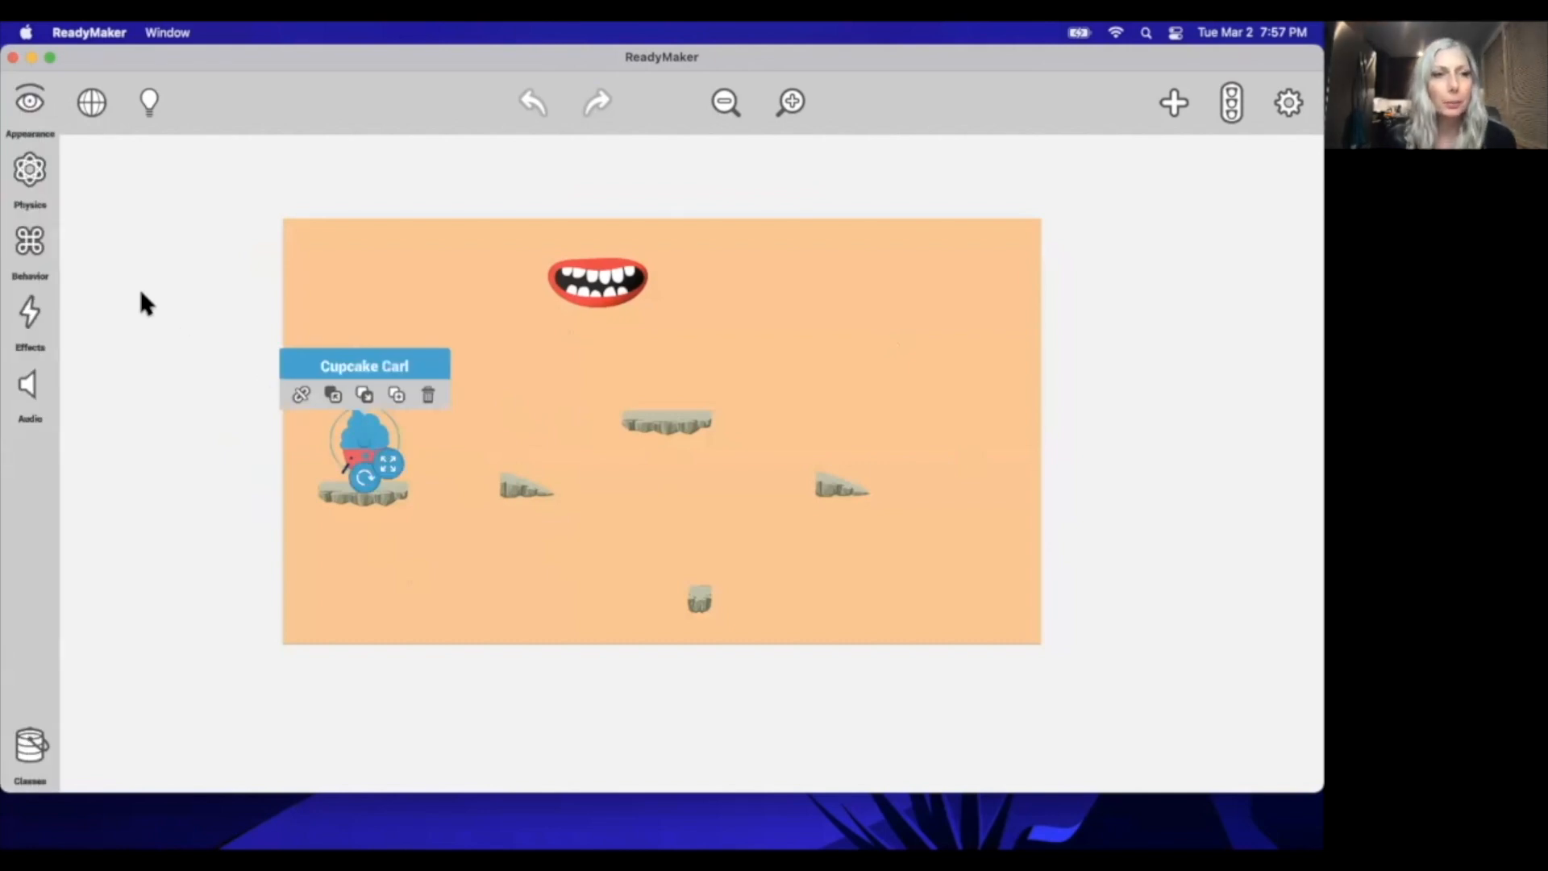
Step: Inspect Cupcake Carl's physics settings and its Jump and Control Pad behavior settings
click(30, 169)
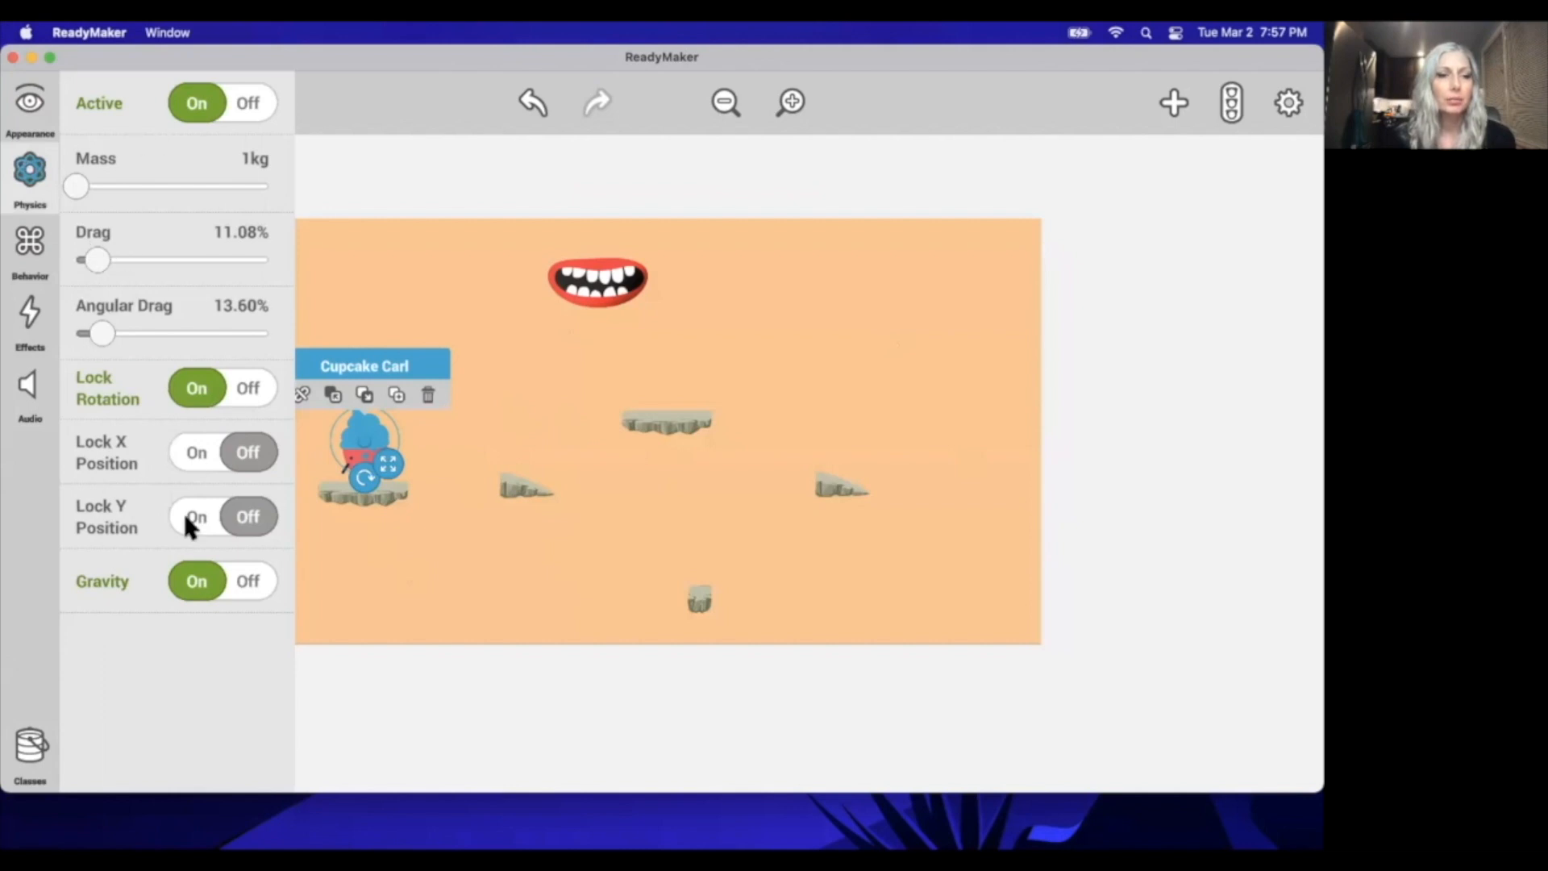
click(373, 196)
click(371, 464)
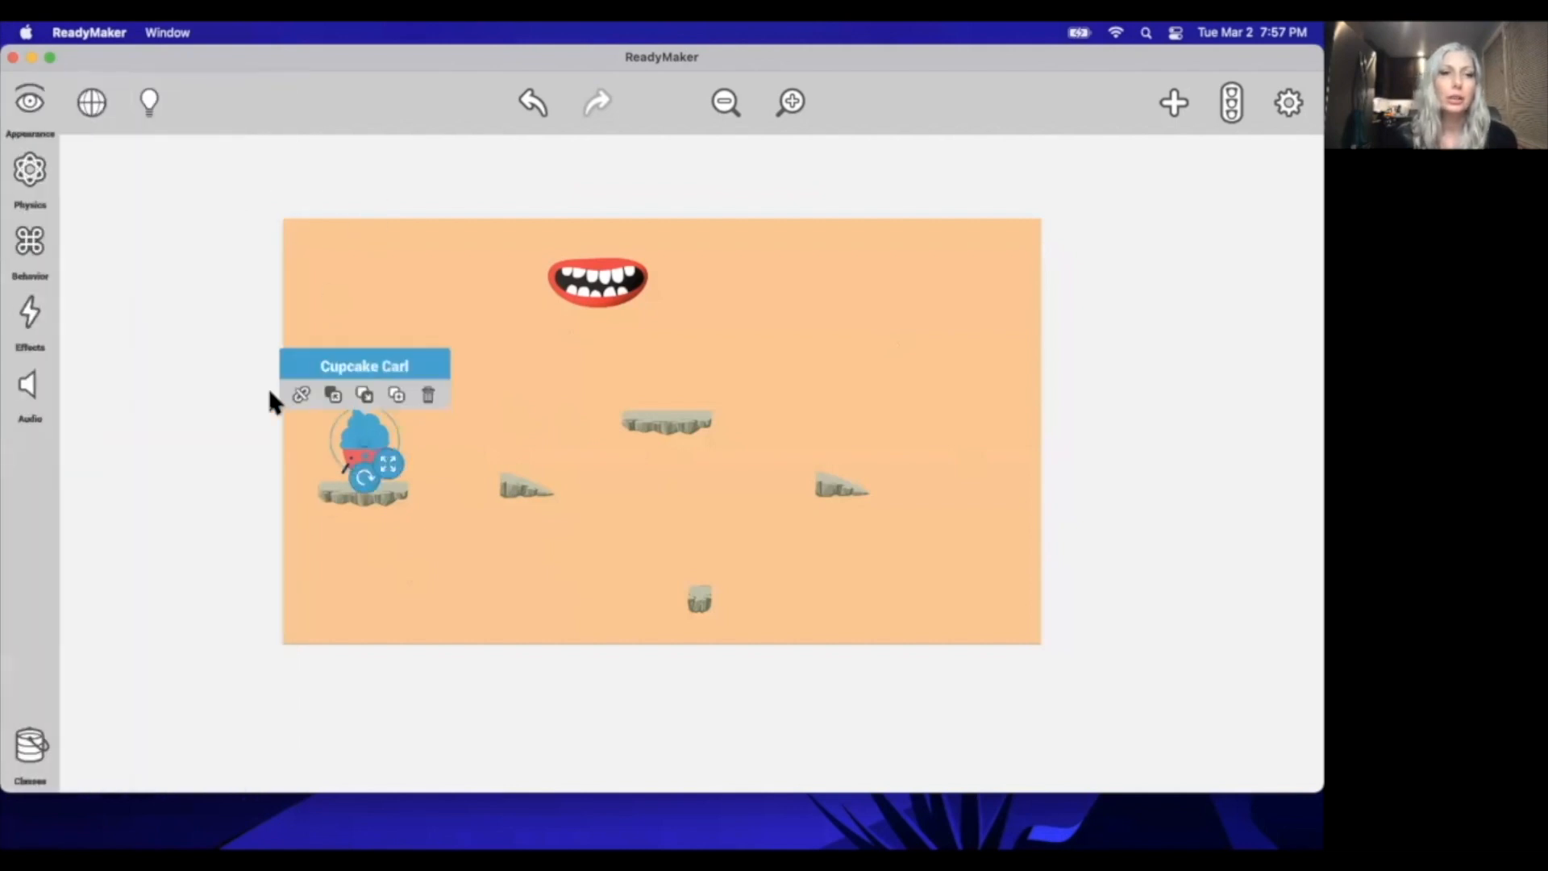
click(32, 246)
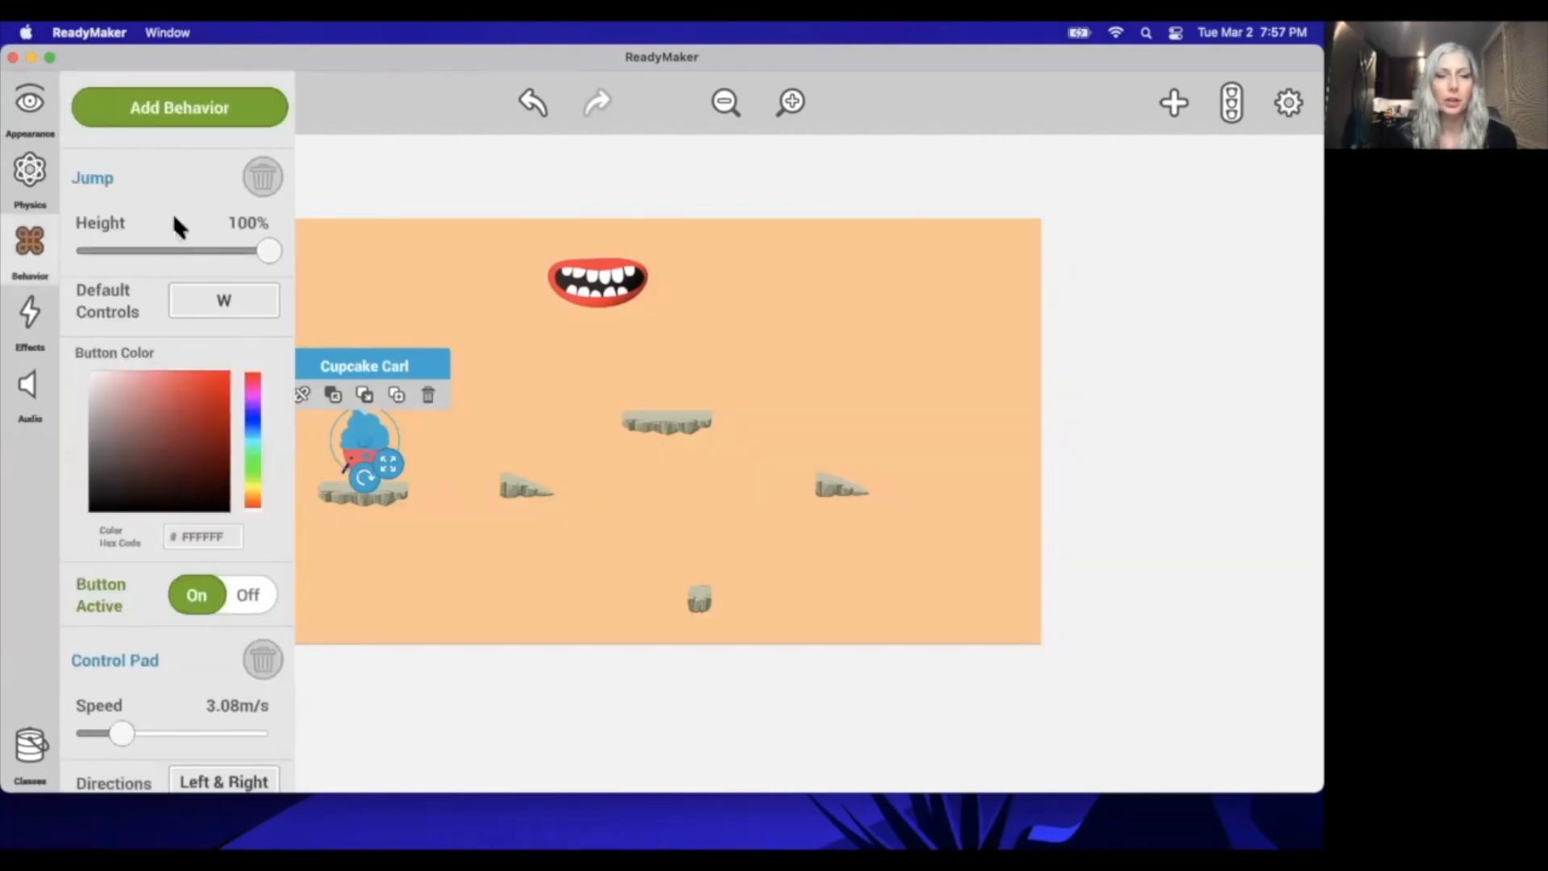
scroll(153, 532, down, 3)
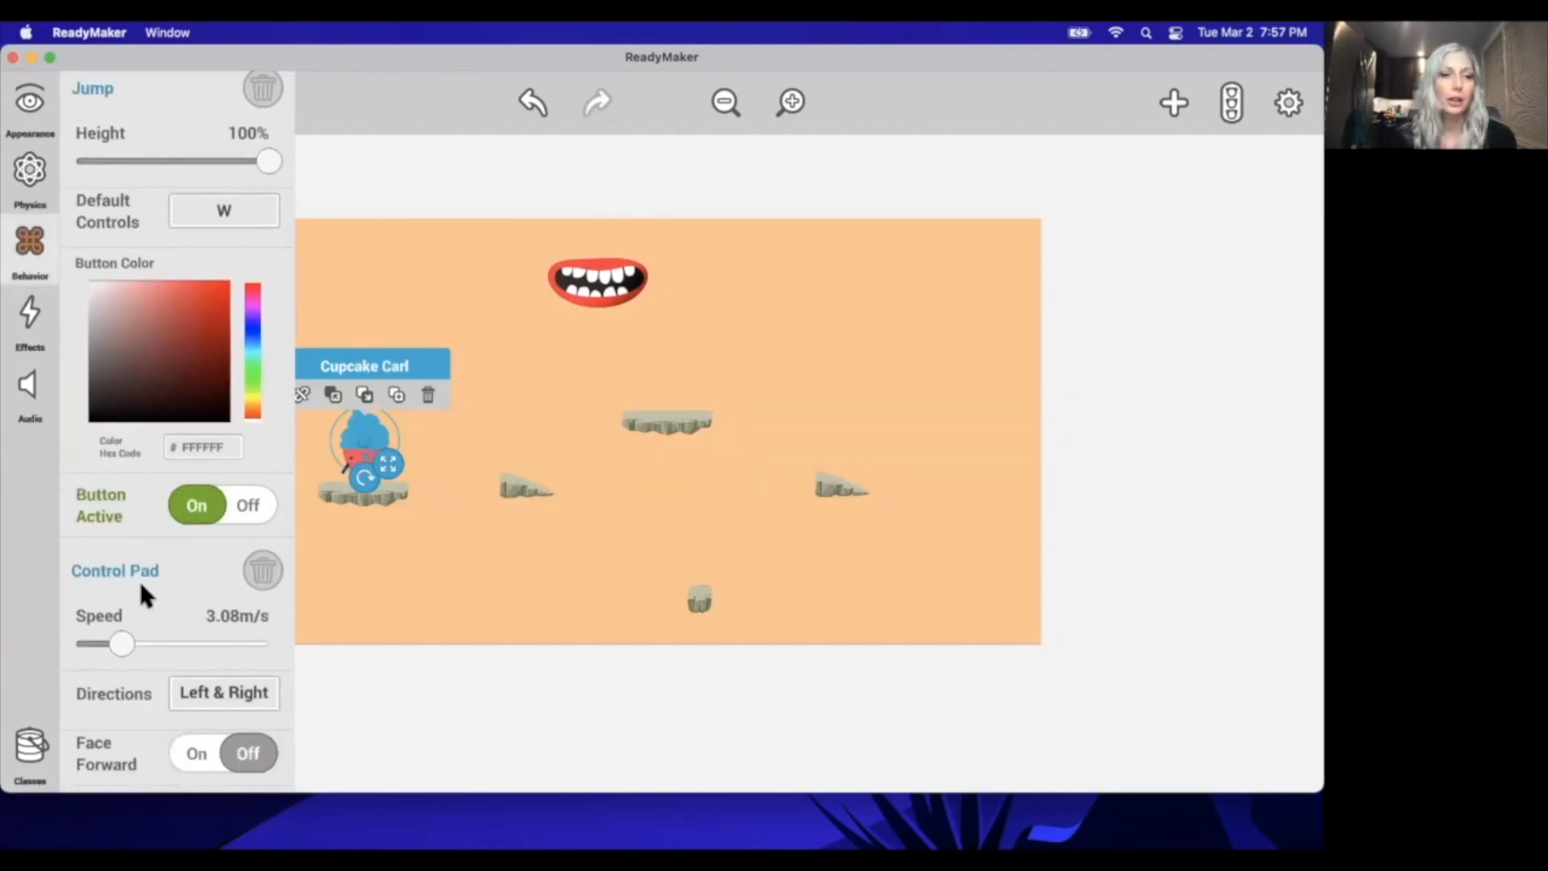
click(390, 594)
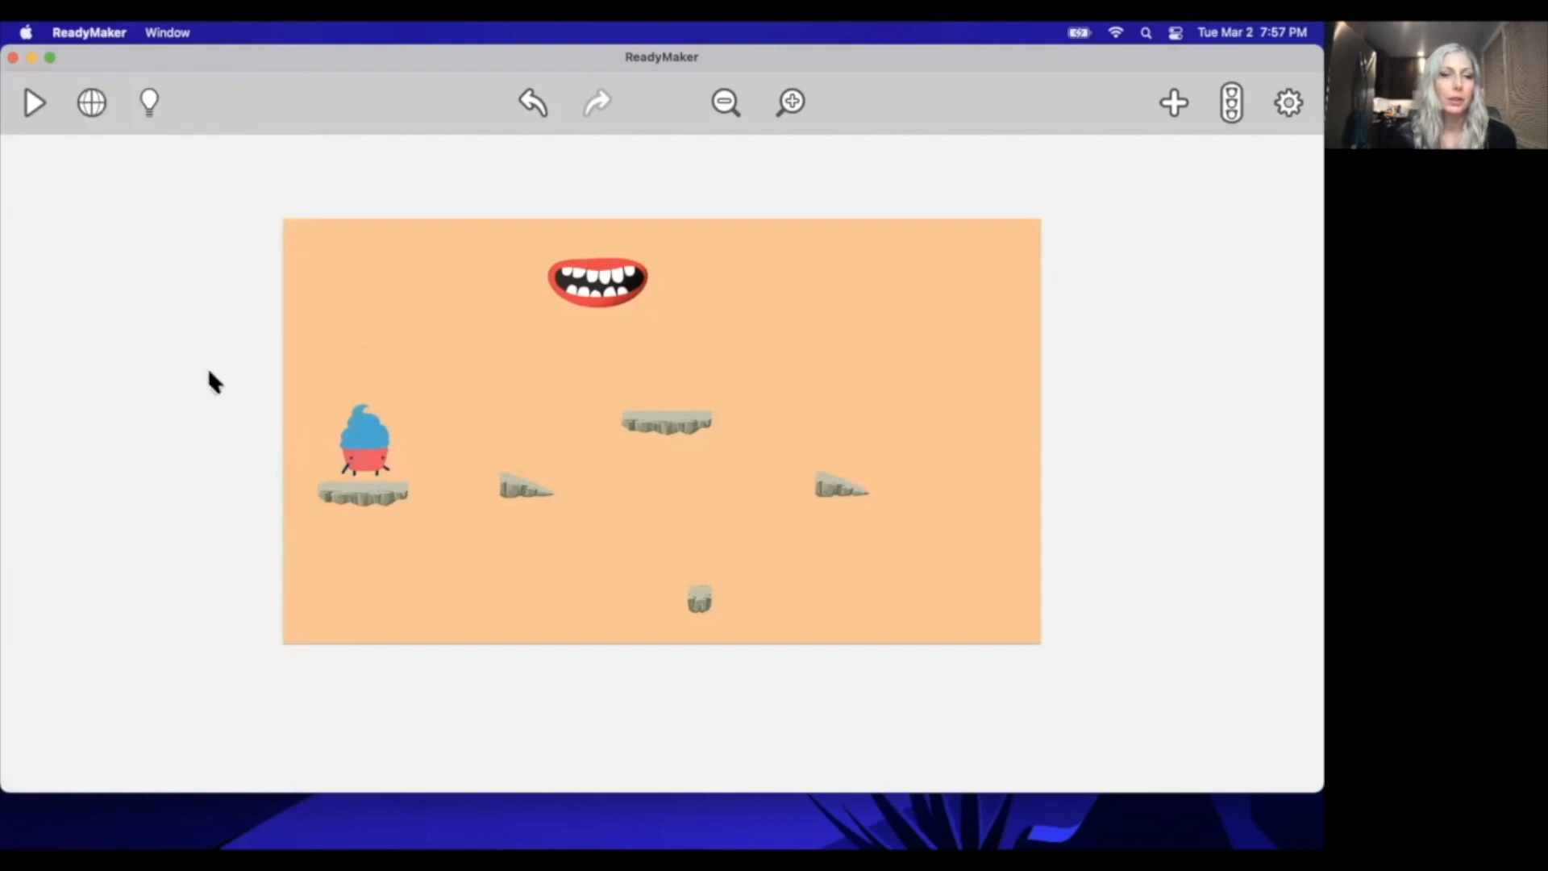
Step: Inspect the Move Towards behavior settings of the Mouth object
click(621, 290)
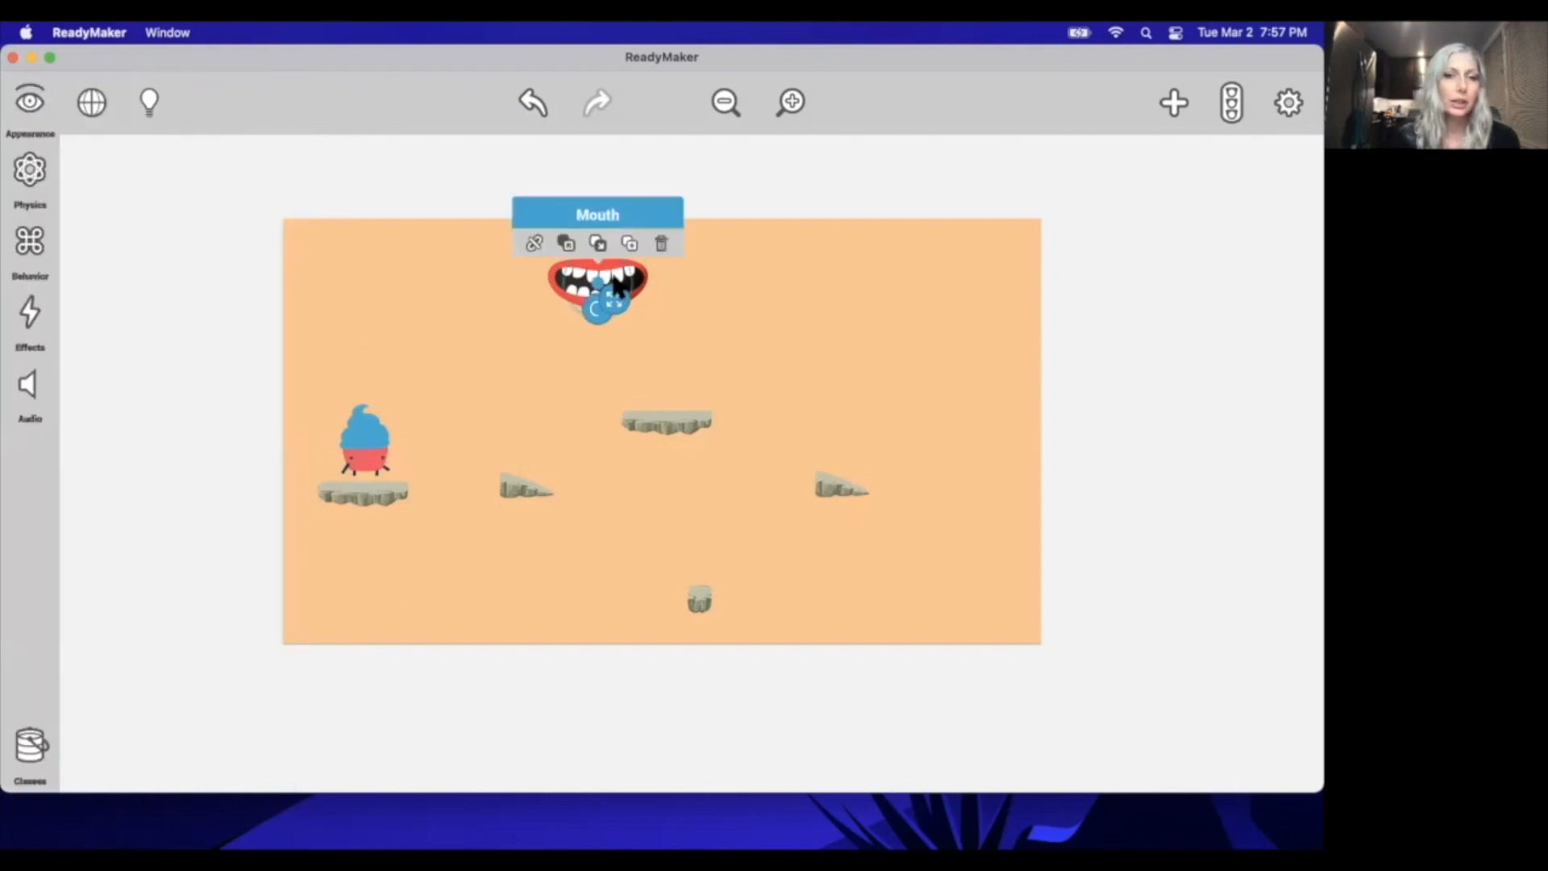
click(30, 242)
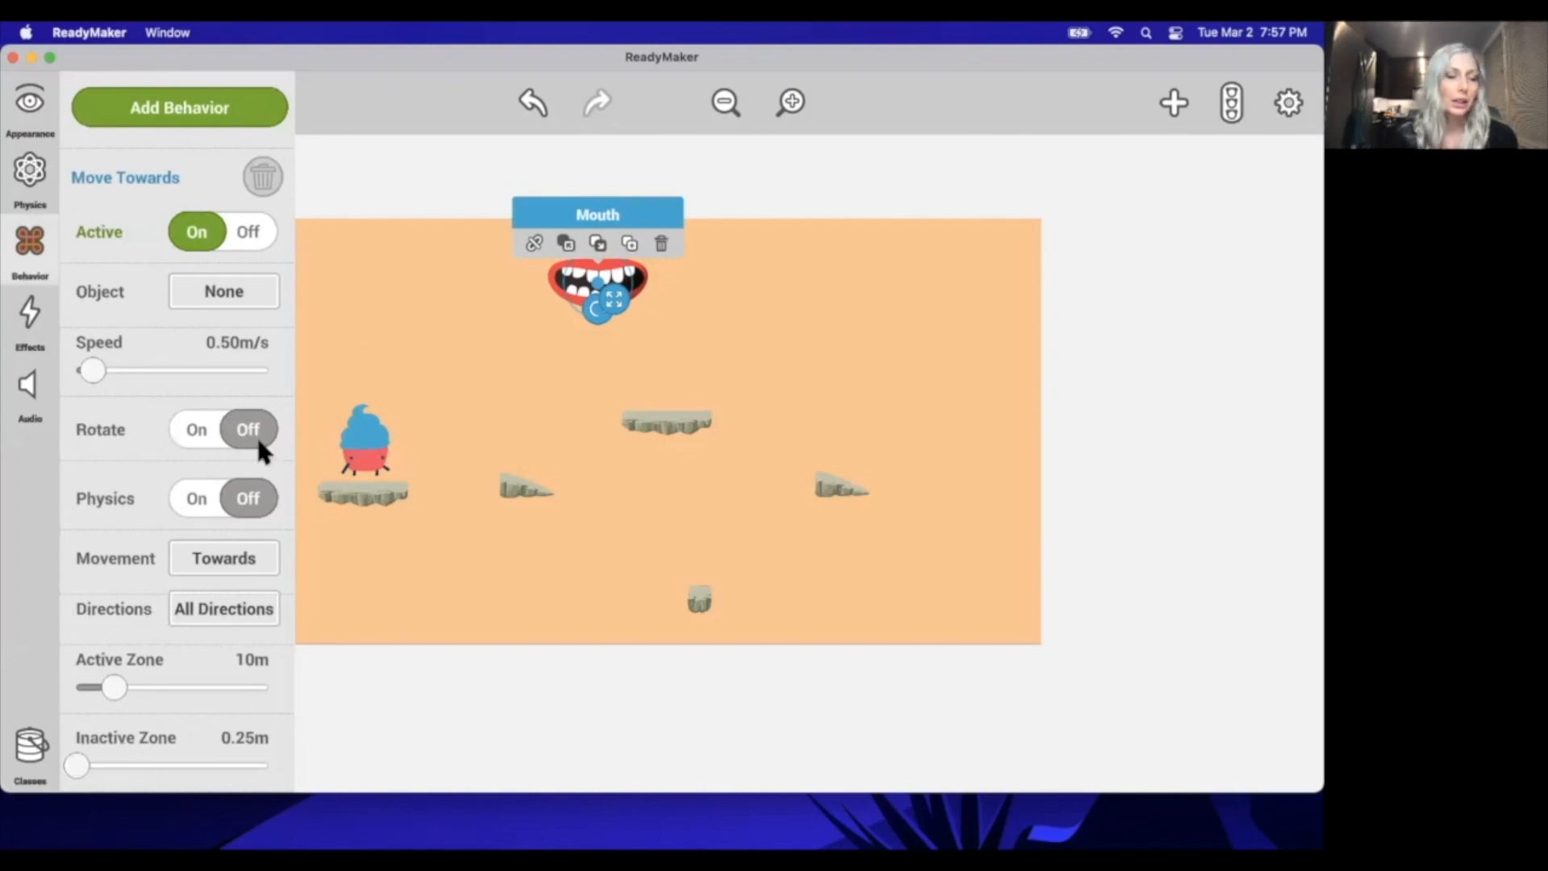
scroll(194, 450, down, 2)
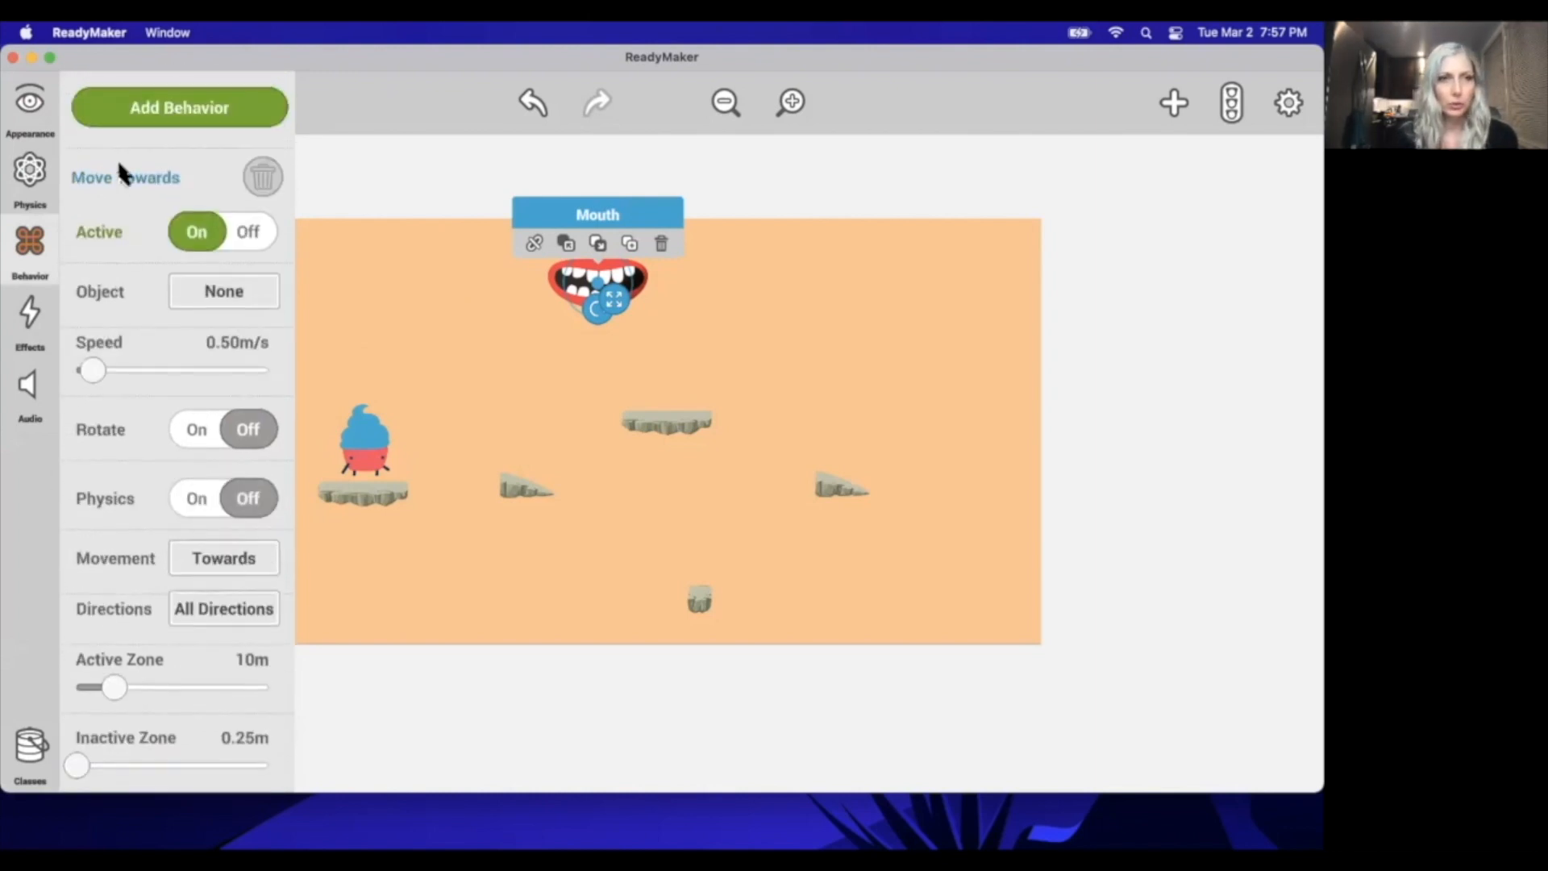
click(358, 194)
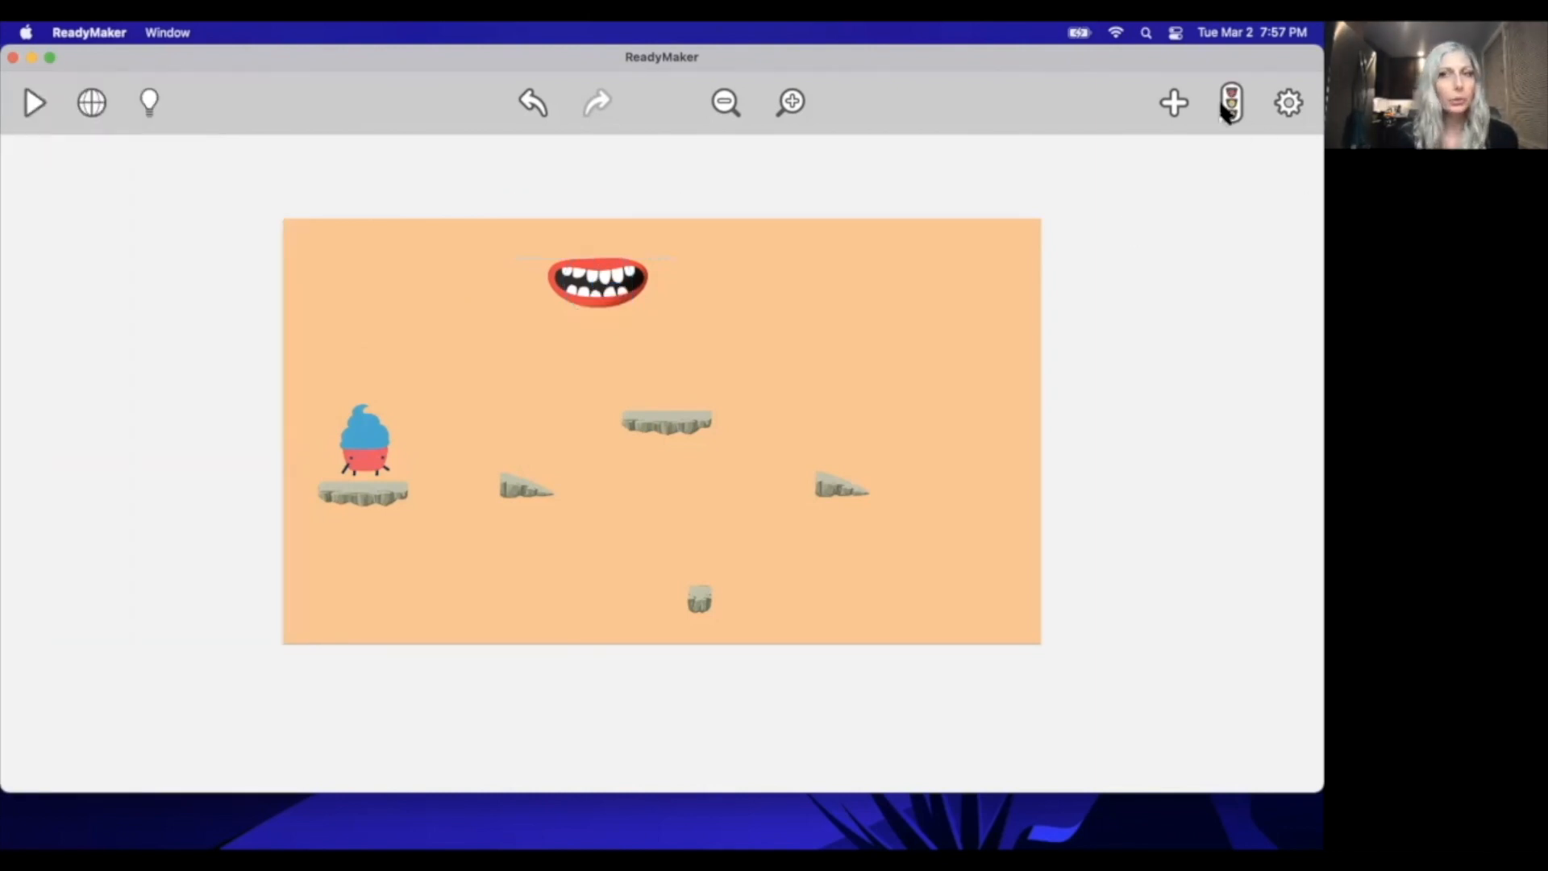
Step: Review the scene's events for the Mouth and Cupcake Carl, and return to the scene
click(1225, 106)
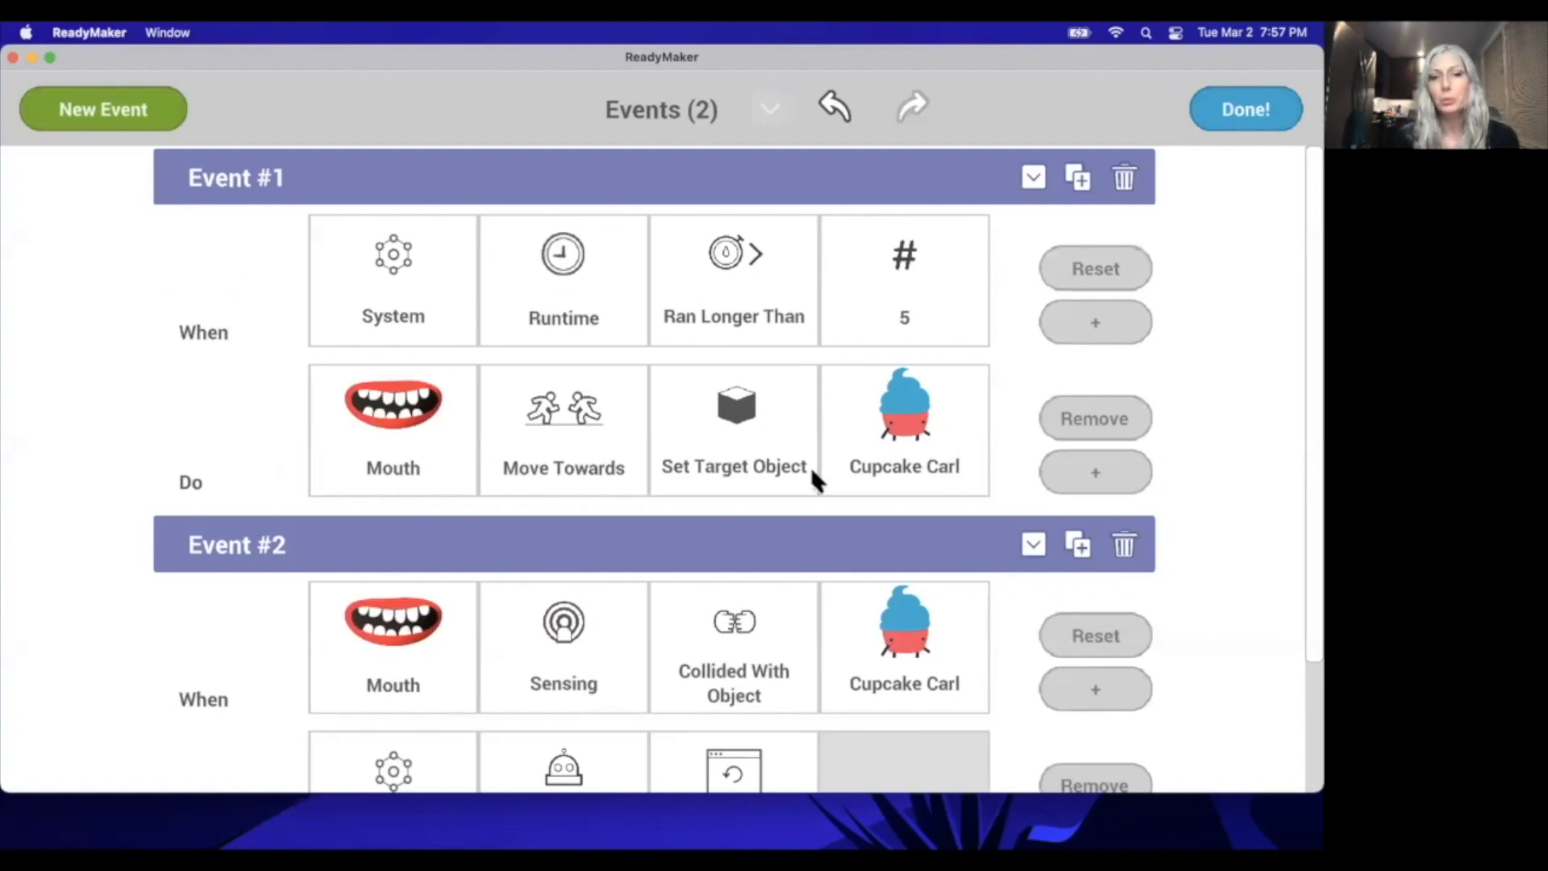
scroll(148, 443, down, 3)
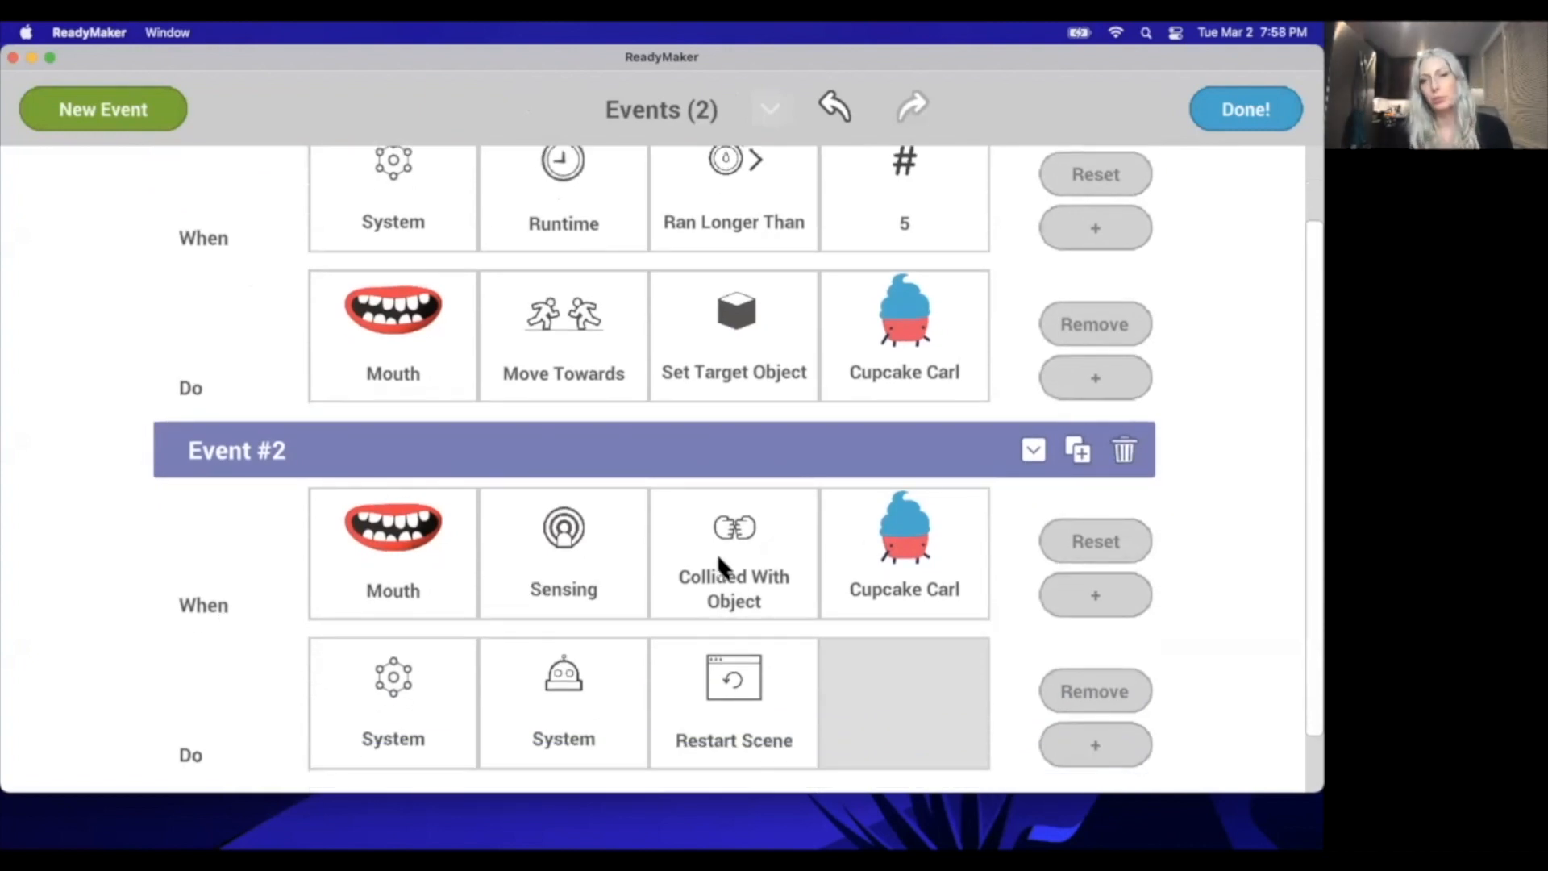
click(1242, 119)
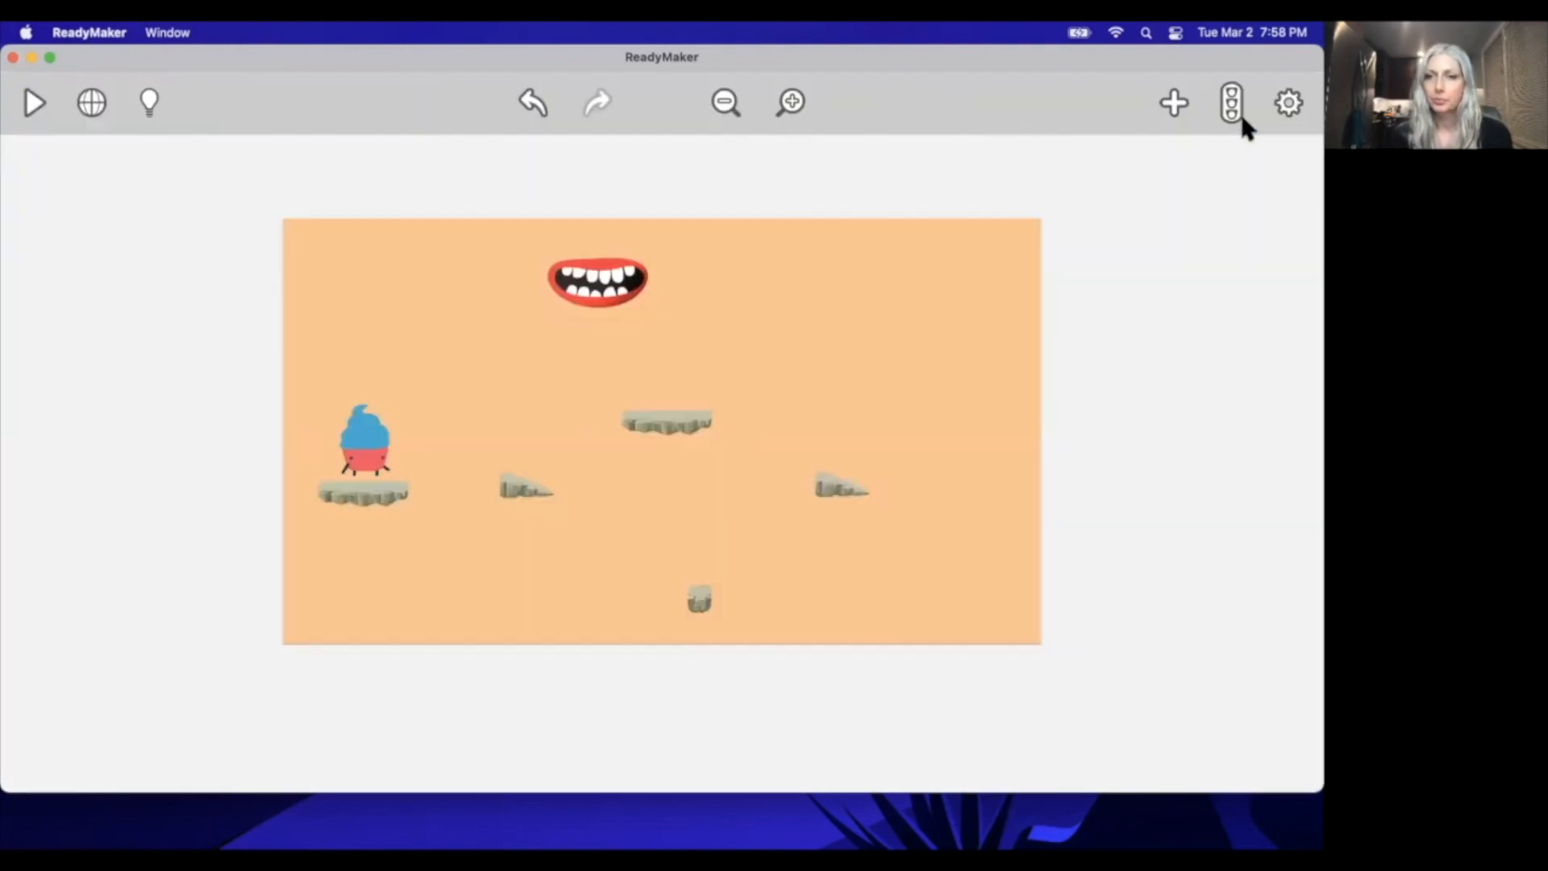
Step: Exit the Level 2 project and open the Level 1 project described as AWD for editing
click(1289, 103)
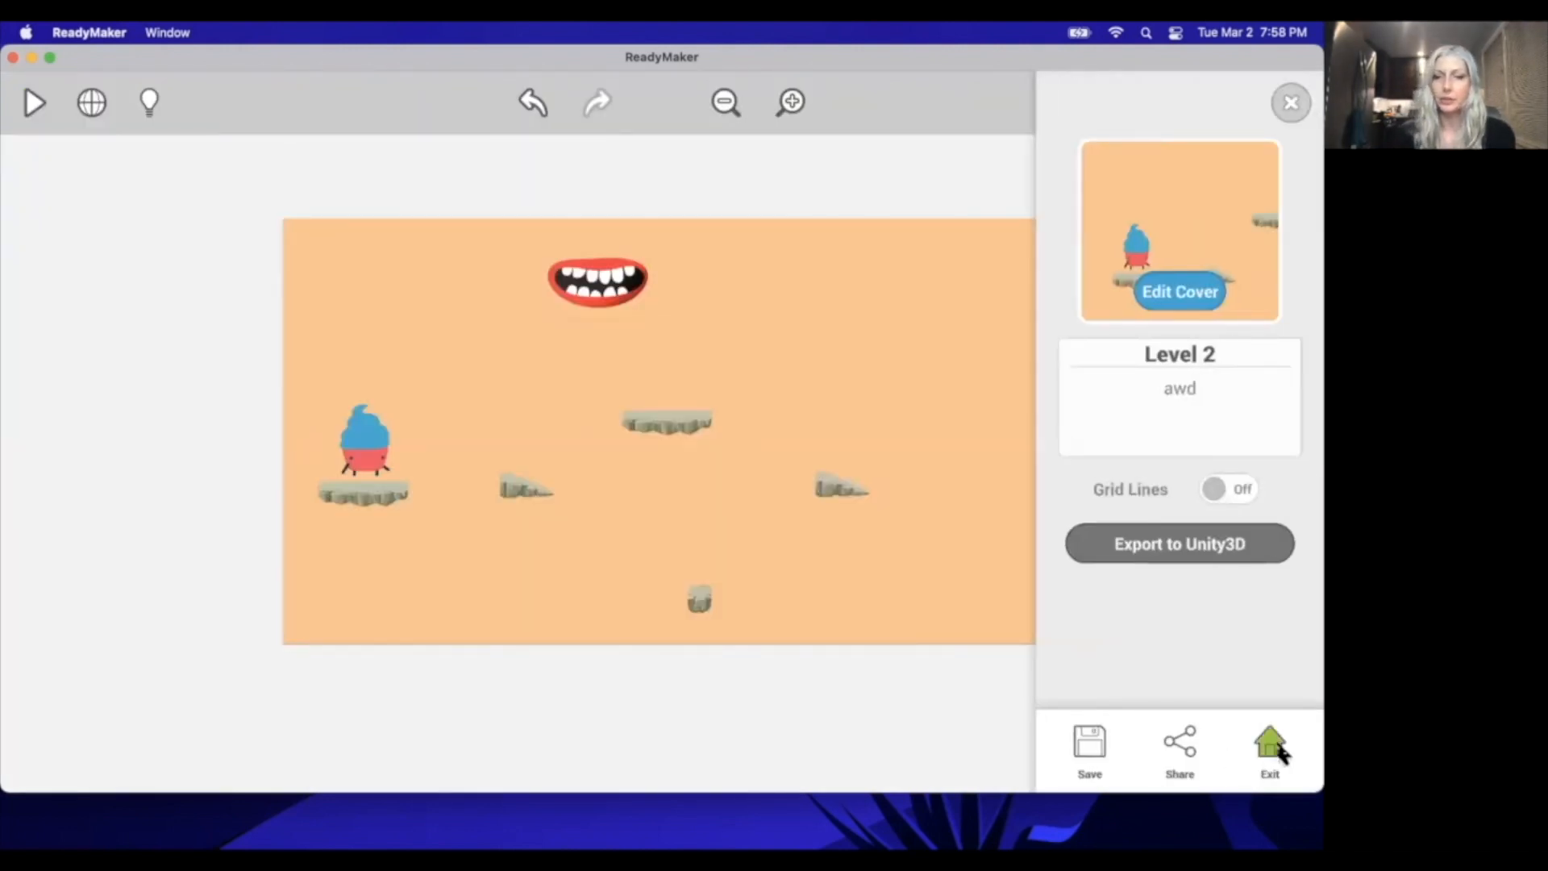
click(1271, 746)
click(773, 484)
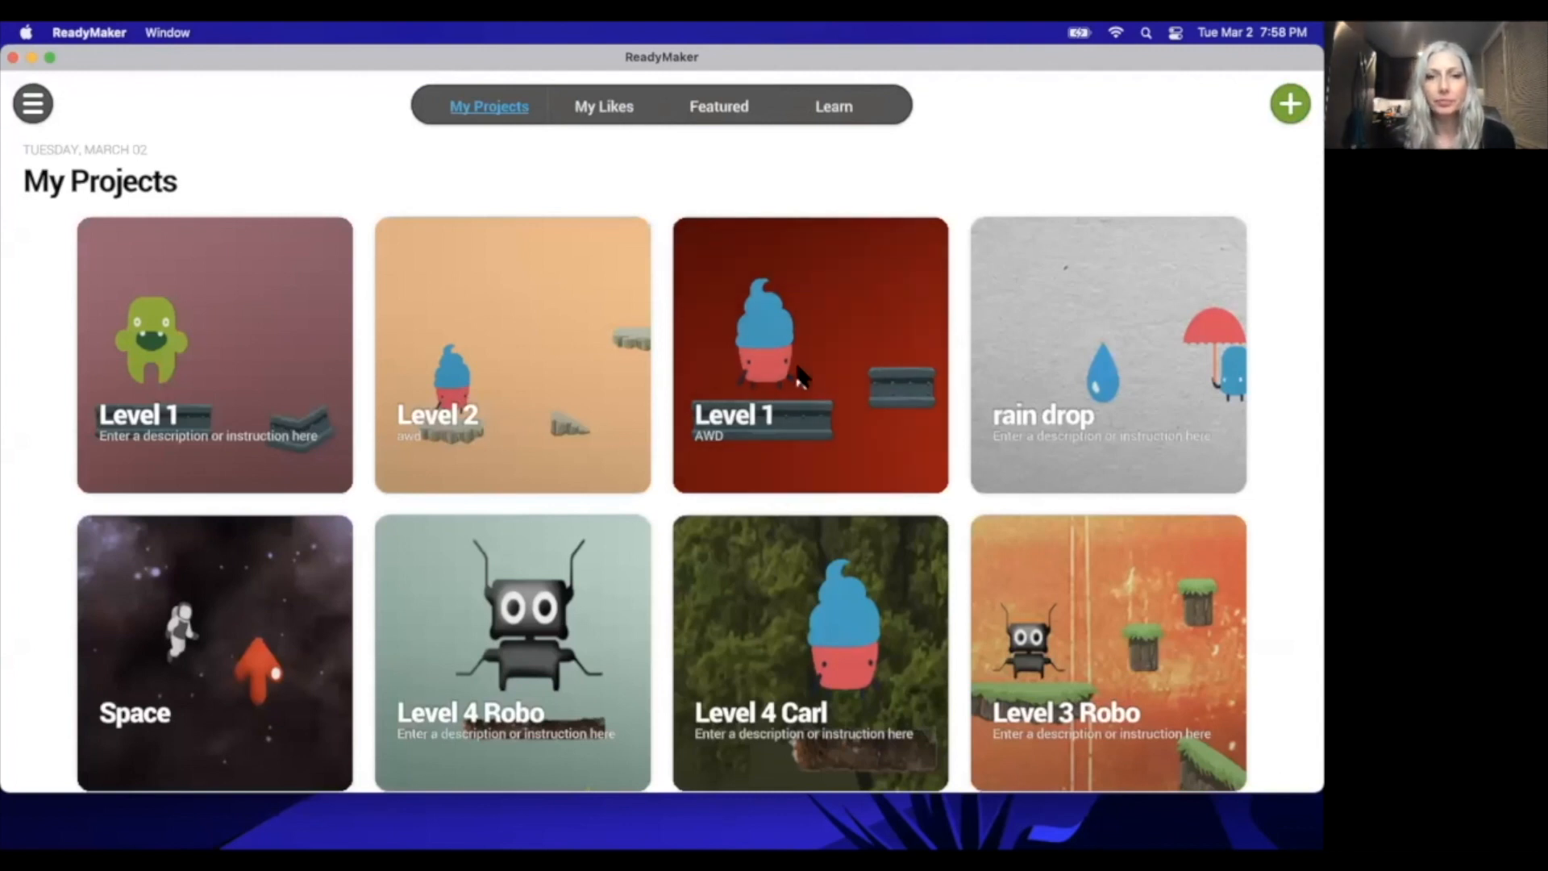
click(794, 377)
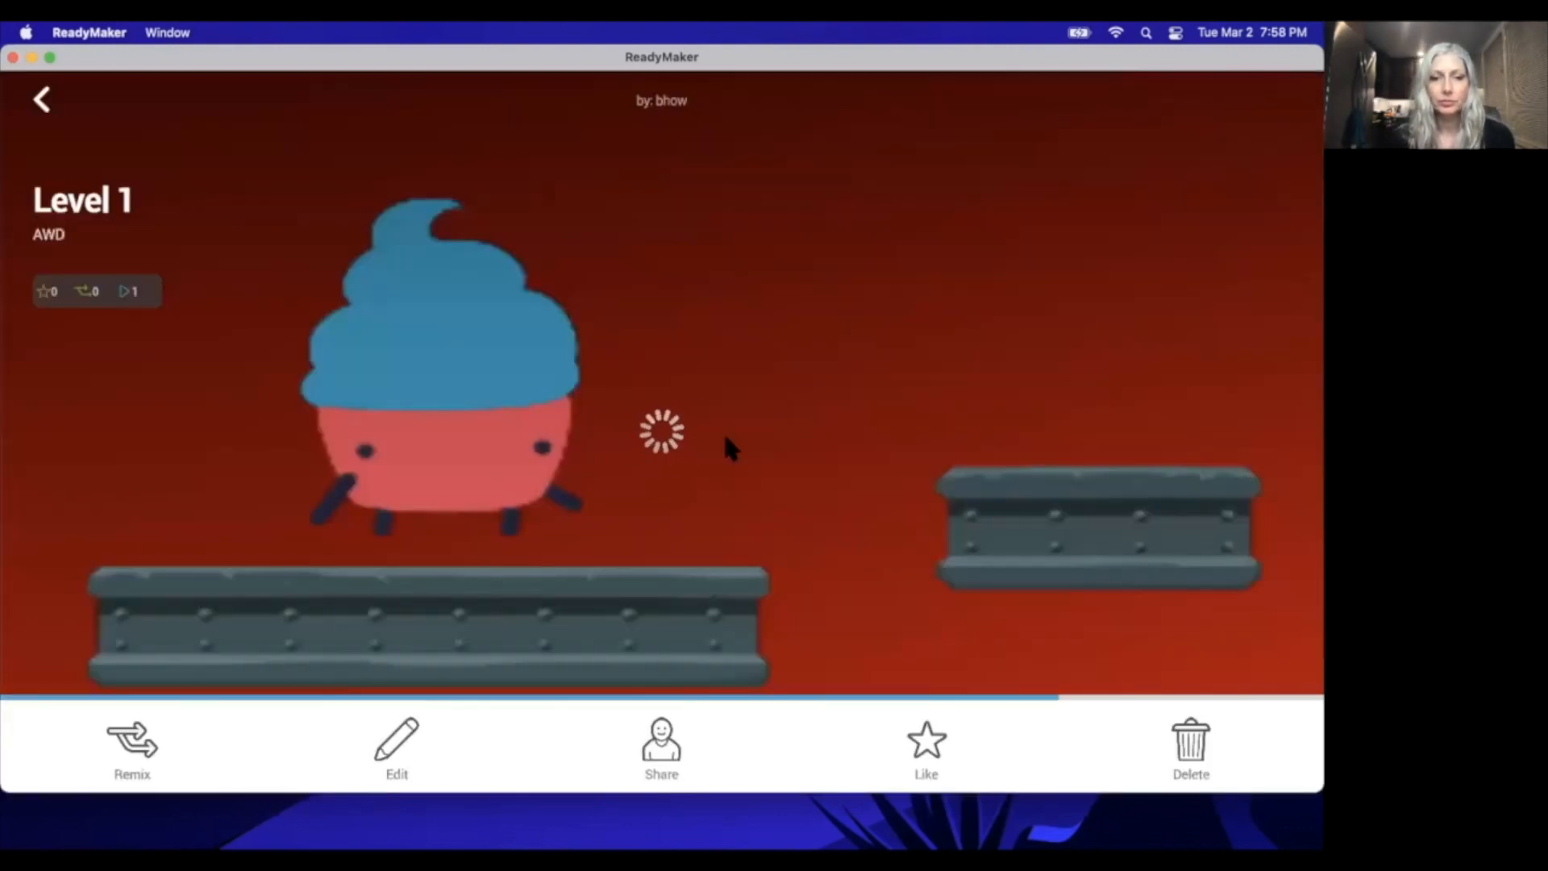
click(380, 736)
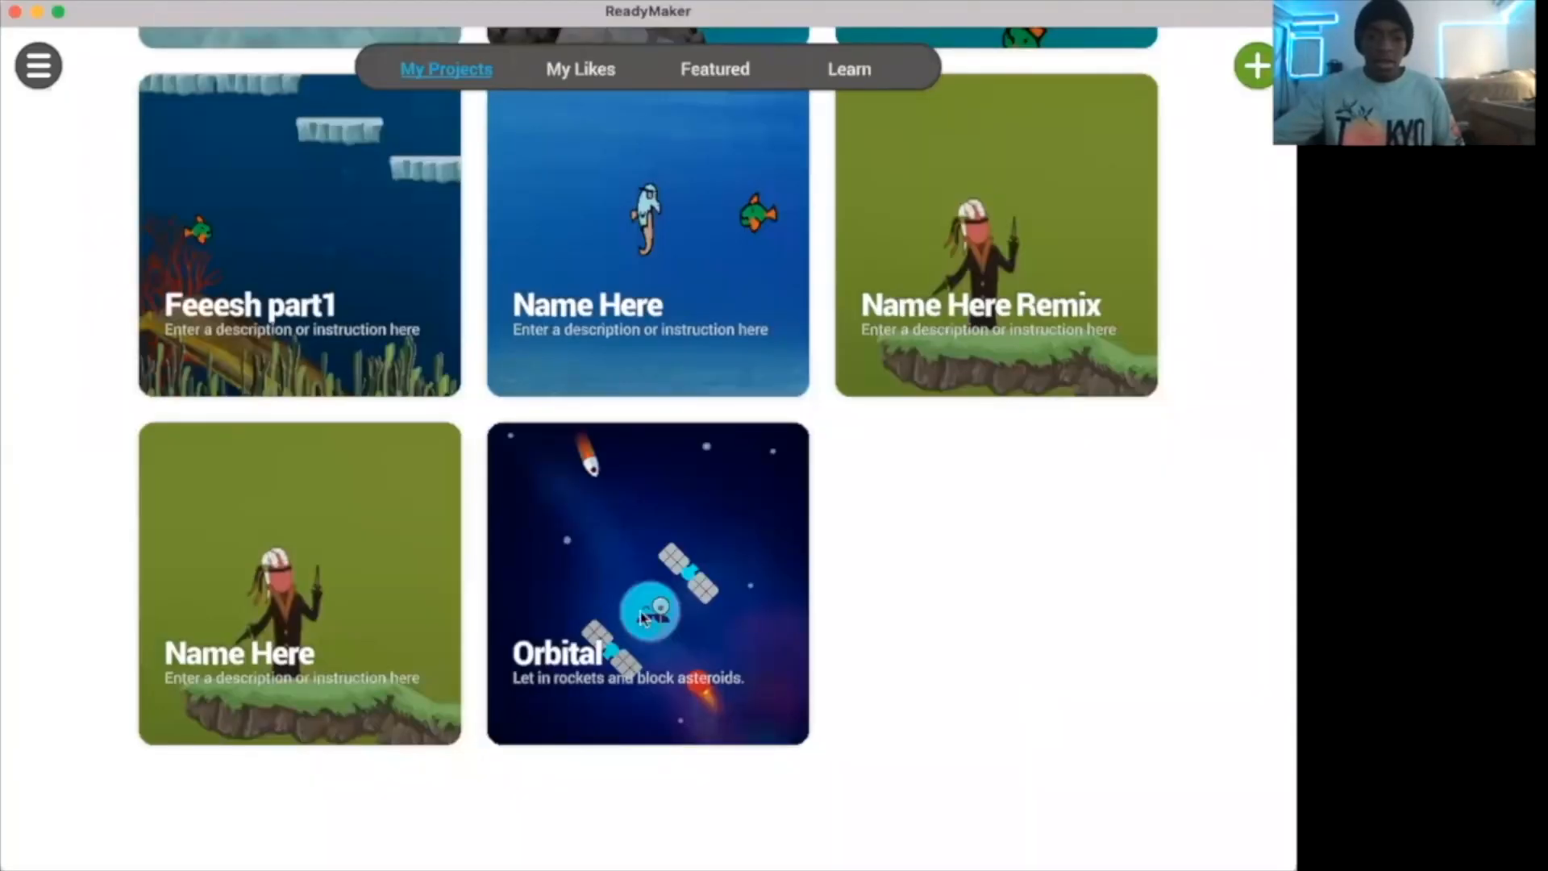
Step: Find the Feeesh part1 project in My Projects and open it
scroll(653, 581, up, 5)
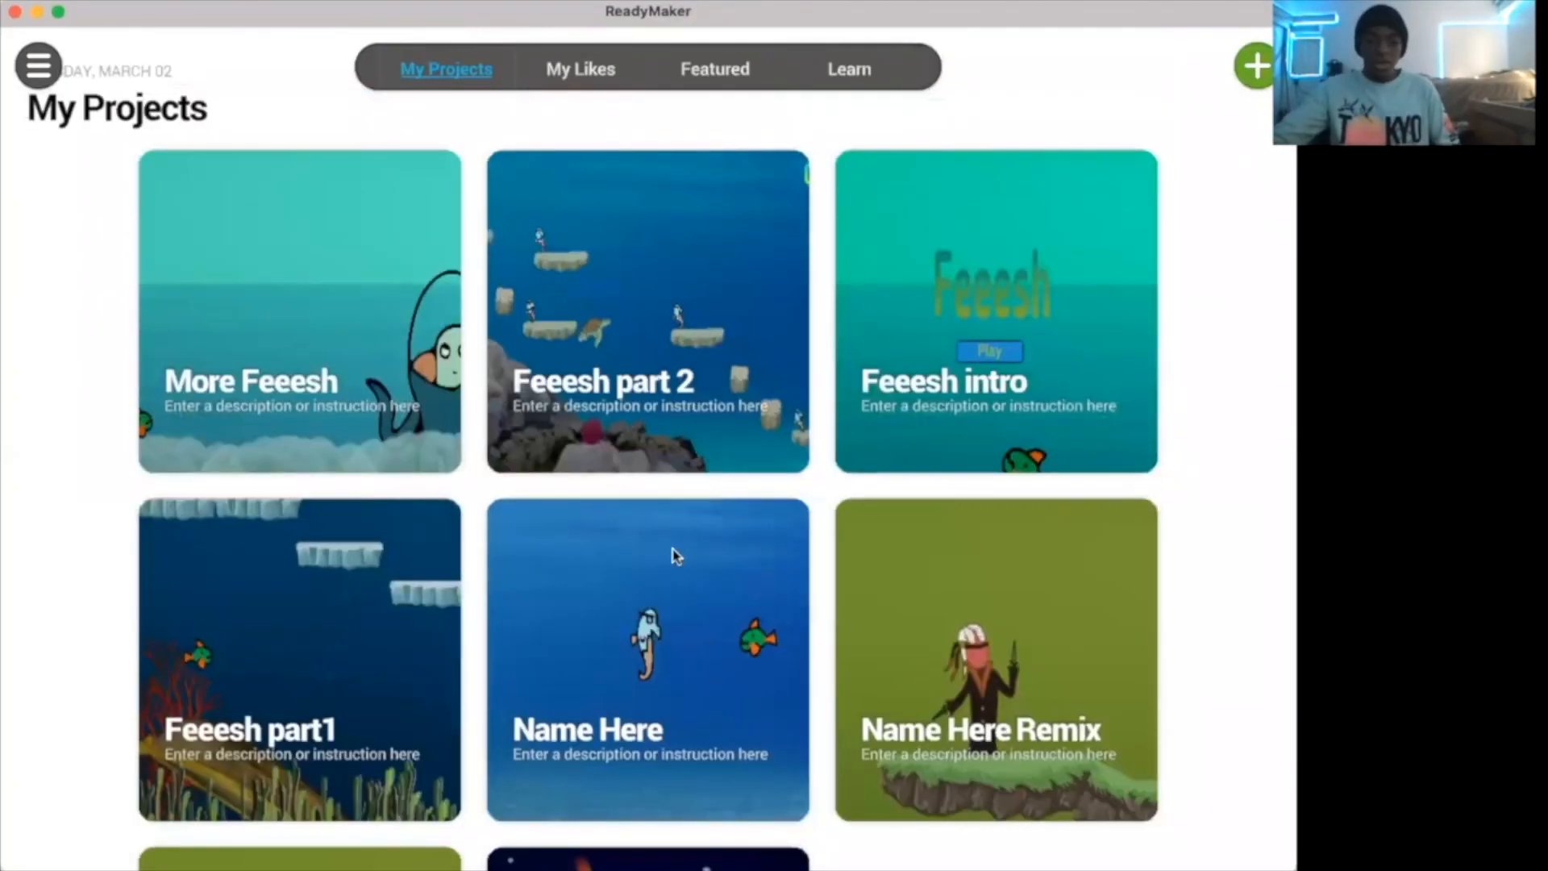
scroll(674, 553, down, 3)
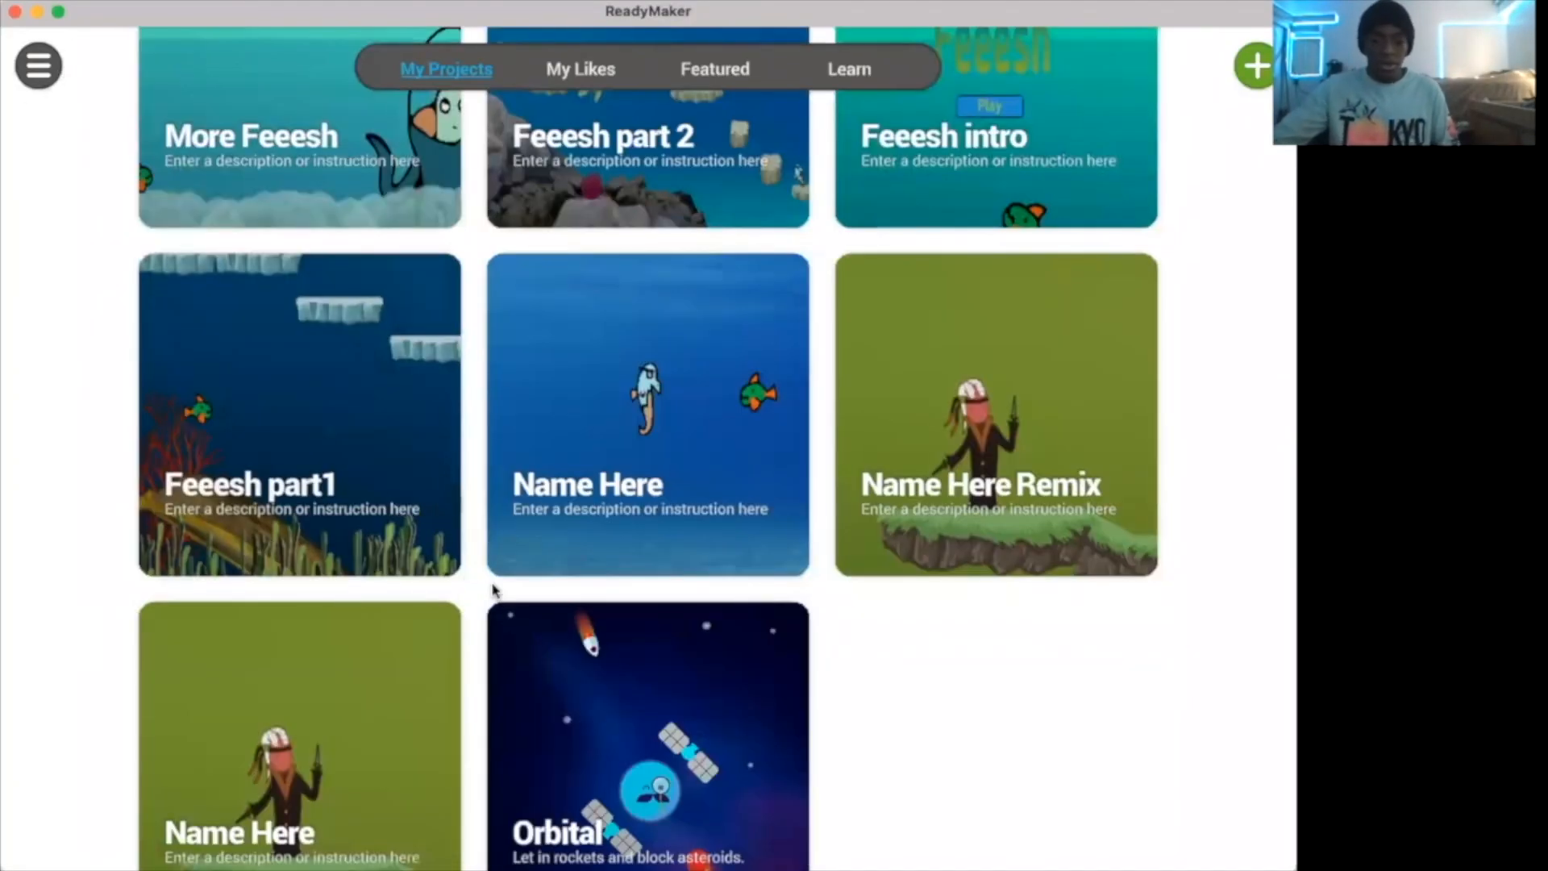
click(507, 609)
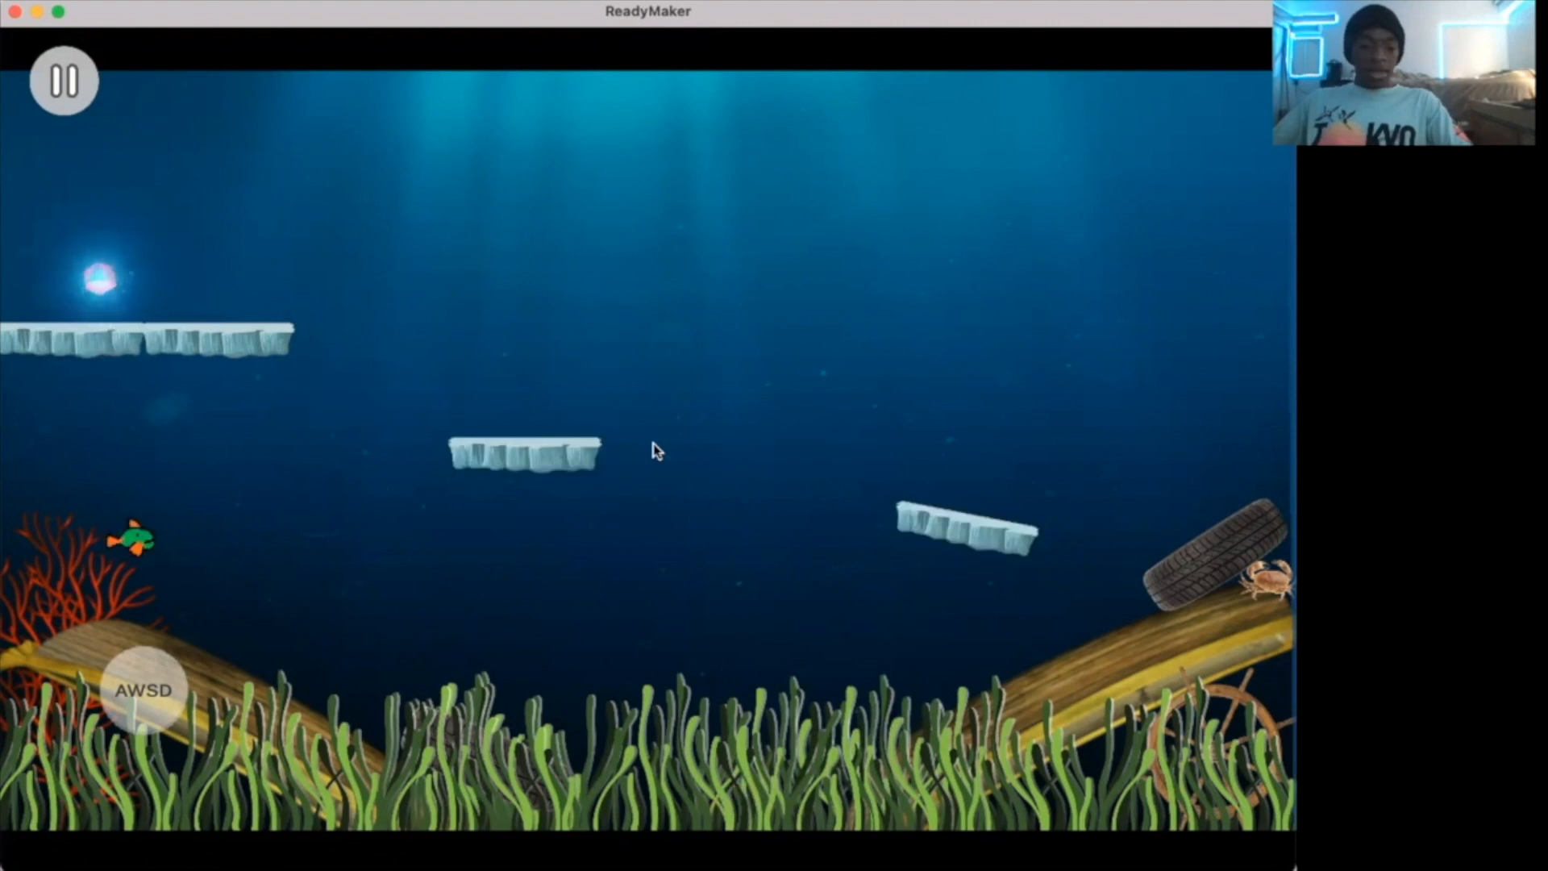
Step: Stop the game preview and move the Feeesh fish onto the upper ice platform beside the pink gem
key(Escape)
click(357, 493)
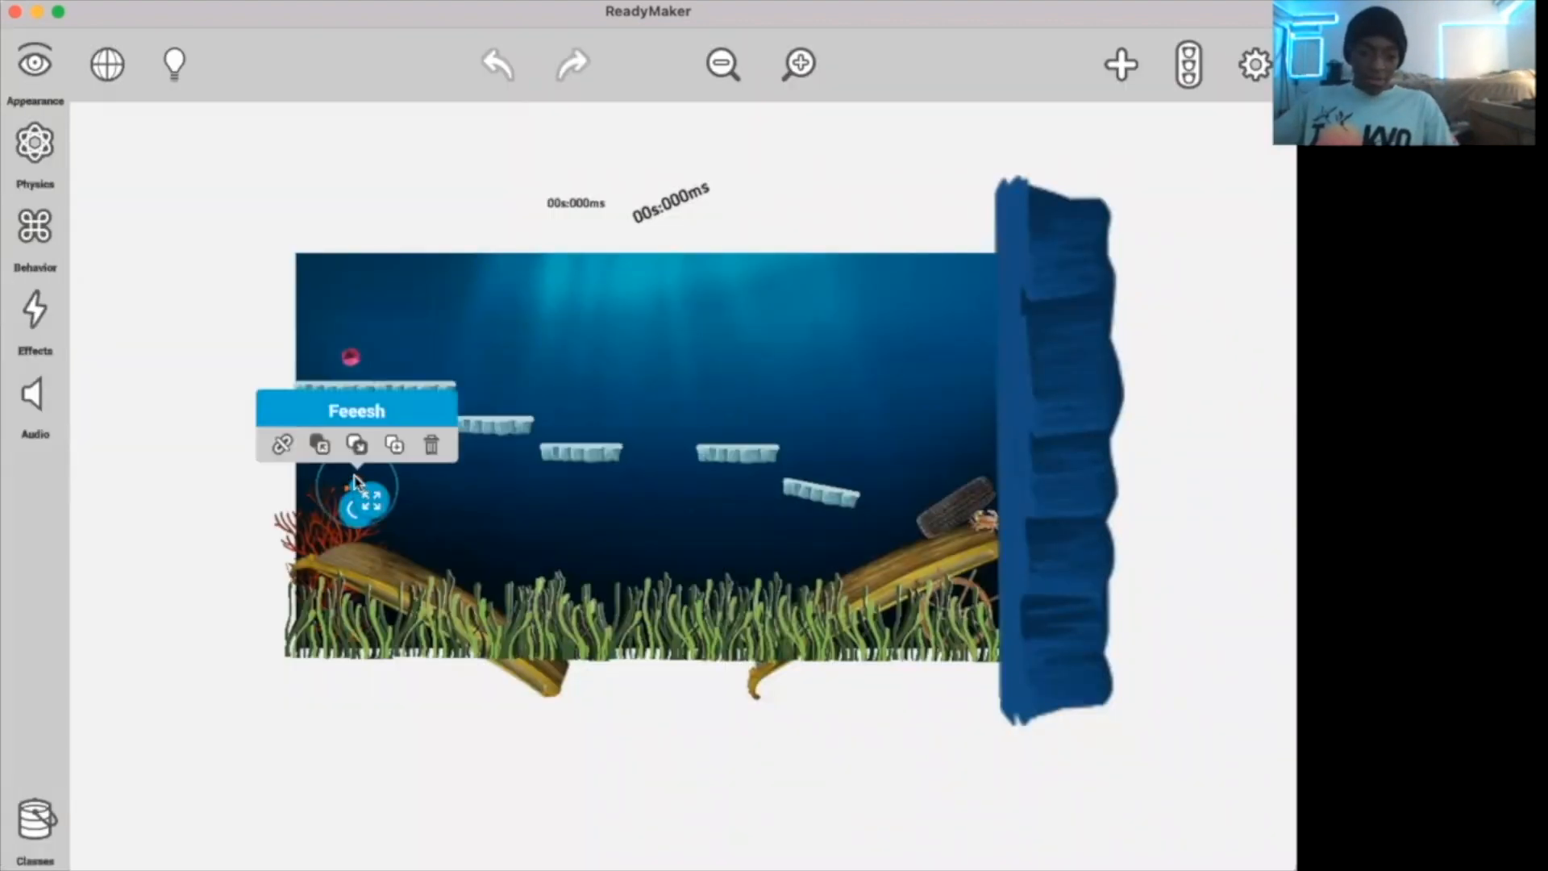
drag(357, 477, 401, 333)
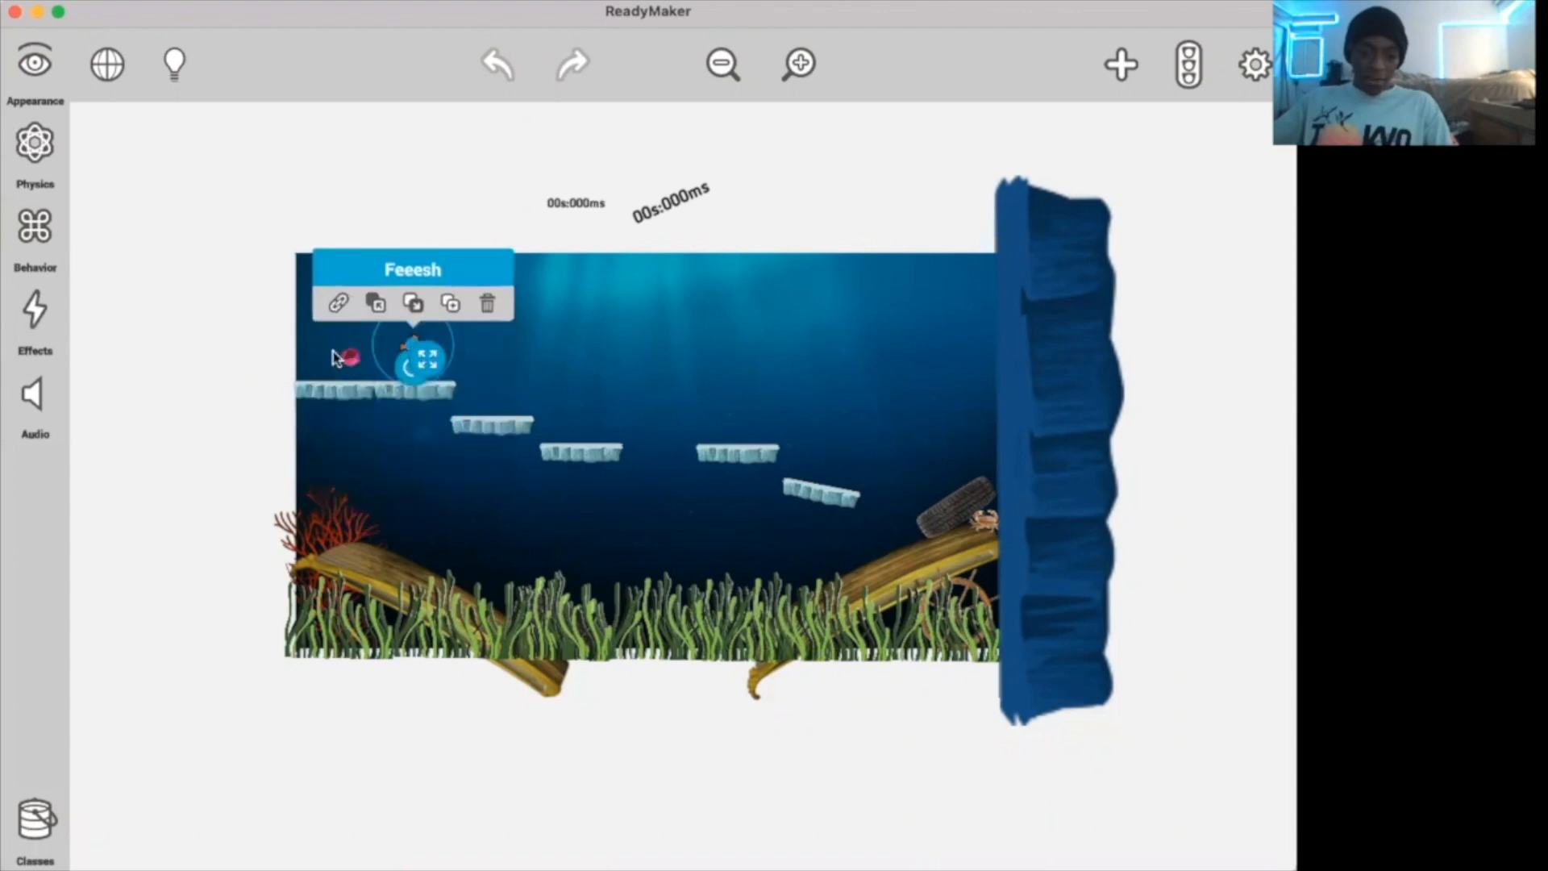
Step: Playtest the scene by steering Feeesh into the pink gem, stop the preview, and cancel loading another project
click(153, 152)
click(34, 63)
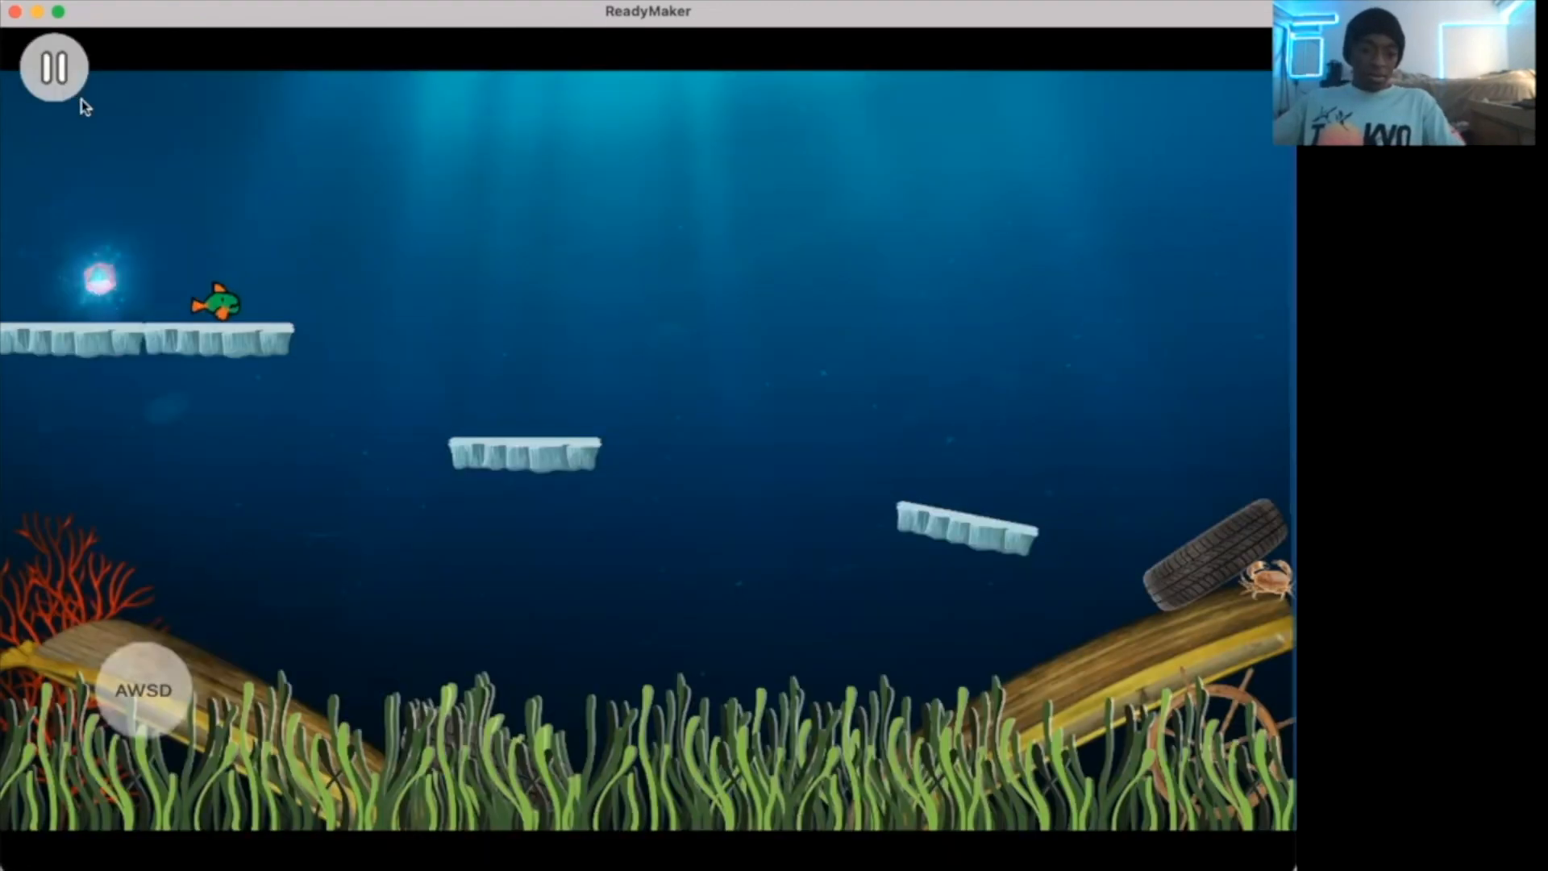
key(a)
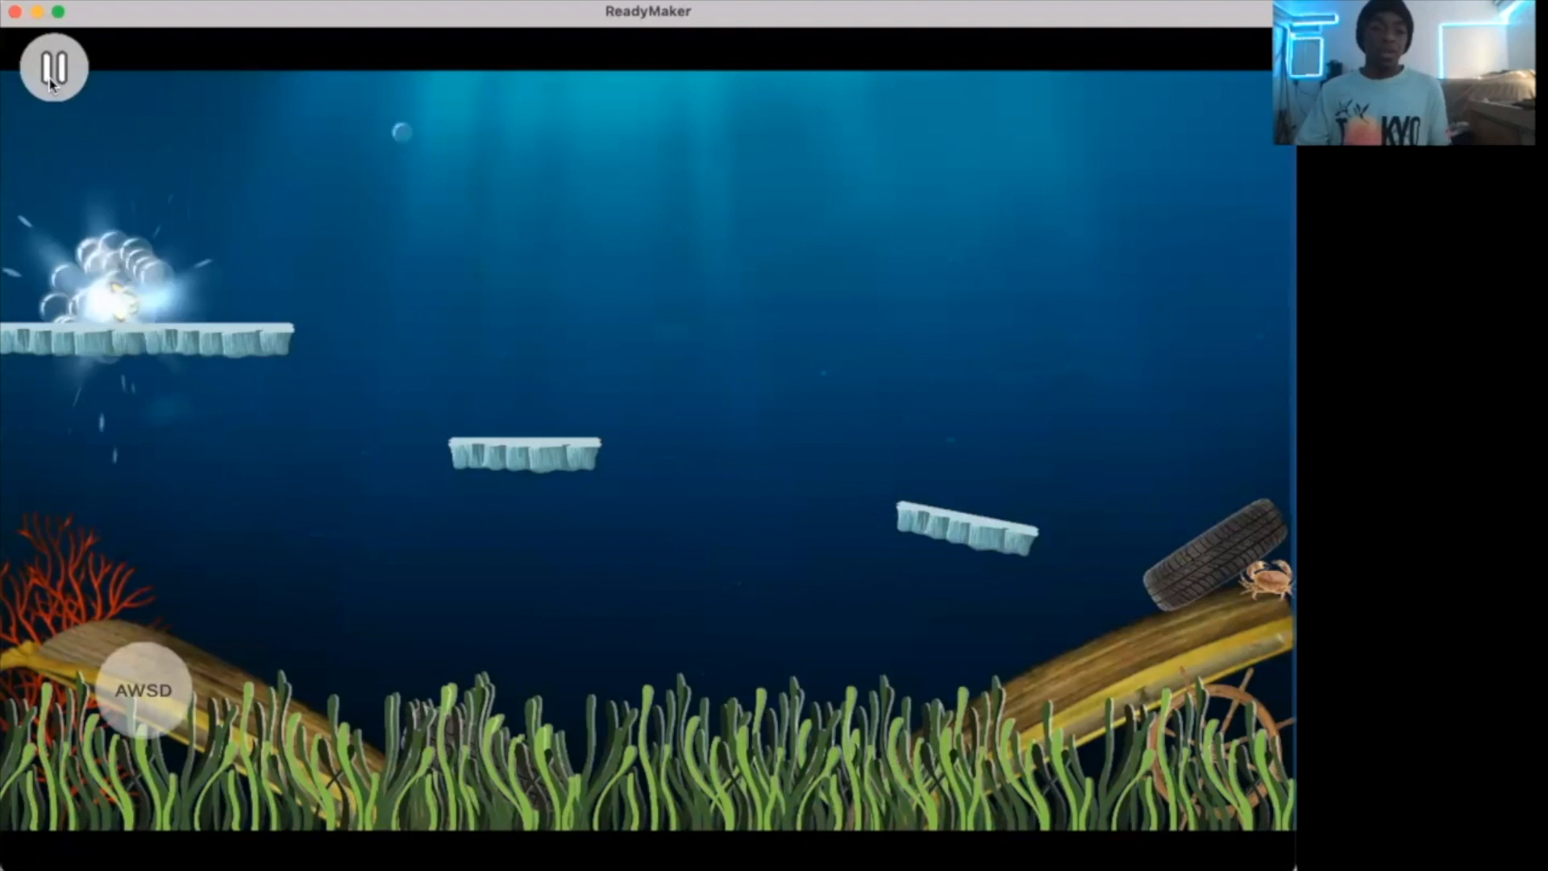
click(51, 79)
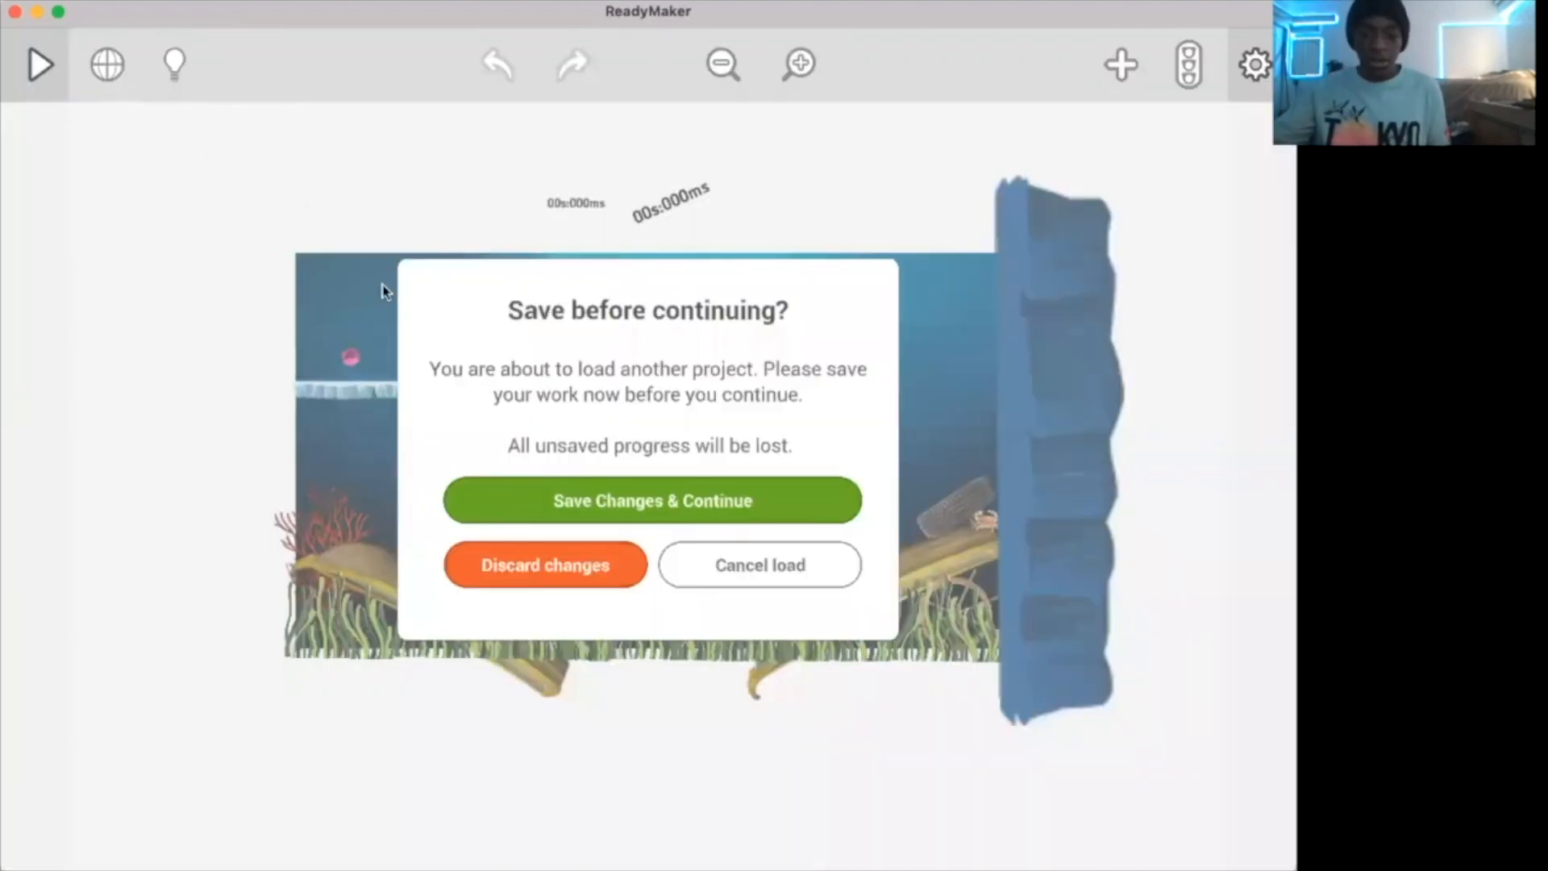
click(745, 569)
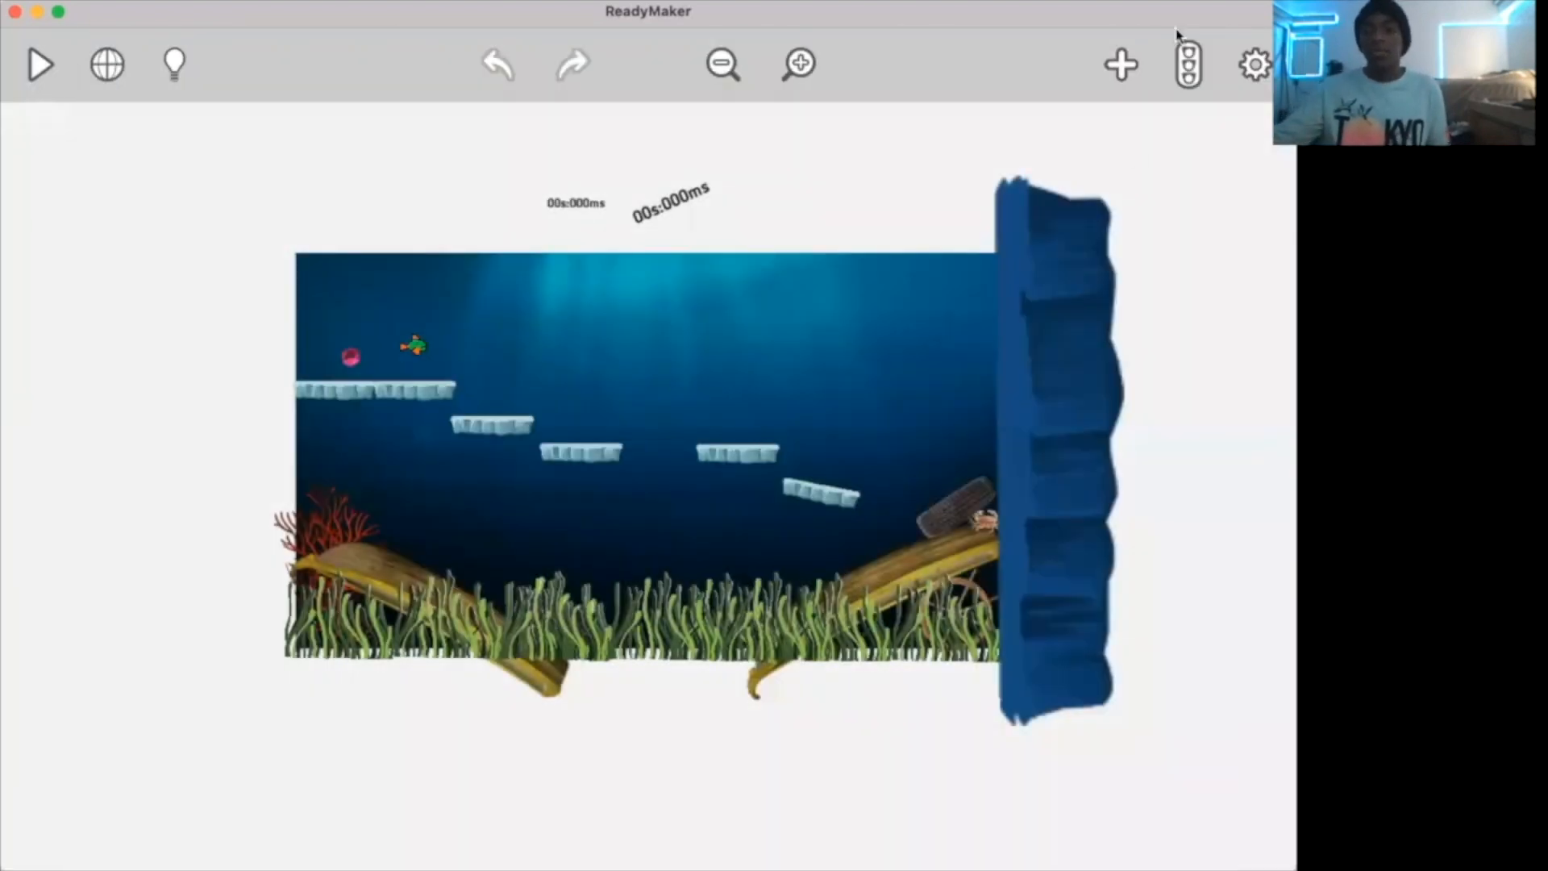
Step: In the Token Disapearance event, reconfigure the first action as Abstract Pink, Appearance, Set Hidden, Yes
click(1190, 68)
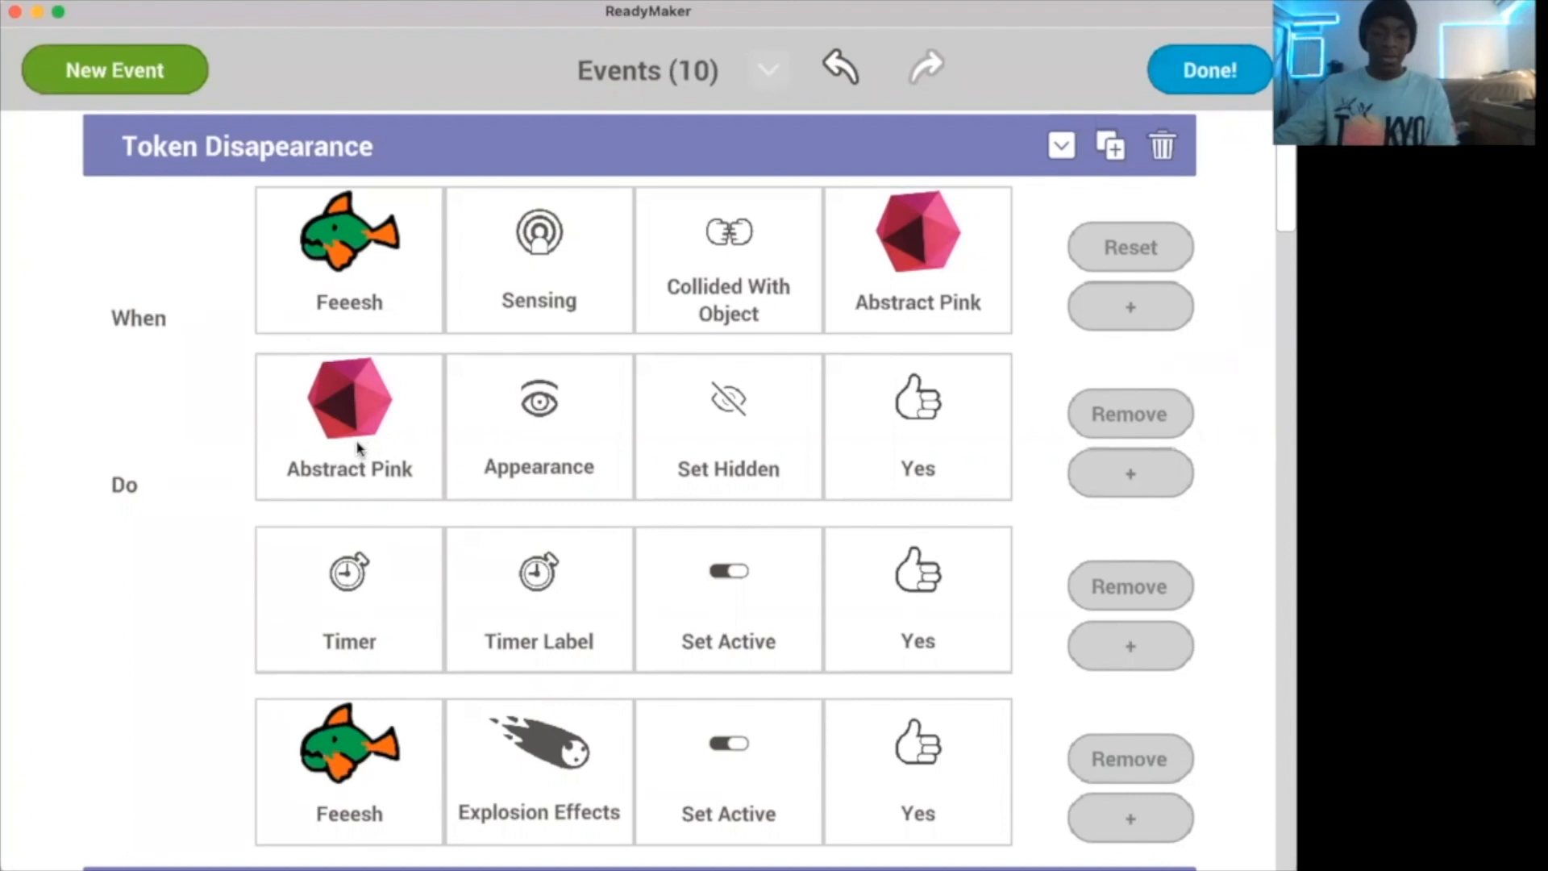
scroll(360, 451, down, 1)
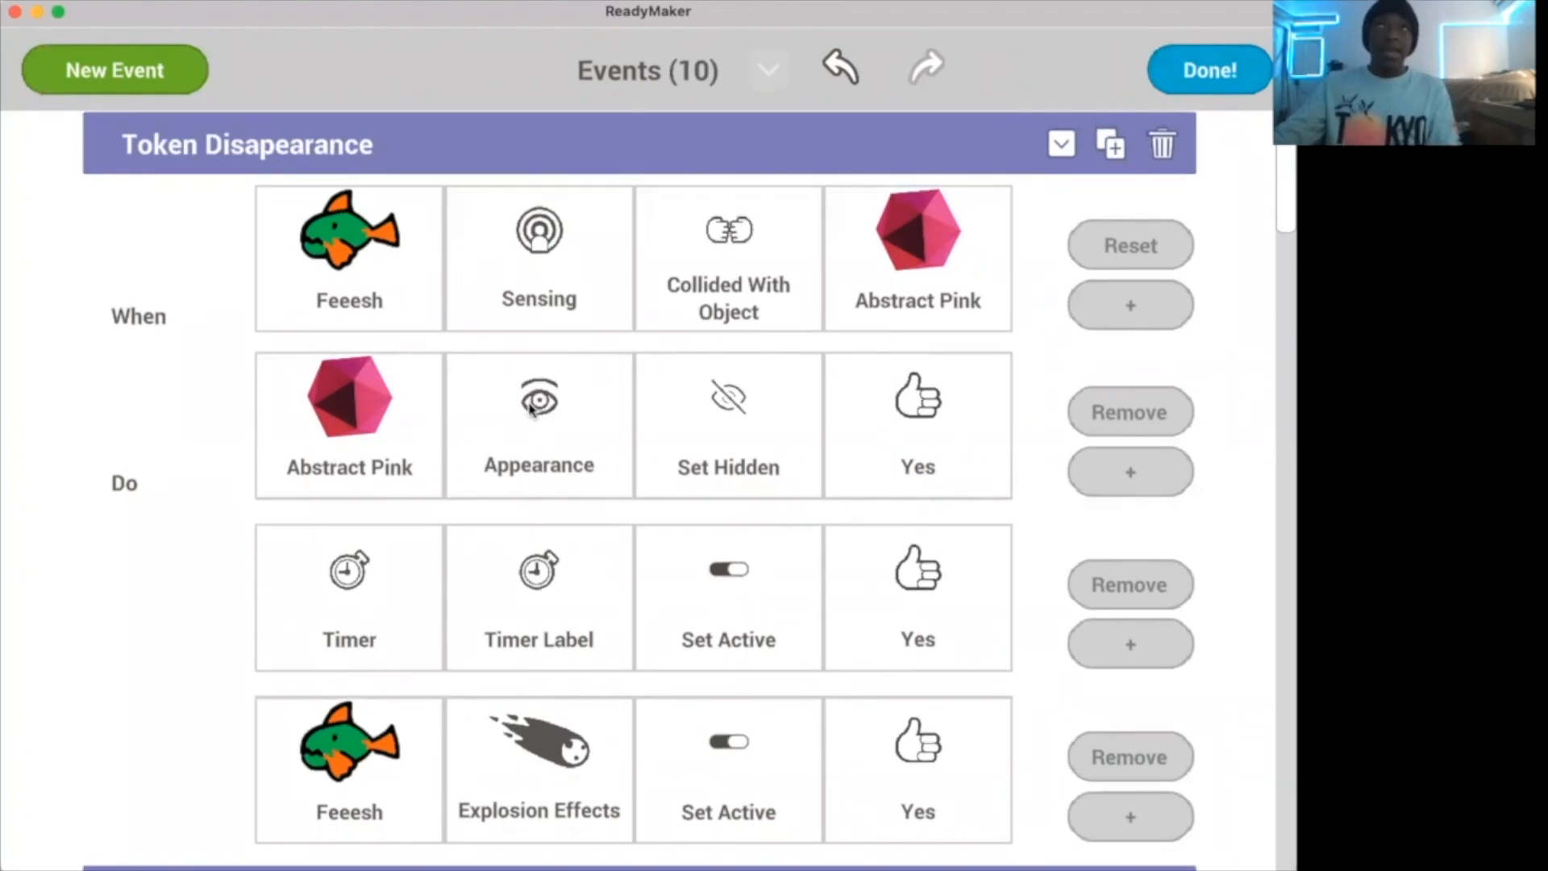
click(376, 417)
click(835, 583)
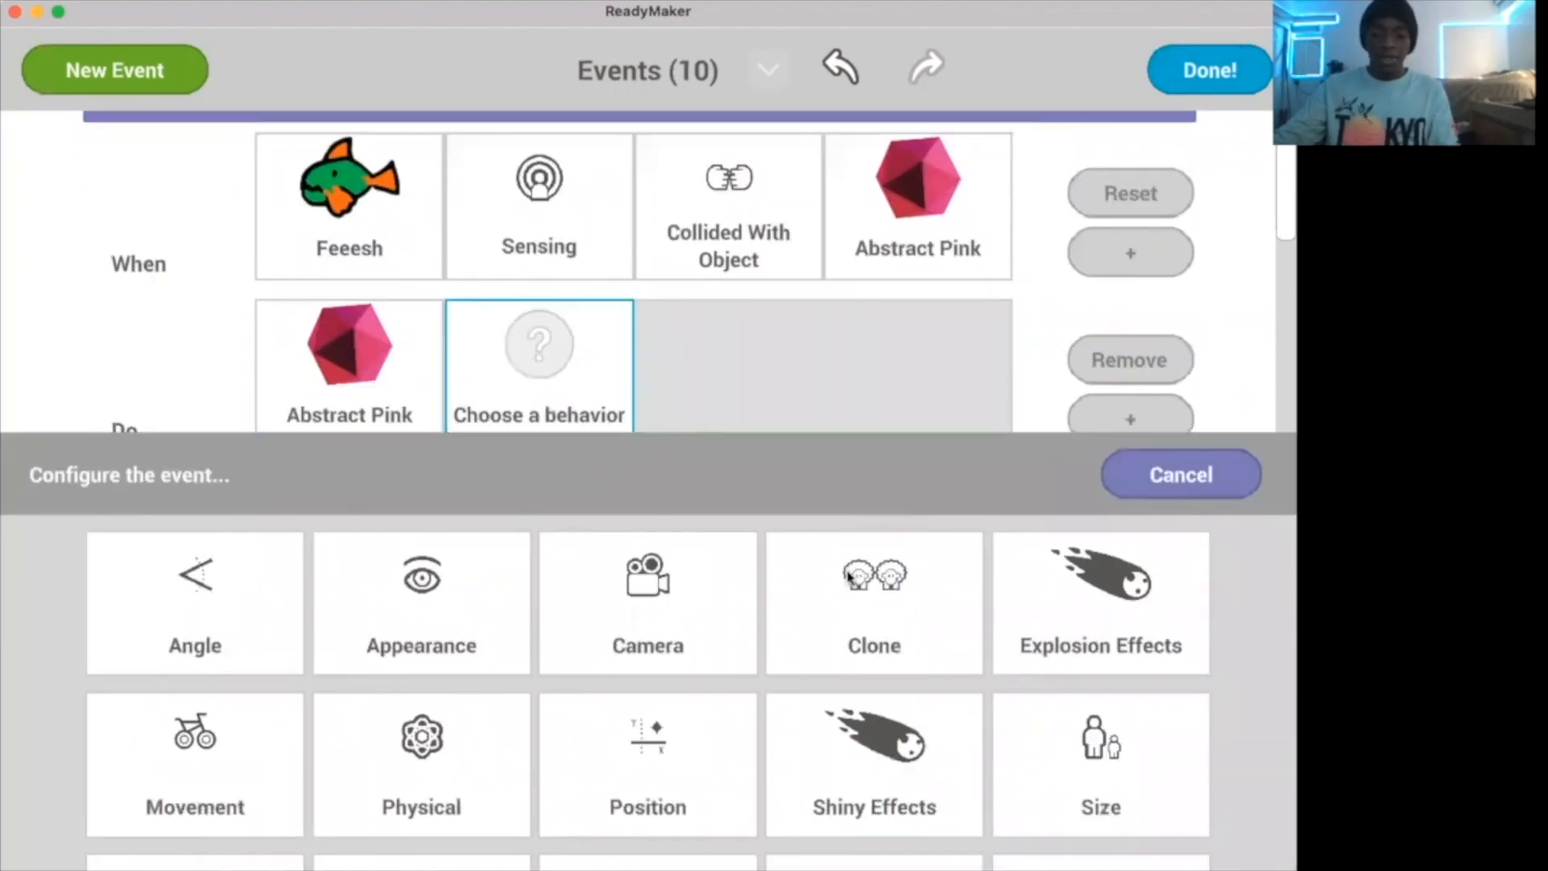
scroll(461, 628, down, 3)
scroll(450, 641, up, 2)
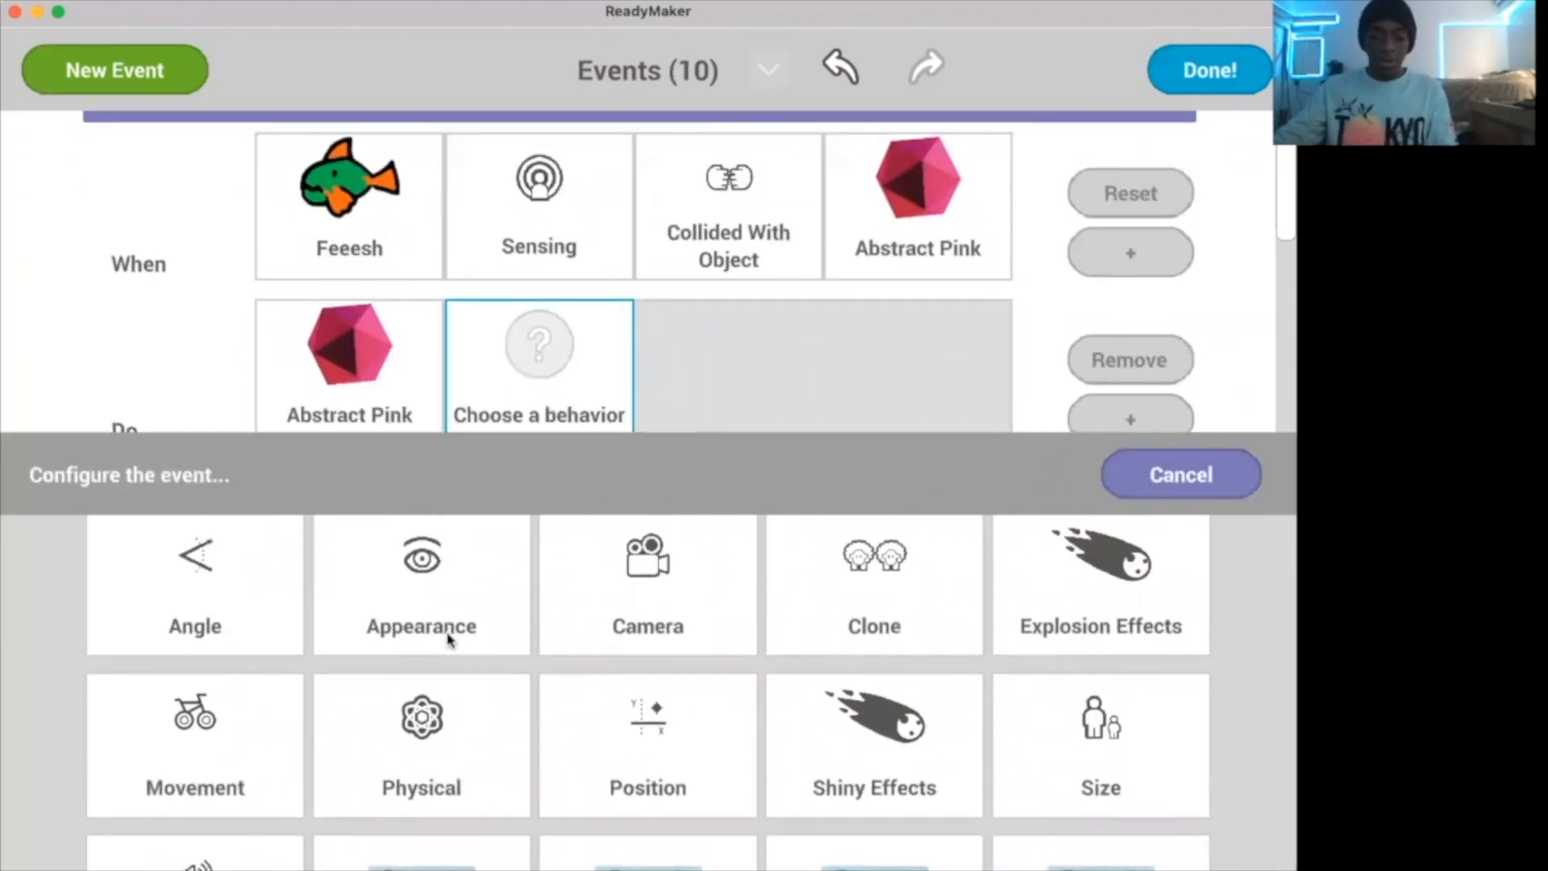
click(439, 627)
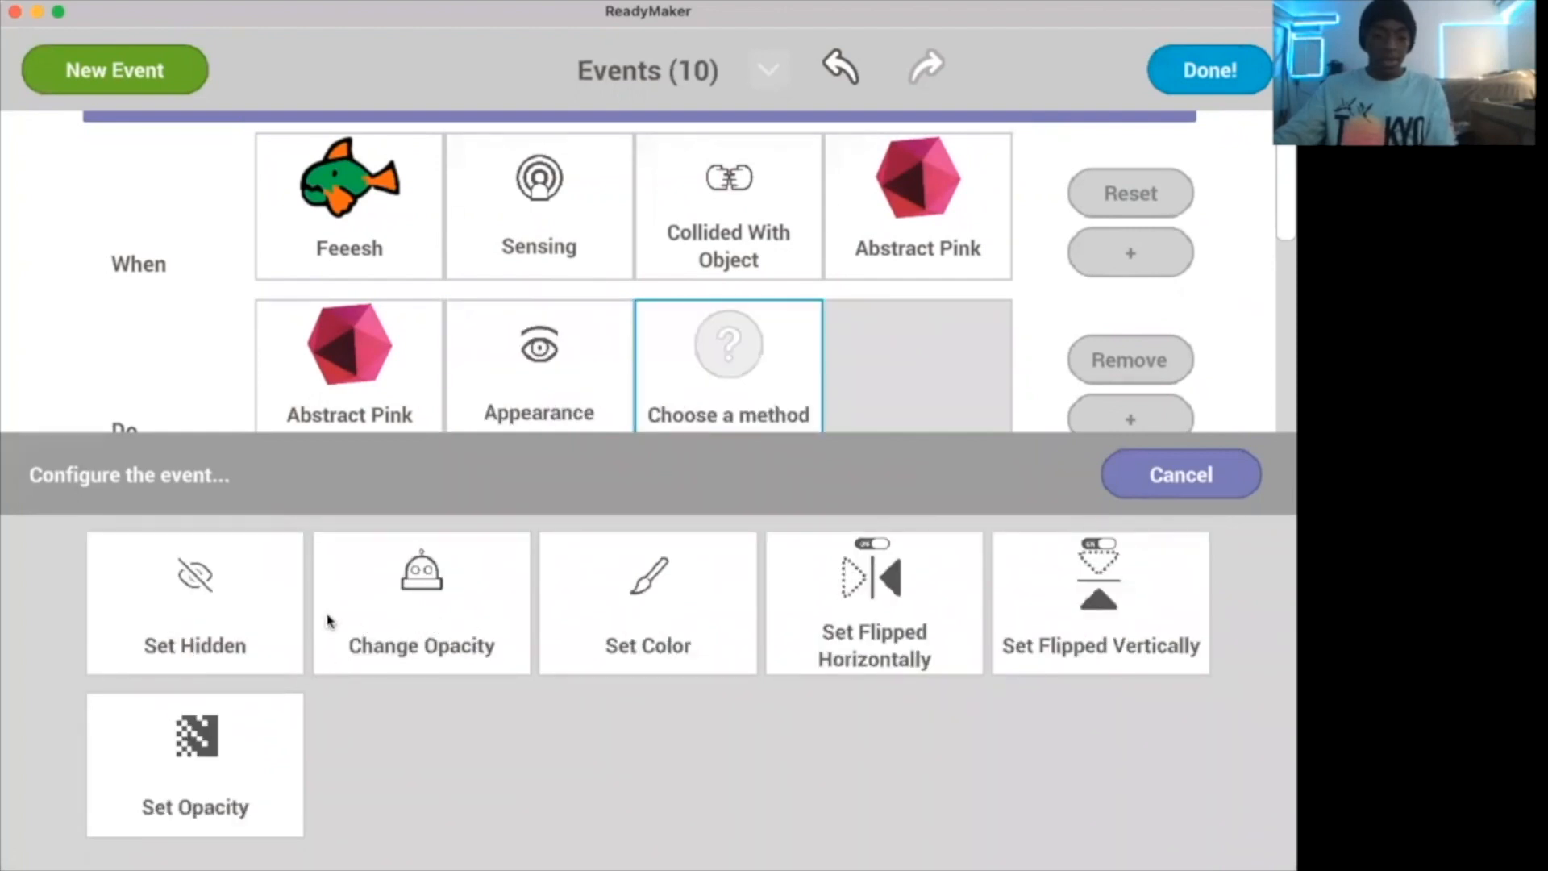
click(219, 629)
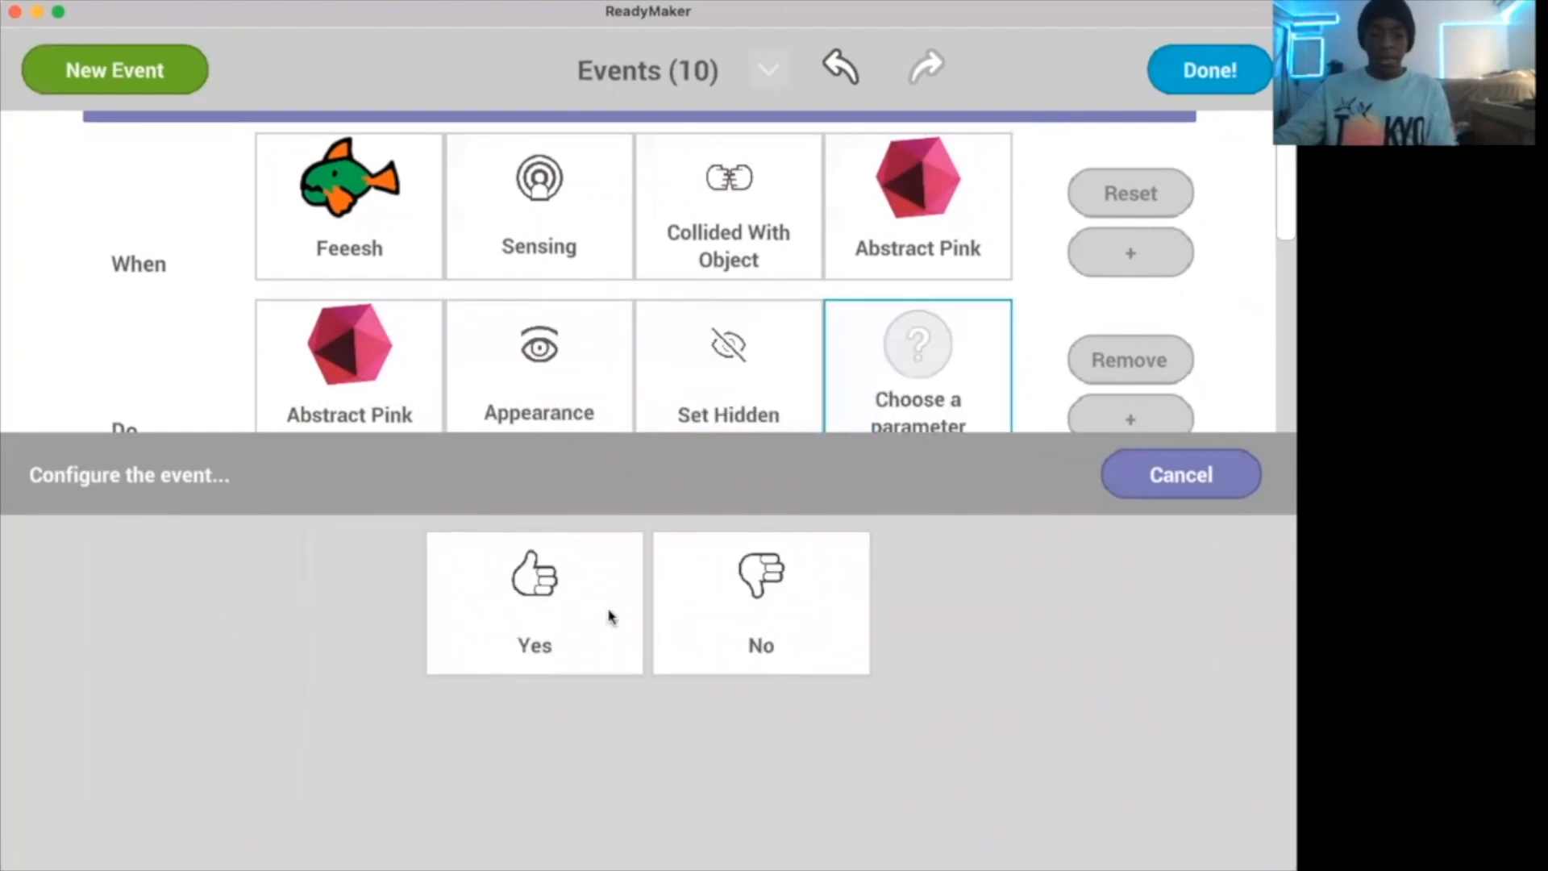
click(562, 619)
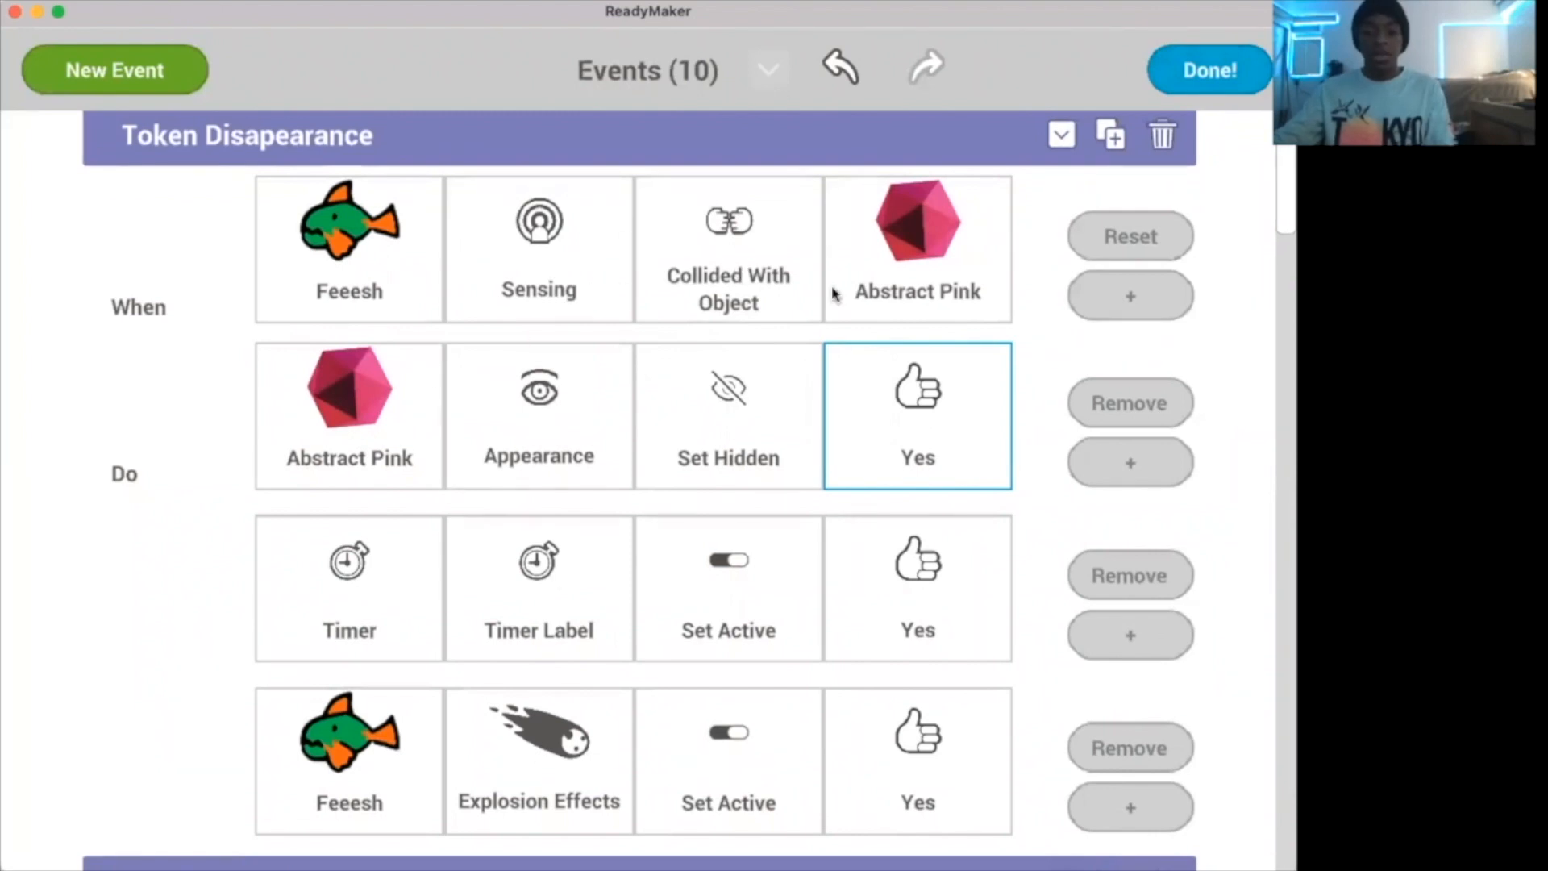
Step: Review the collision condition and the gem, timer and explosion actions of the Token Disapearance event
scroll(836, 295, down, 1)
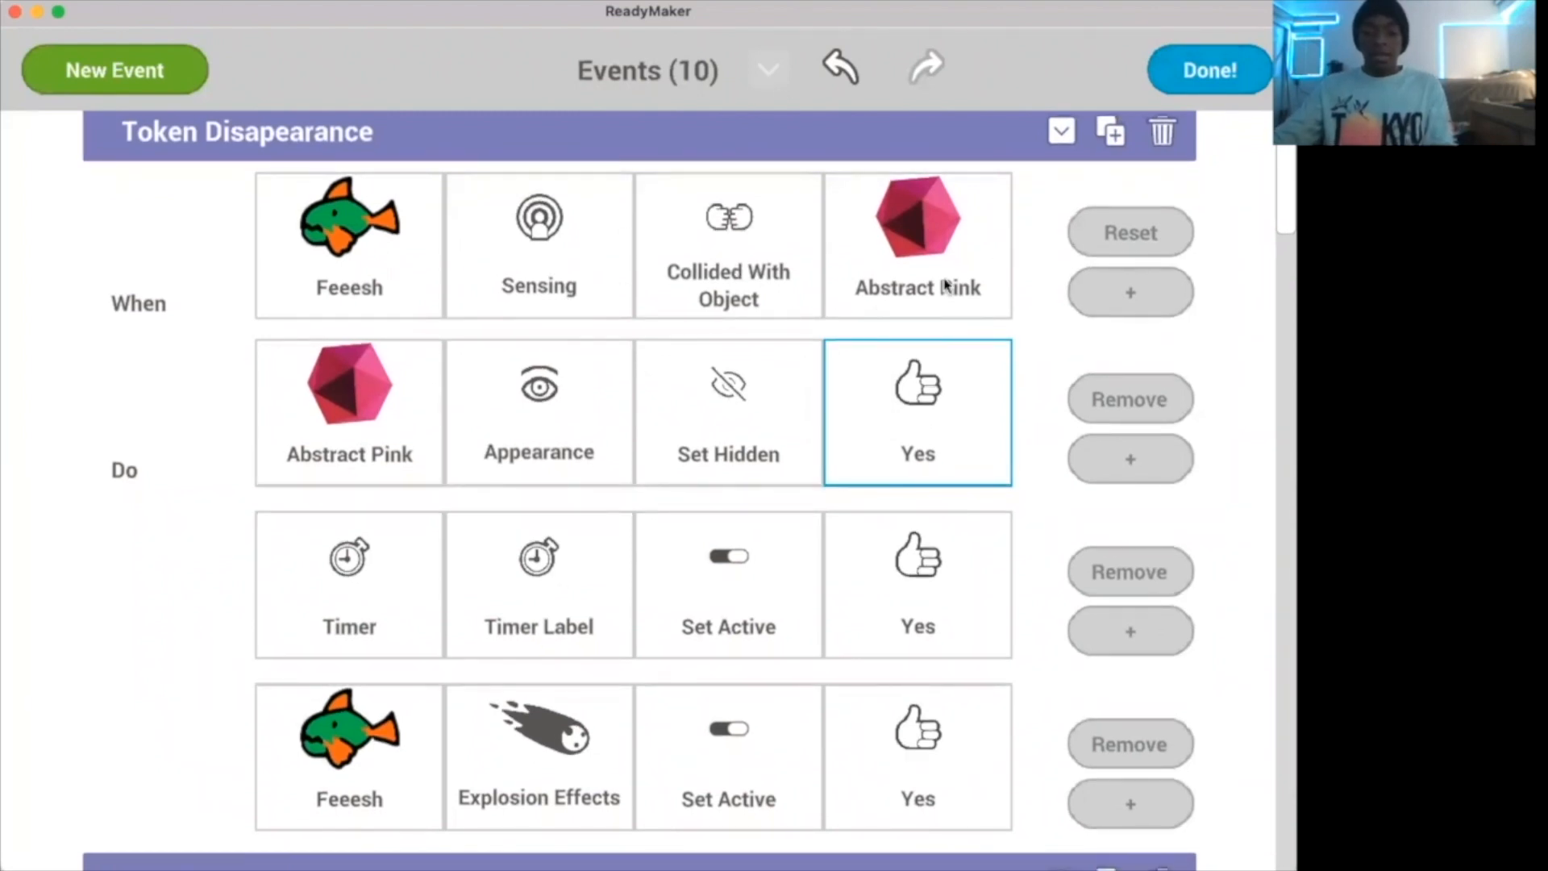
scroll(709, 371, down, 4)
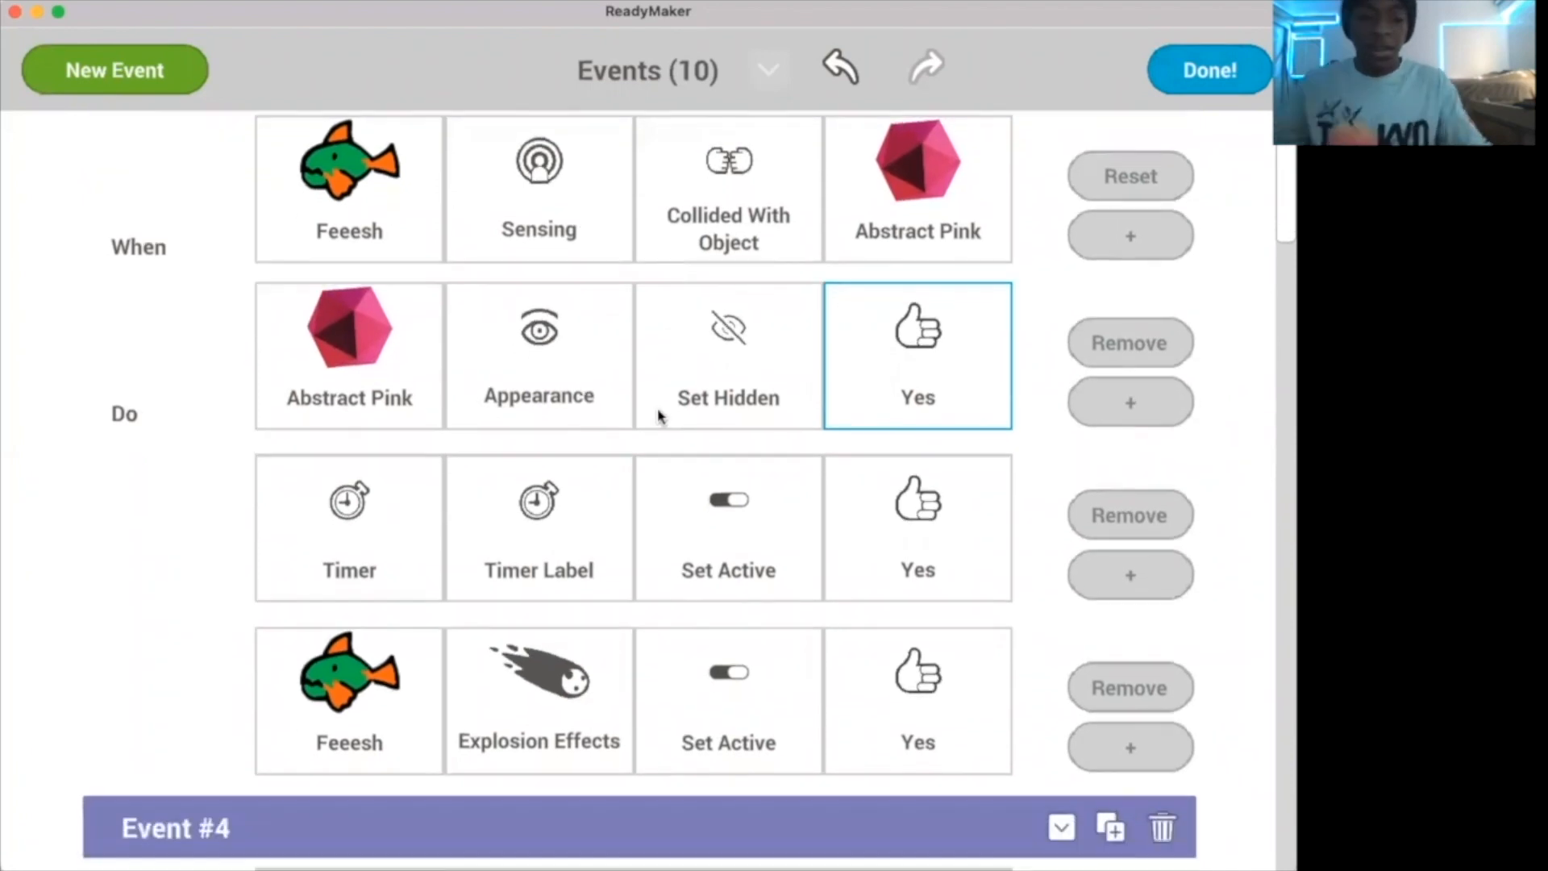
scroll(645, 482, up, 3)
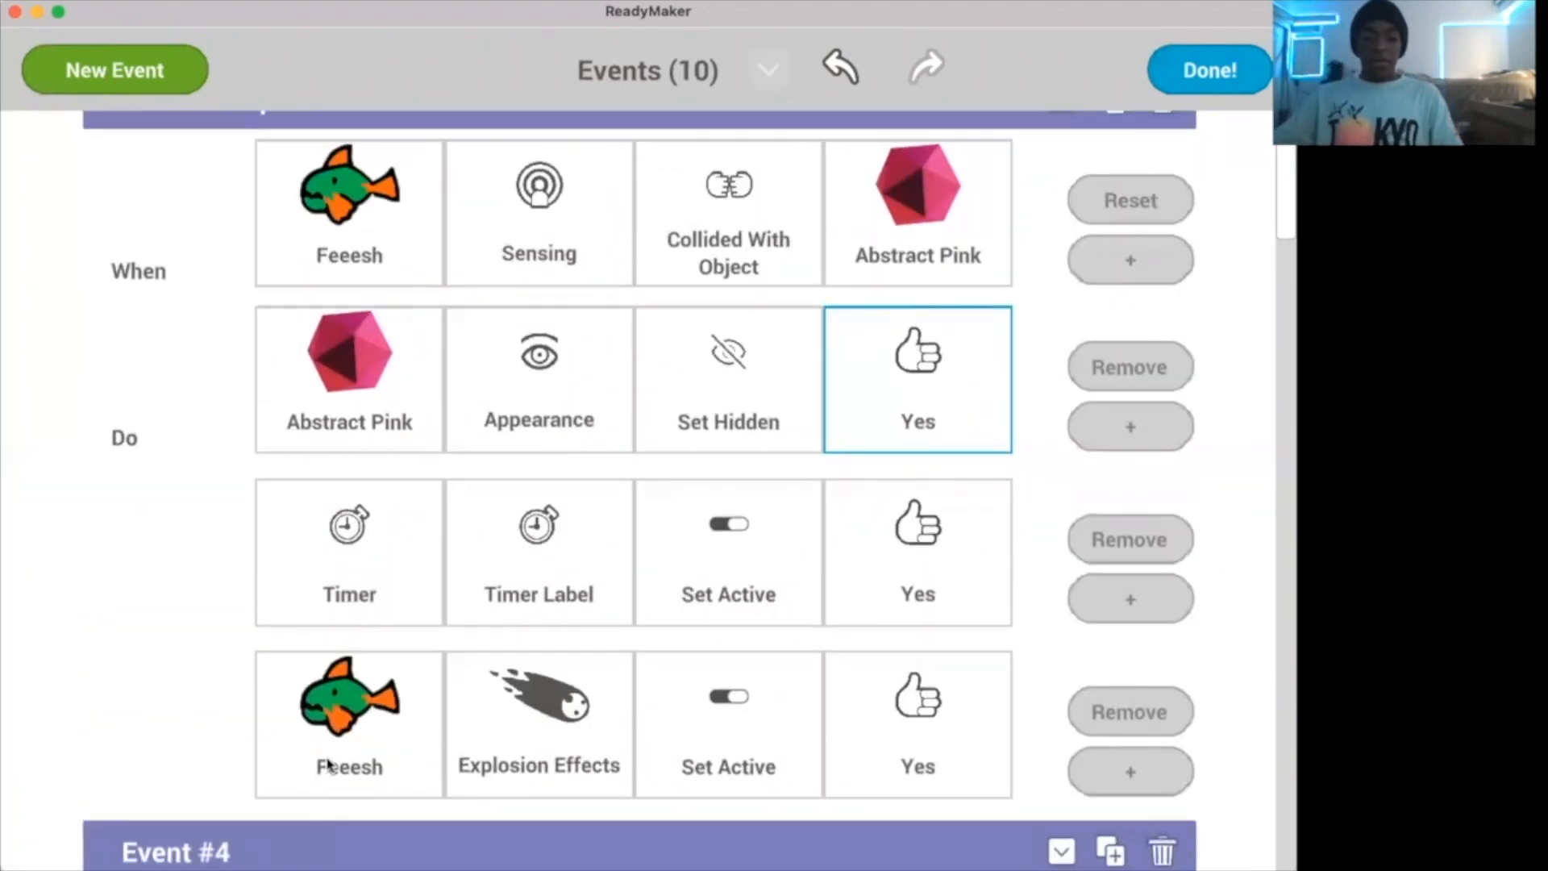
Step: In the Feeesh position event above Event #6, reconfigure the condition as Position, Is Below Coordinate, -2
scroll(767, 594, down, 6)
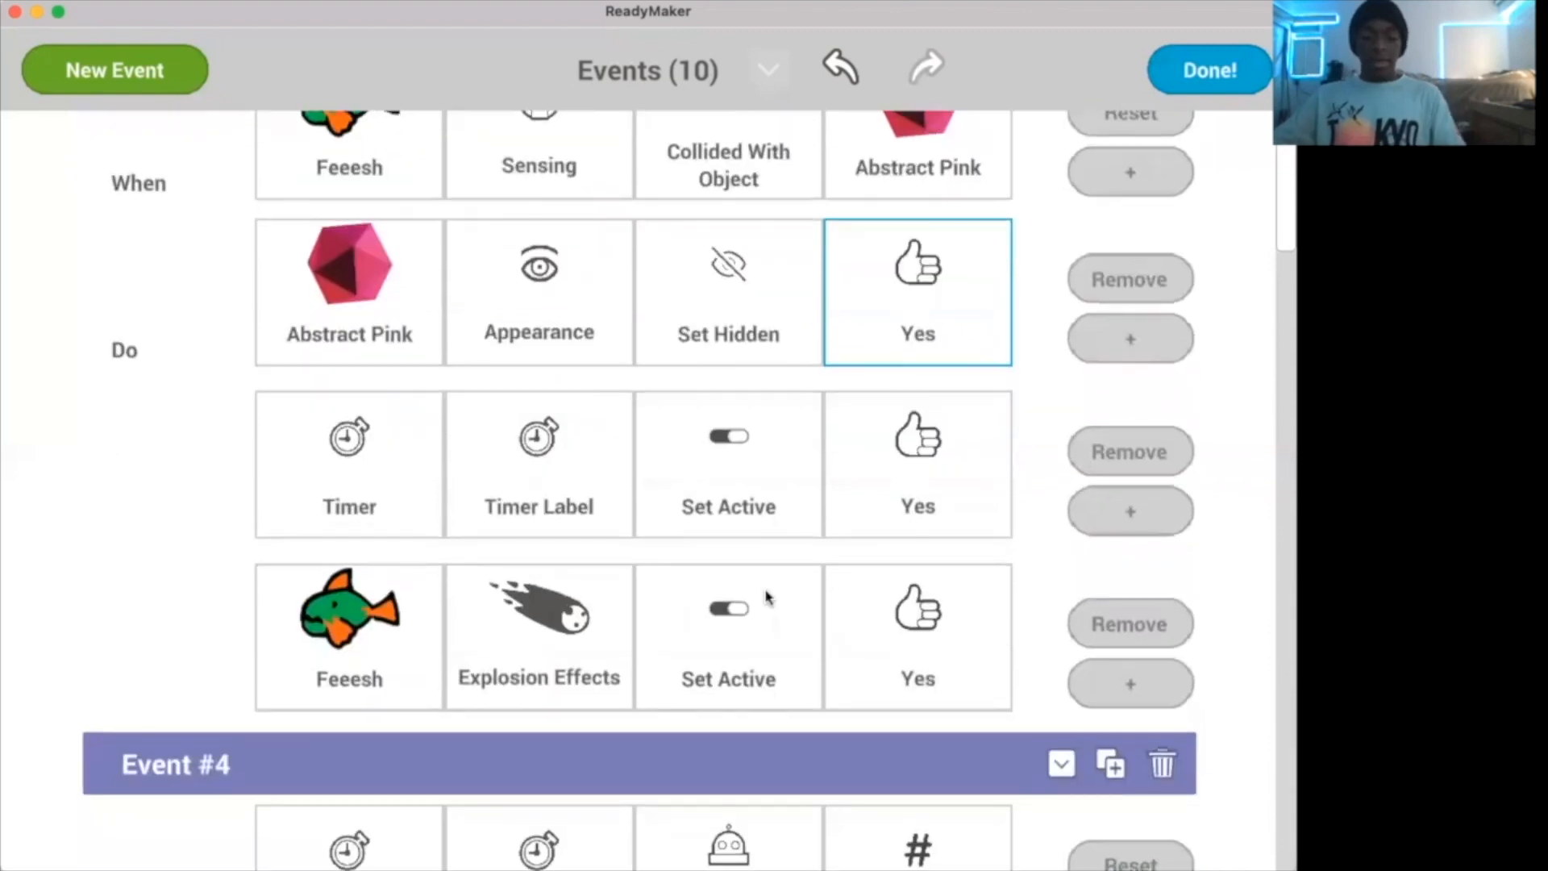
scroll(771, 562, down, 3)
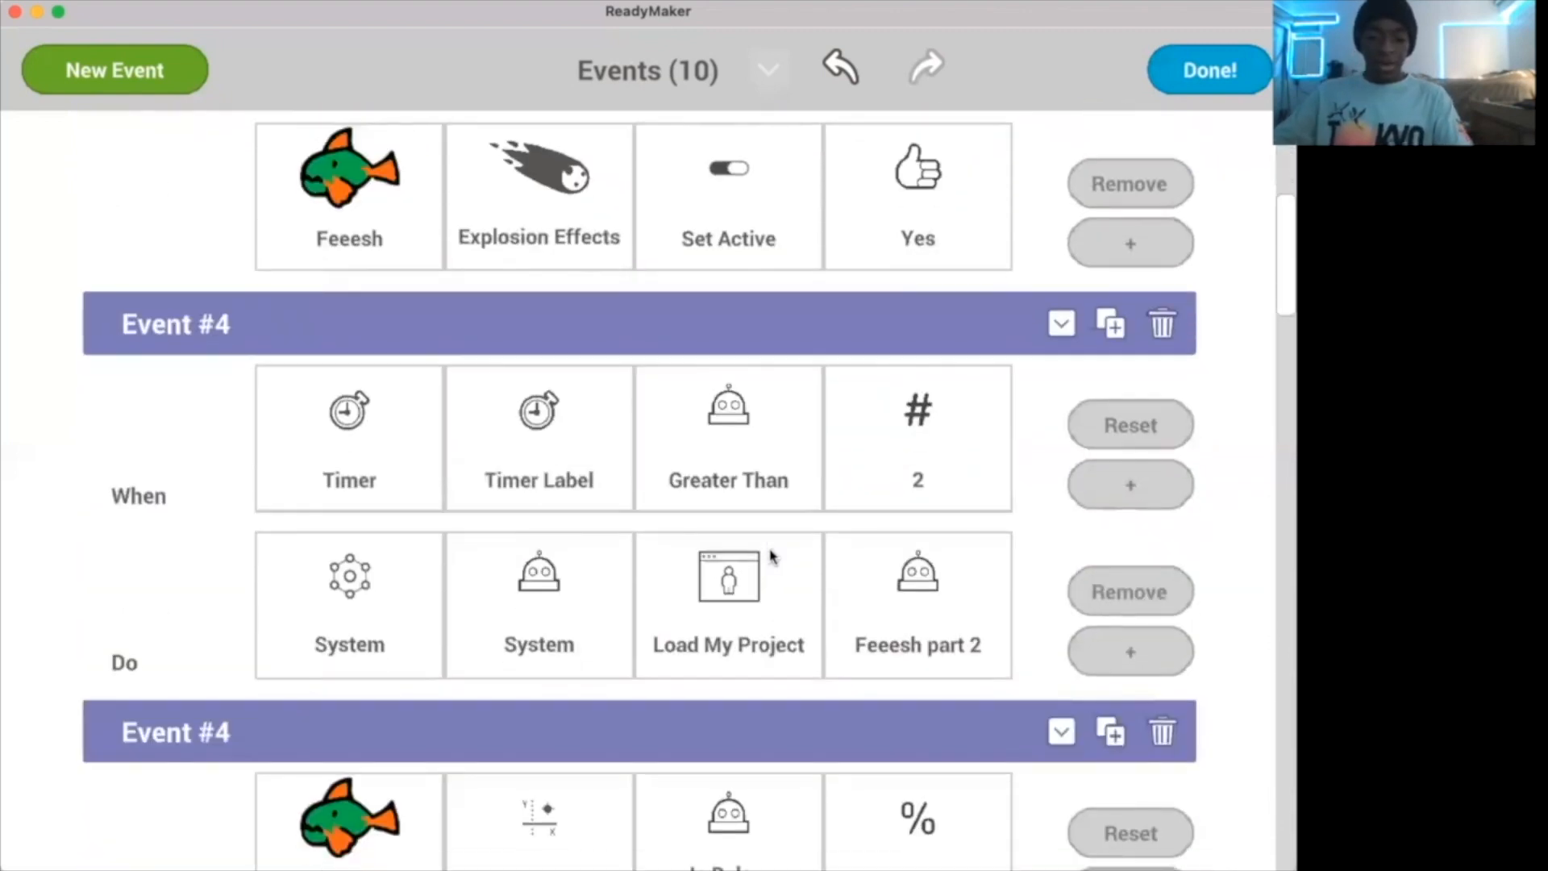
scroll(770, 435, up, 3)
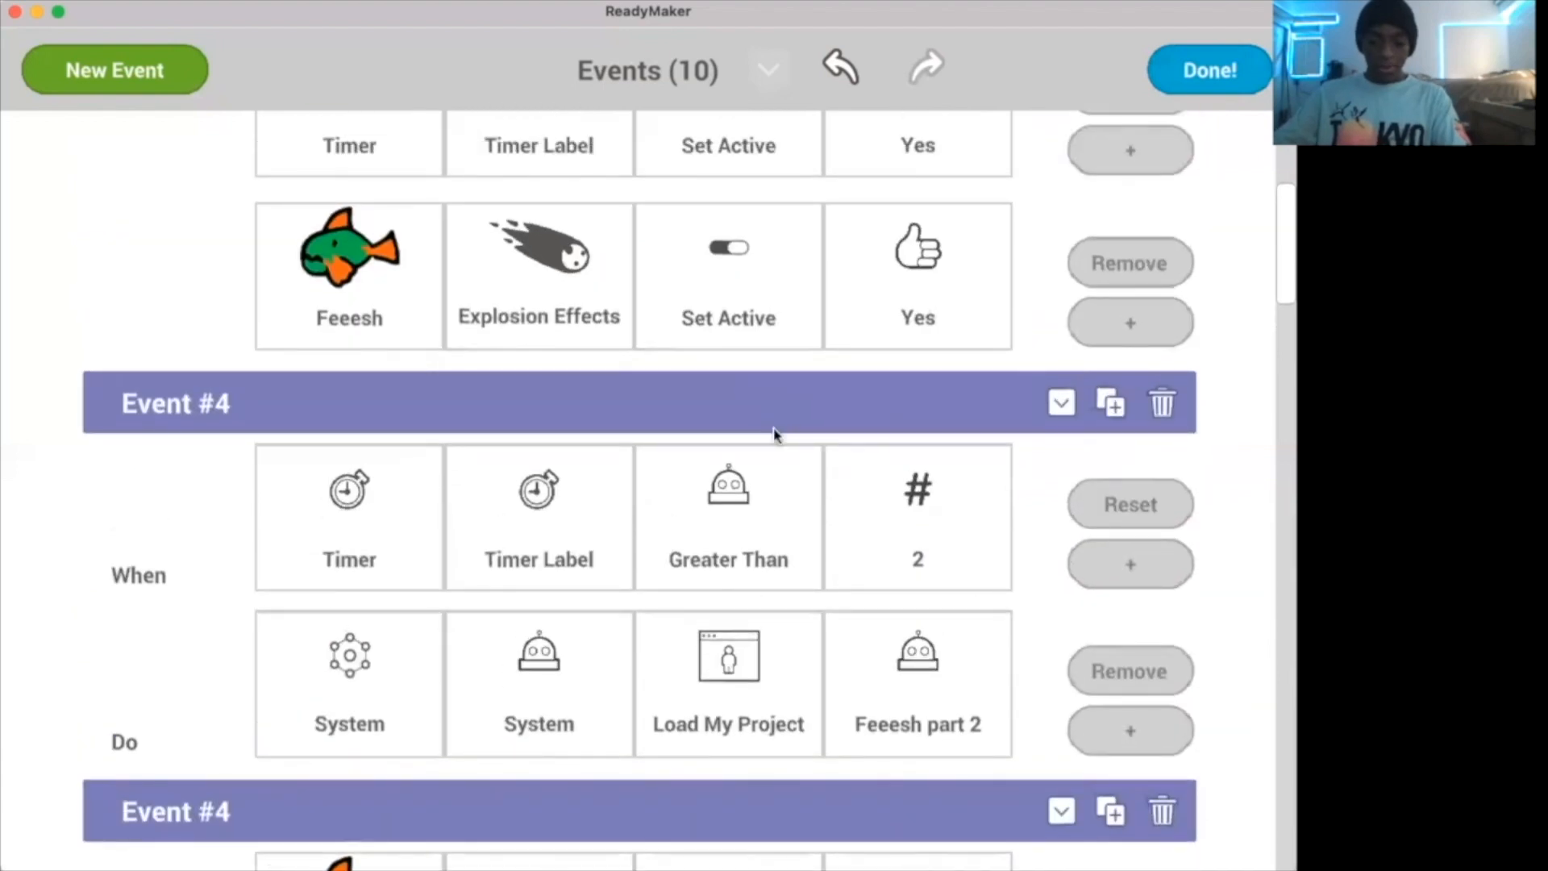
scroll(843, 458, down, 2)
scroll(709, 453, down, 4)
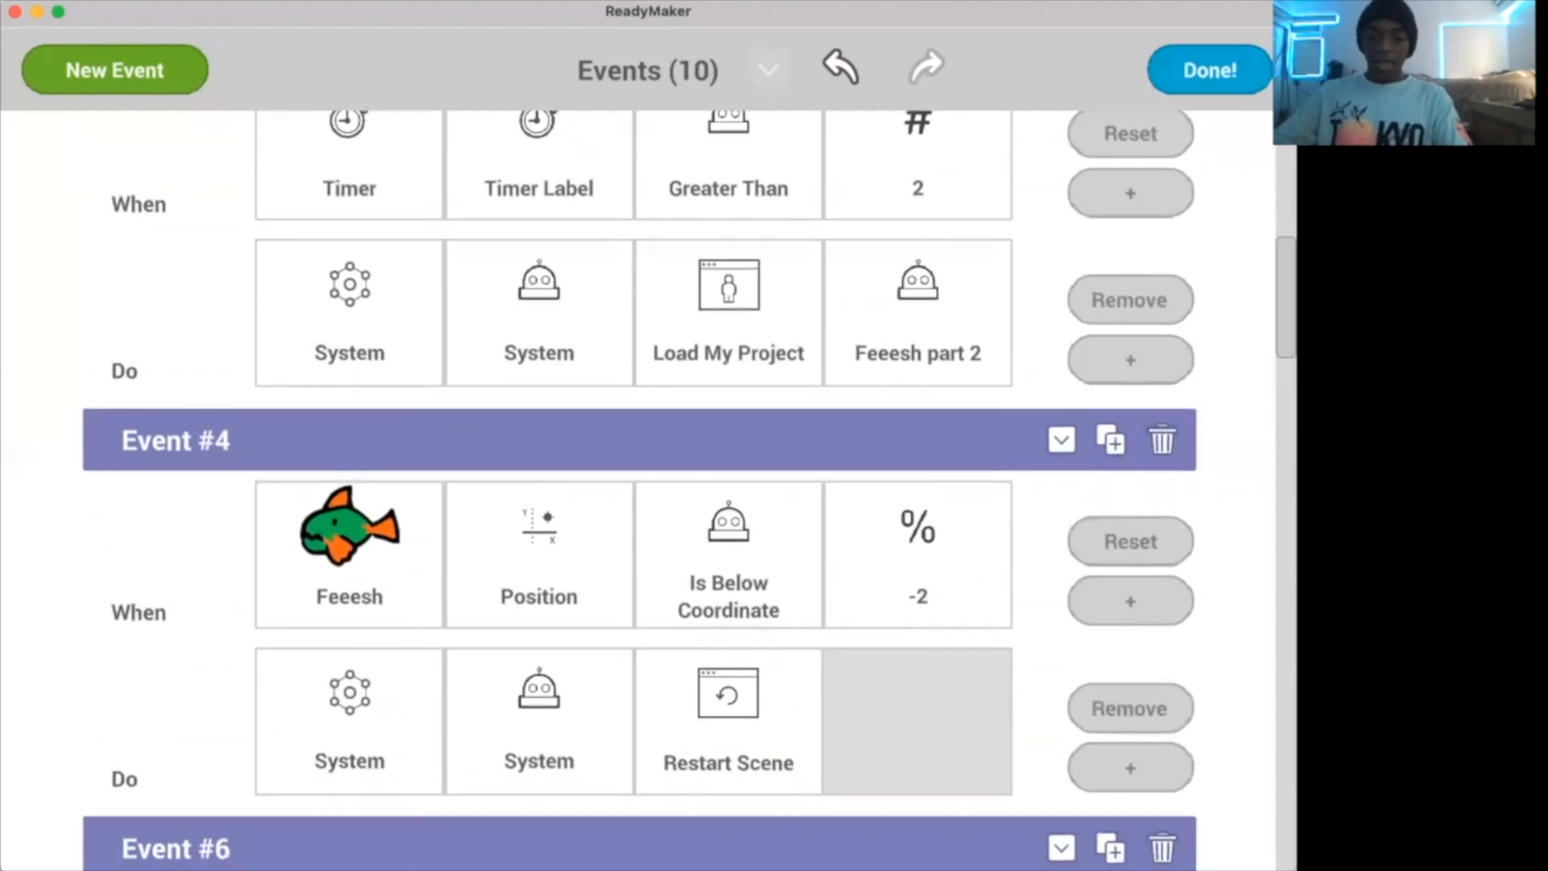
scroll(570, 442, down, 1)
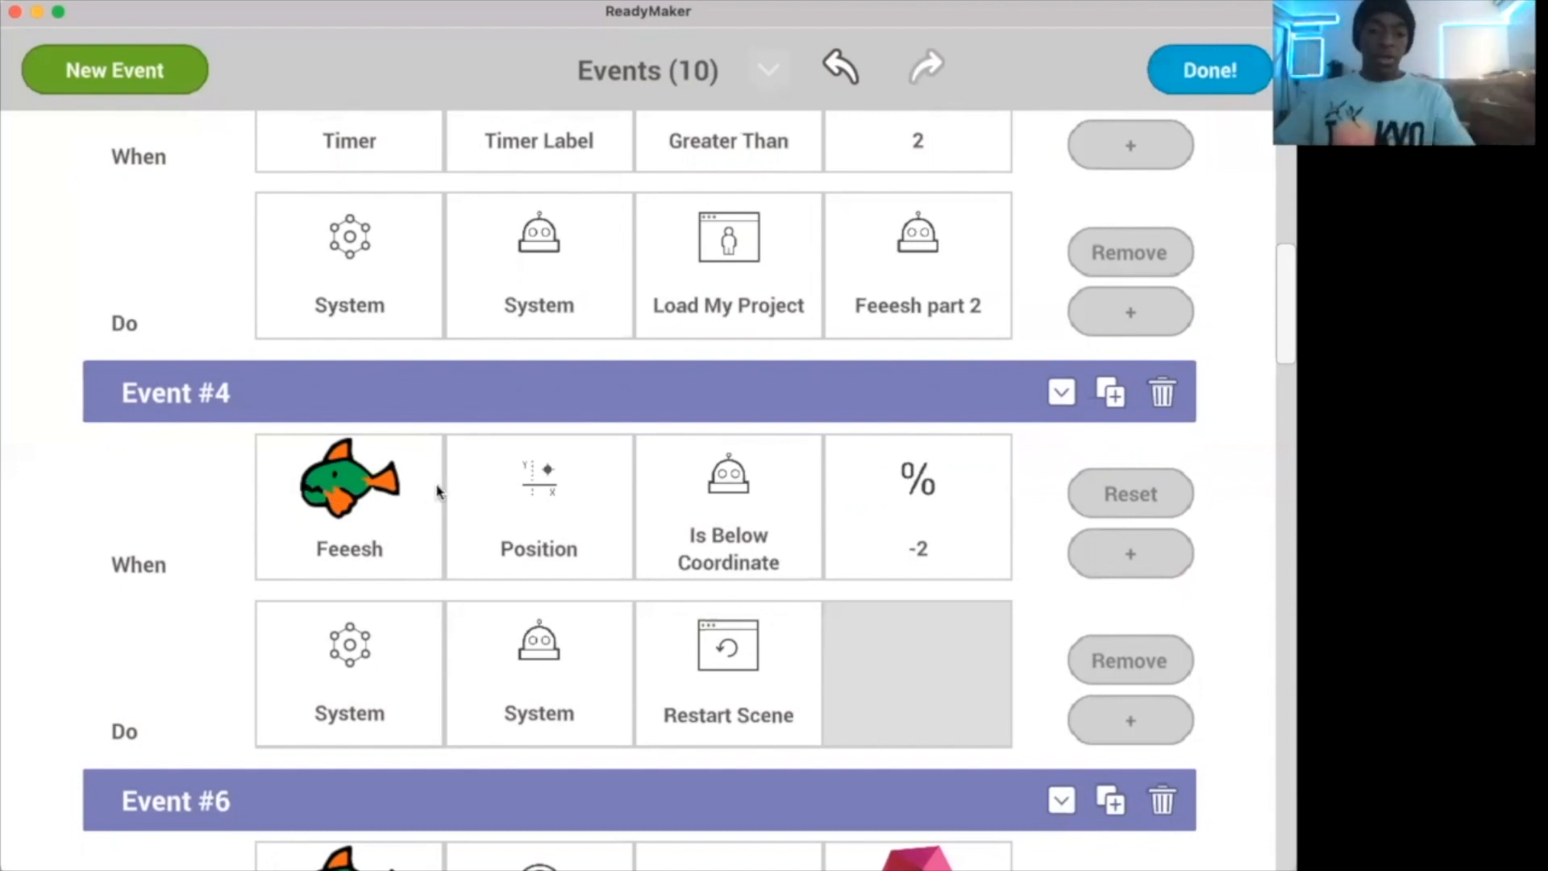
click(584, 512)
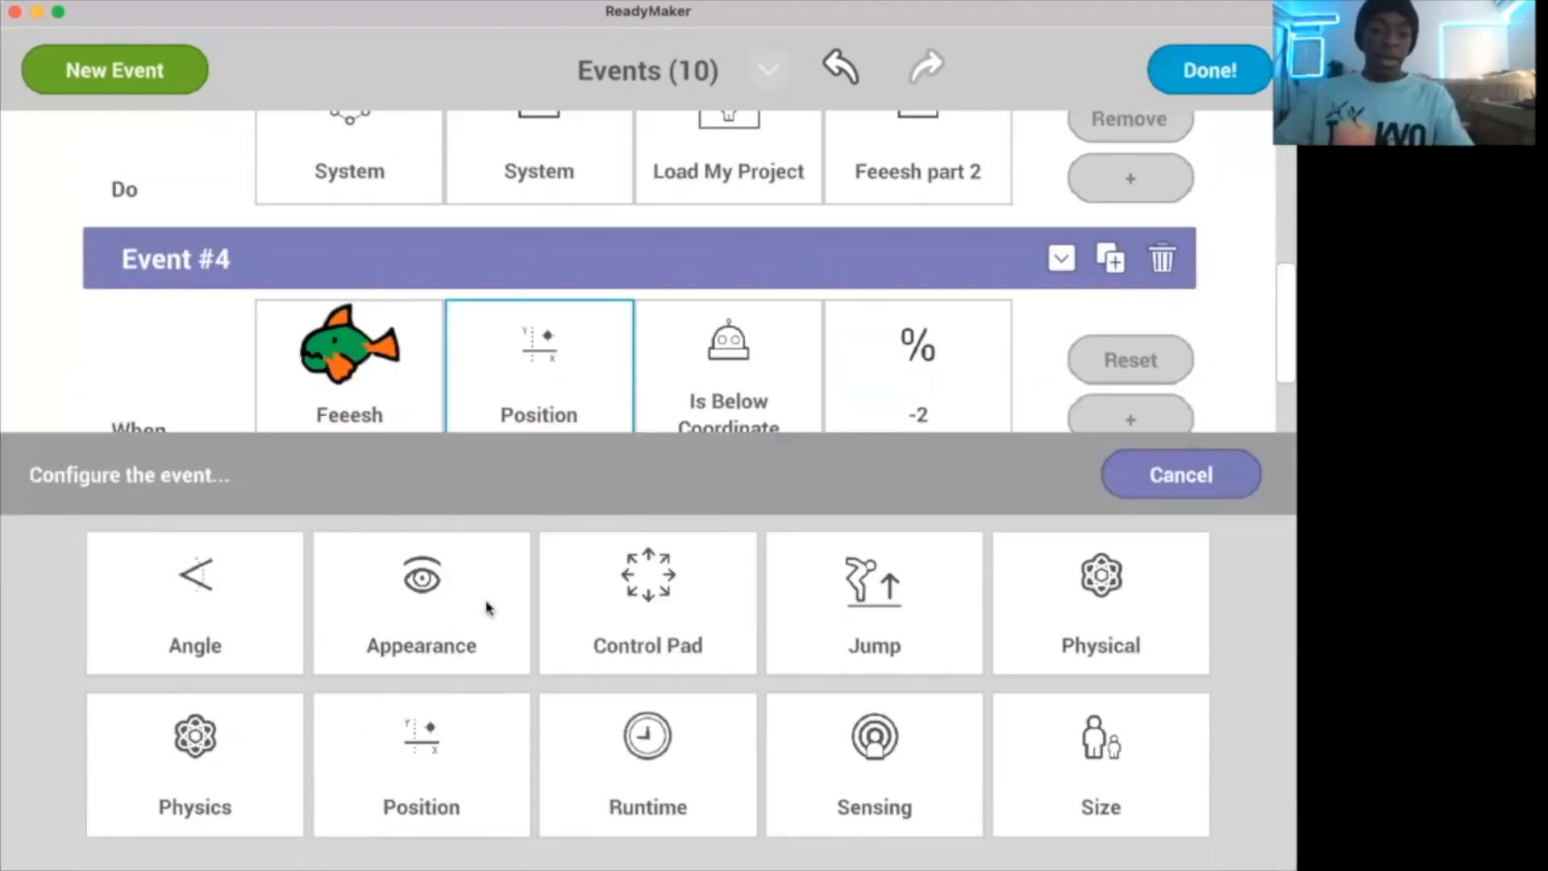
click(464, 738)
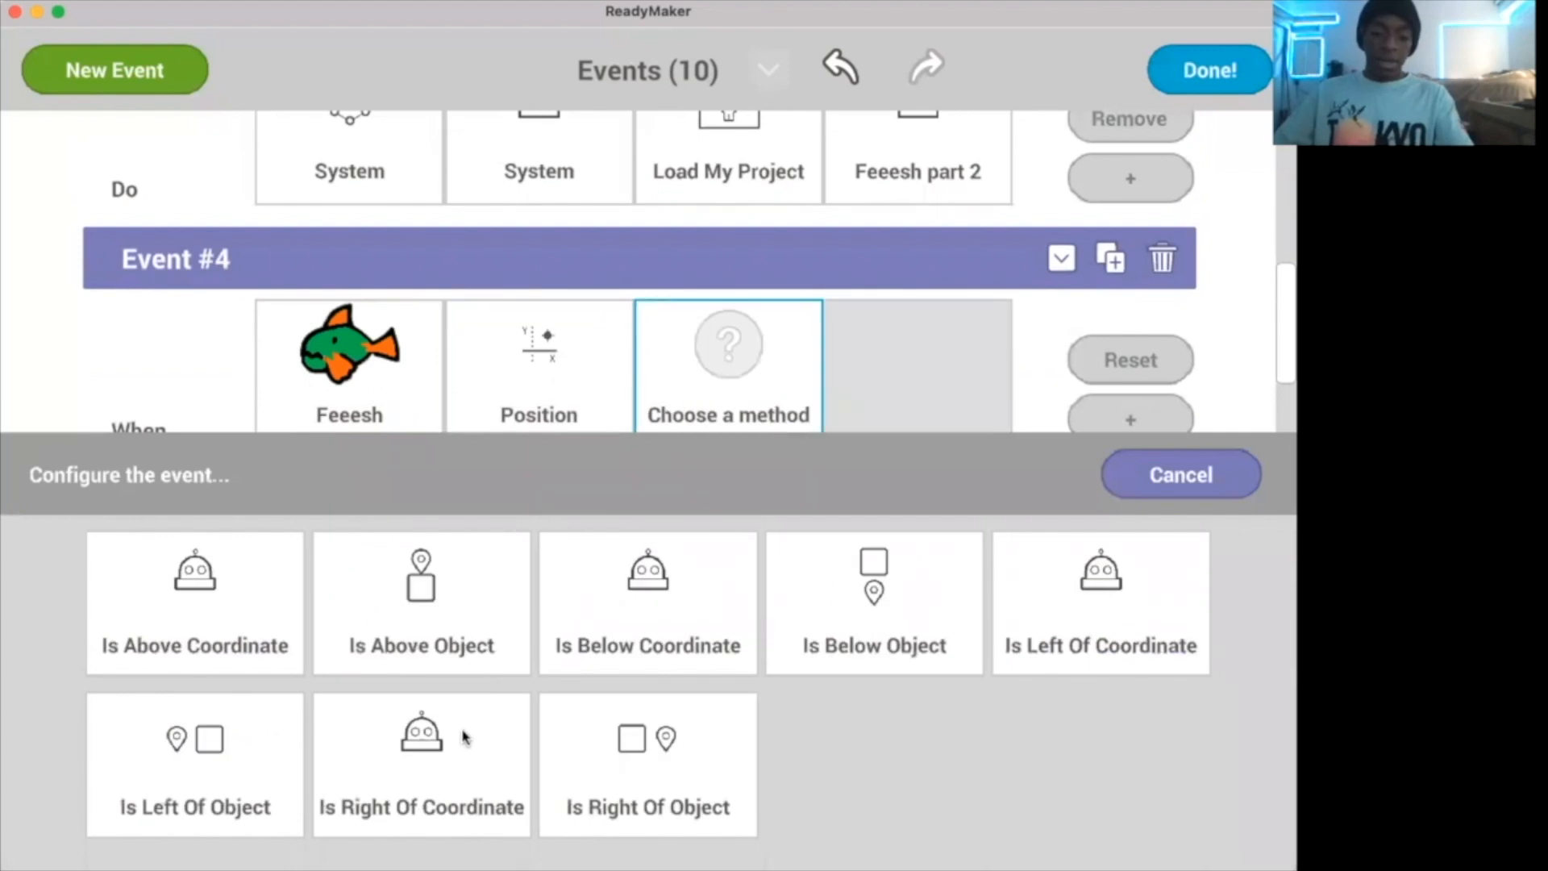
click(643, 612)
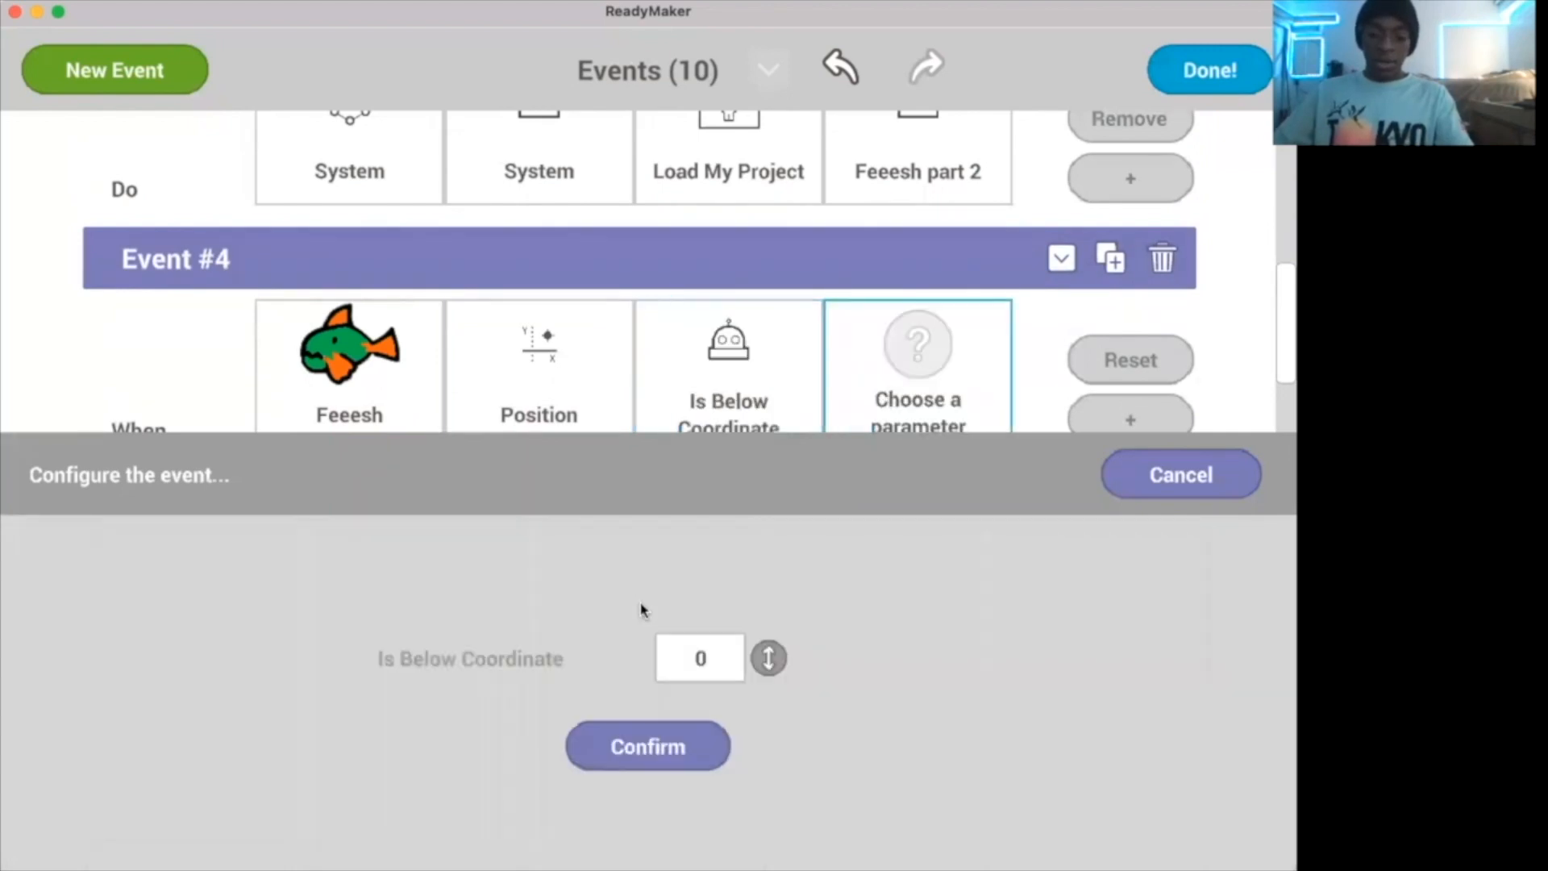
click(671, 669)
text(-2)
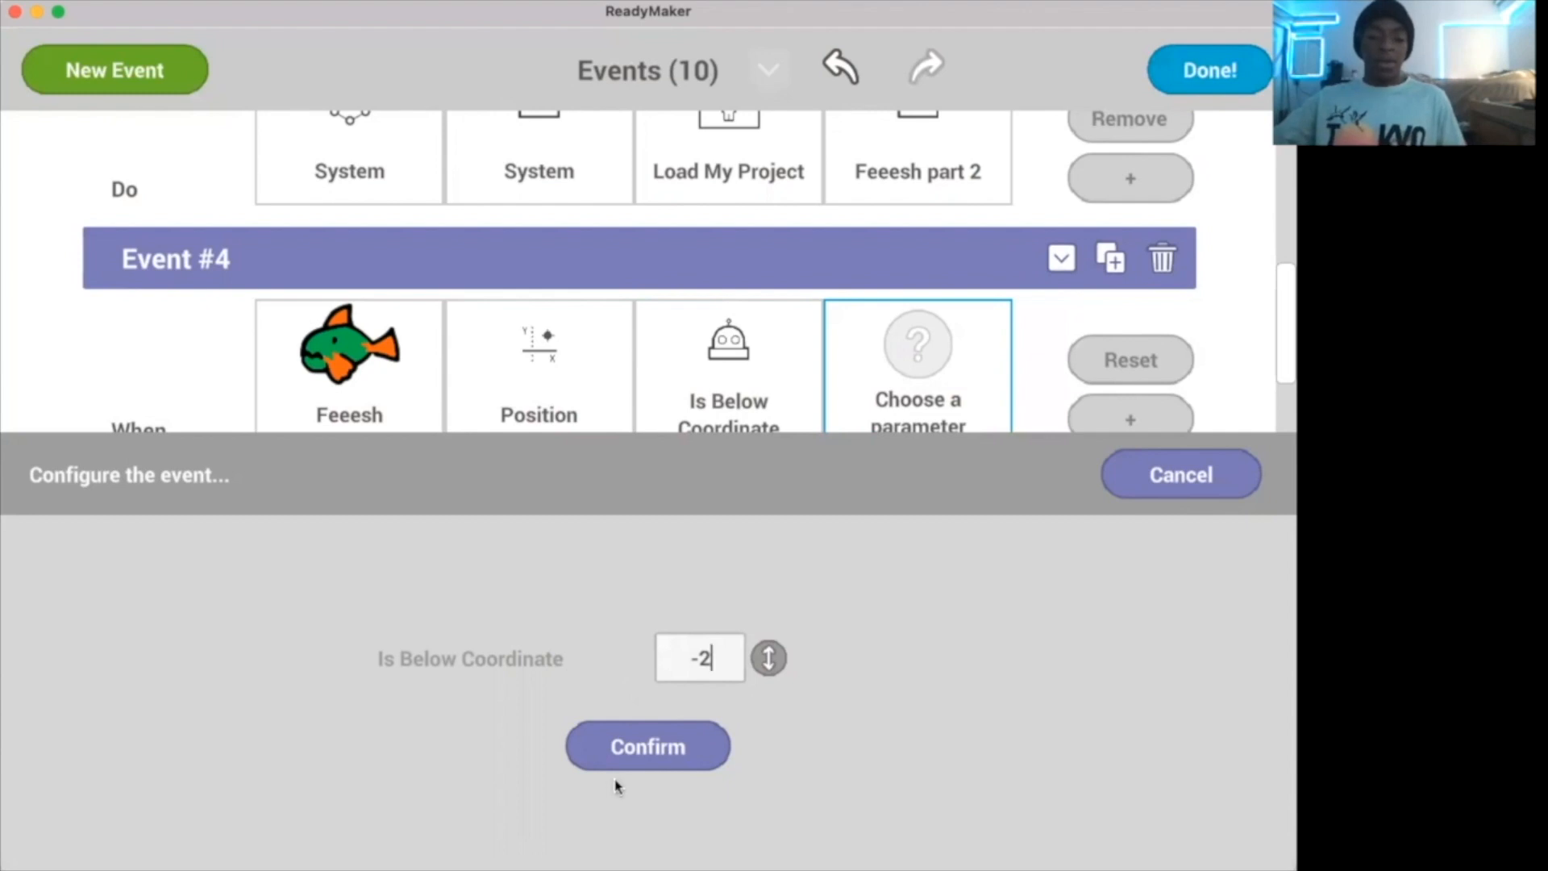
click(633, 758)
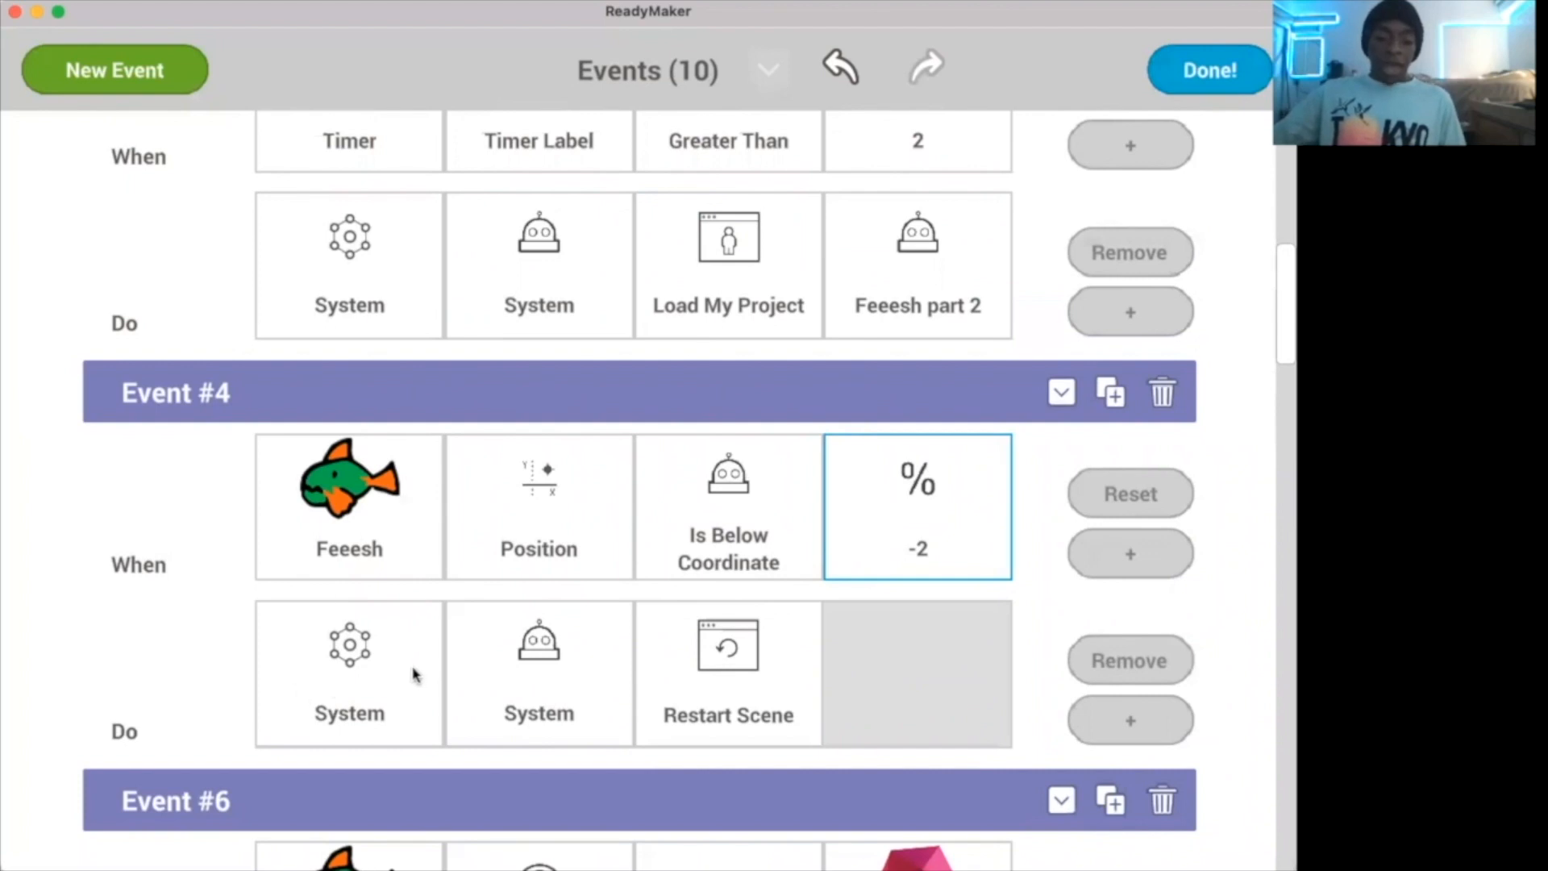
Step: Reconfigure the same event's action as System, System, Restart Scene
click(352, 713)
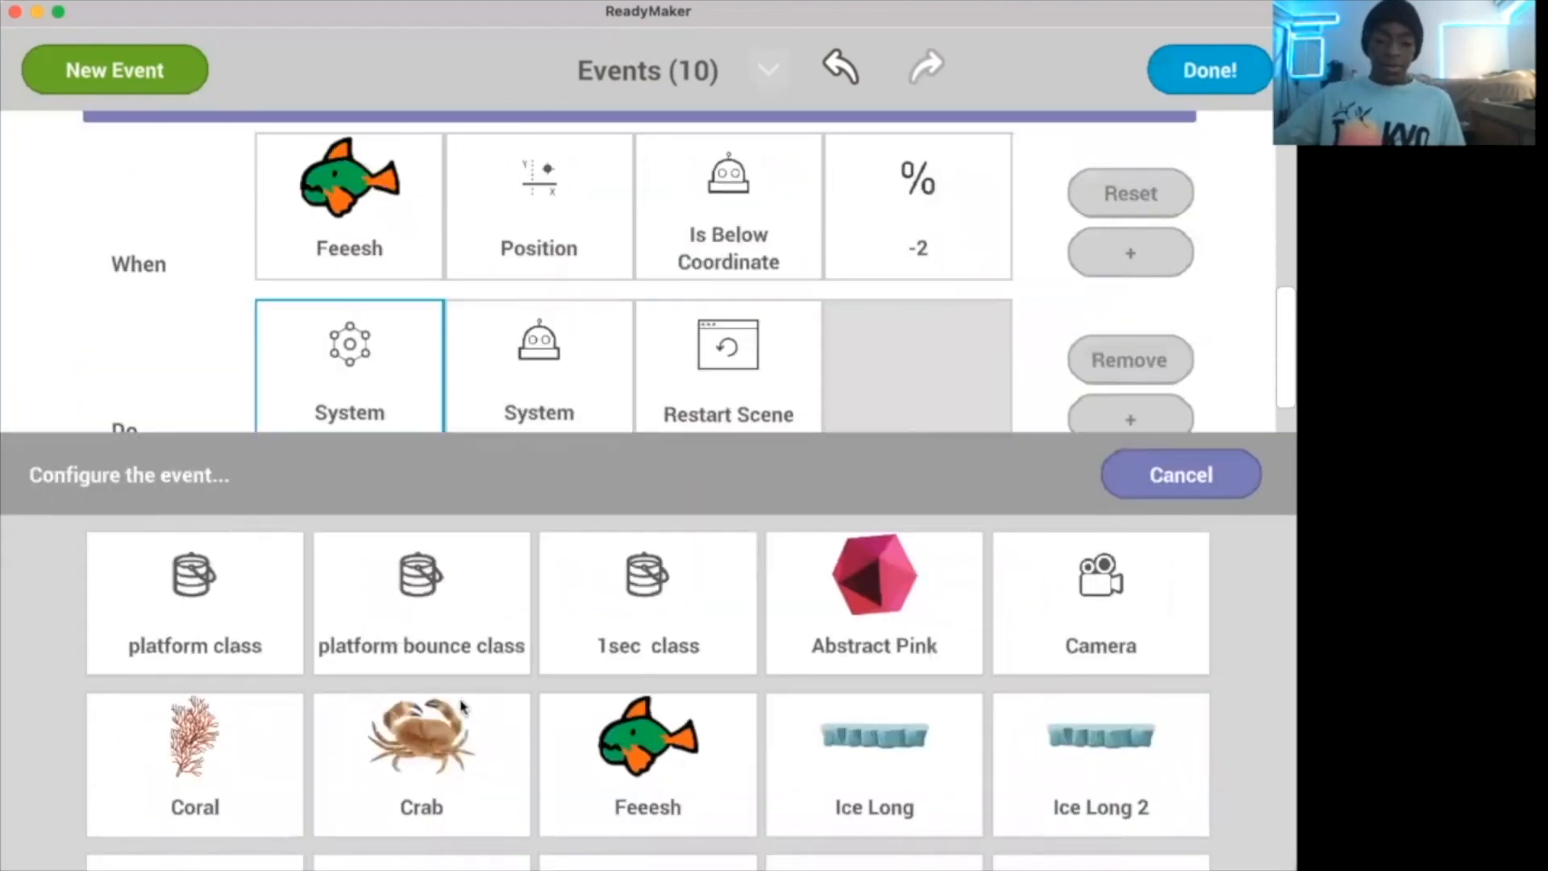
scroll(467, 708, down, 6)
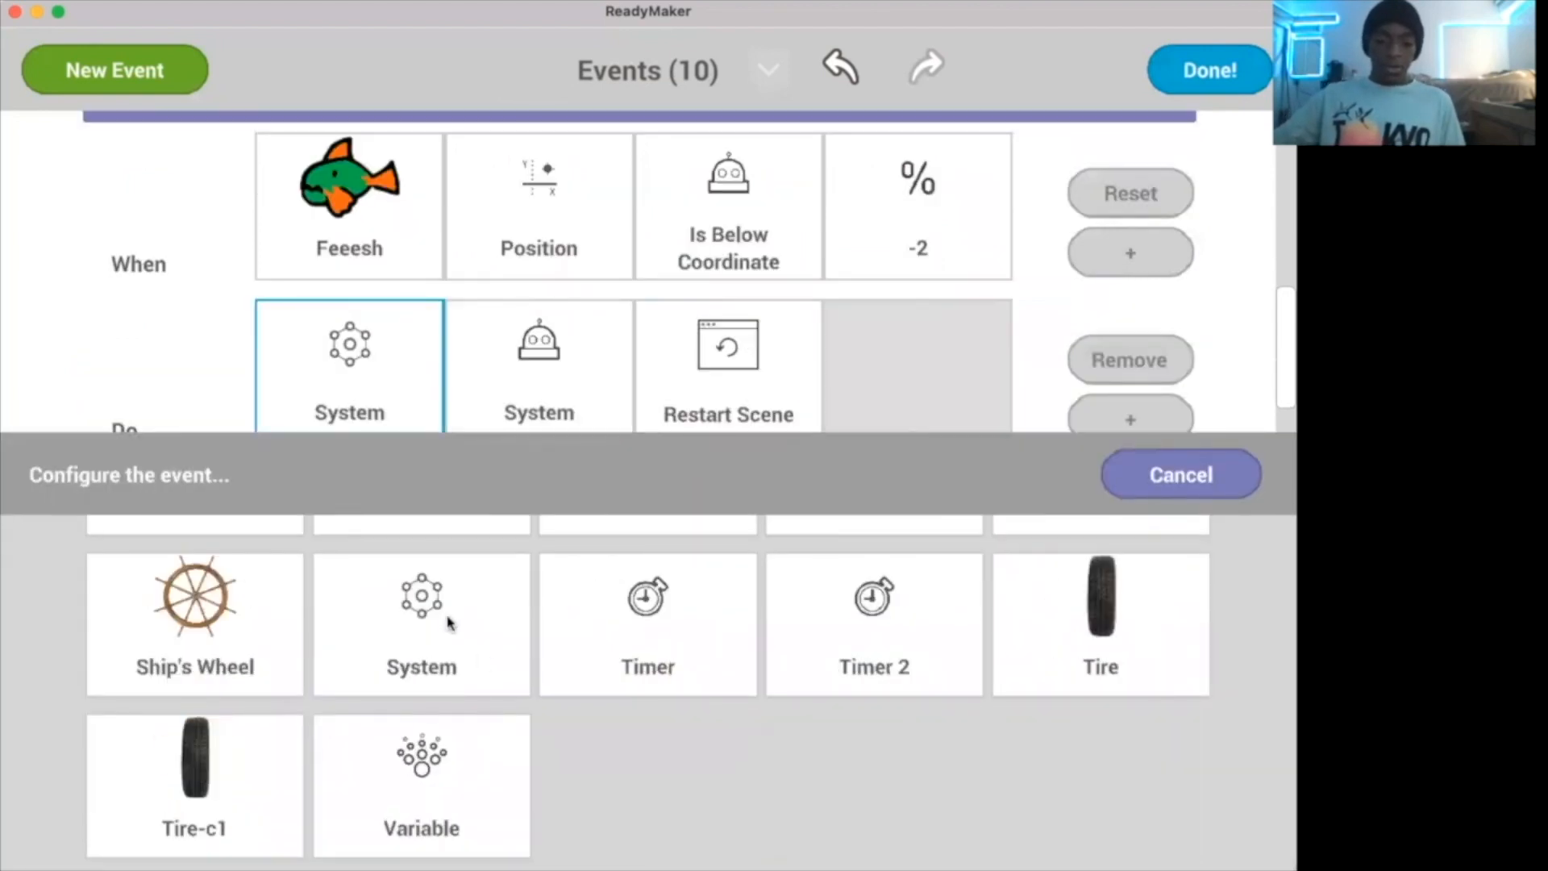
click(430, 666)
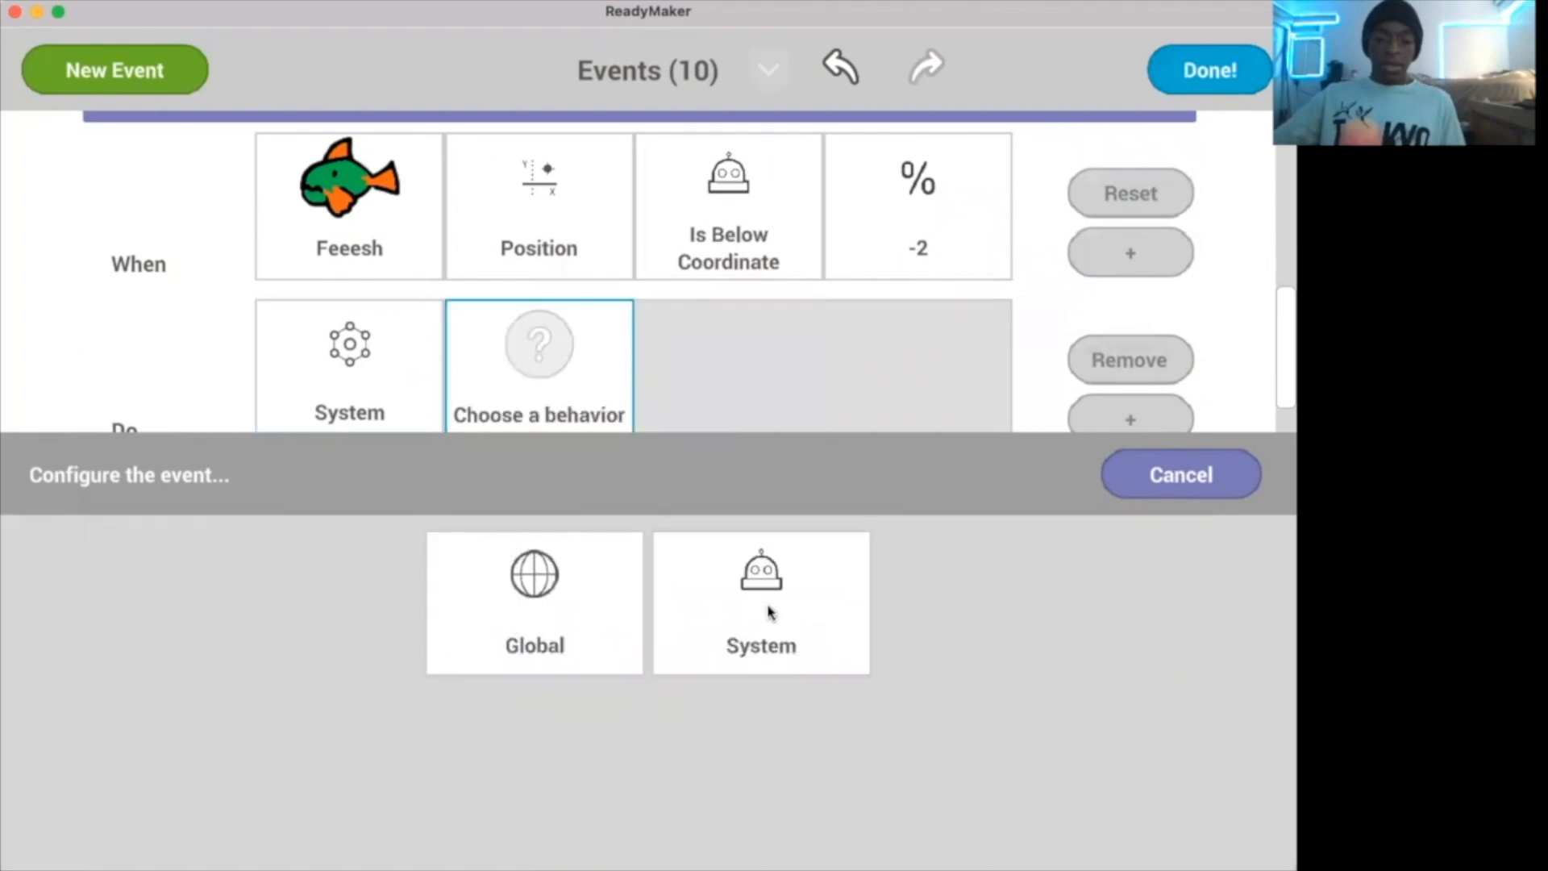
click(740, 605)
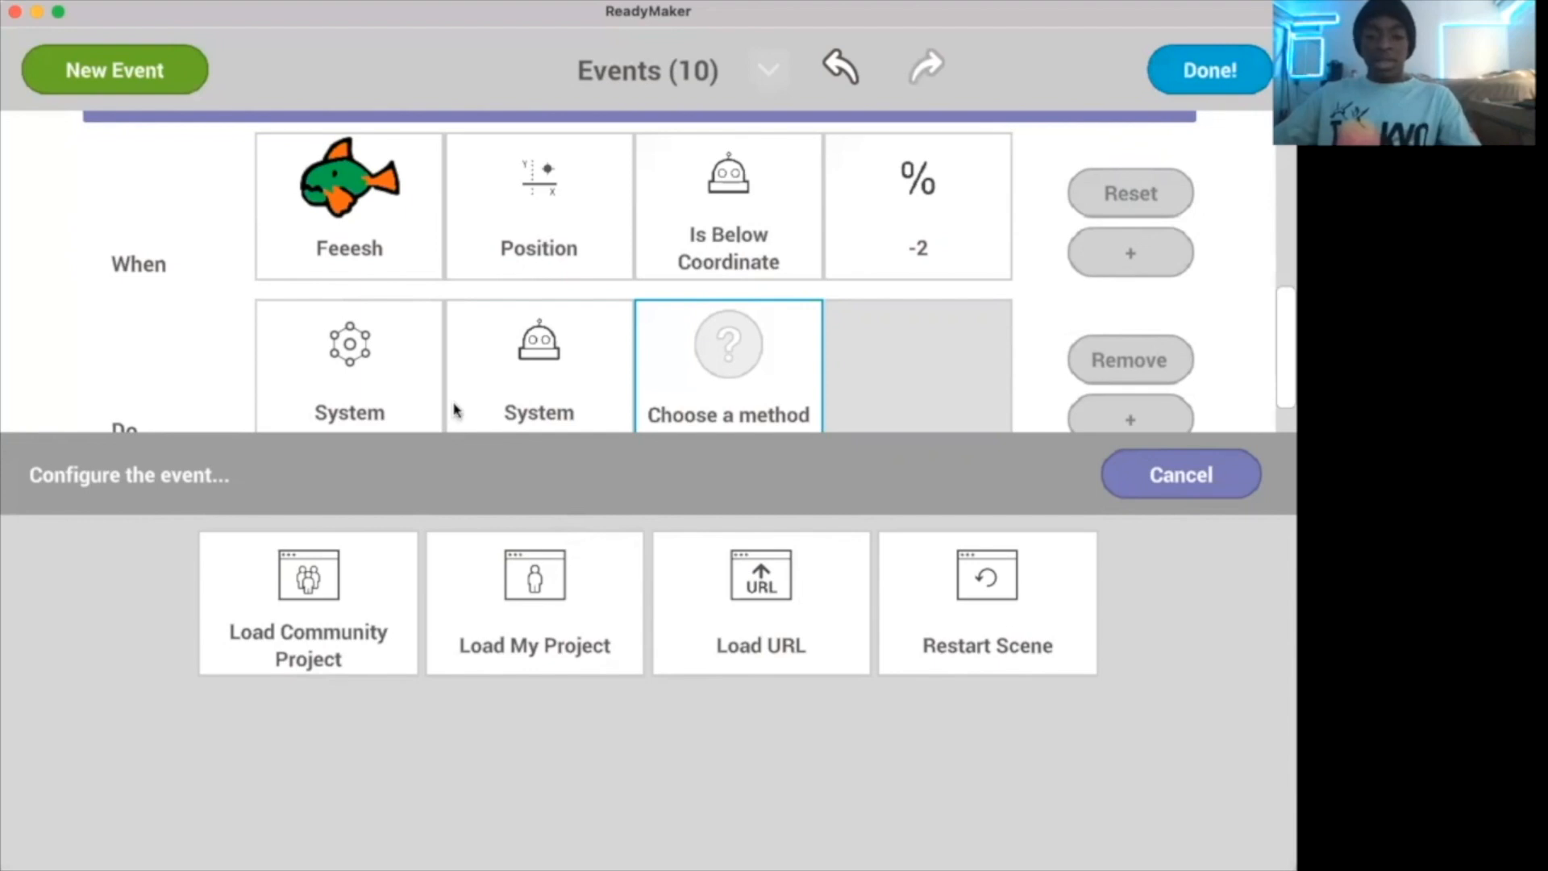
click(1029, 636)
scroll(979, 622, up, 4)
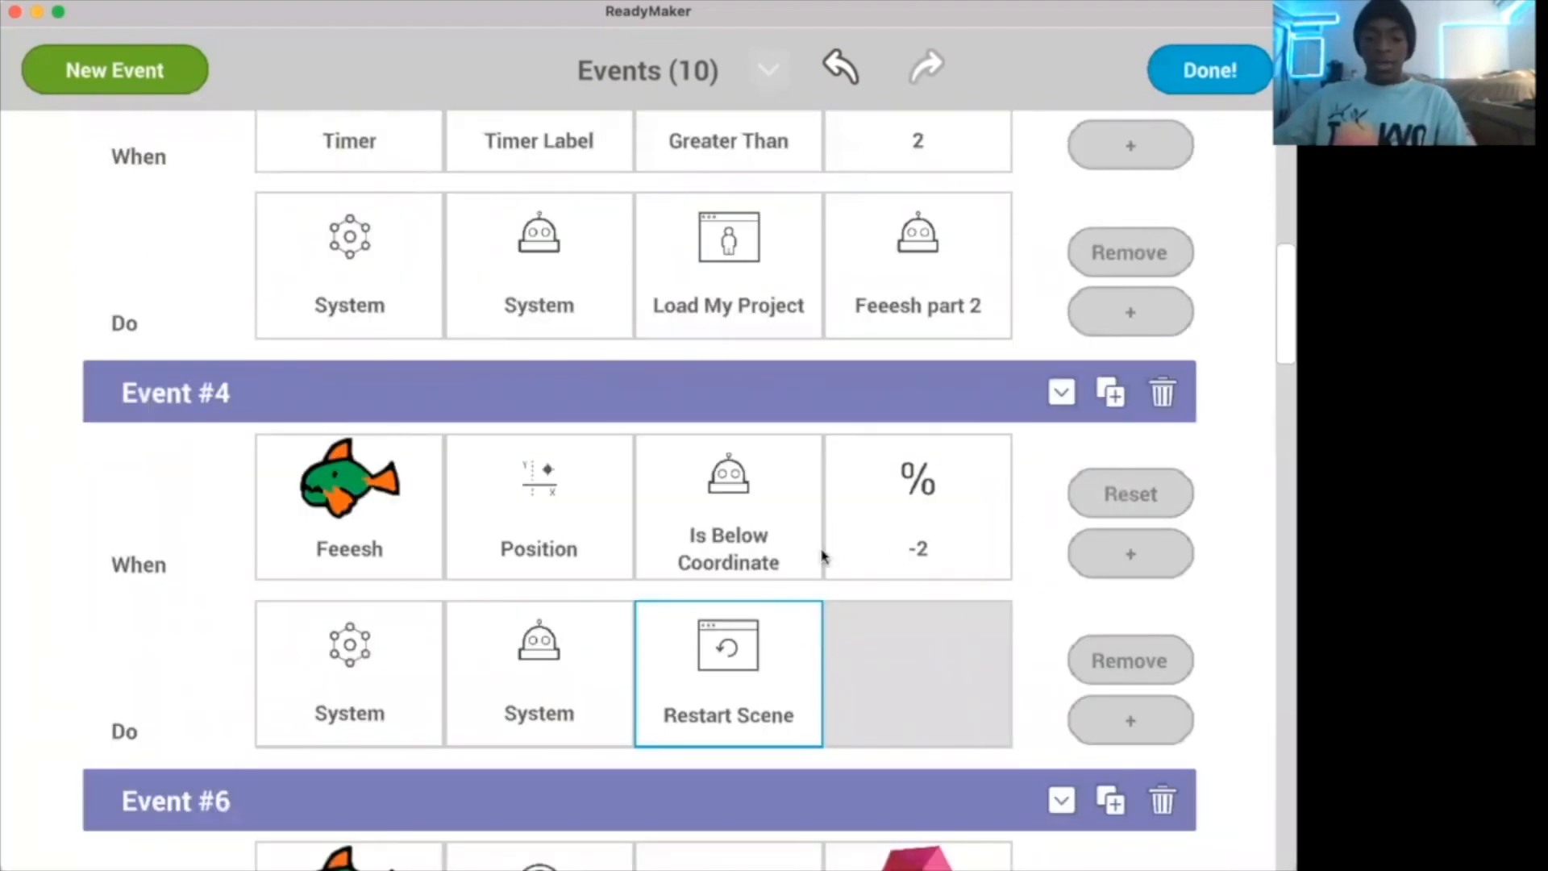
Step: Choose Is Below Coordinate again for the Feeesh position condition and enter -2 as its coordinate
scroll(776, 573, up, 1)
scroll(778, 621, up, 1)
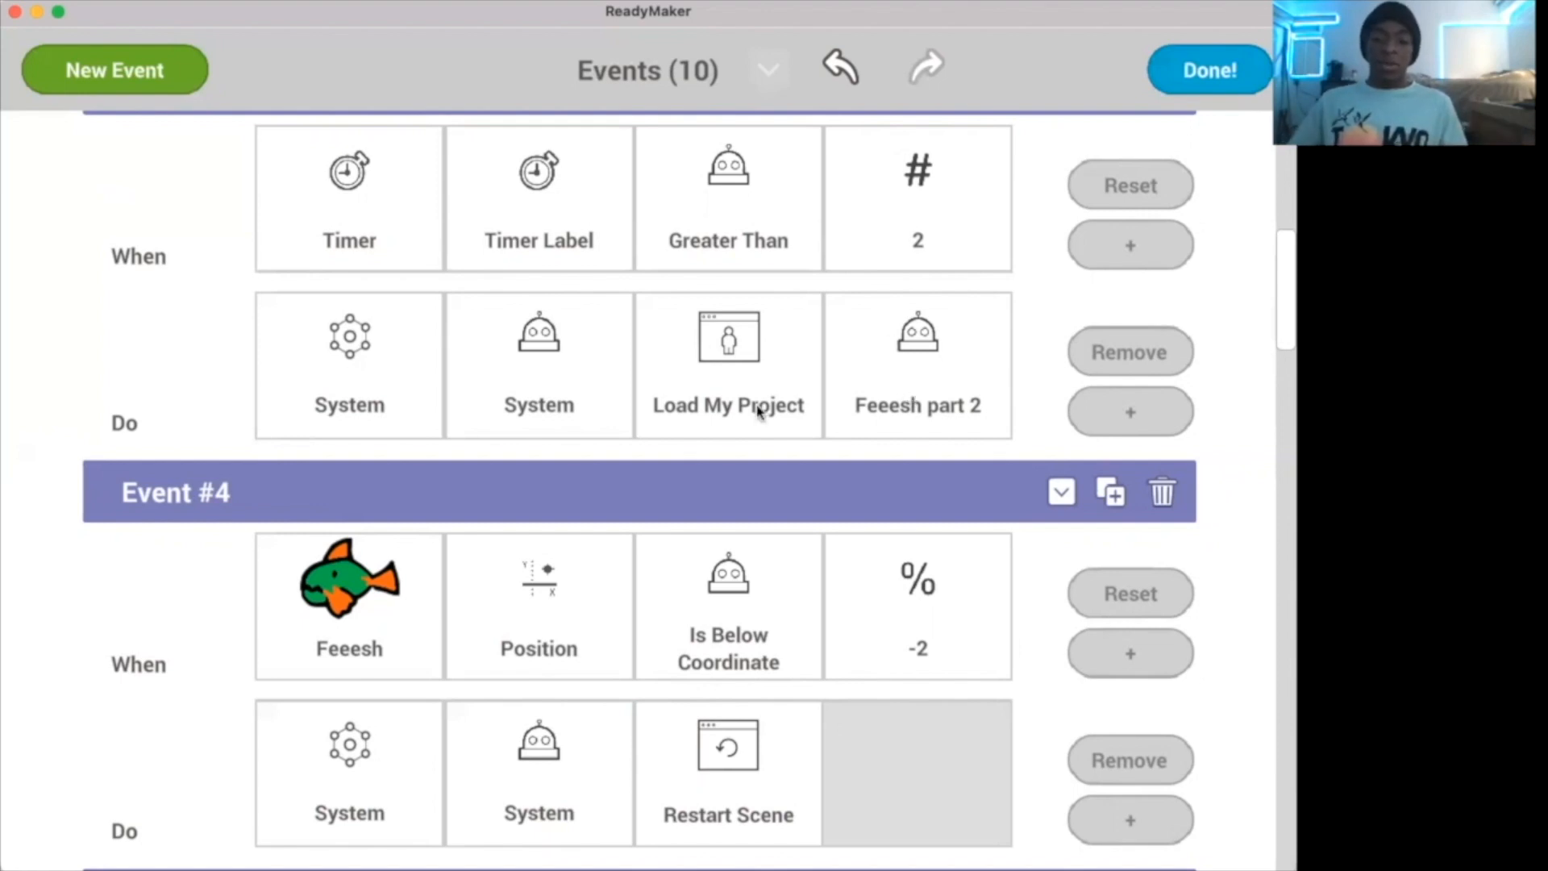
click(754, 594)
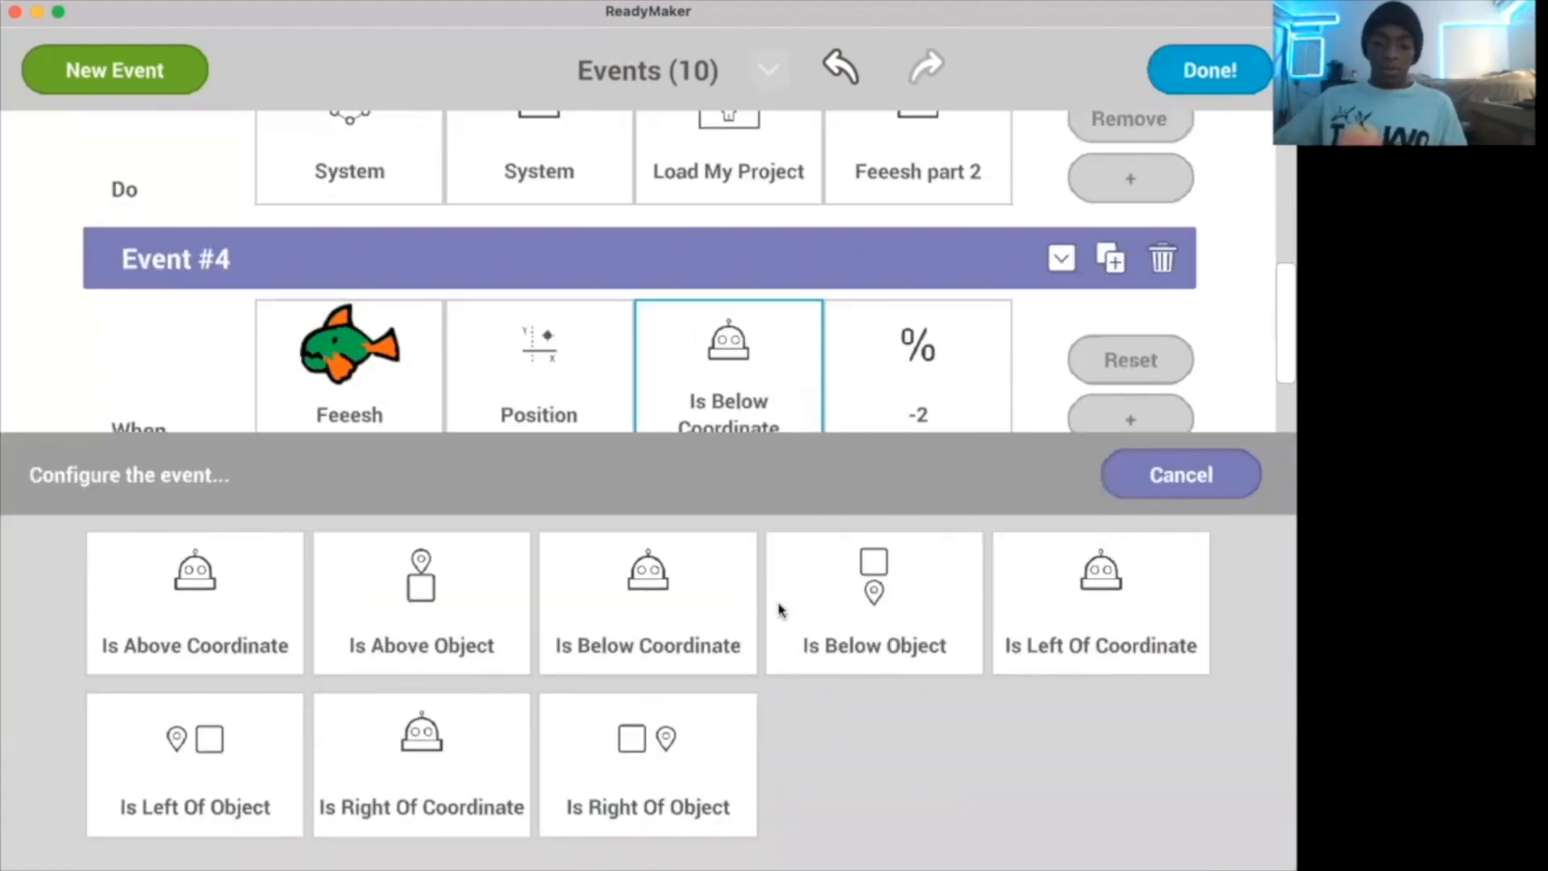
click(639, 603)
click(691, 674)
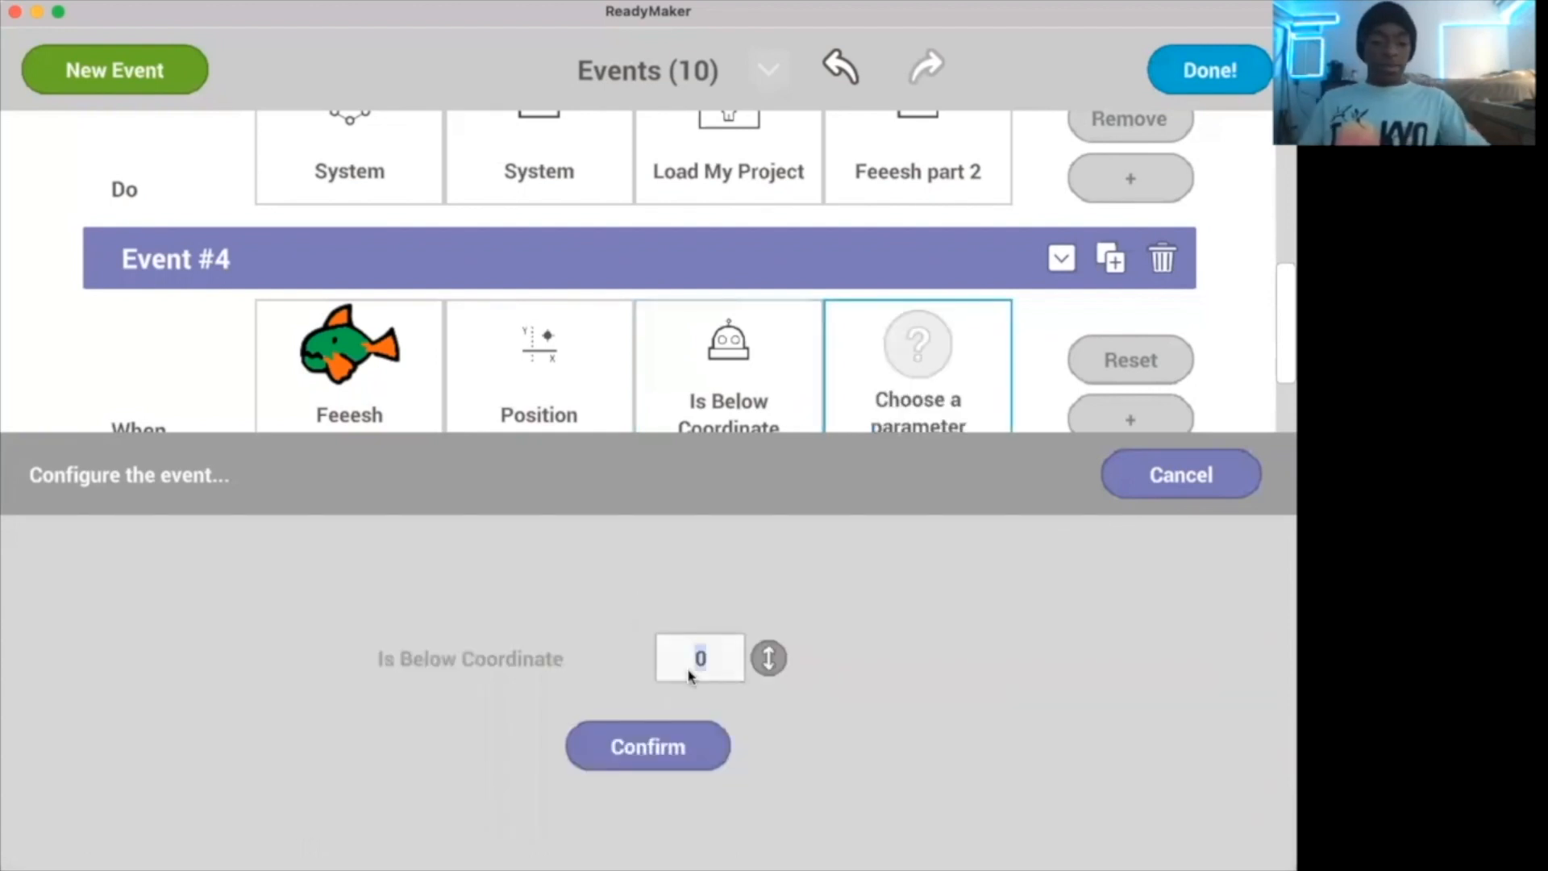
text(-2)
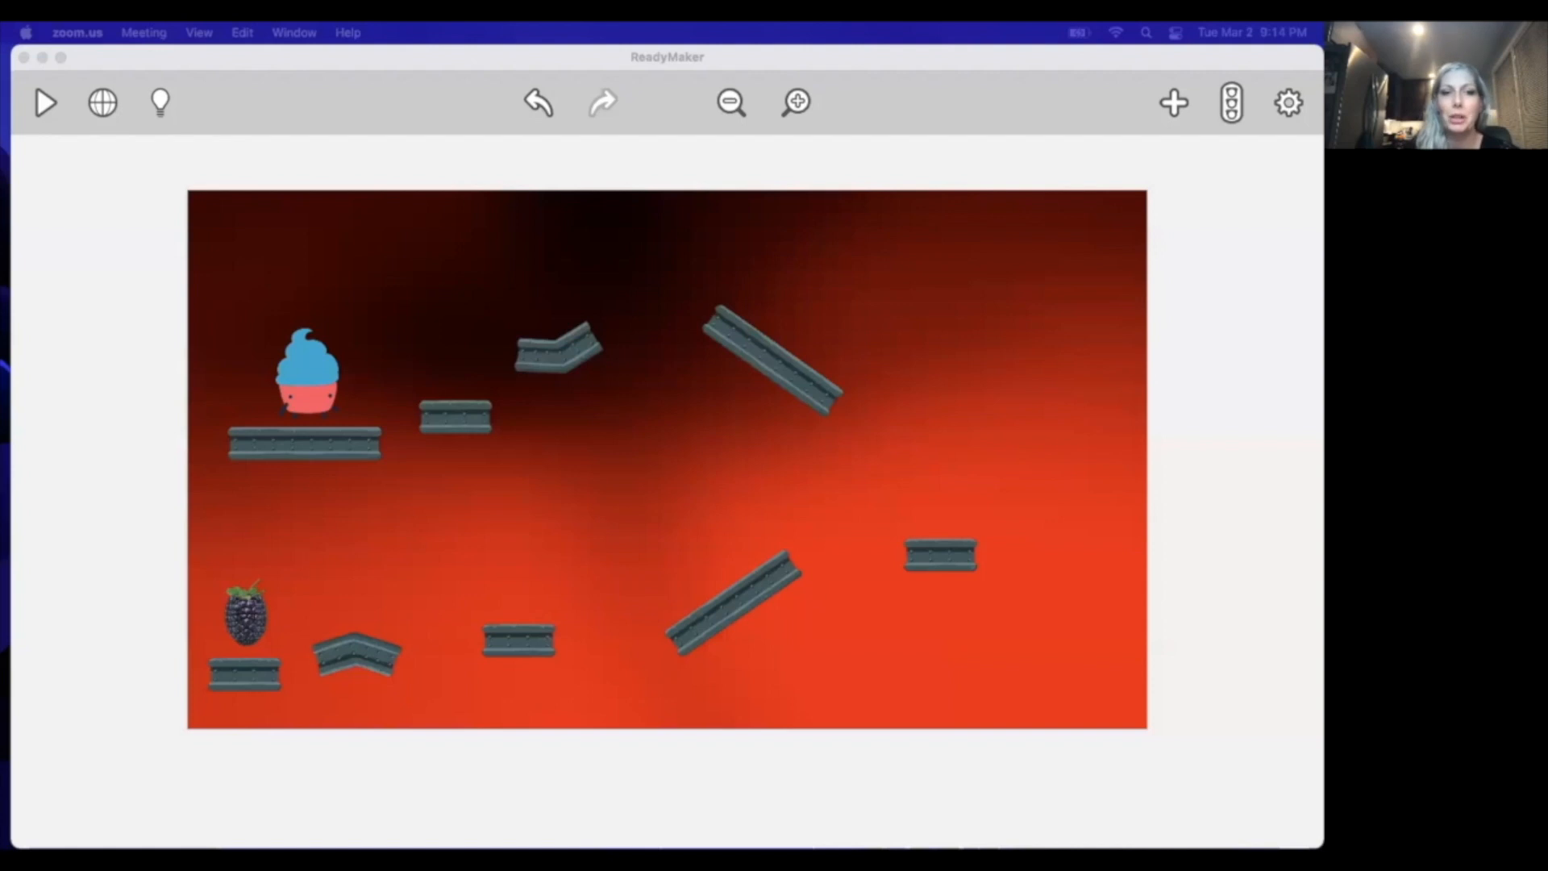
Step: Add a Timer from the Interface & Text assets and place it in the upper-right corner of the red scene
click(1174, 102)
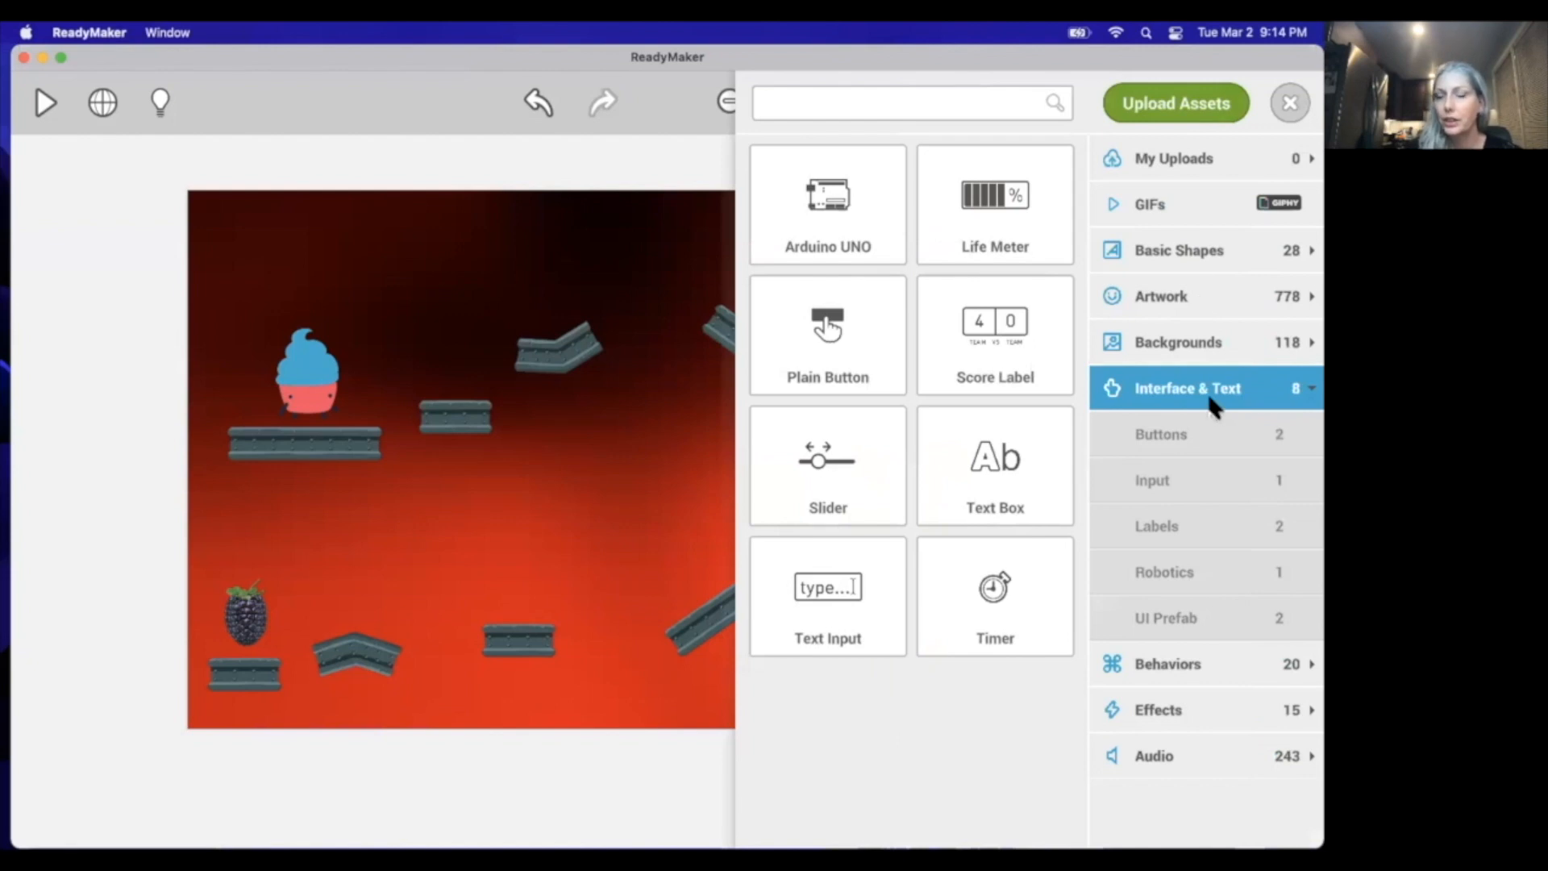
drag(1008, 583, 678, 169)
click(1293, 103)
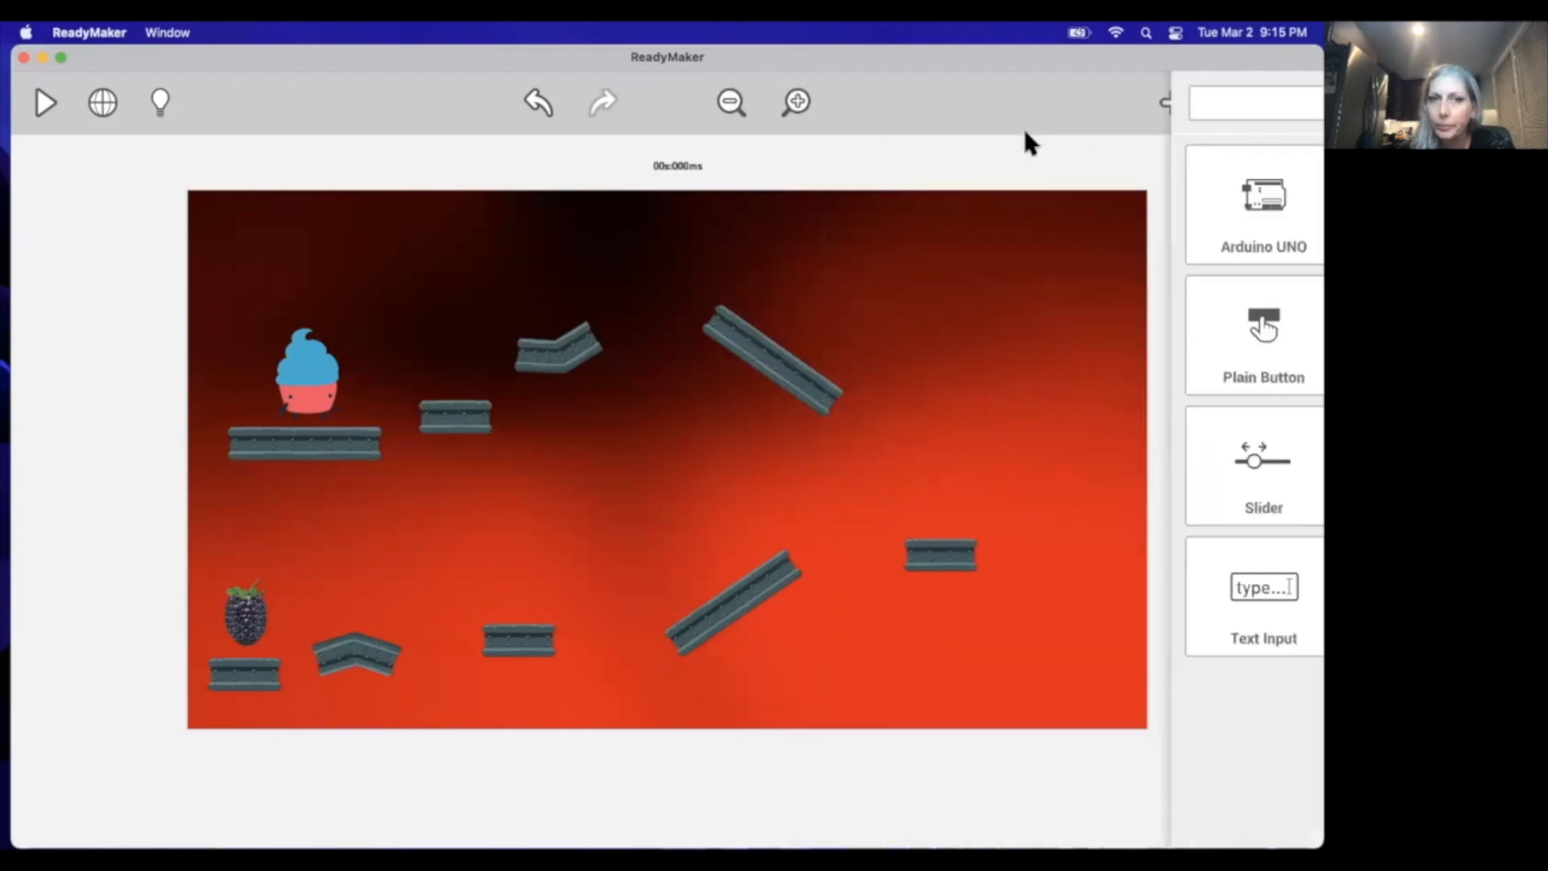
click(698, 179)
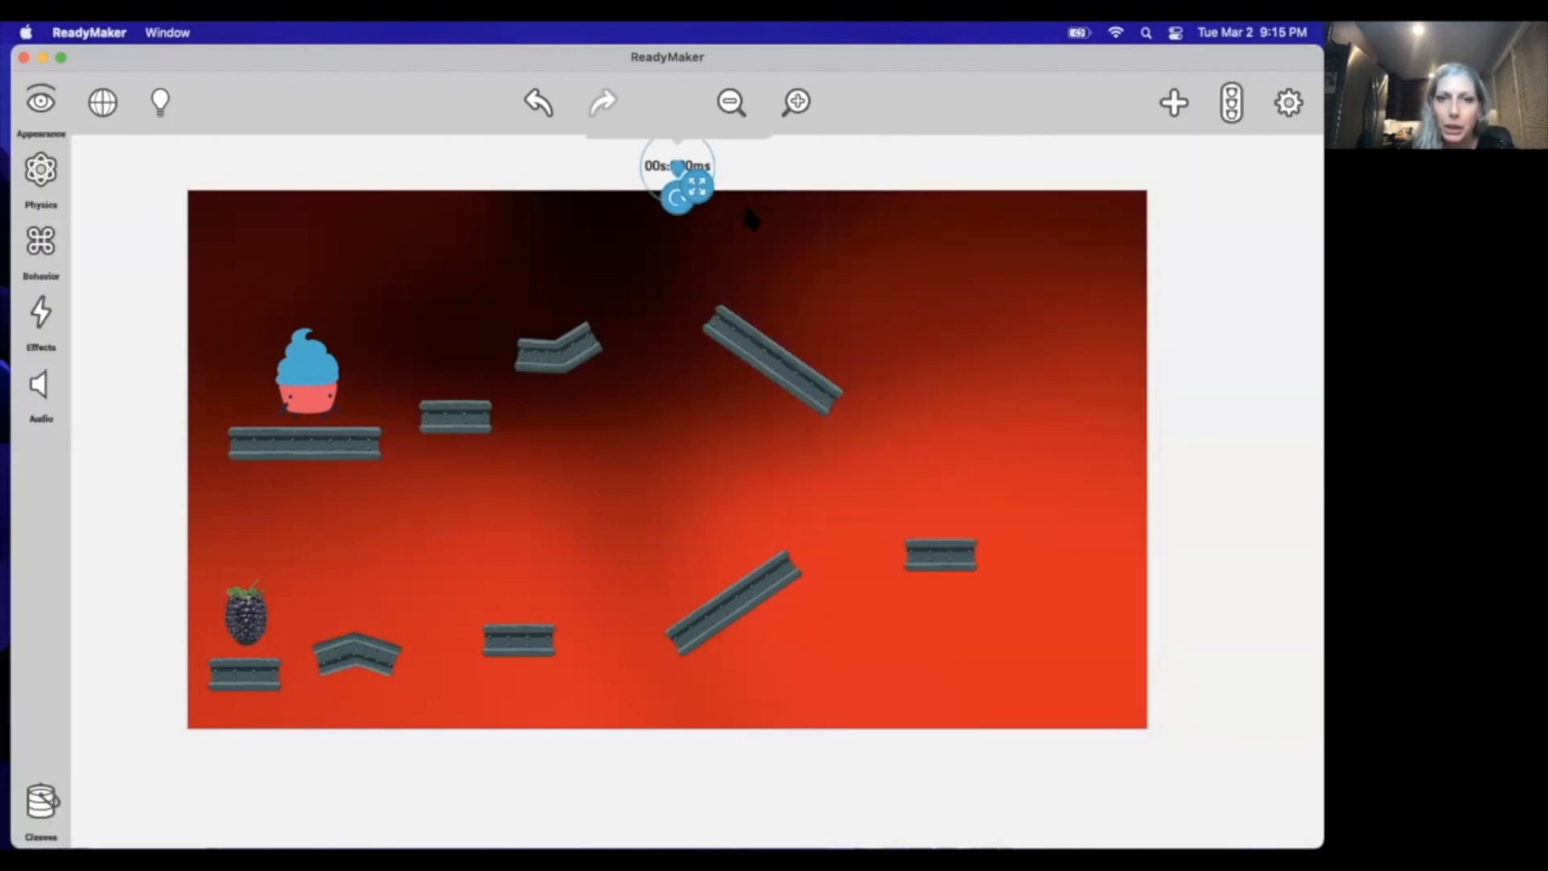
drag(692, 167, 774, 220)
drag(926, 265, 1057, 300)
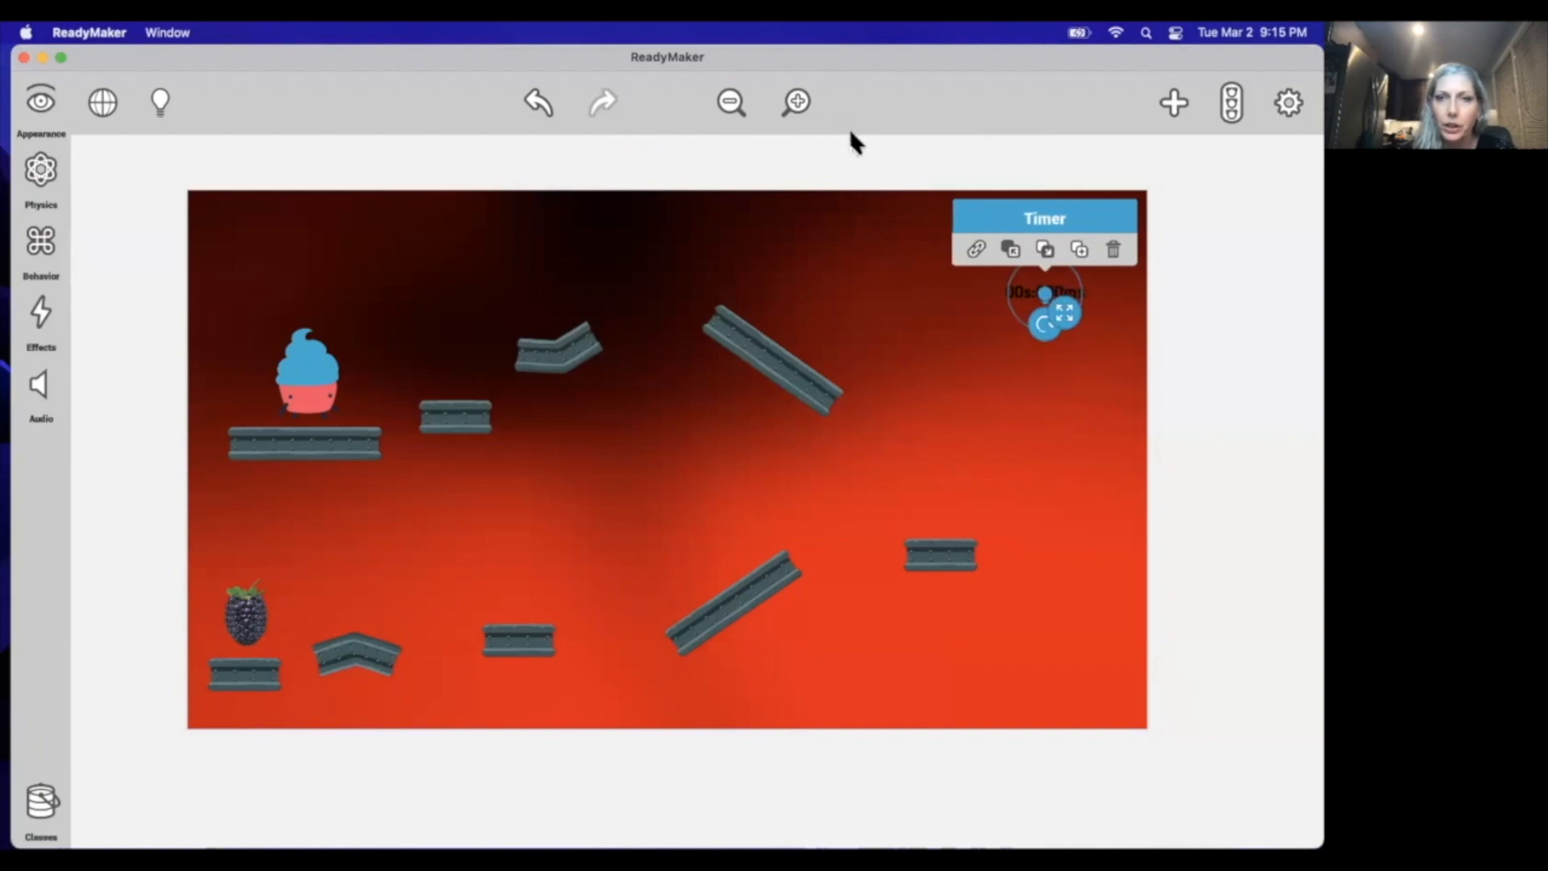
Step: Rename the timer object as "Timer level 2" in its appearance settings
click(731, 102)
click(731, 102)
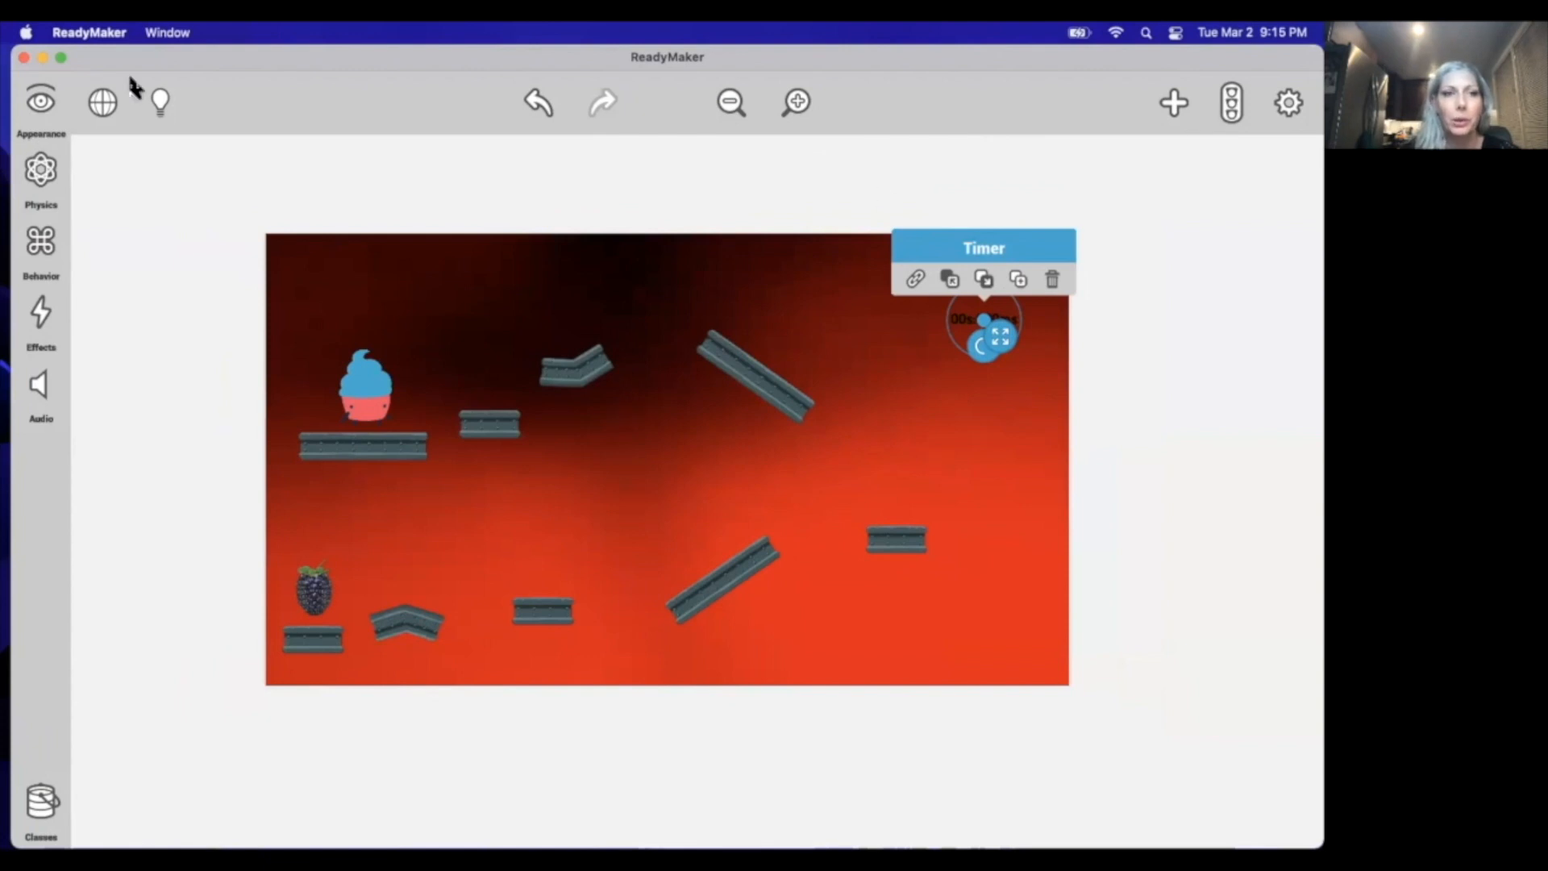
click(42, 103)
scroll(184, 158, up, 5)
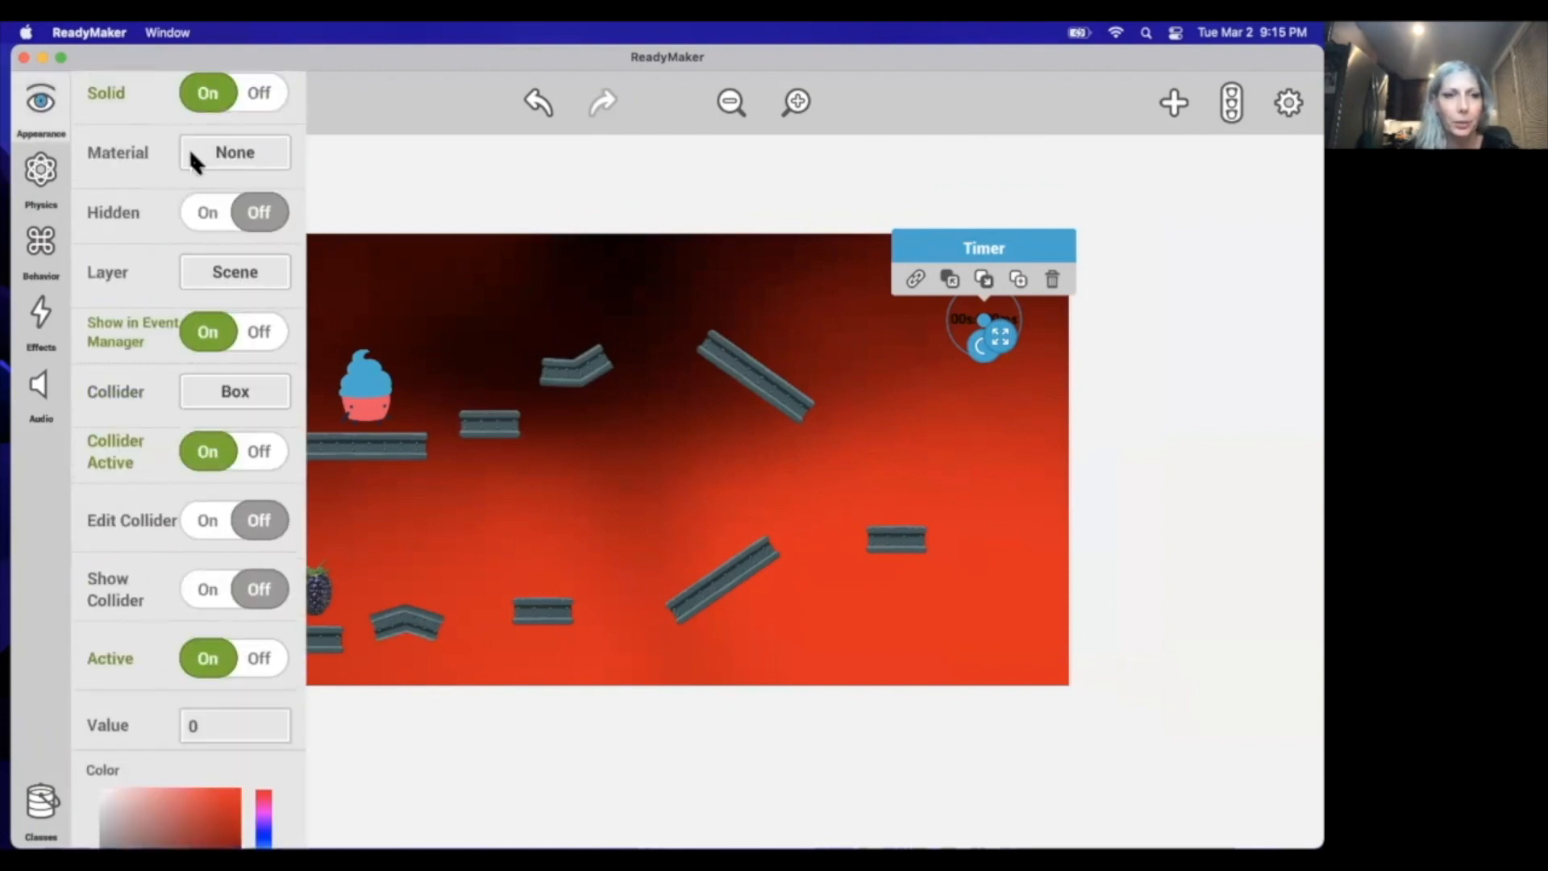
scroll(183, 142, up, 2)
click(171, 93)
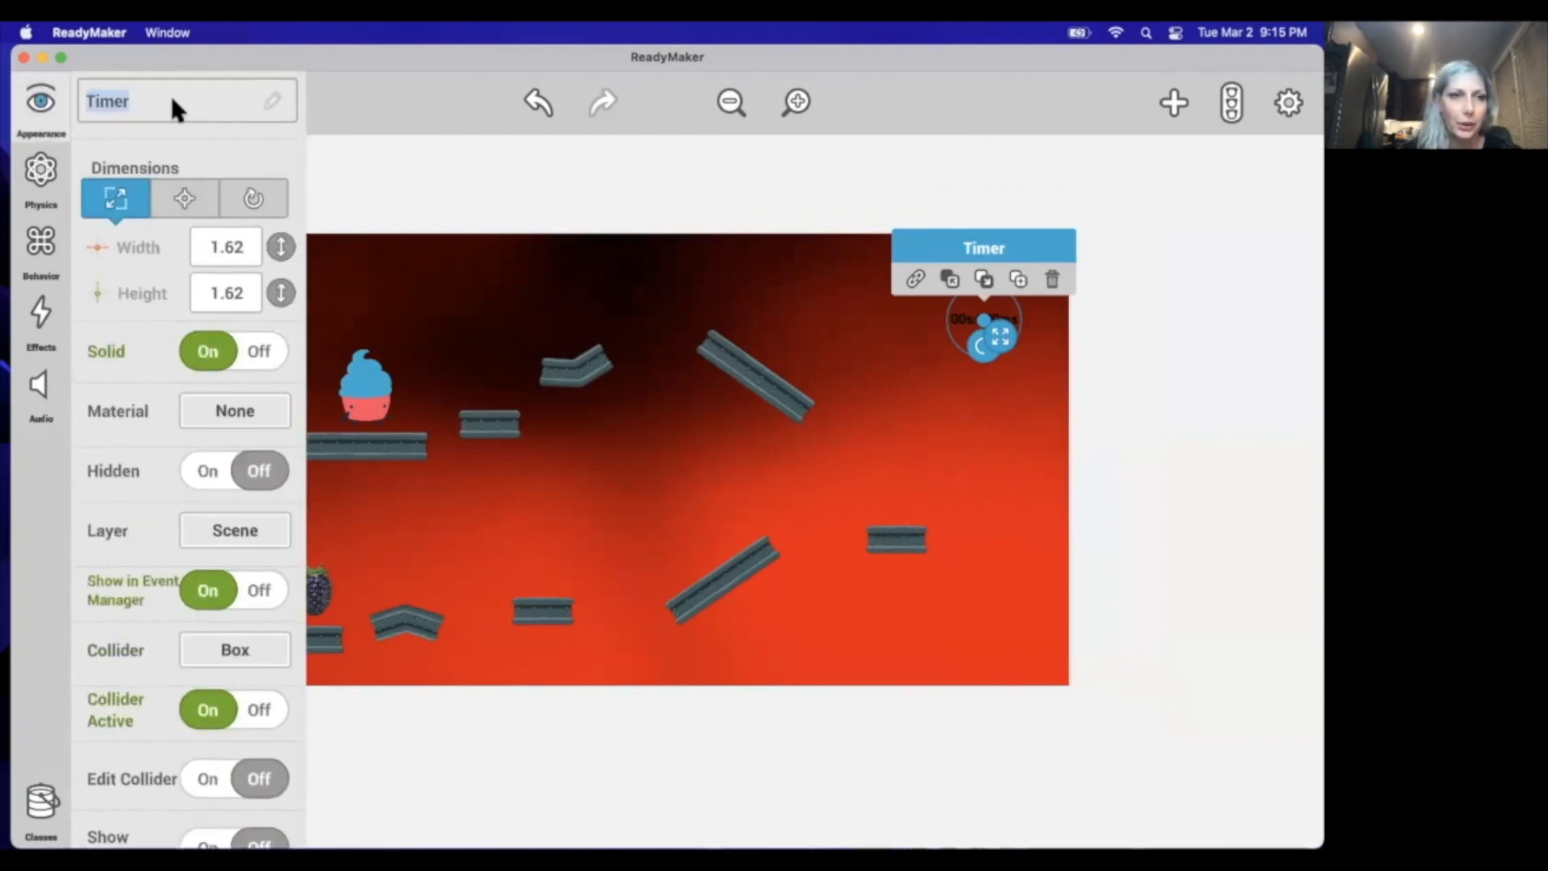
click(173, 100)
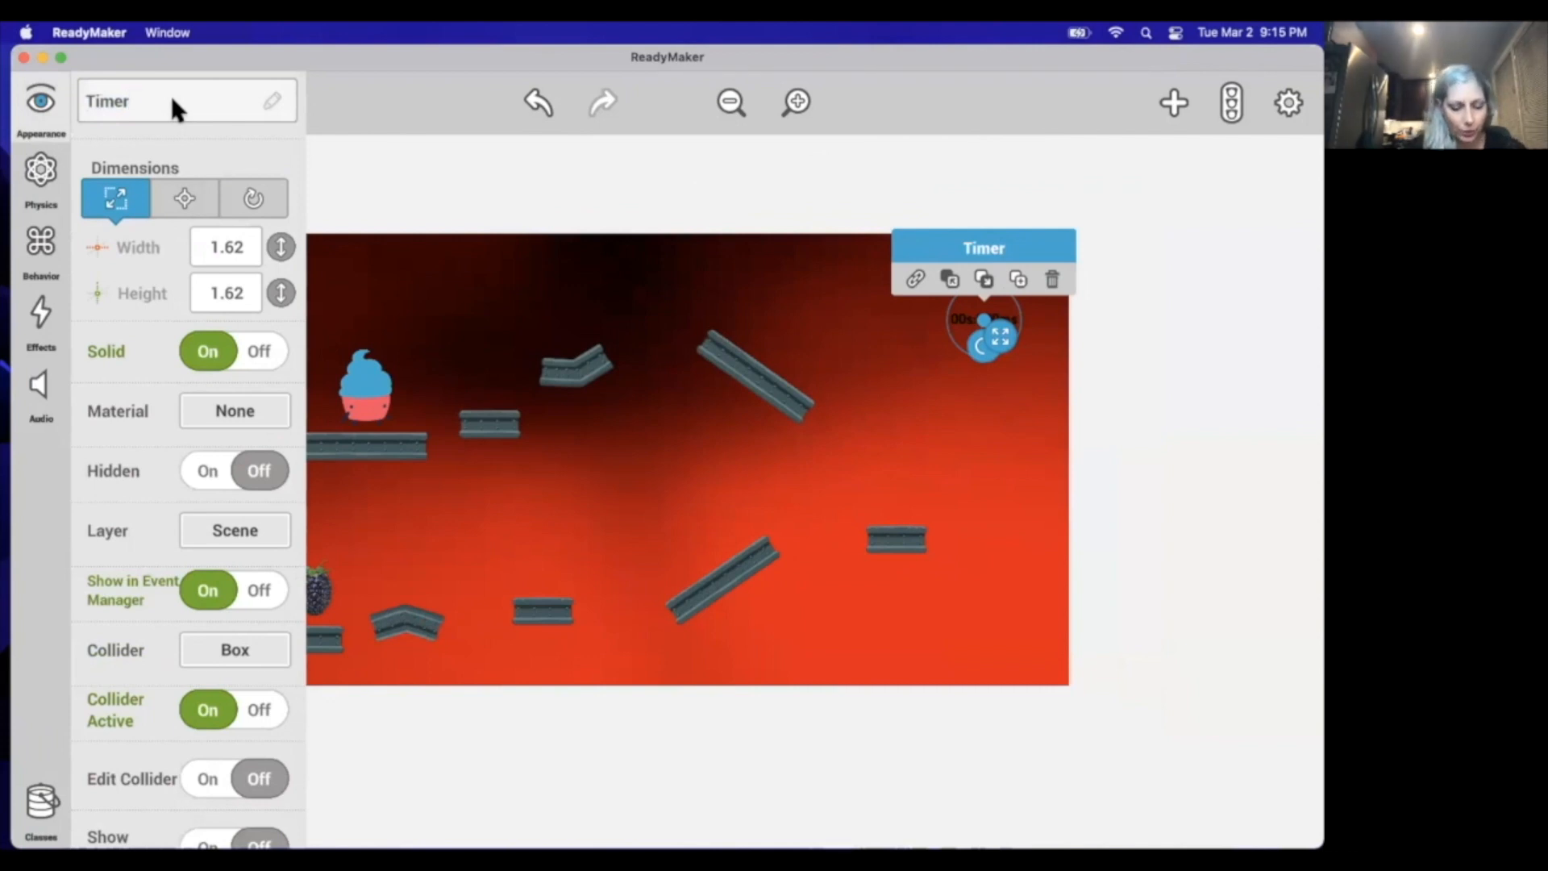
text(level 2)
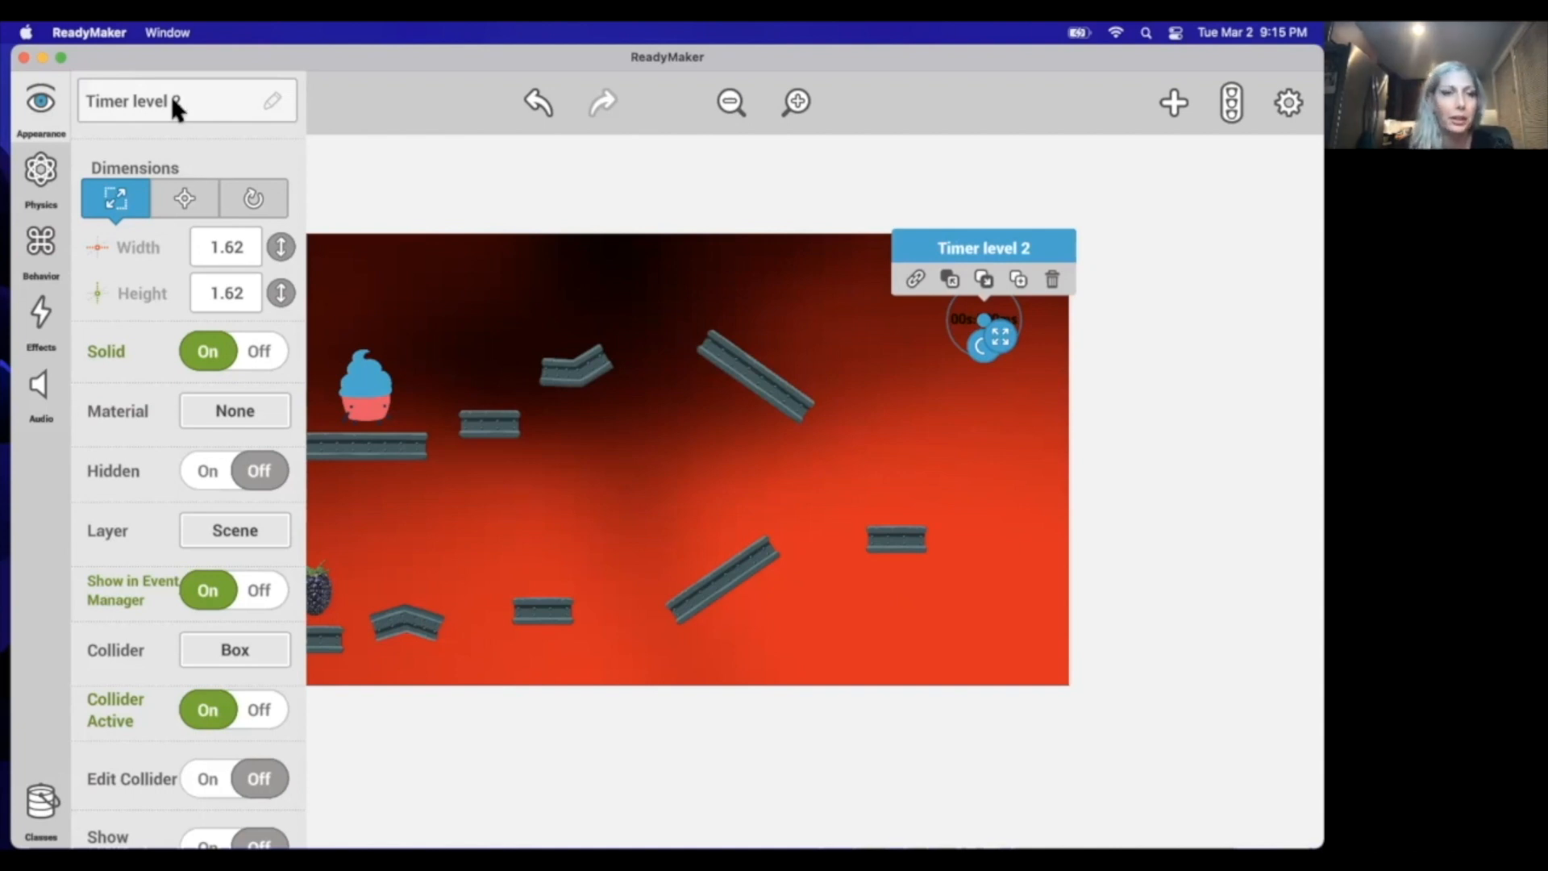
Step: Turn off the Active setting of Timer level 2 and close its appearance settings
scroll(138, 467, down, 5)
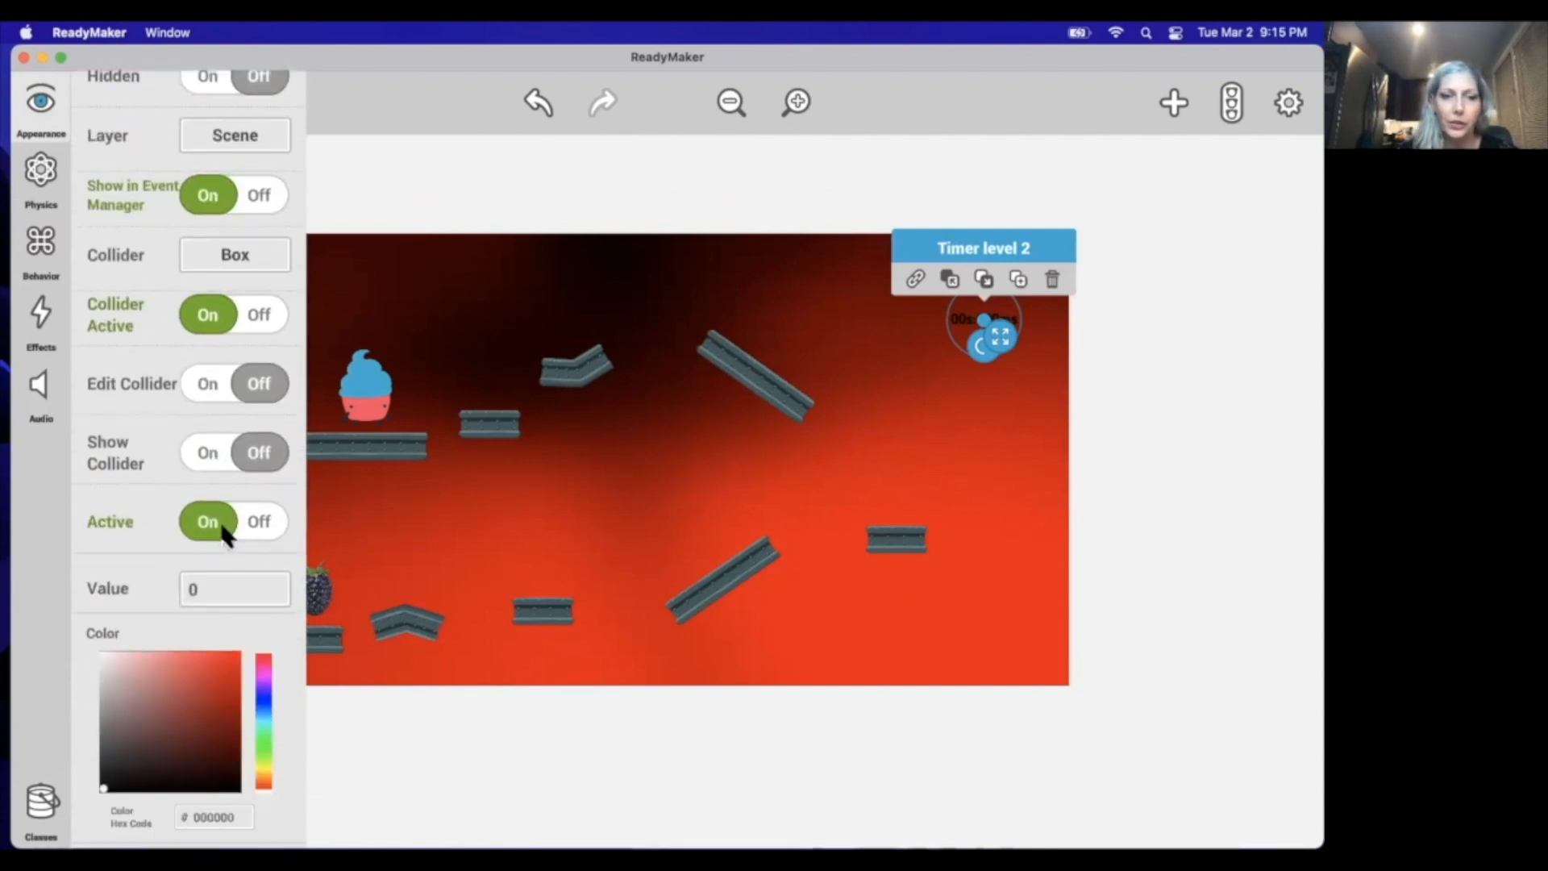
click(224, 529)
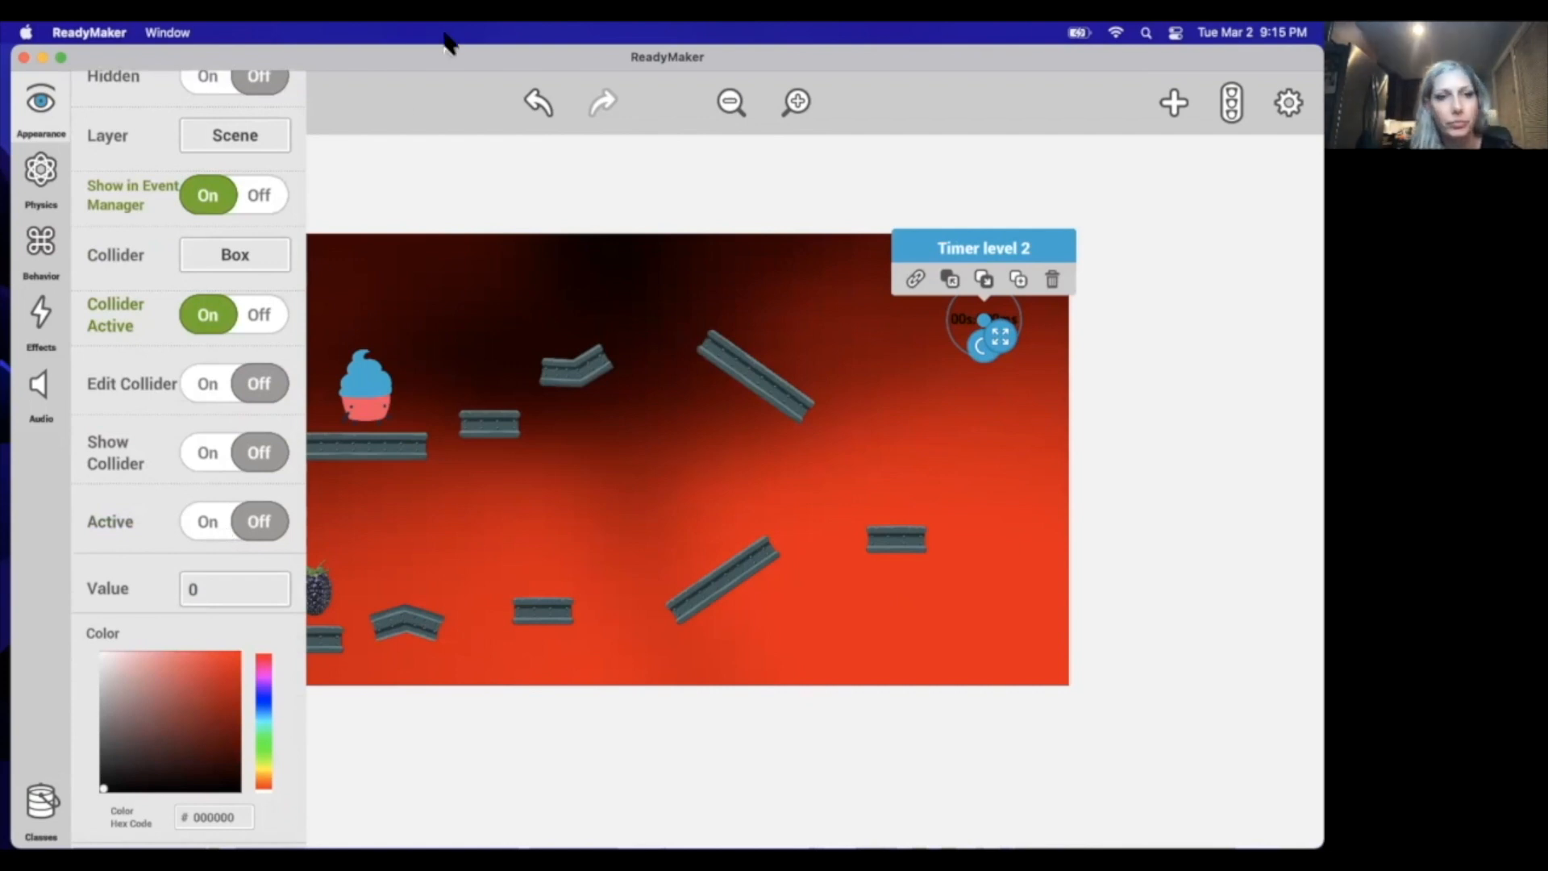
click(455, 185)
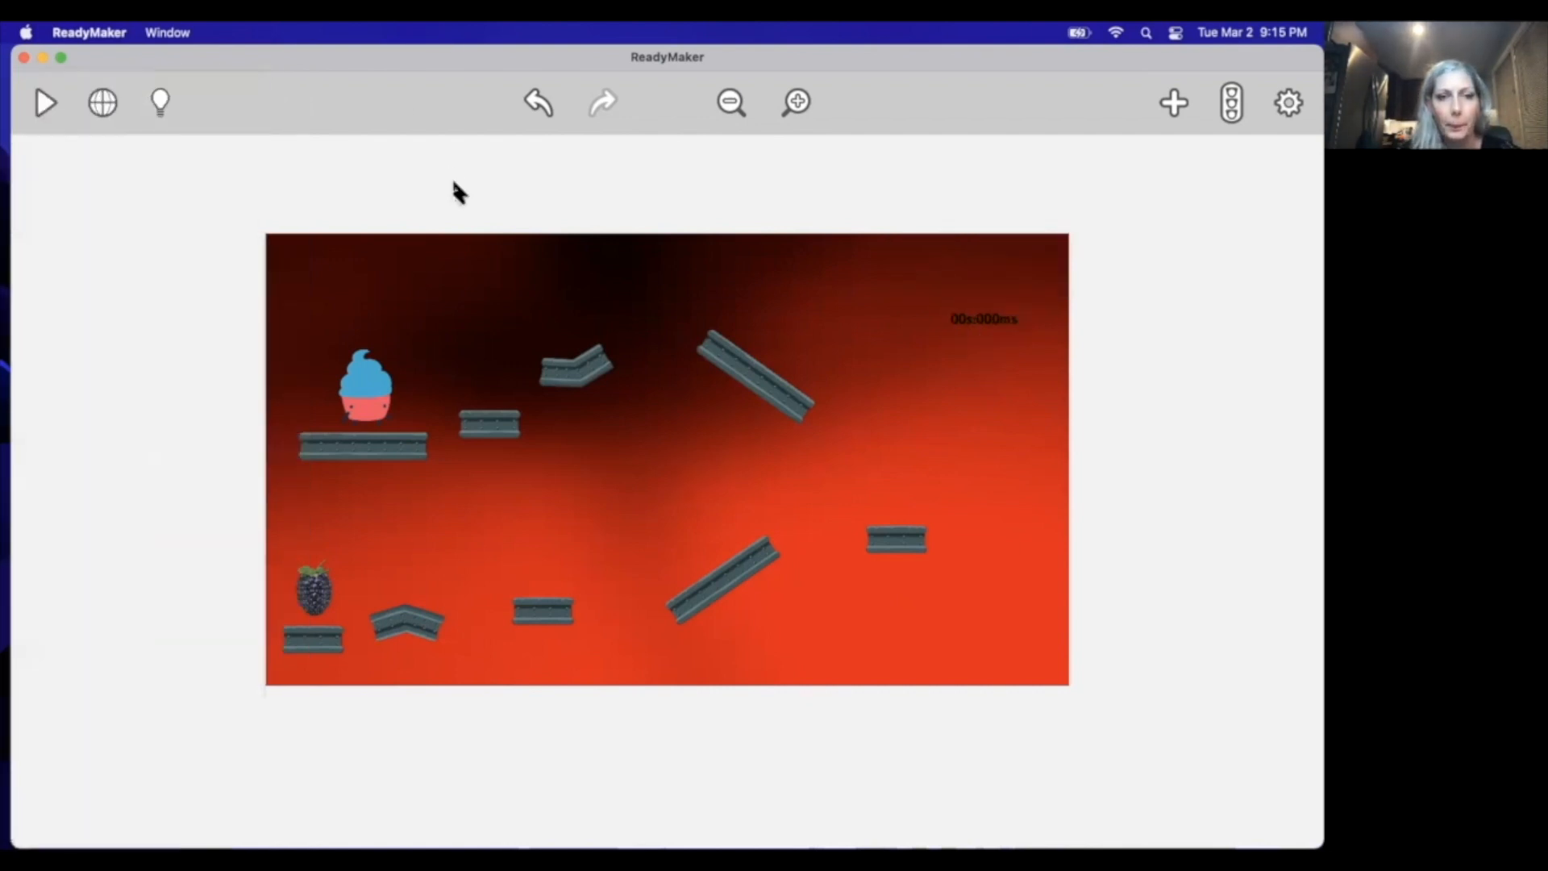
Step: Open the events and add another empty Do action to Event #1, below the Blackberry's Fireworks Effect action
click(1229, 101)
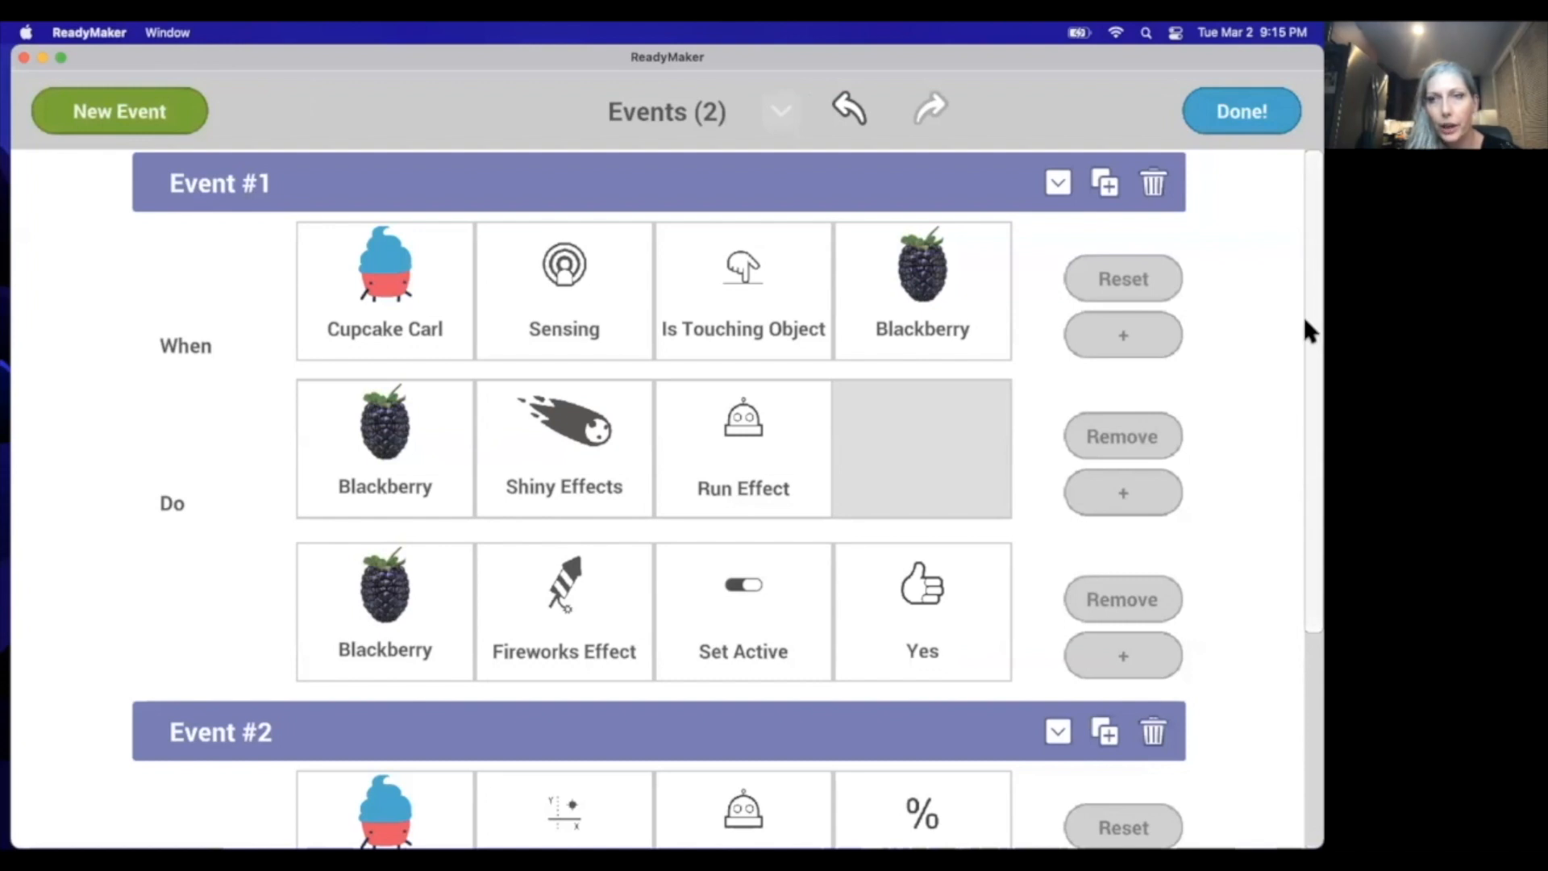
scroll(1308, 308, down, 1)
scroll(1308, 309, up, 1)
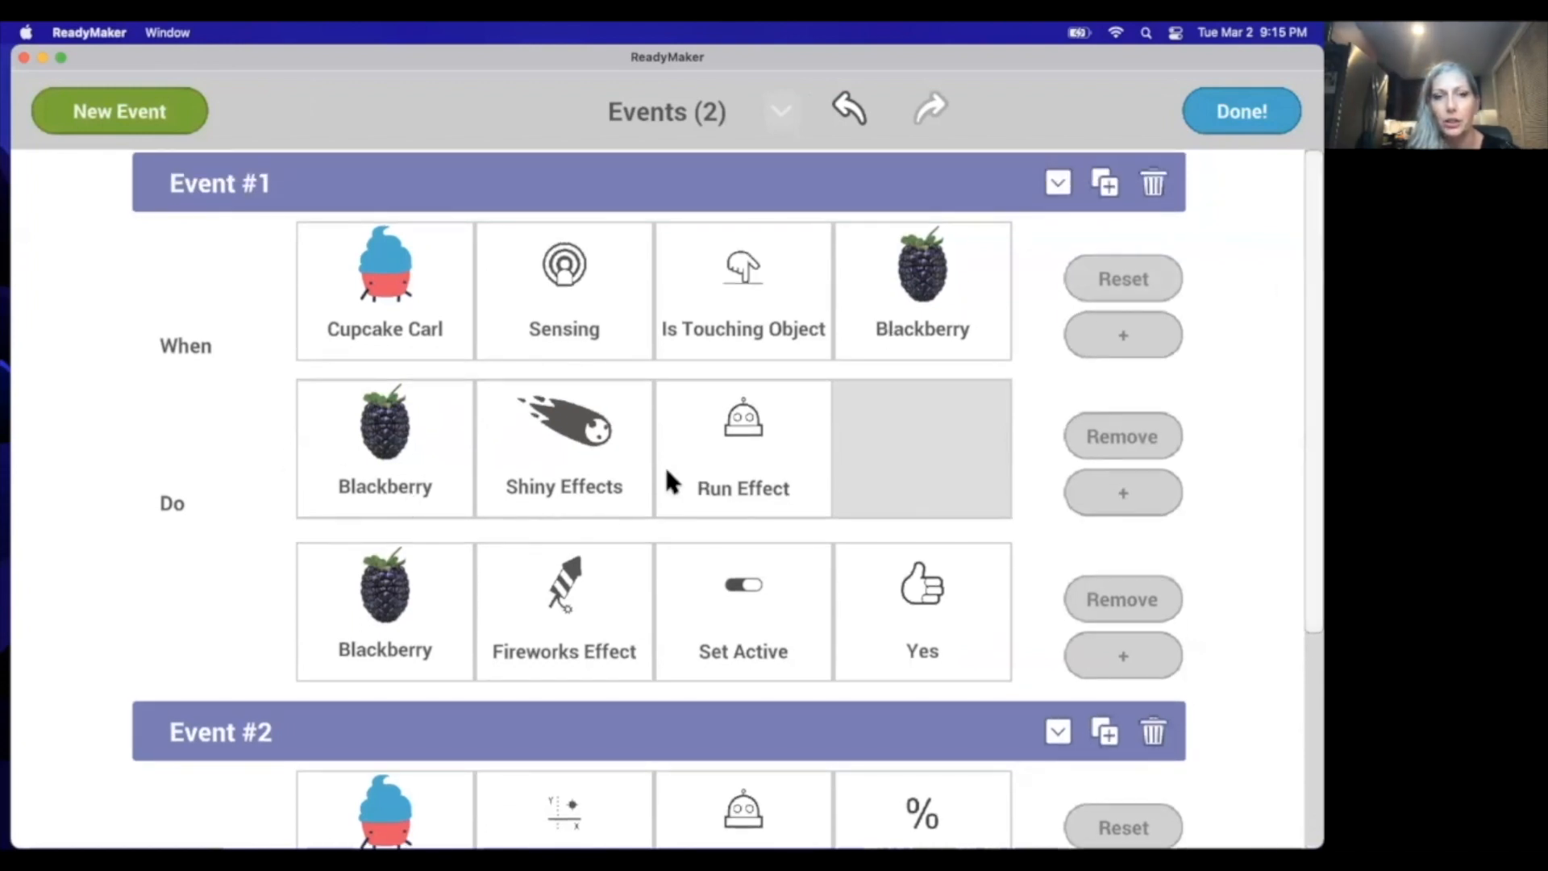
click(1123, 657)
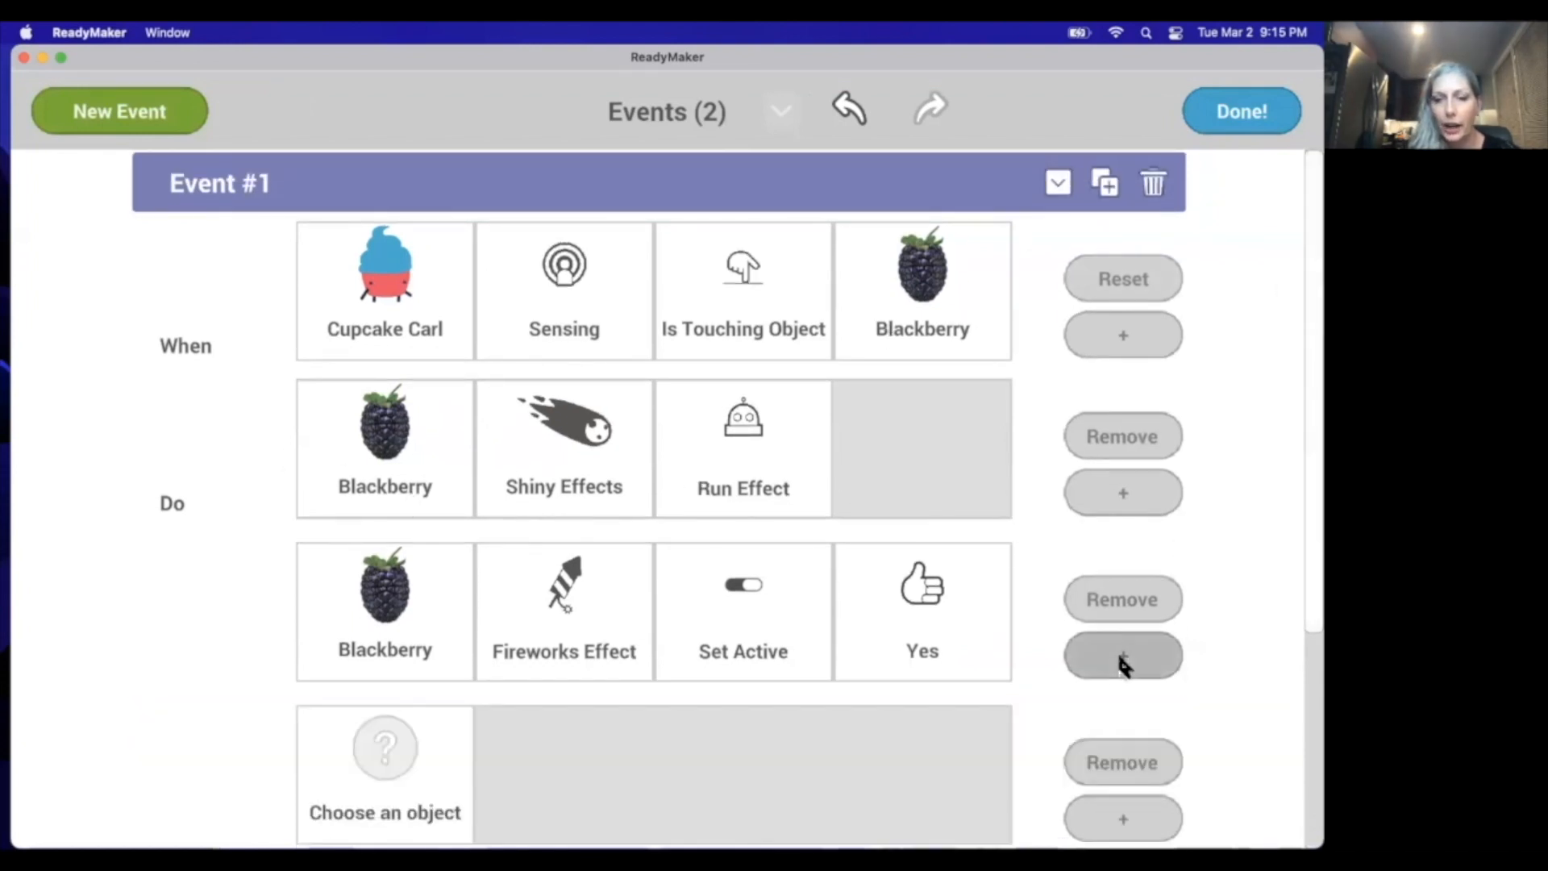
scroll(1304, 476, down, 5)
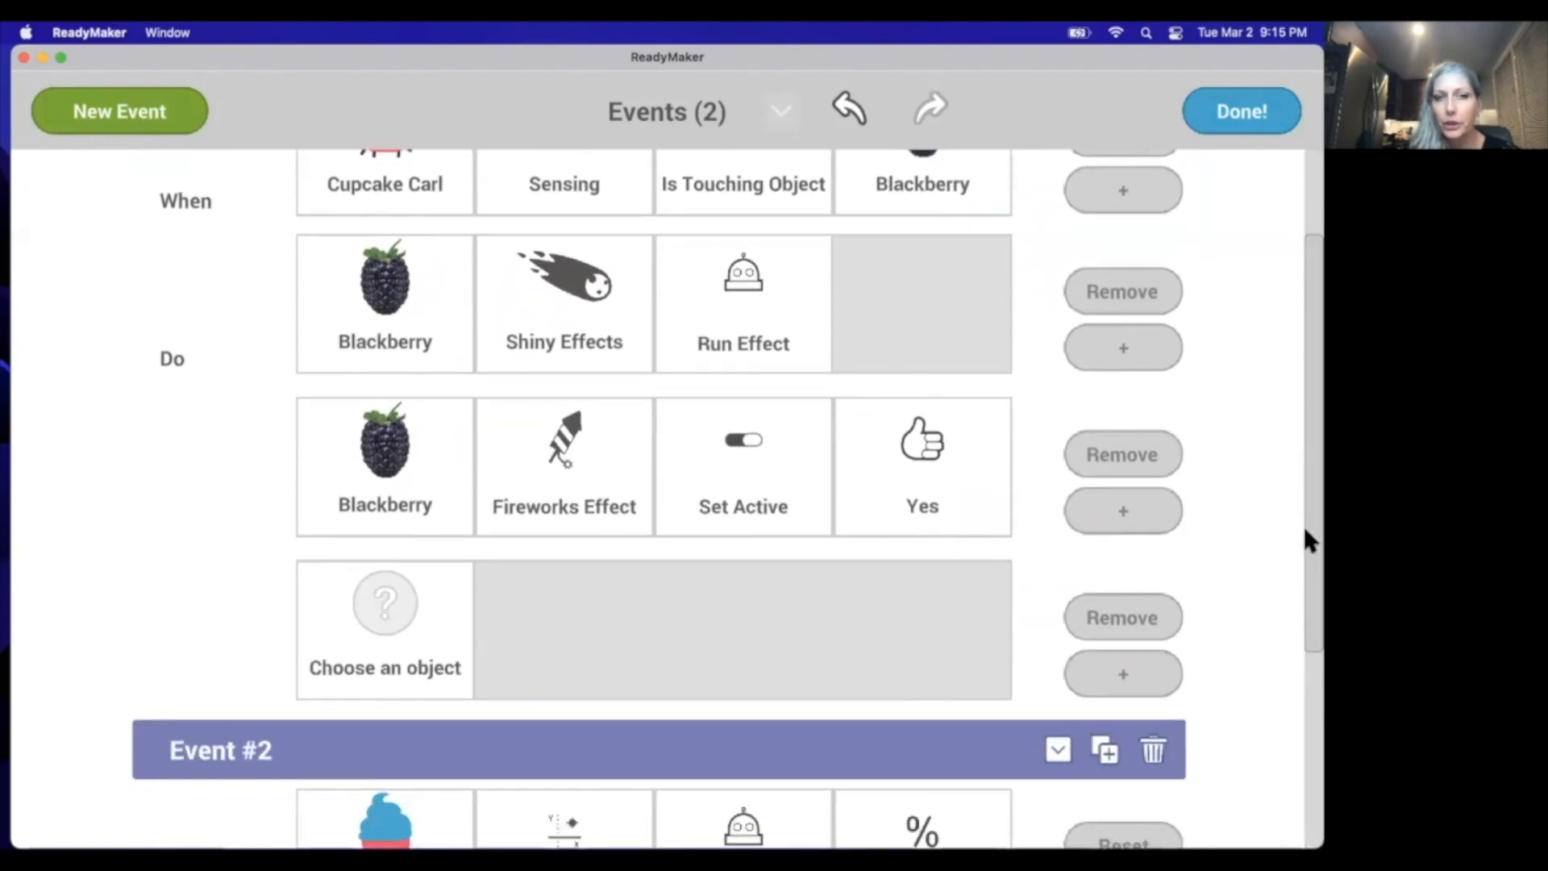
scroll(1304, 525, up, 3)
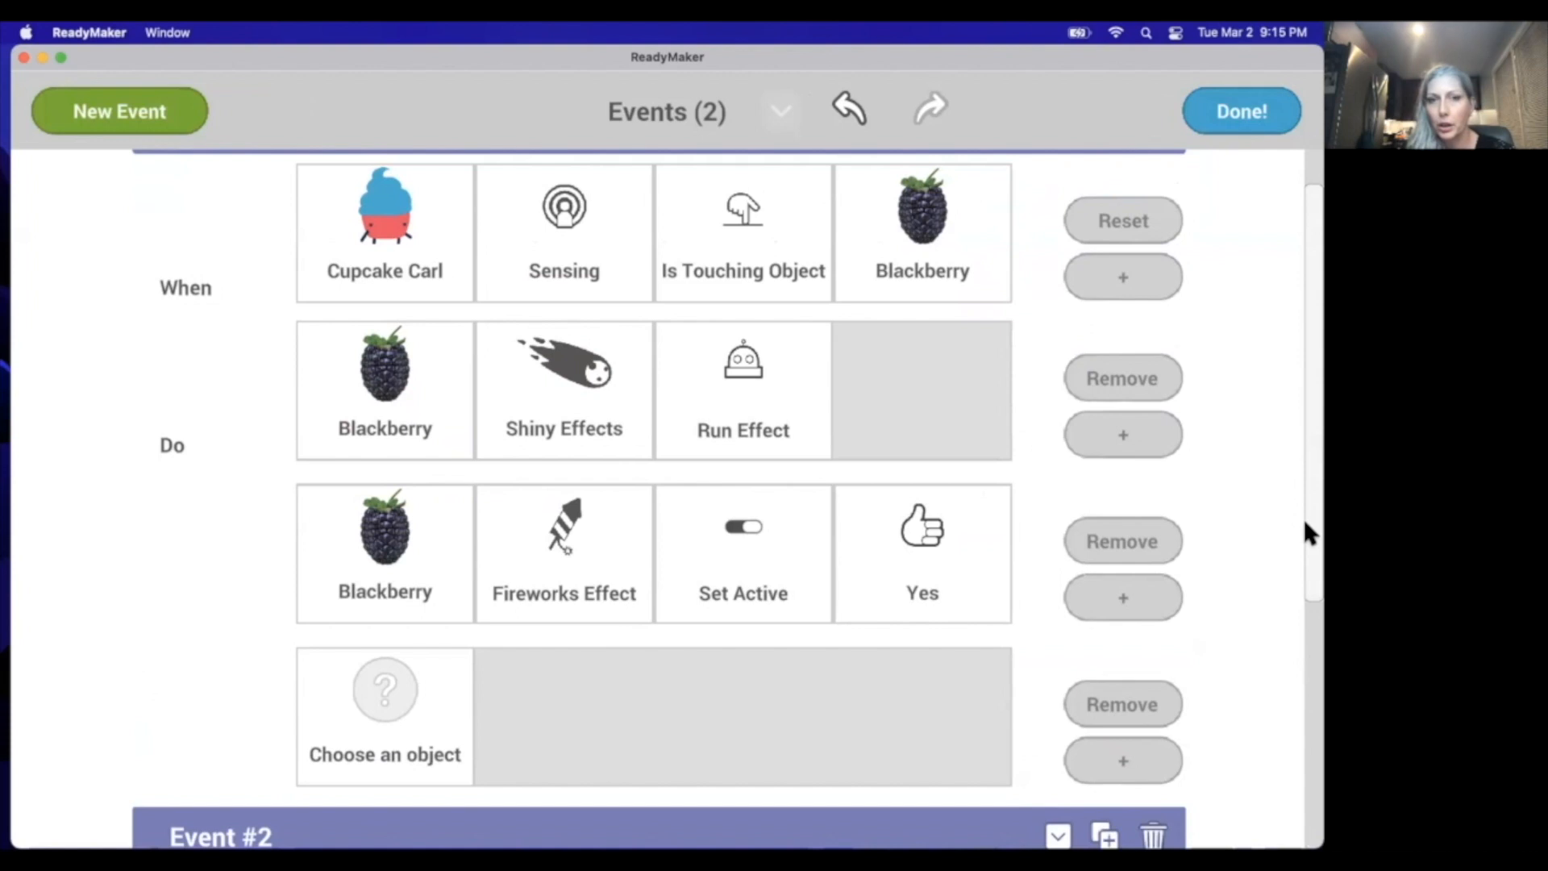
scroll(1307, 548, down, 2)
scroll(1303, 557, down, 2)
scroll(1304, 563, up, 1)
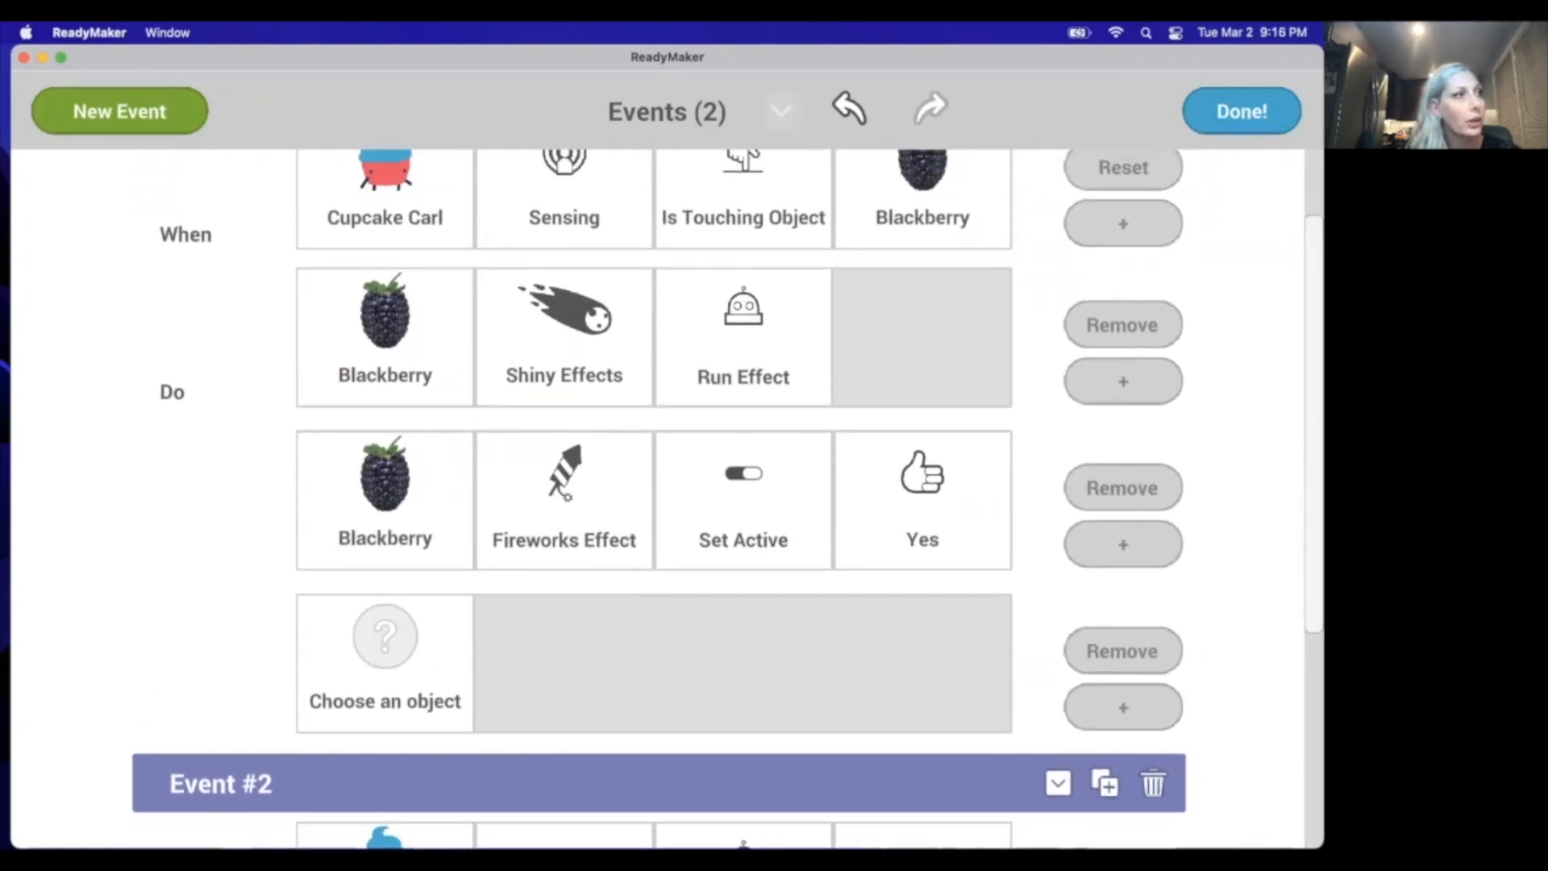
Step: Configure the empty Do action in Event #1 as Timer level 2, Timer Label, Set Active, Yes
click(375, 652)
scroll(476, 656, down, 3)
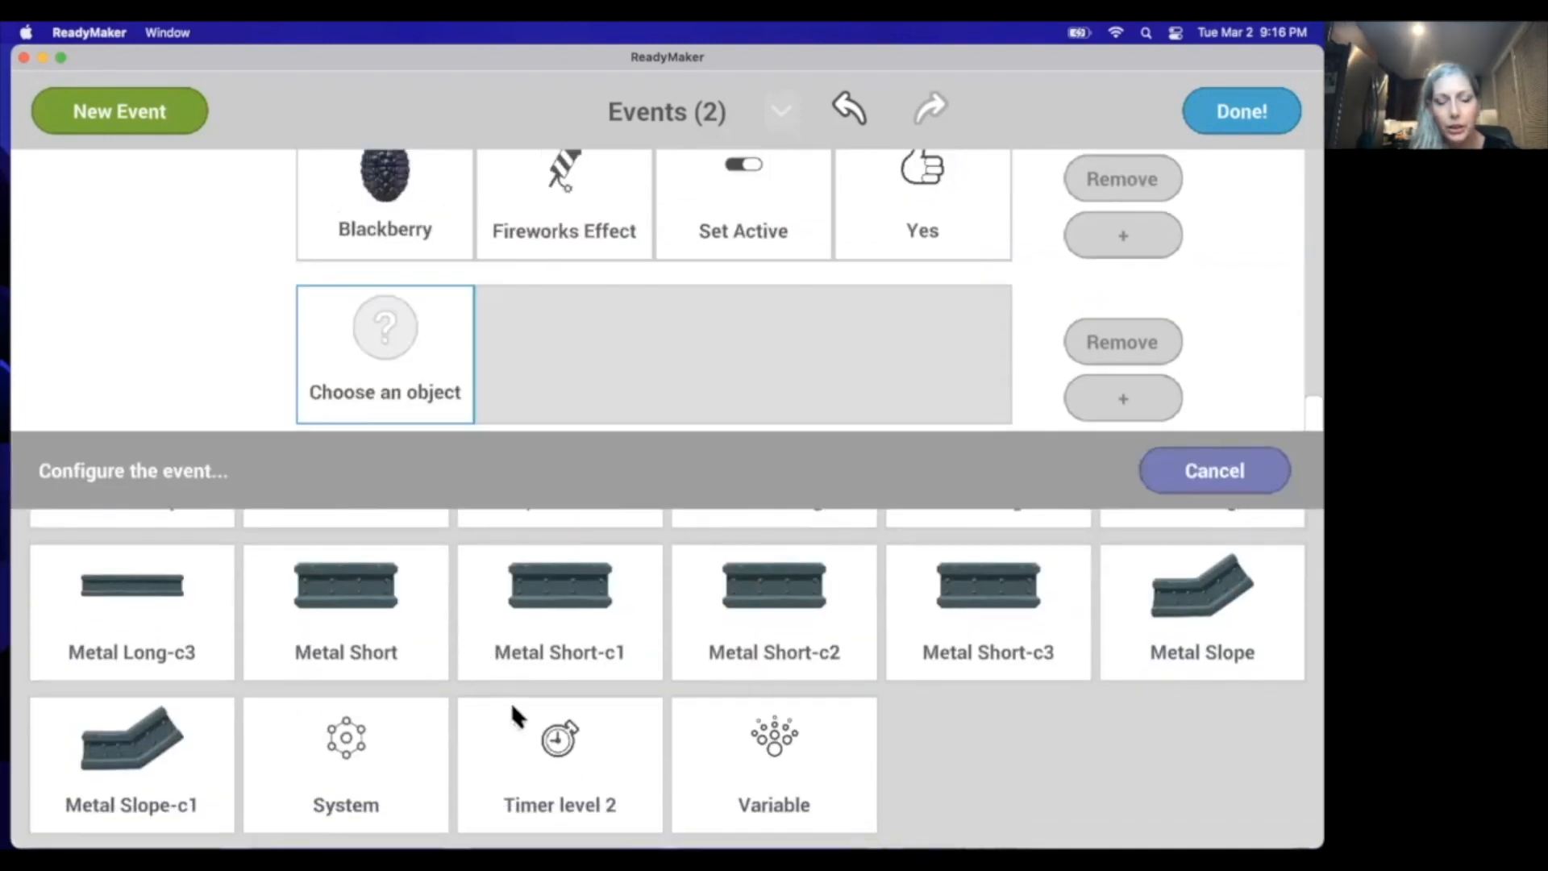
click(565, 753)
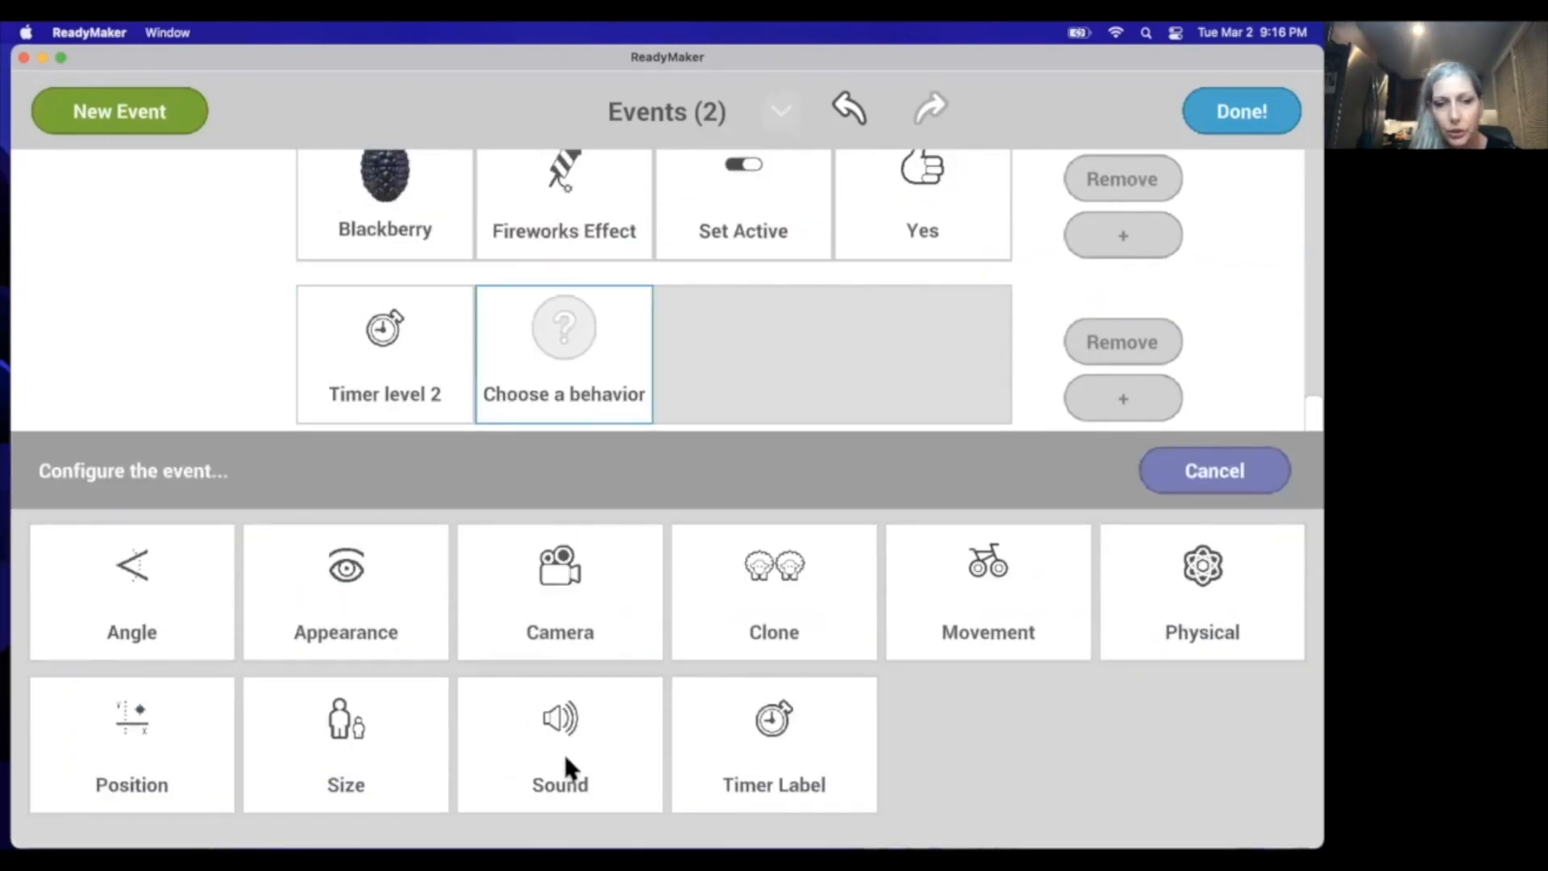
click(799, 741)
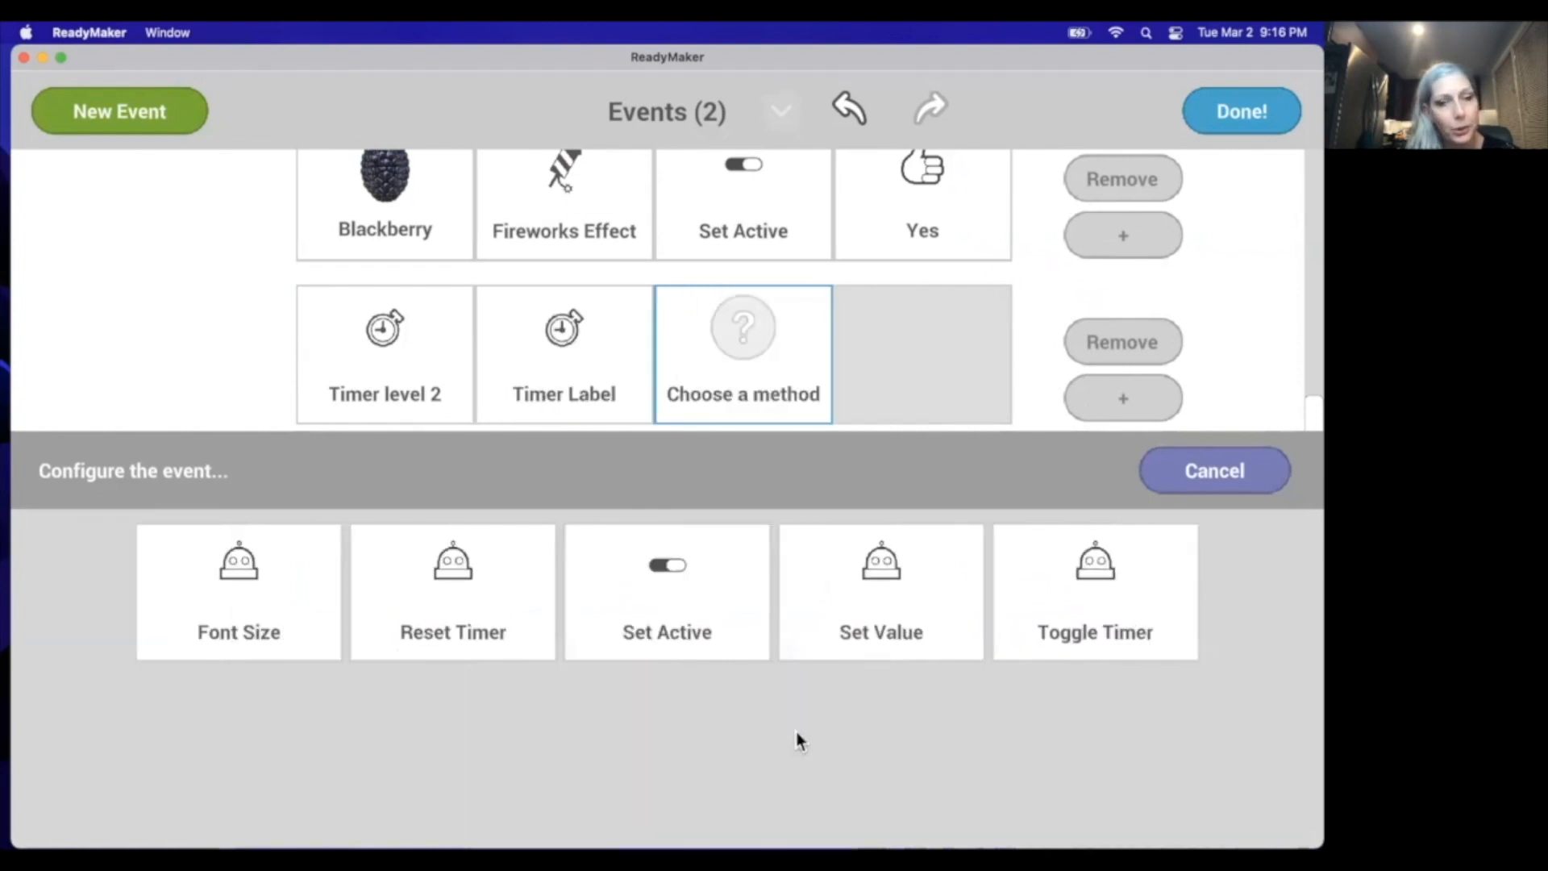
click(682, 573)
click(535, 615)
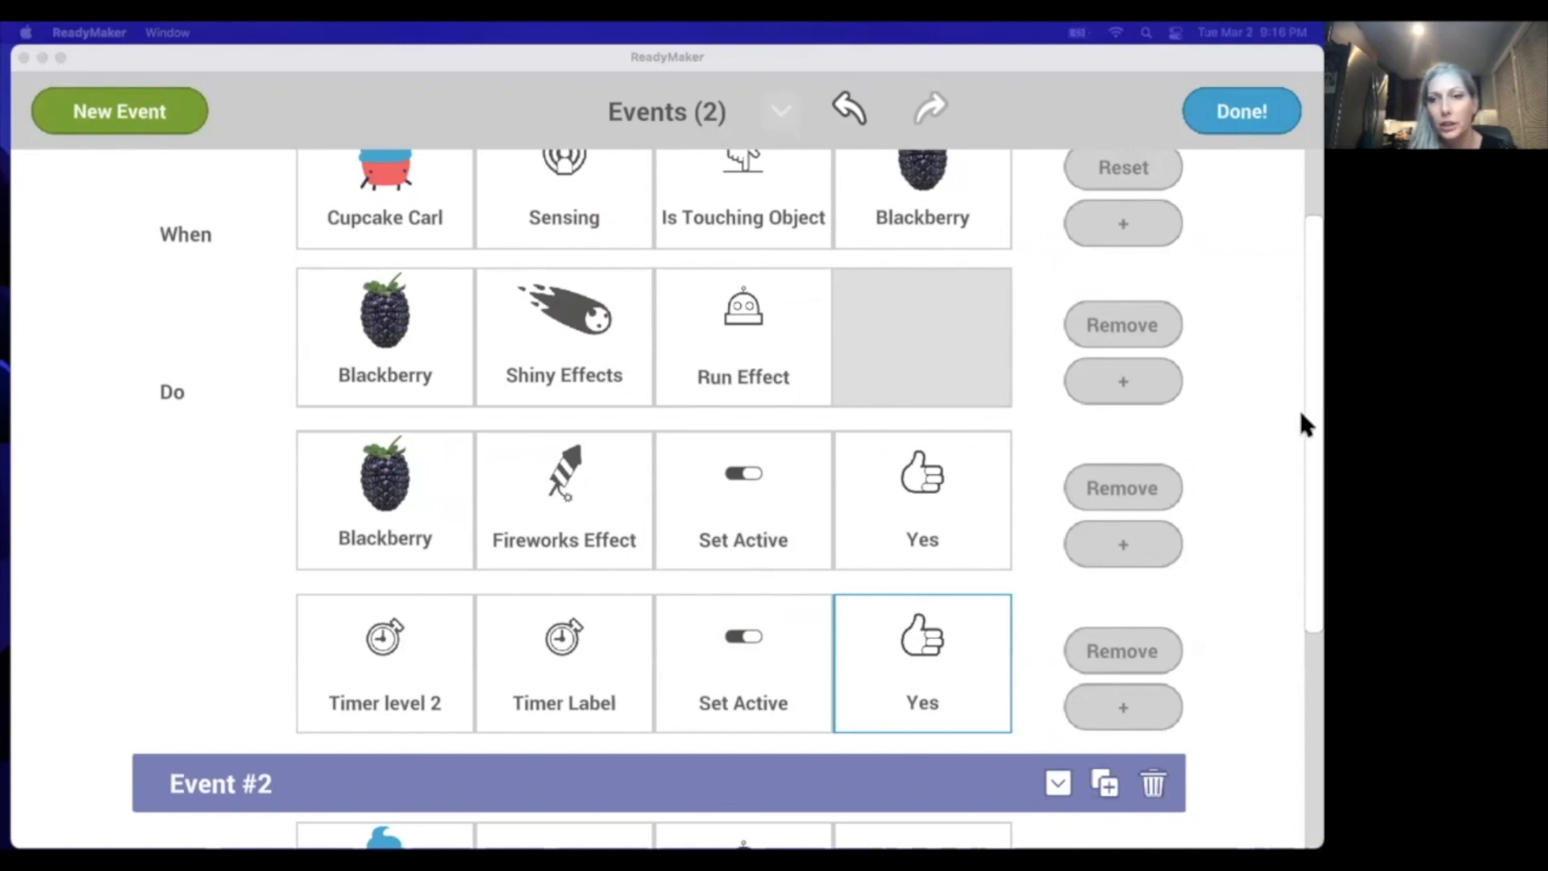
Step: Create Event #3 and set its When condition to Timer level 2, Timer Label, Greater Than 2
click(142, 117)
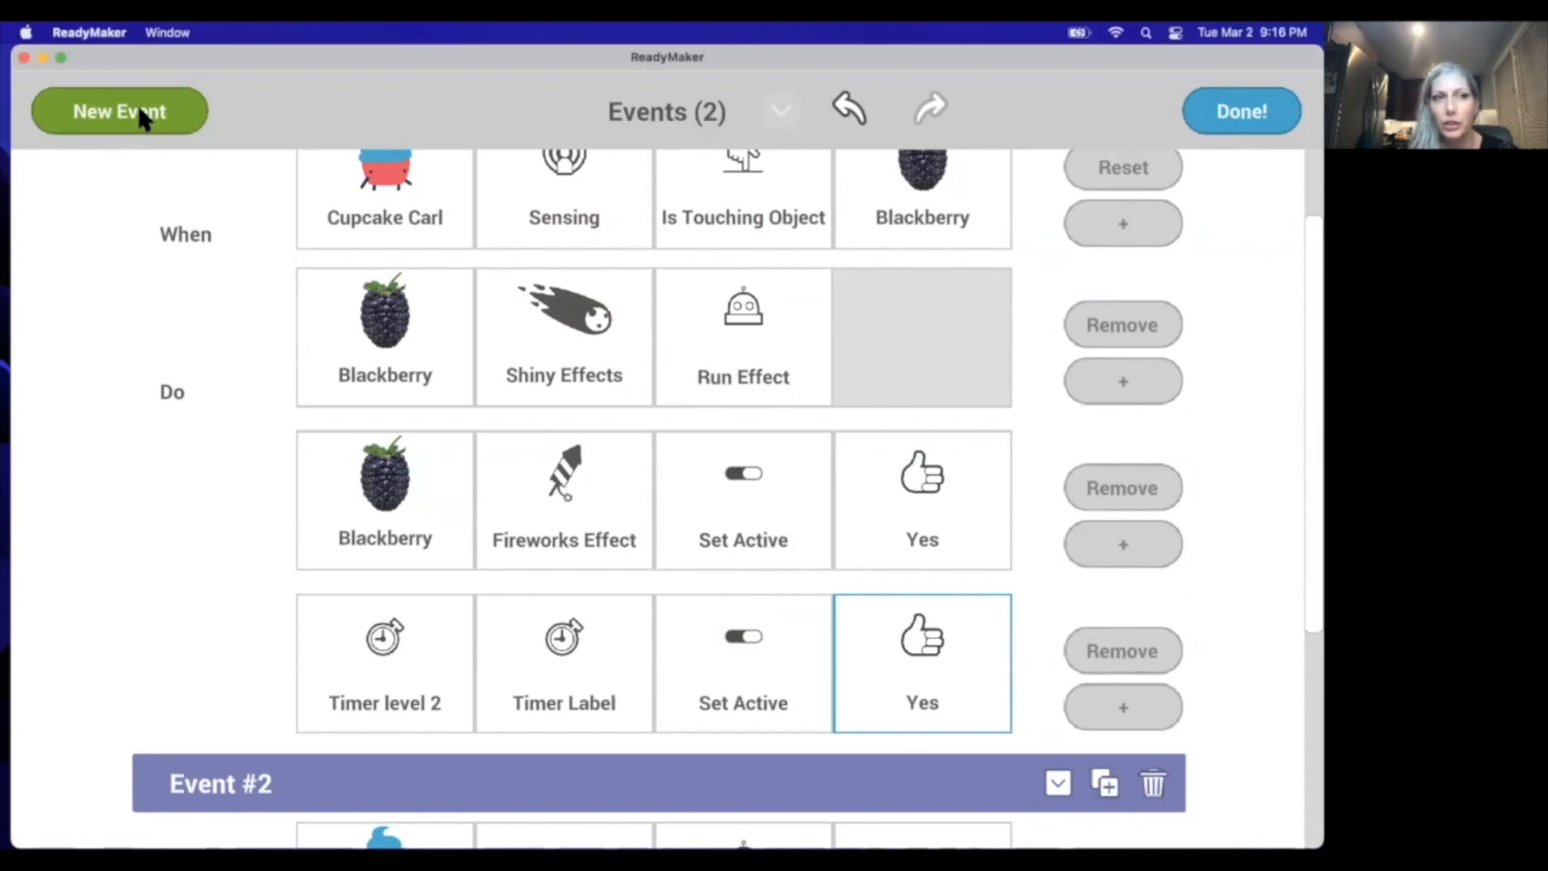
click(142, 118)
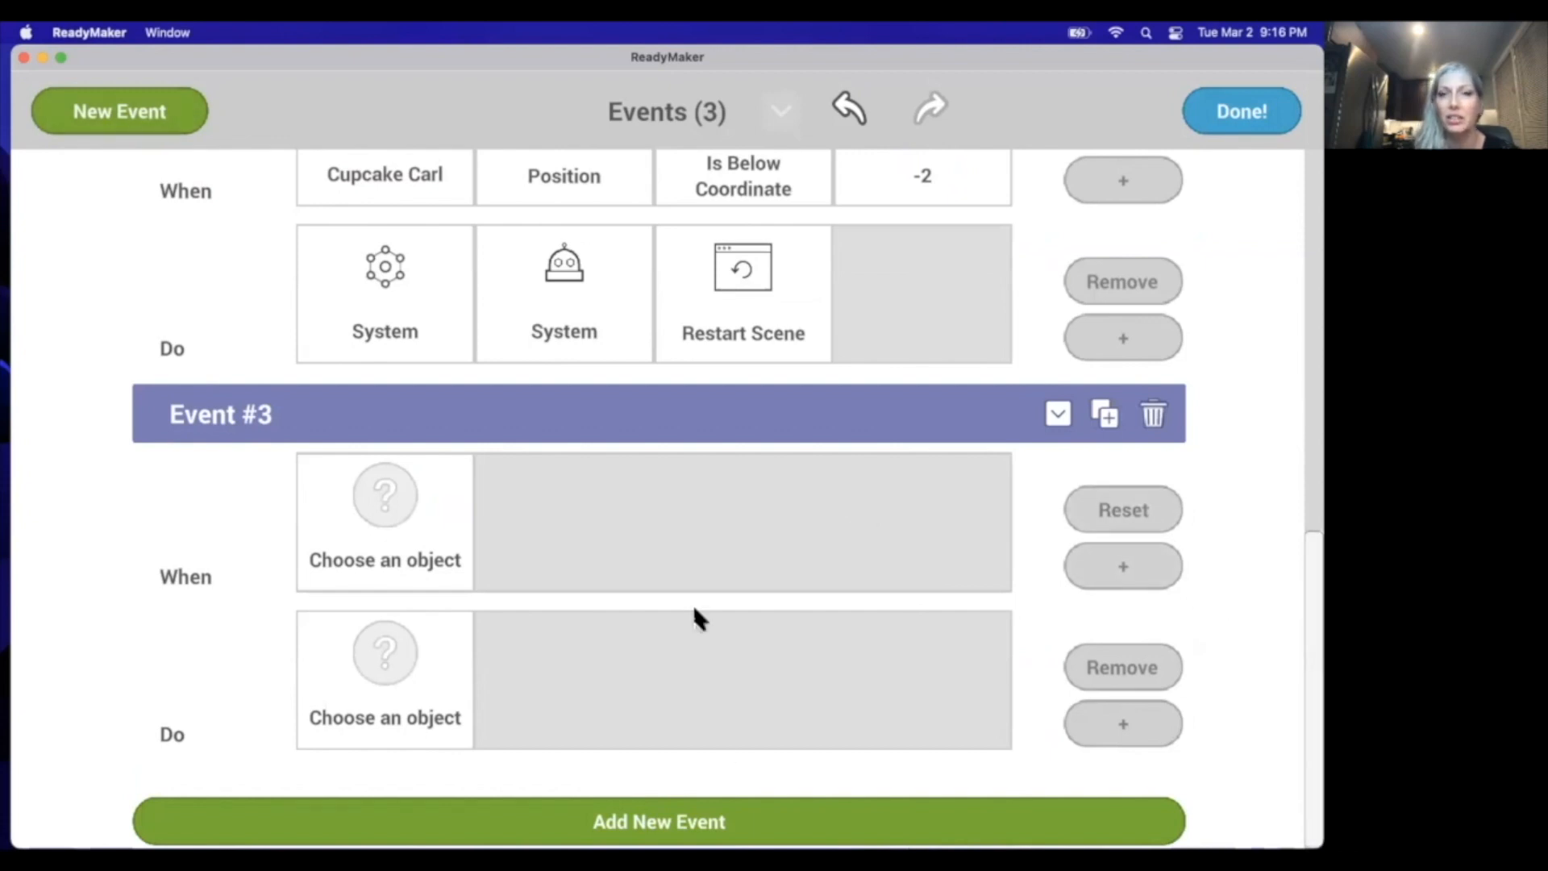
click(329, 555)
scroll(565, 635, down, 3)
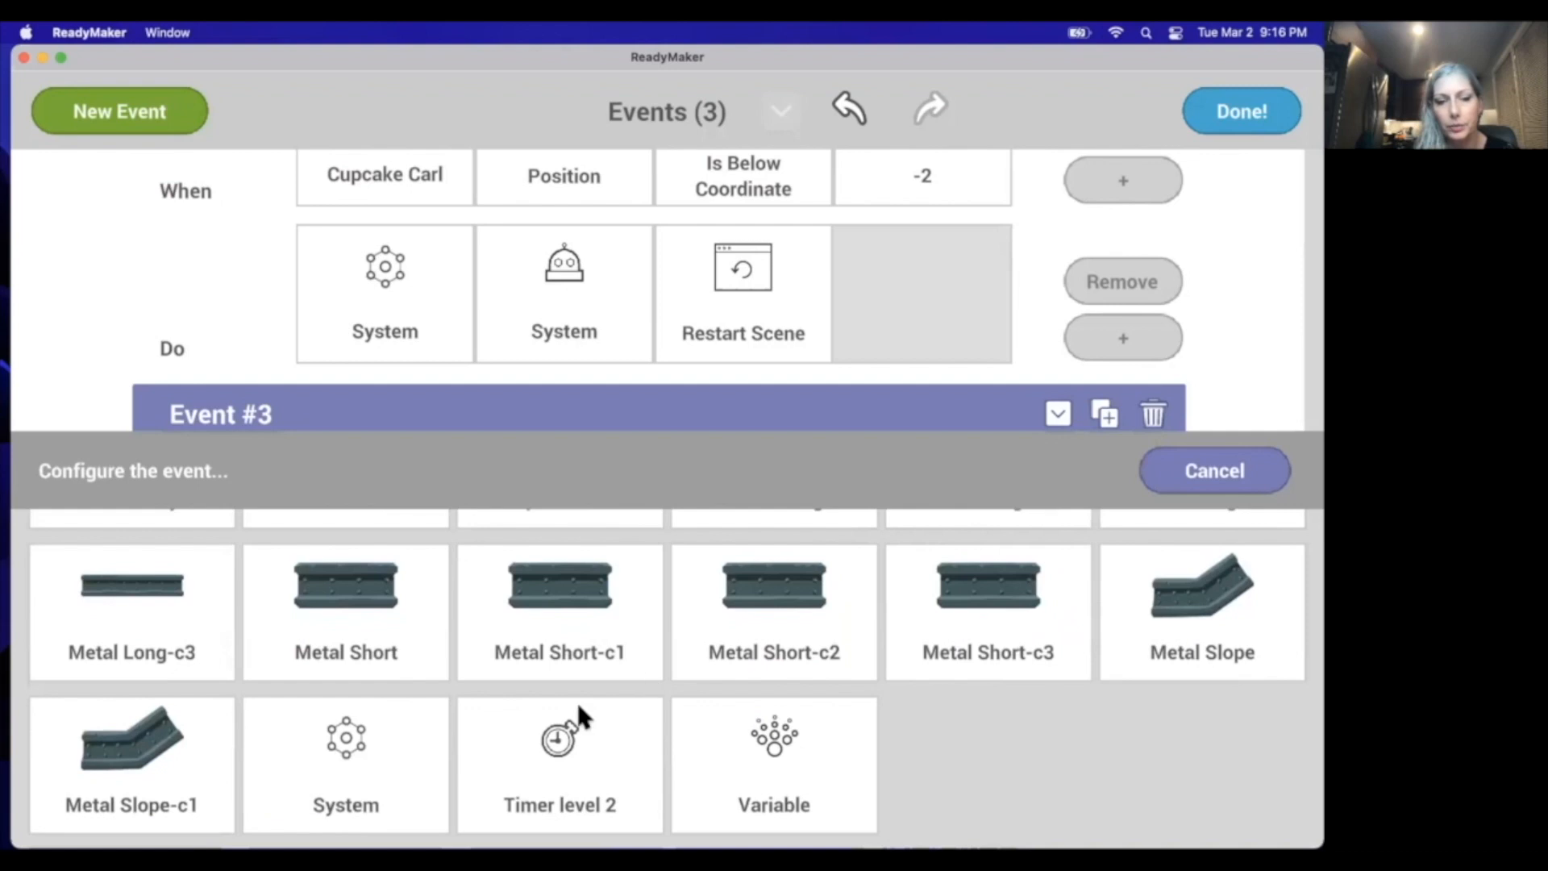
click(526, 795)
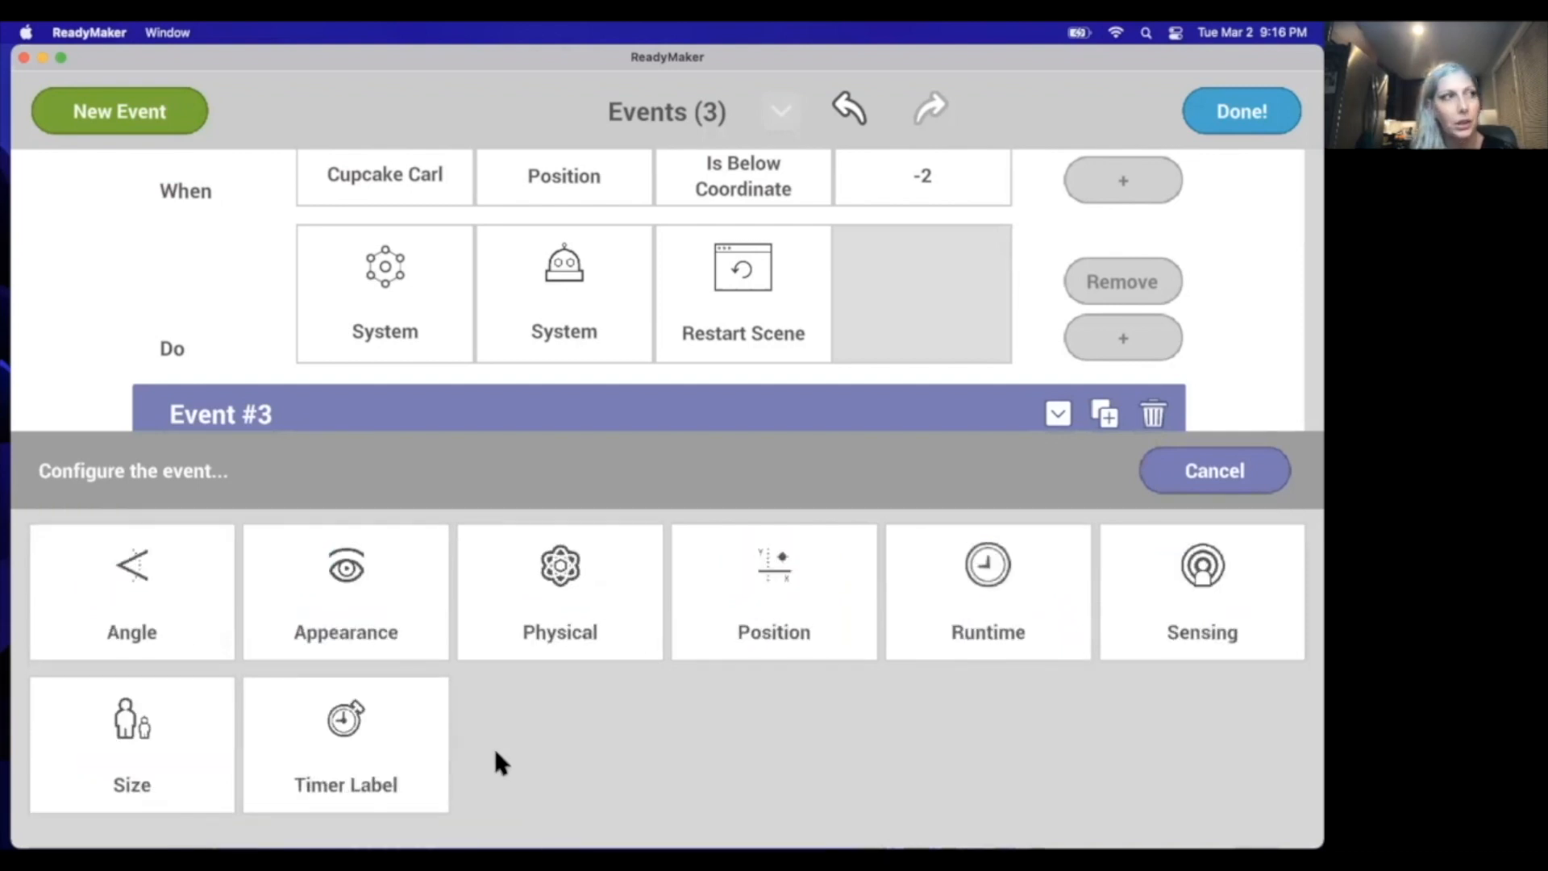
click(407, 750)
click(549, 579)
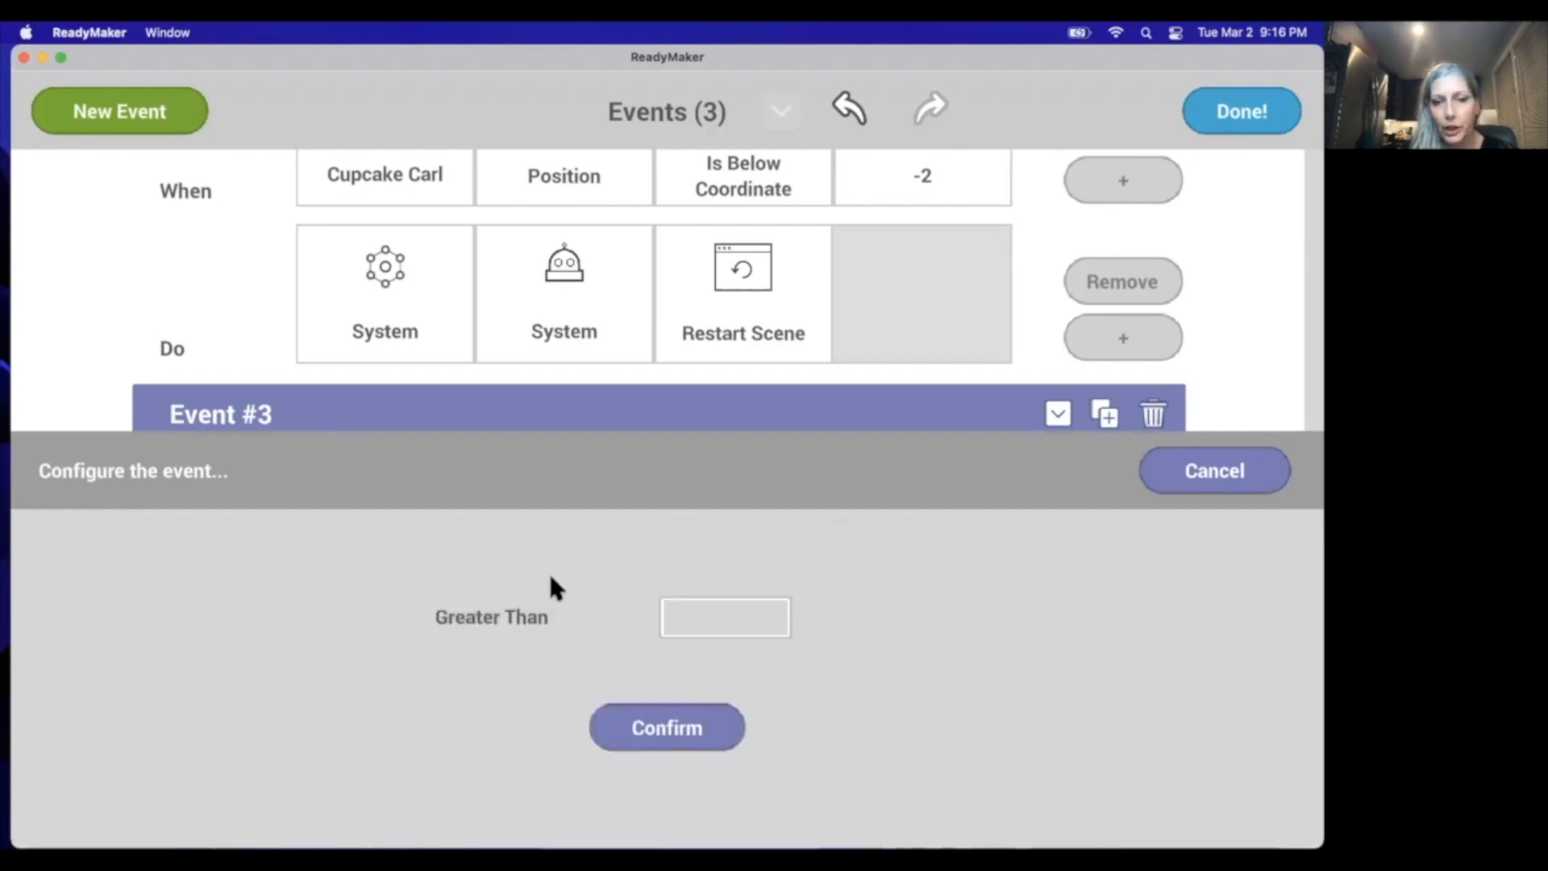
click(700, 620)
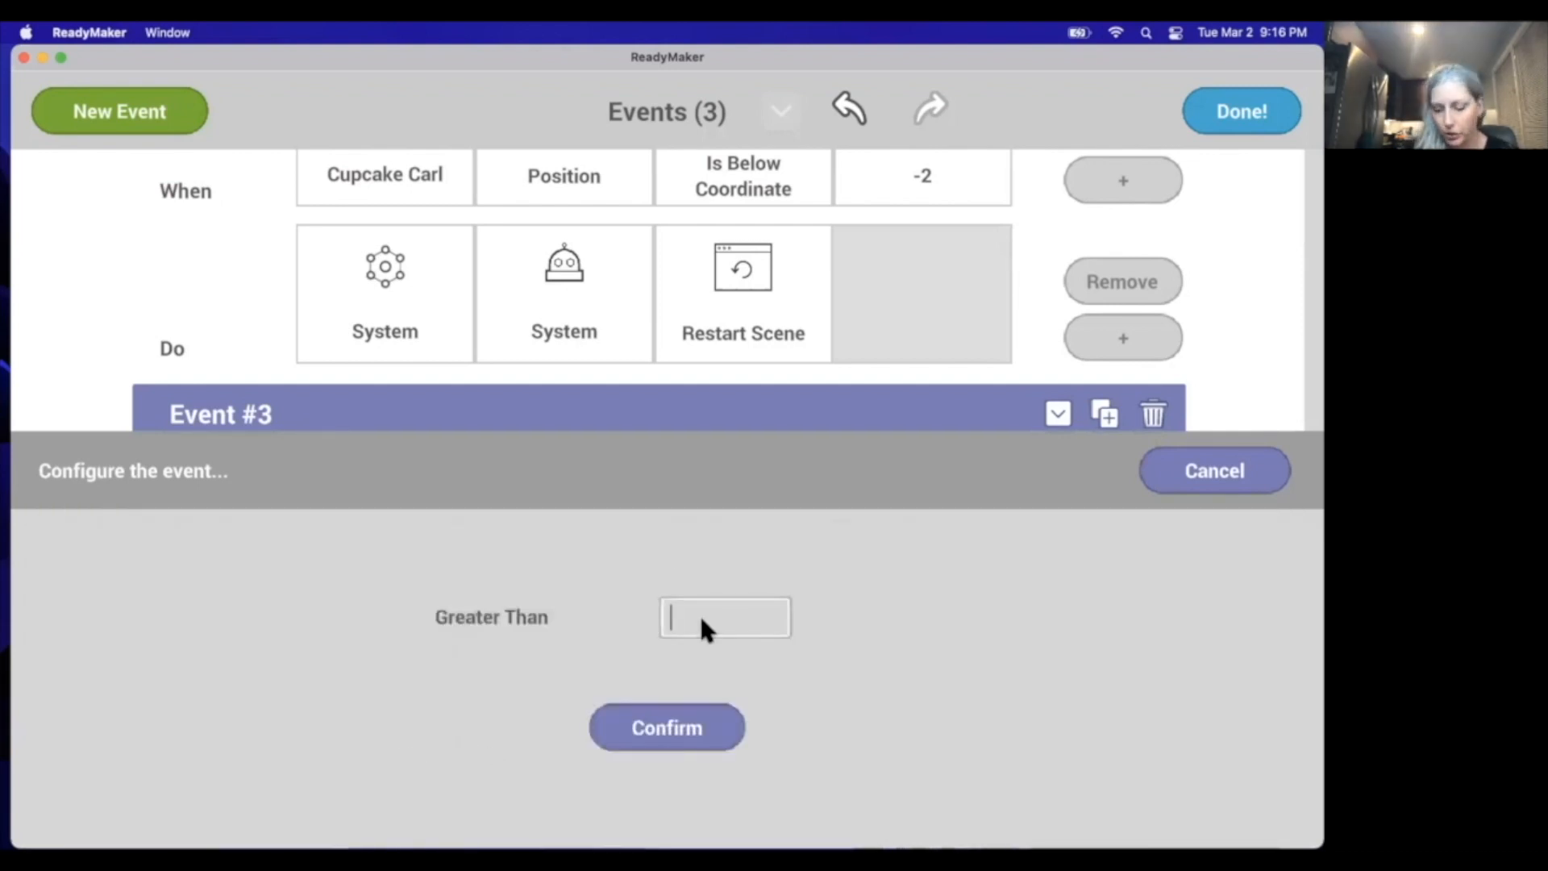
click(657, 726)
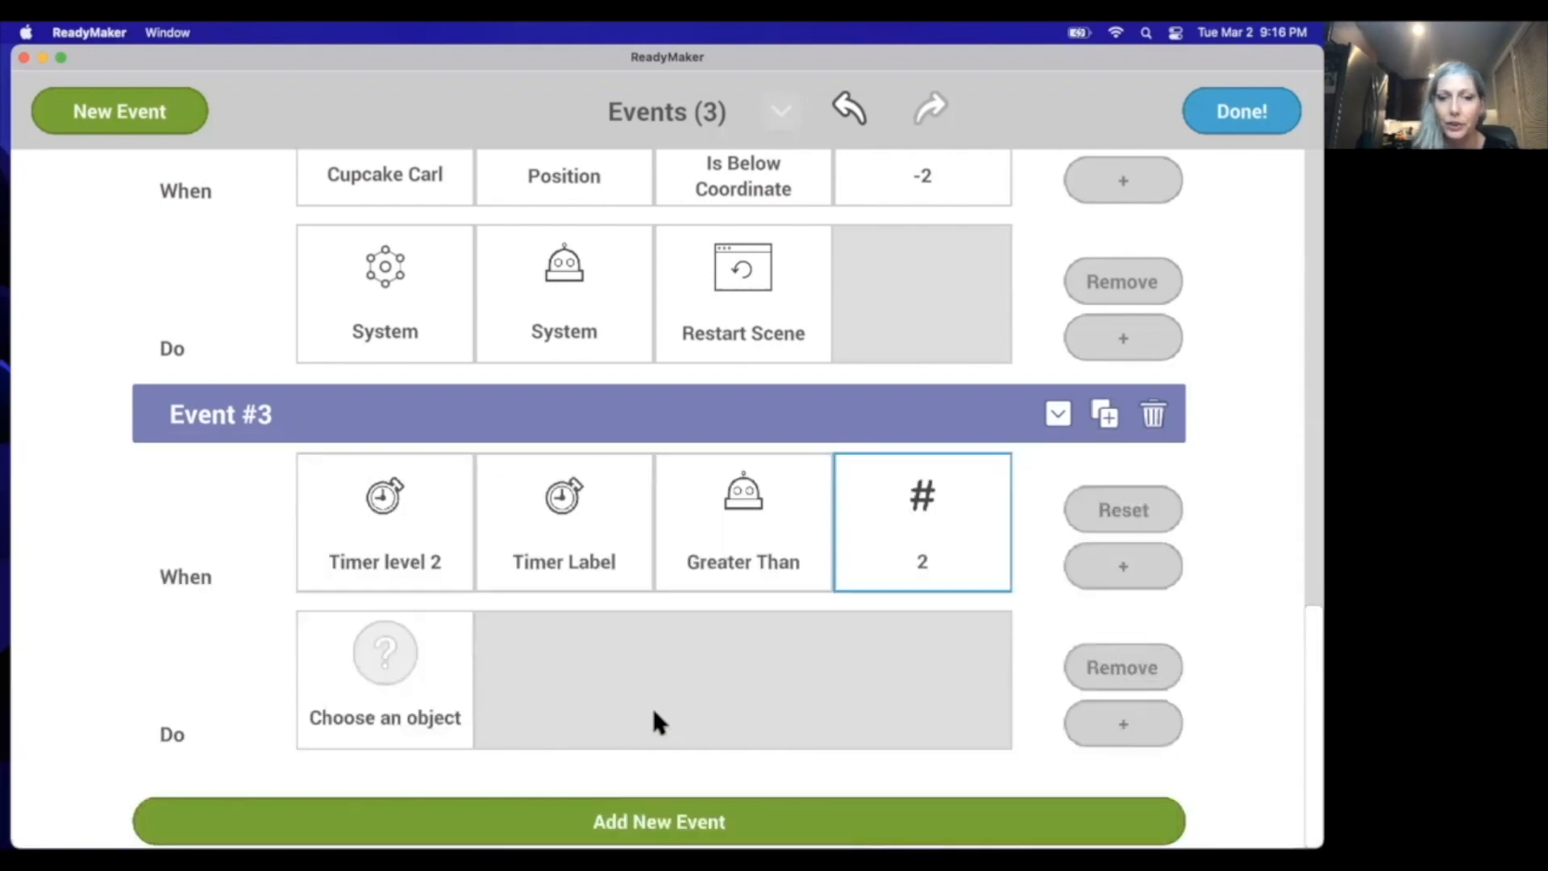
Step: Set Event #3's Do action to System, System, Load My Project, choosing the Level 2 project
click(388, 655)
scroll(944, 667, down, 3)
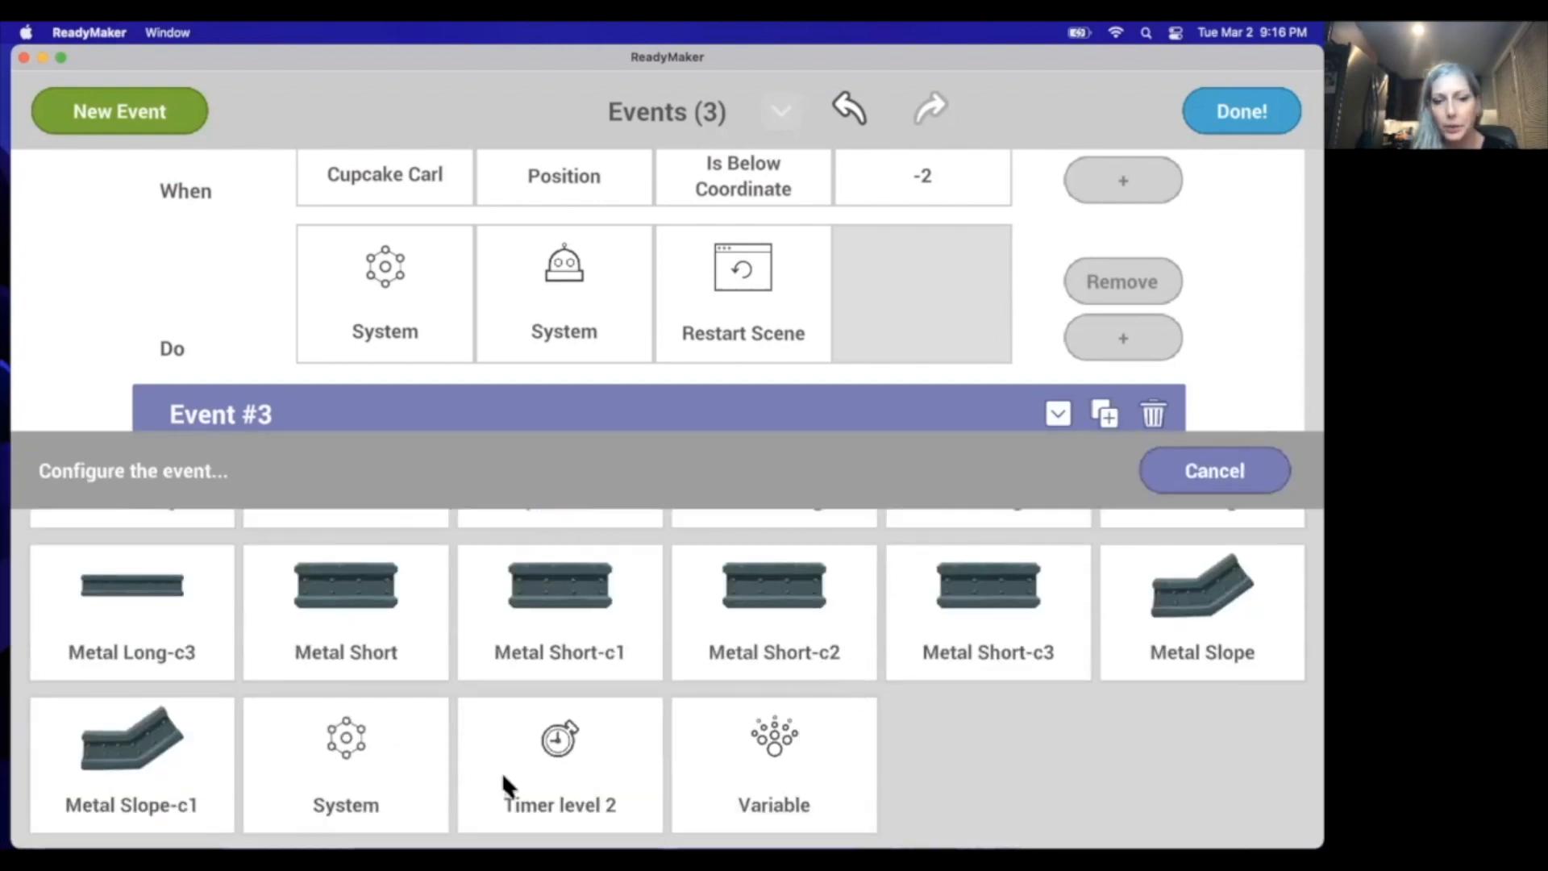
click(372, 772)
click(779, 621)
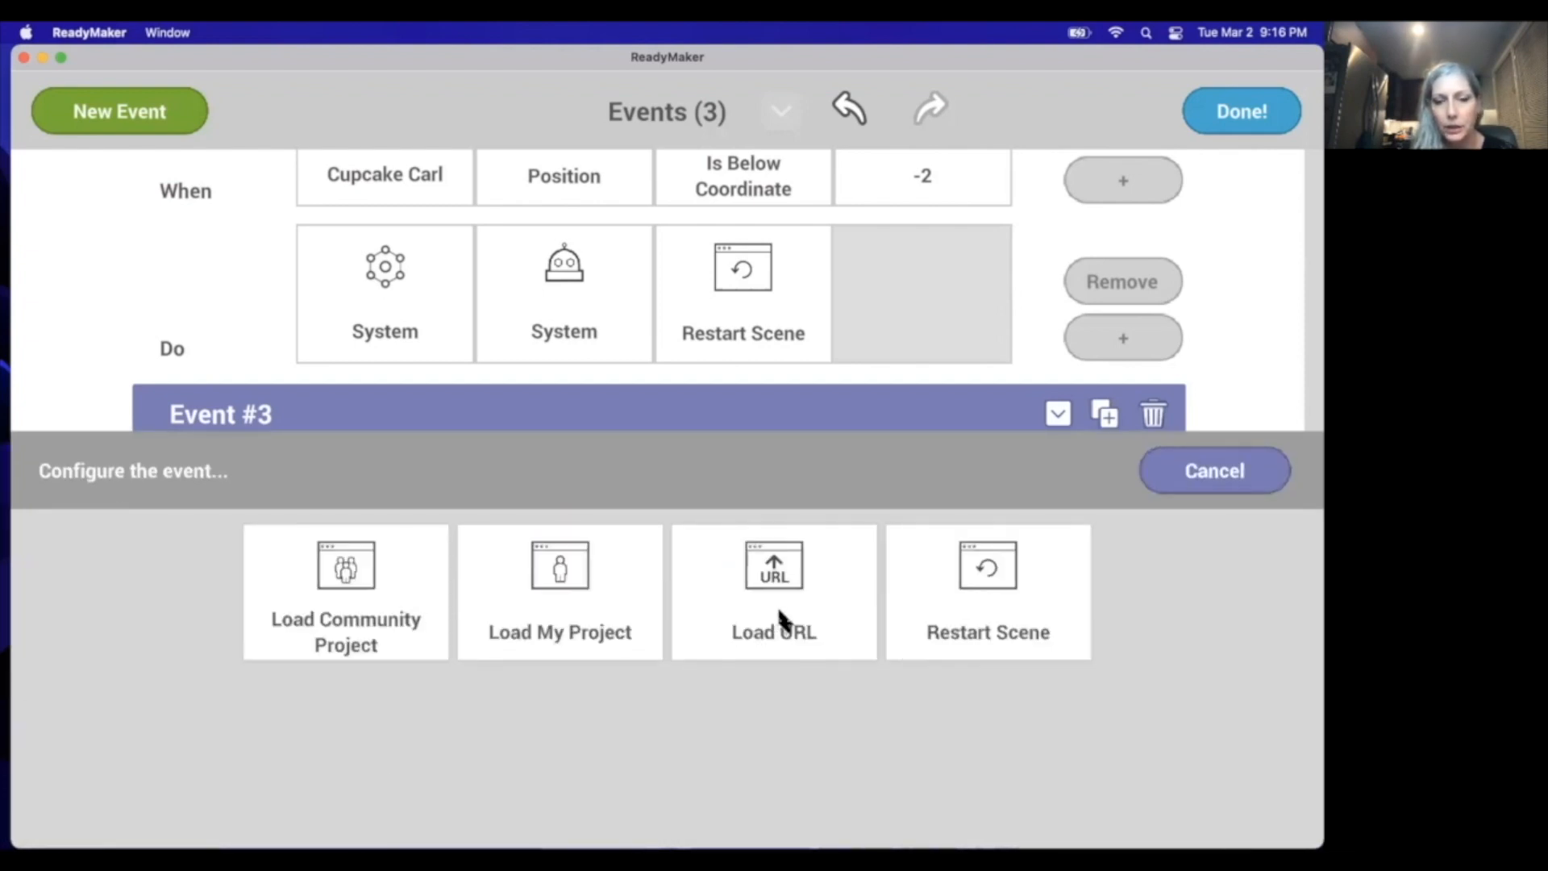
click(549, 625)
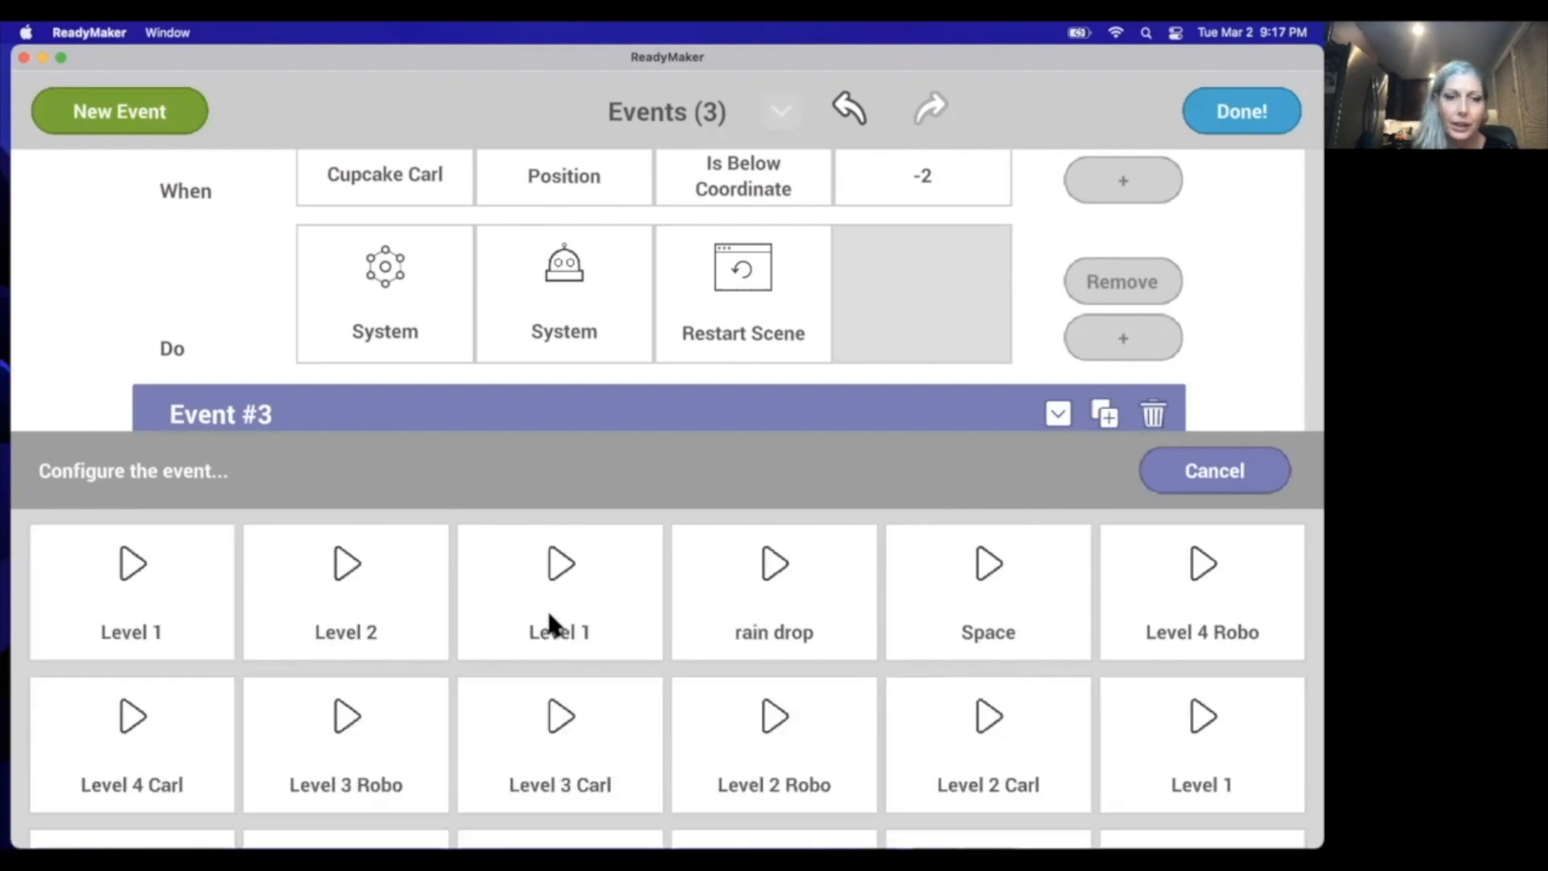
click(346, 560)
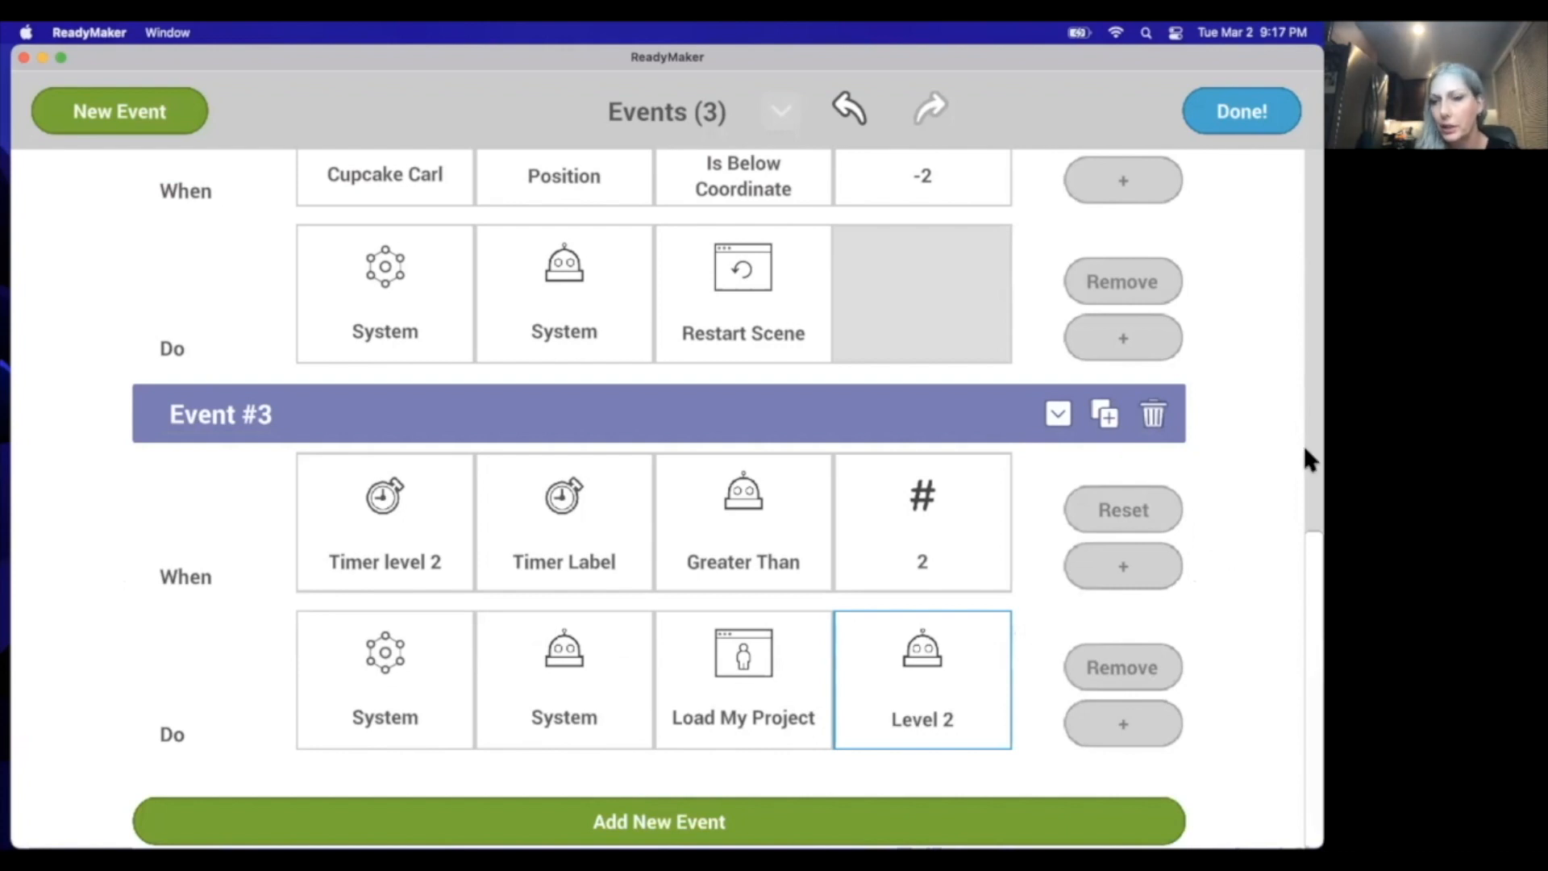
Step: Review the conditions and actions of all three events, and leave the event editor
drag(1304, 572, 1304, 155)
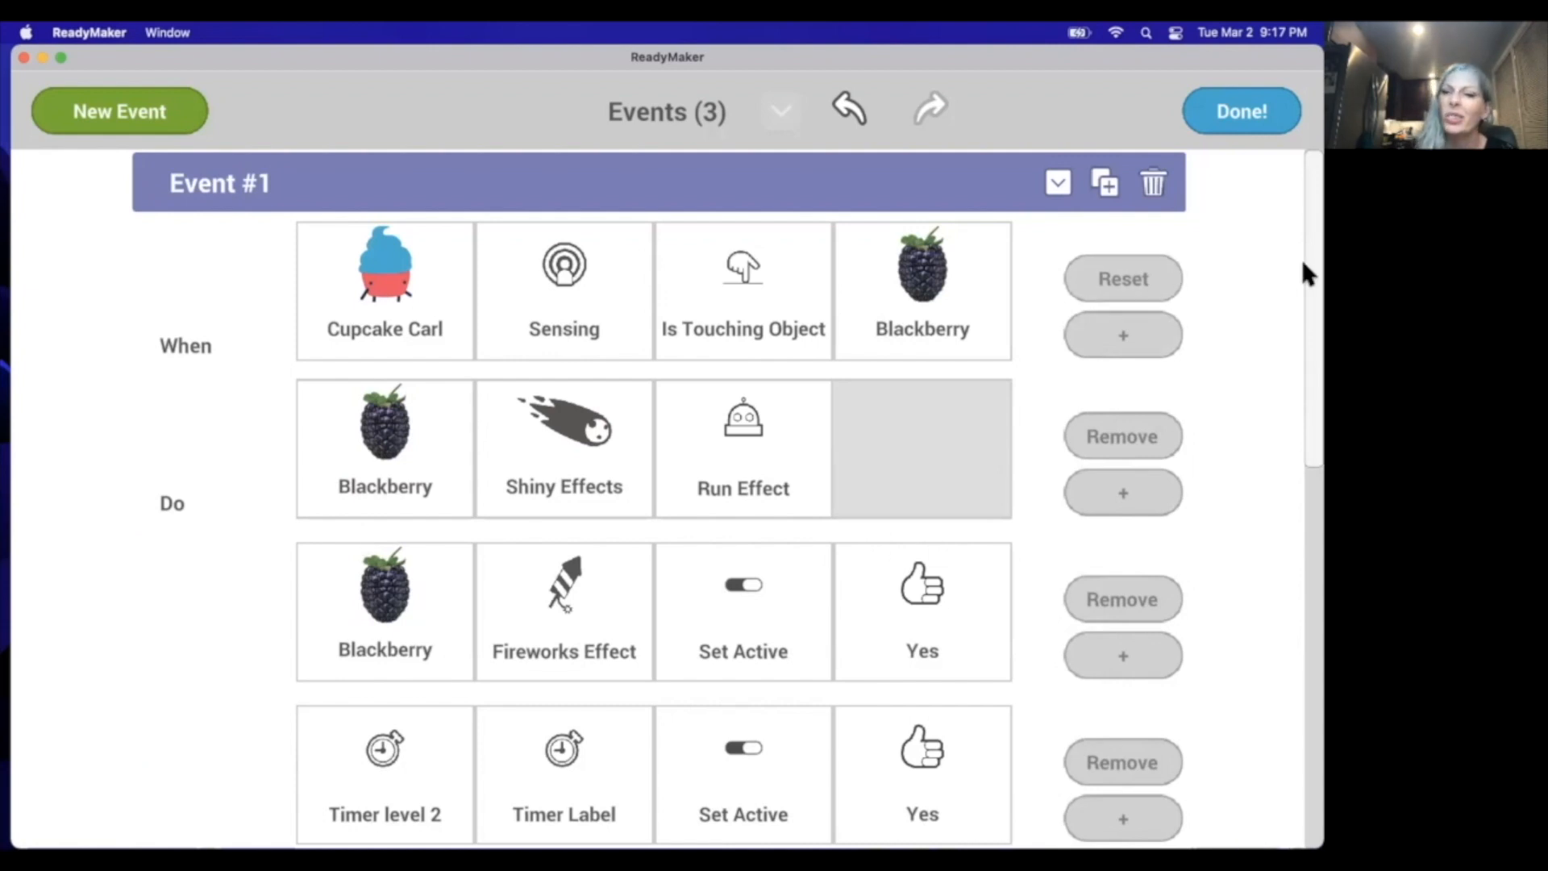
scroll(1304, 261, down, 3)
scroll(1304, 266, up, 3)
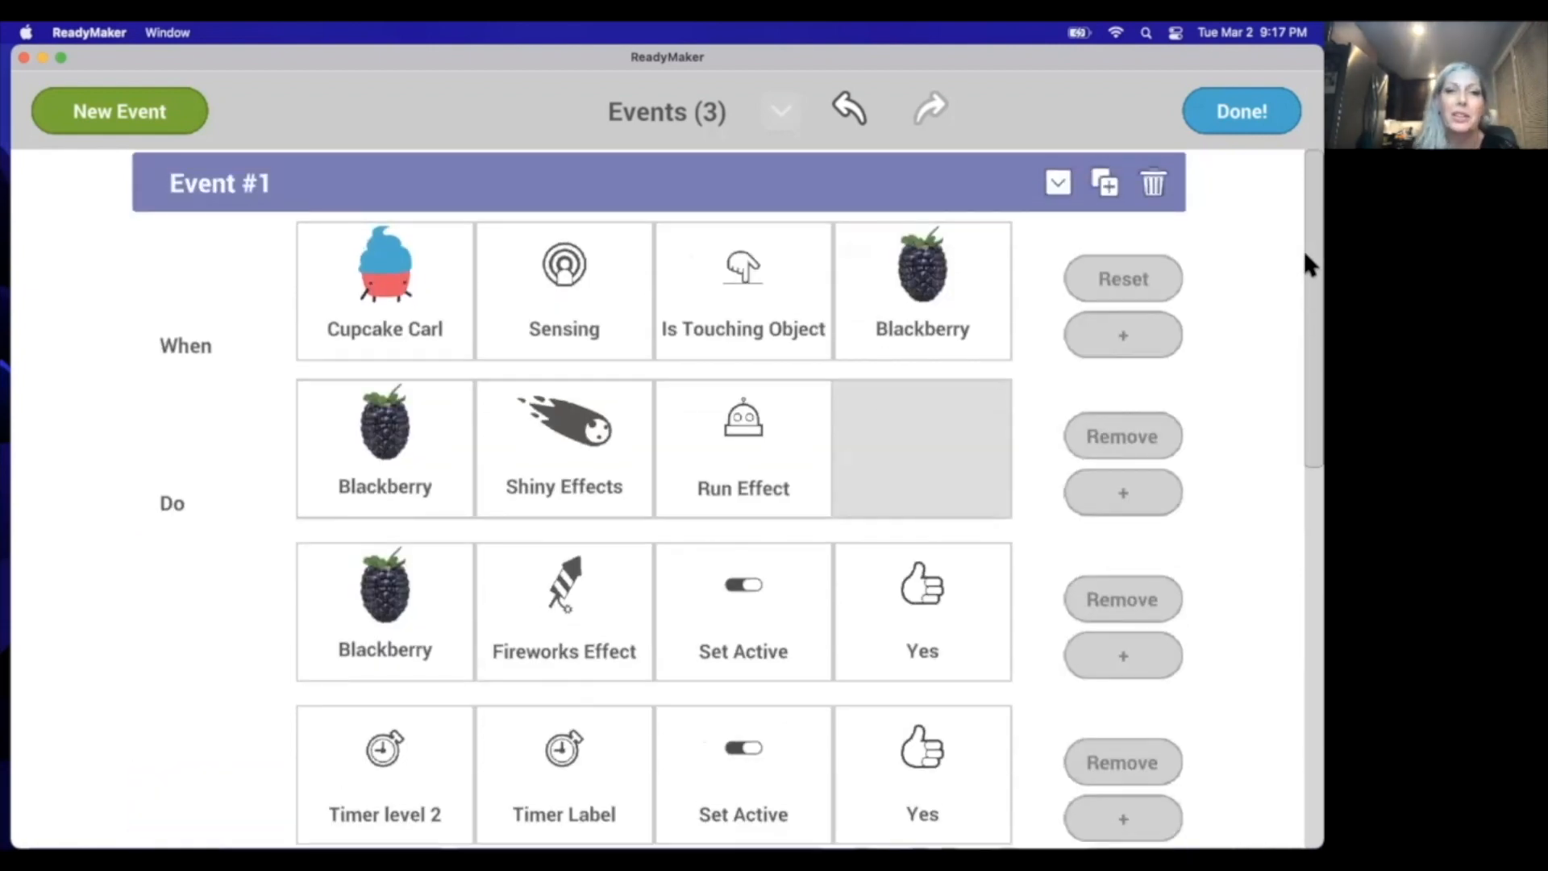
scroll(1304, 323, down, 12)
drag(1305, 545, 1303, 767)
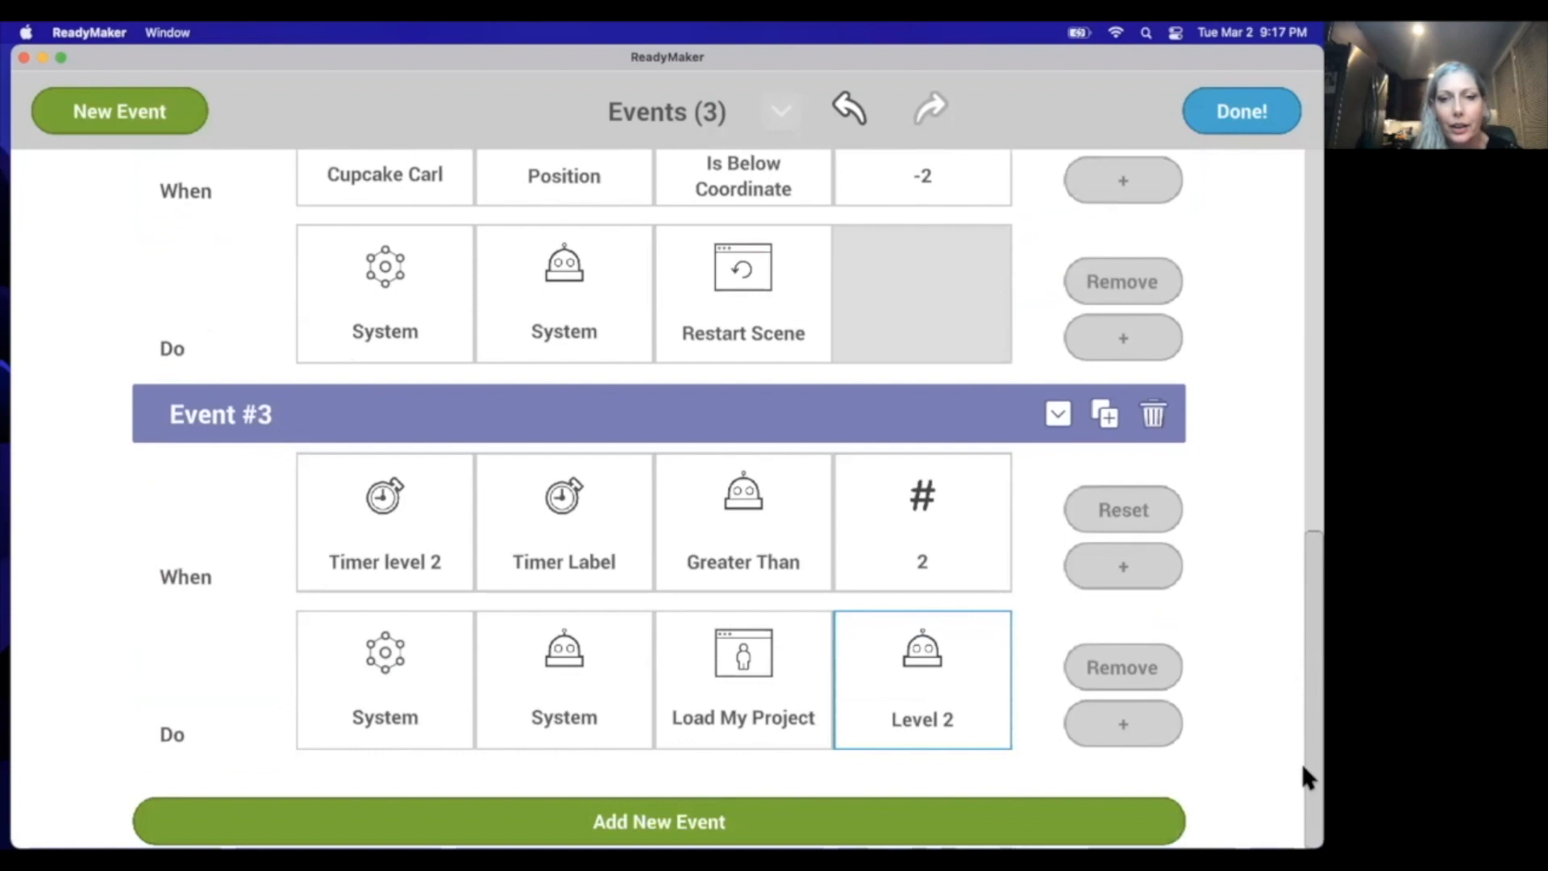
click(1250, 121)
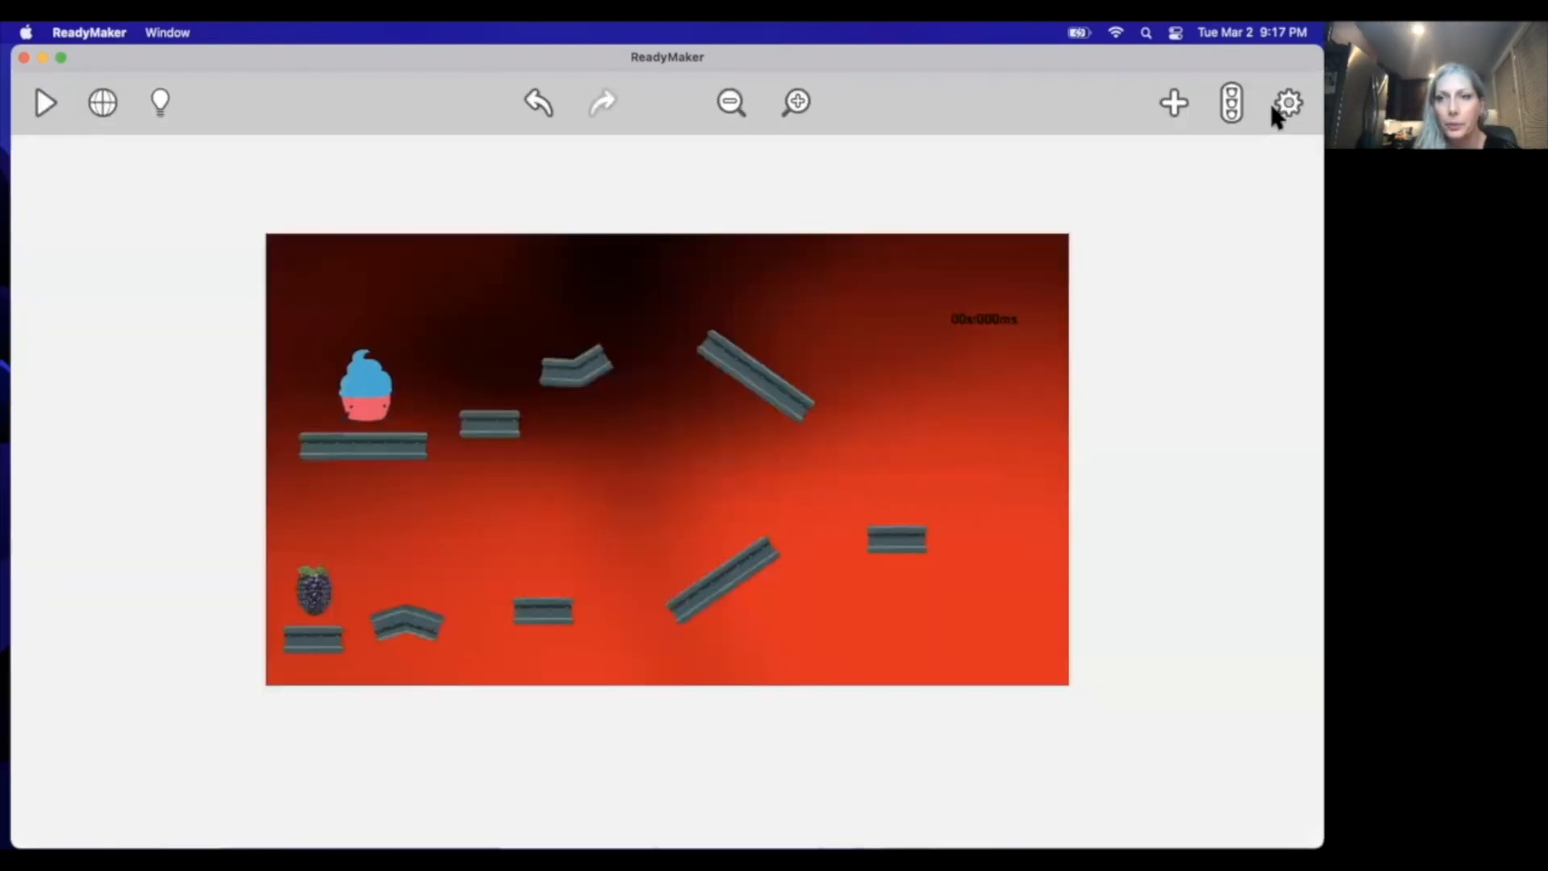
click(1290, 105)
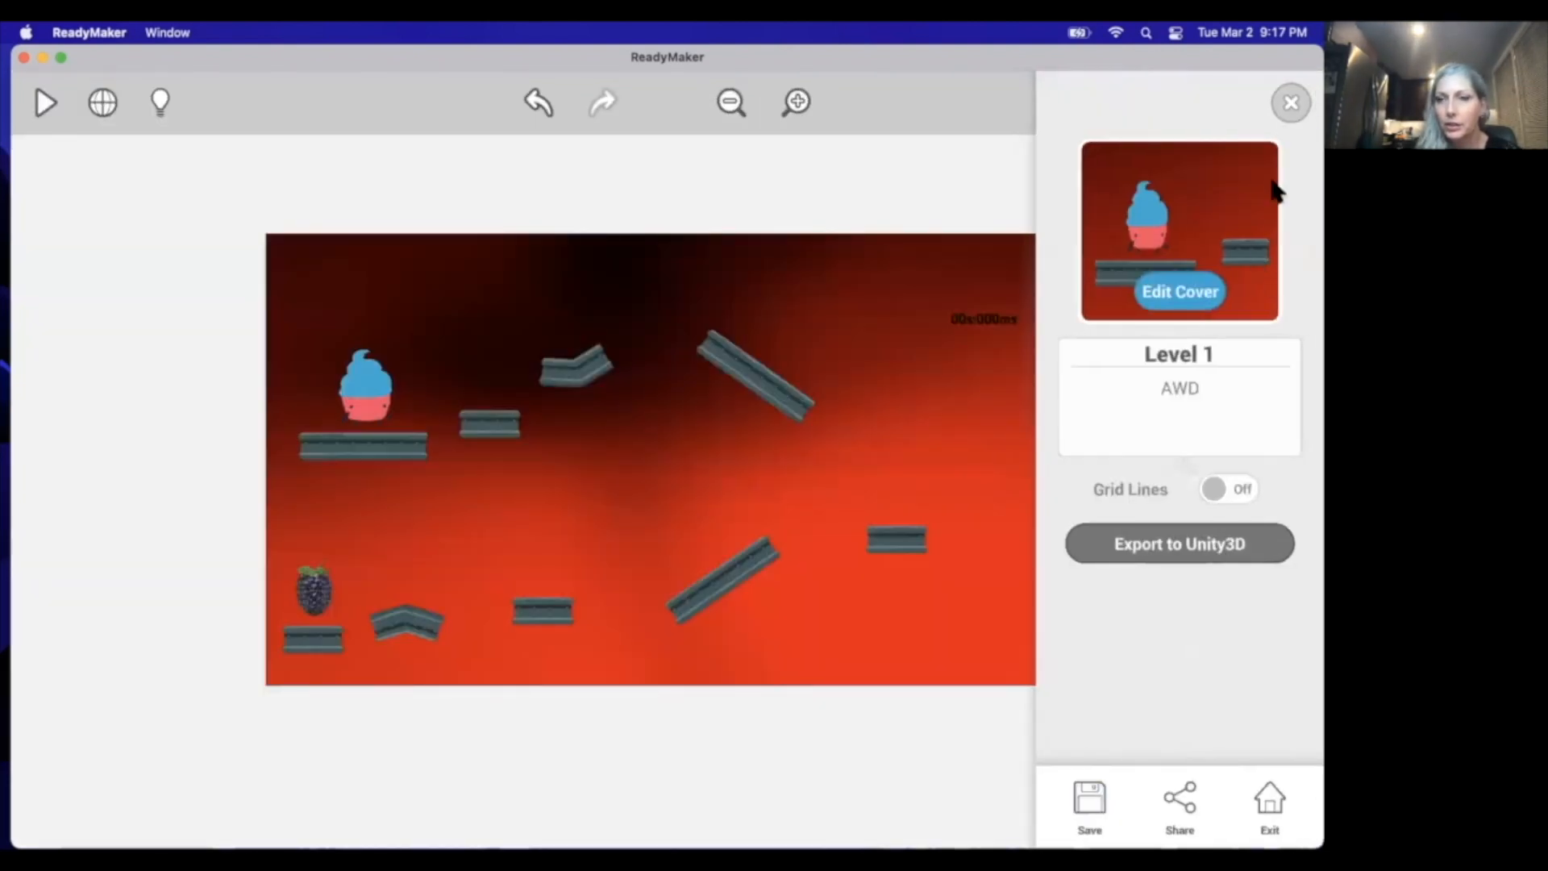
click(1290, 105)
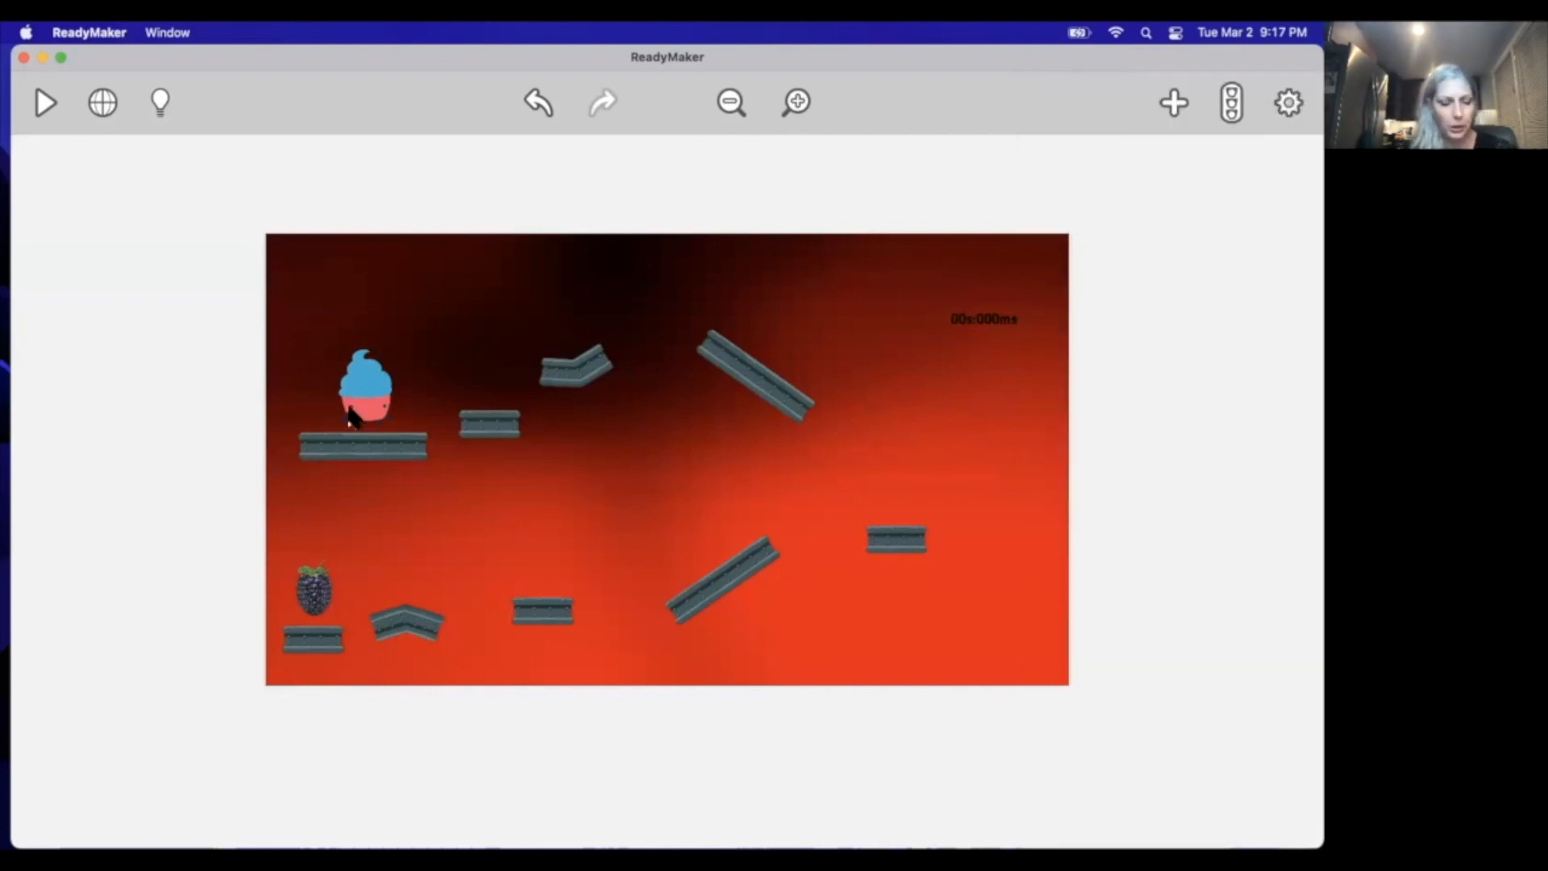
Step: Playtest the level by guiding Cupcake Carl over the platforms to touch the blackberry, and end the test by cancelling the project load
click(44, 103)
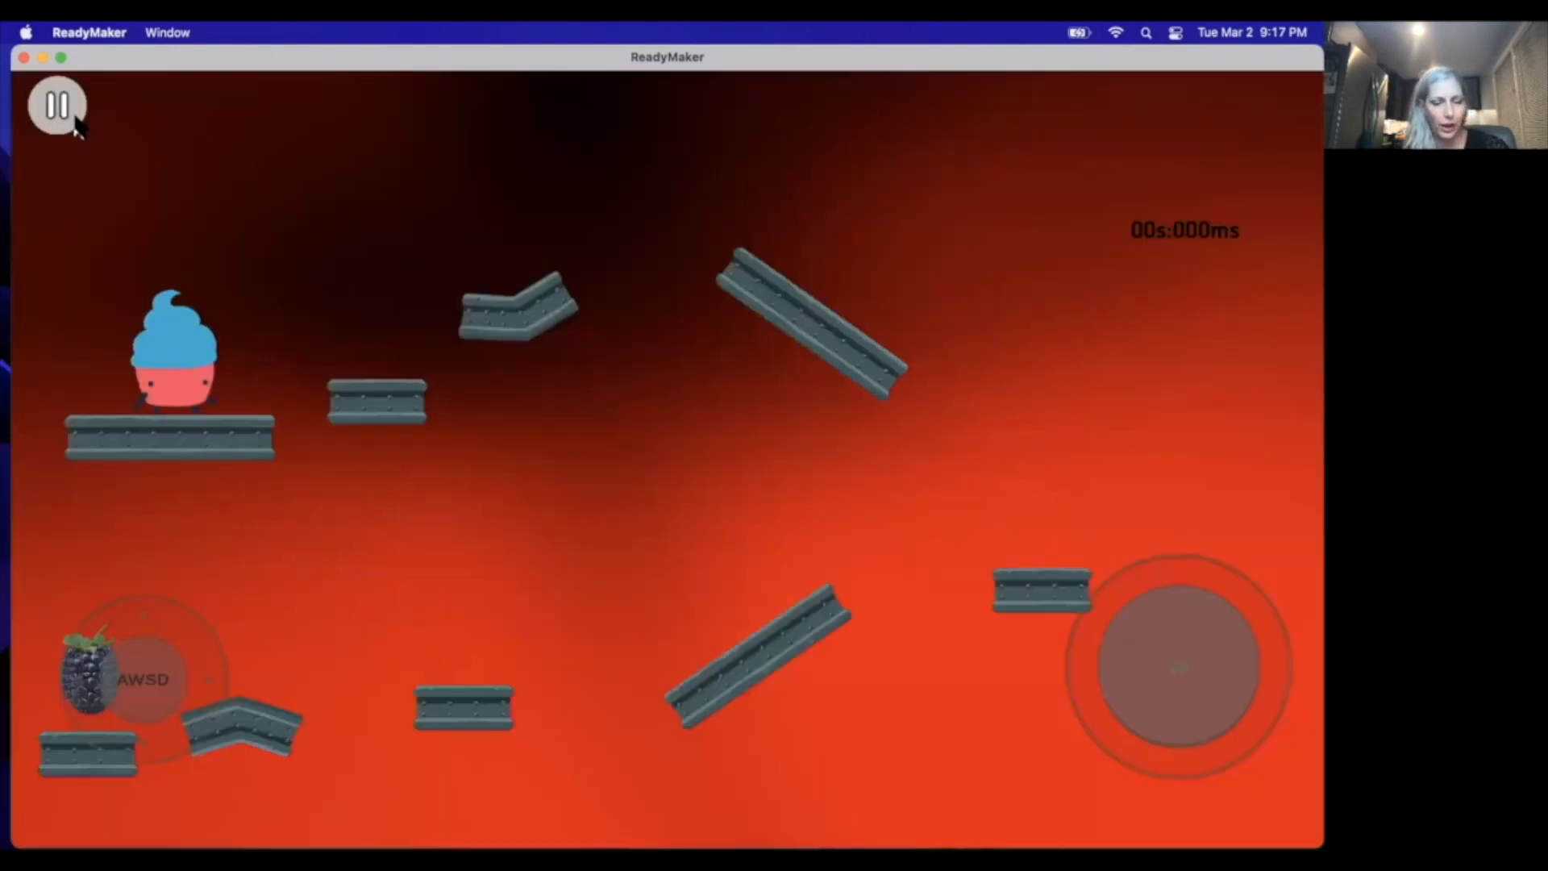
key(d)
key(space)
key(space)
key(space)
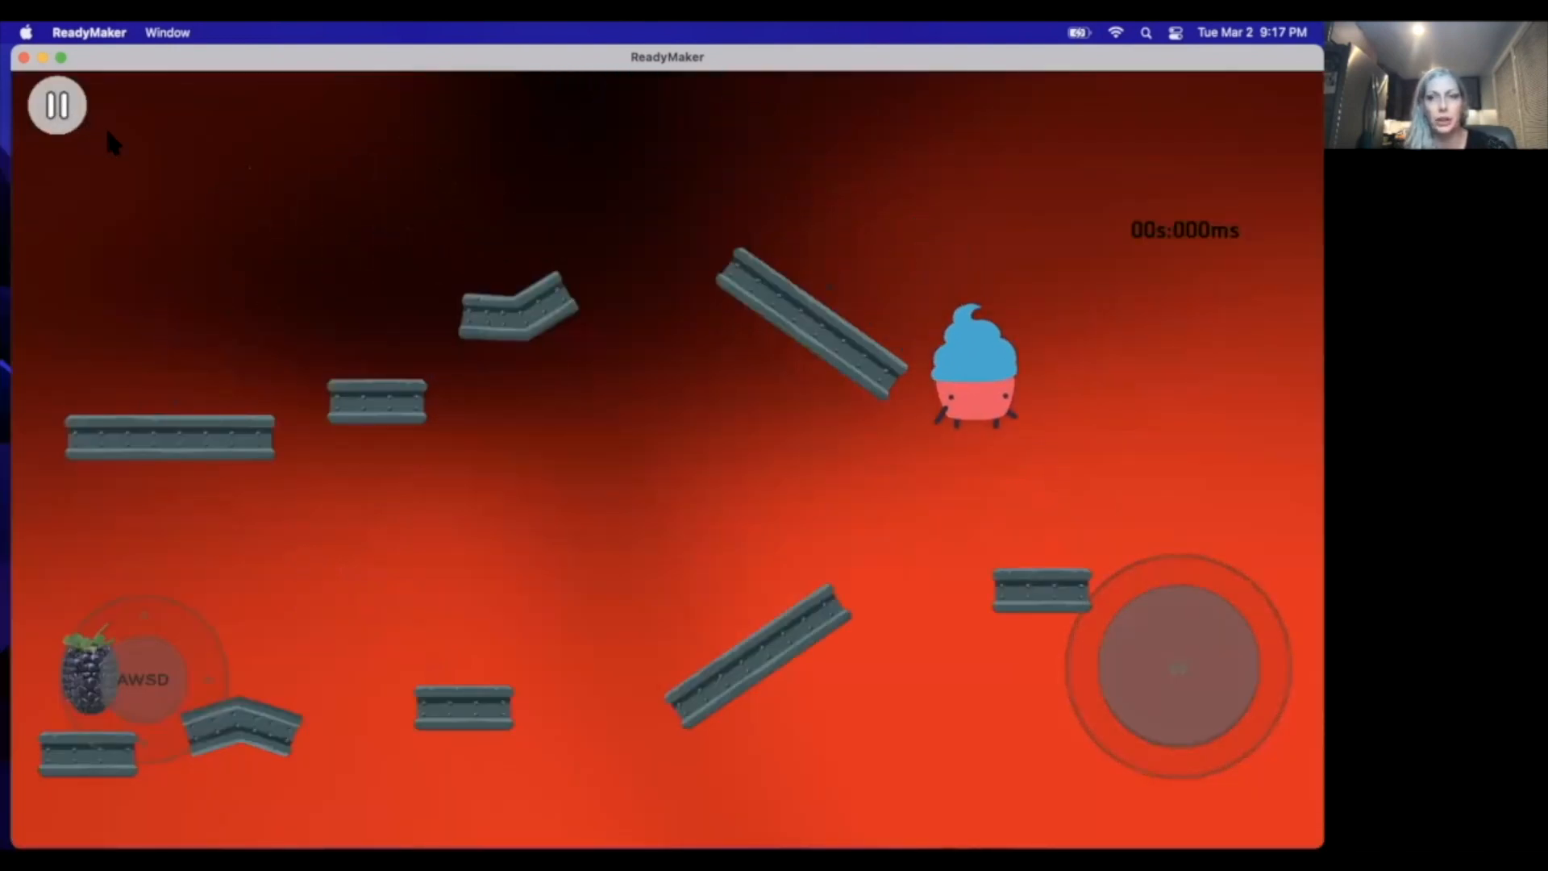
key(a)
key(space)
key(space)
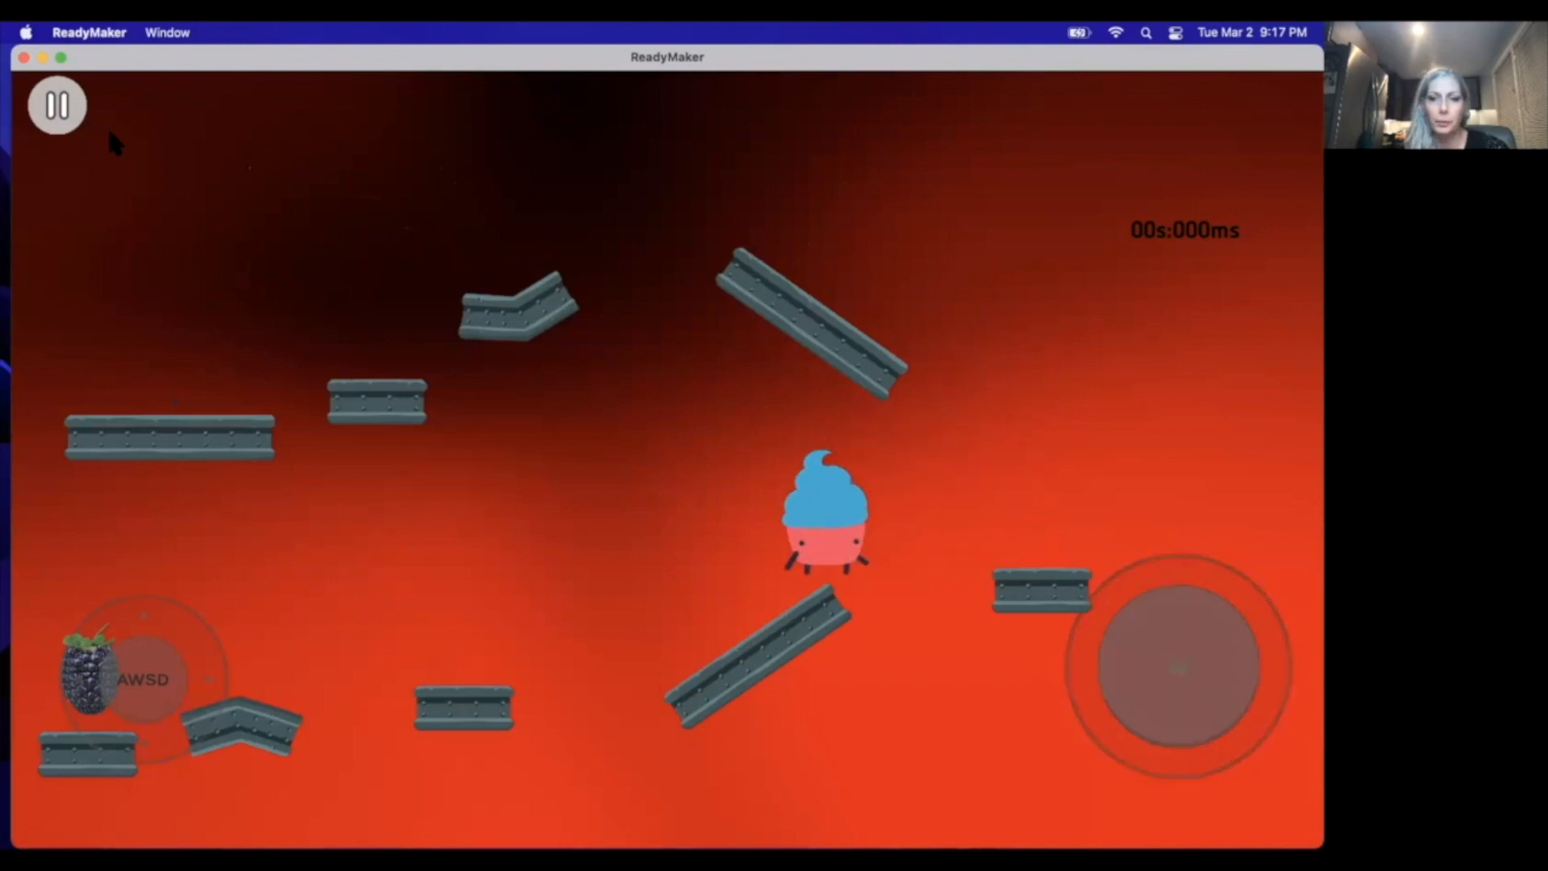
key(space)
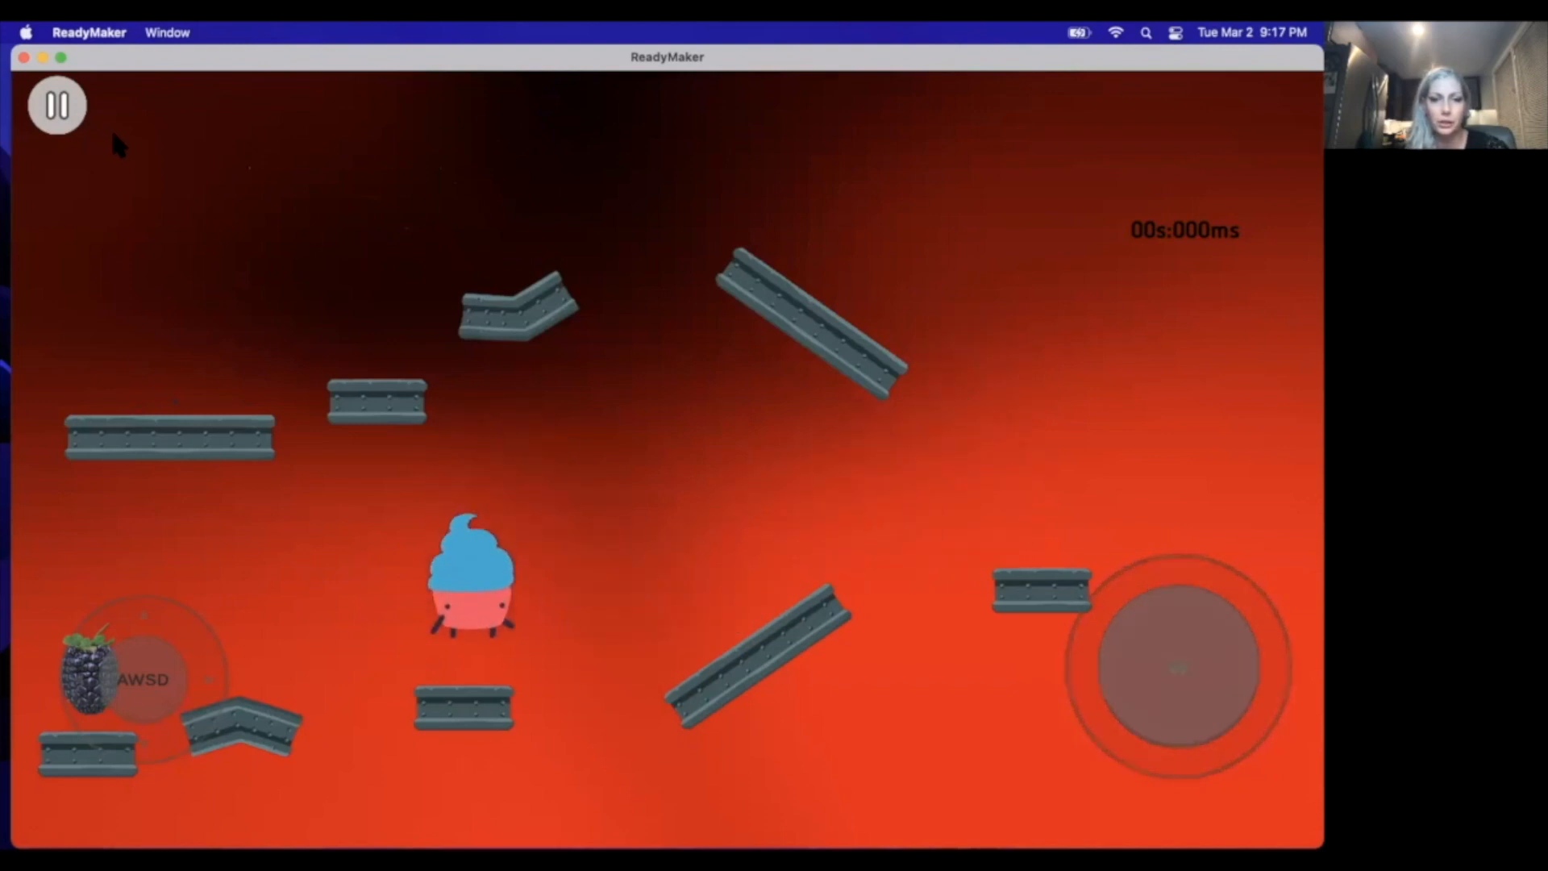
key(a)
key(space)
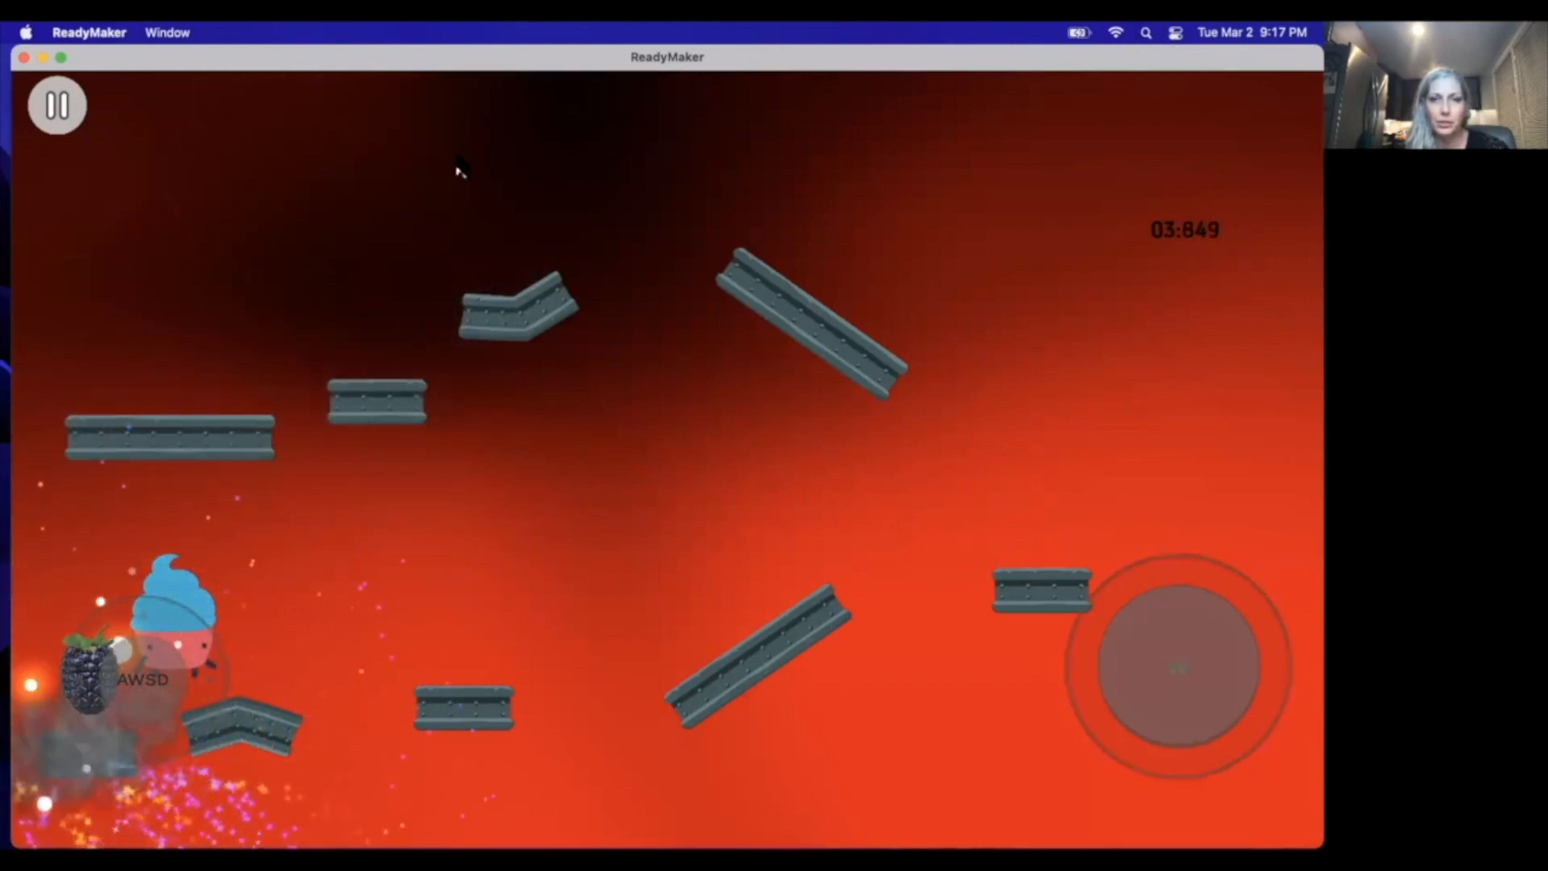
click(63, 111)
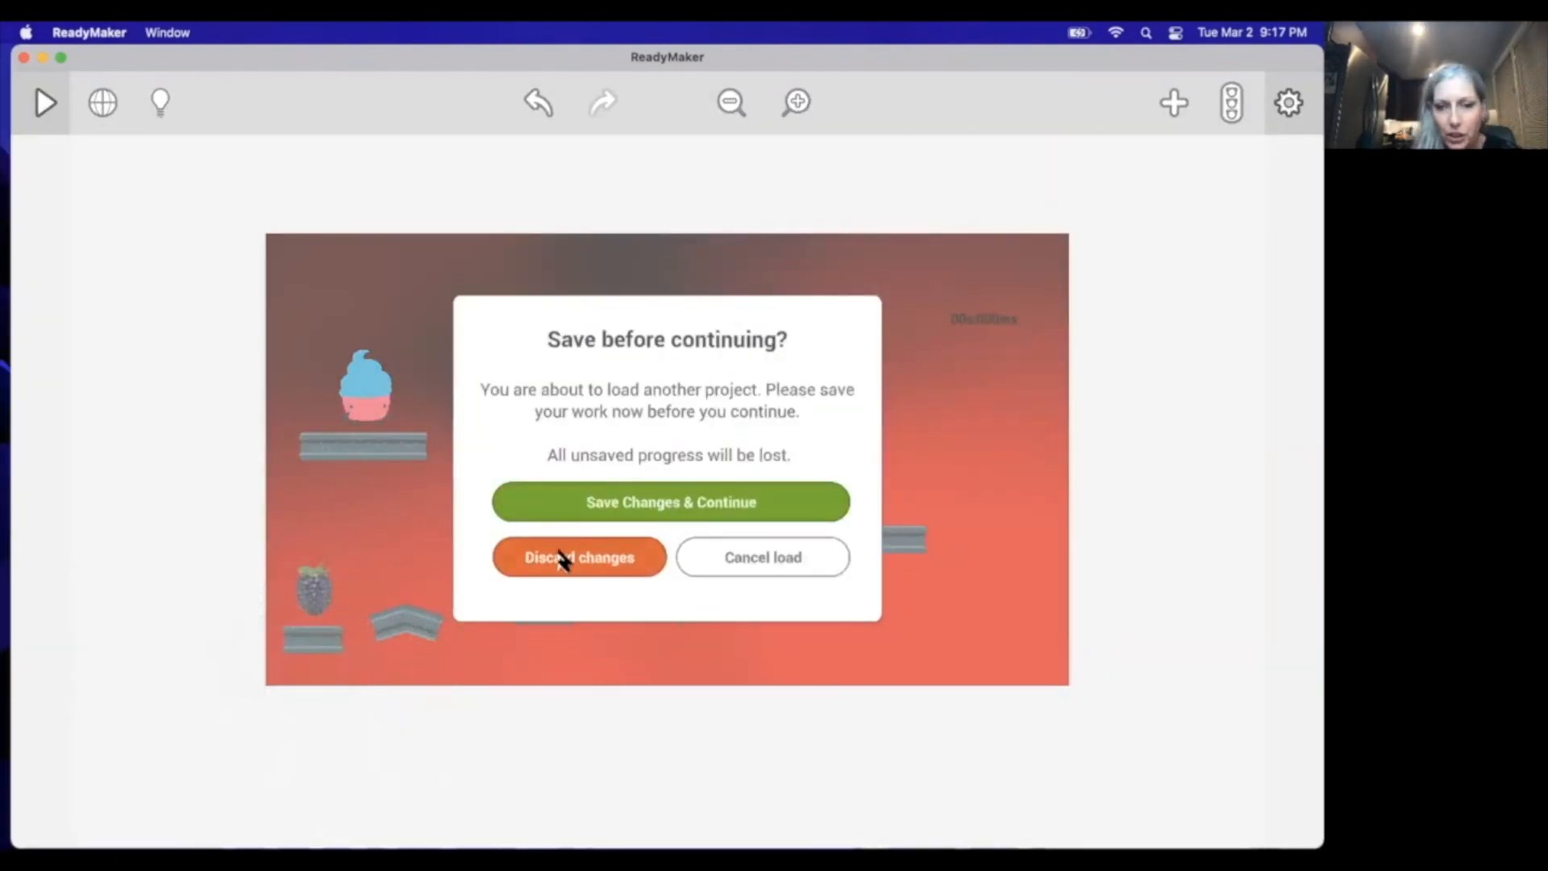
click(797, 572)
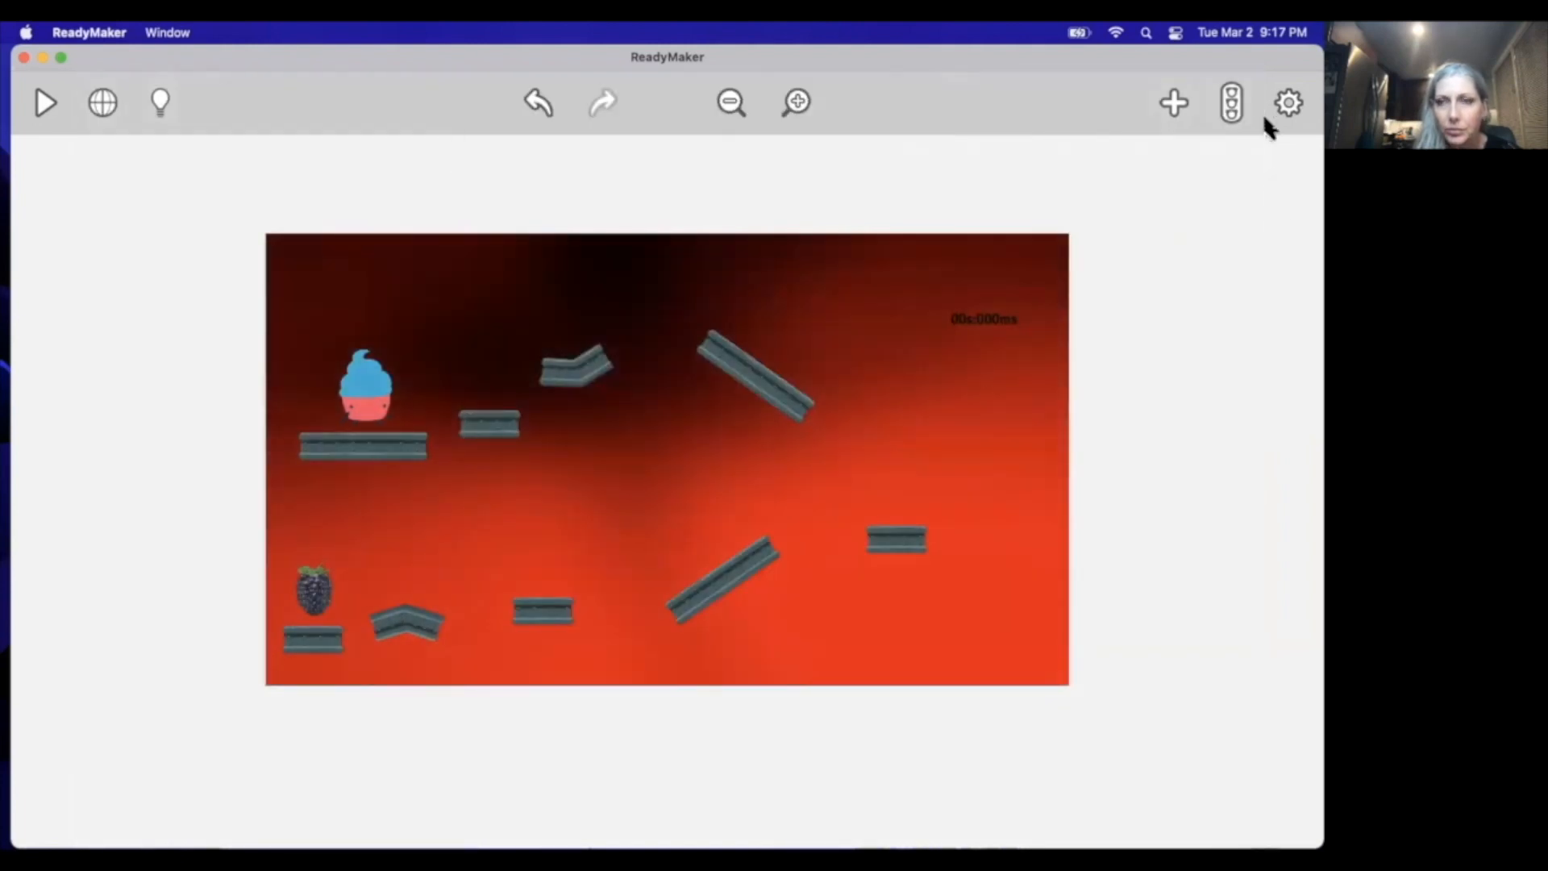
Step: Exit the editor to My Projects, accepting the loss of unsaved progress, and start playing the red Level 1 project
click(1284, 112)
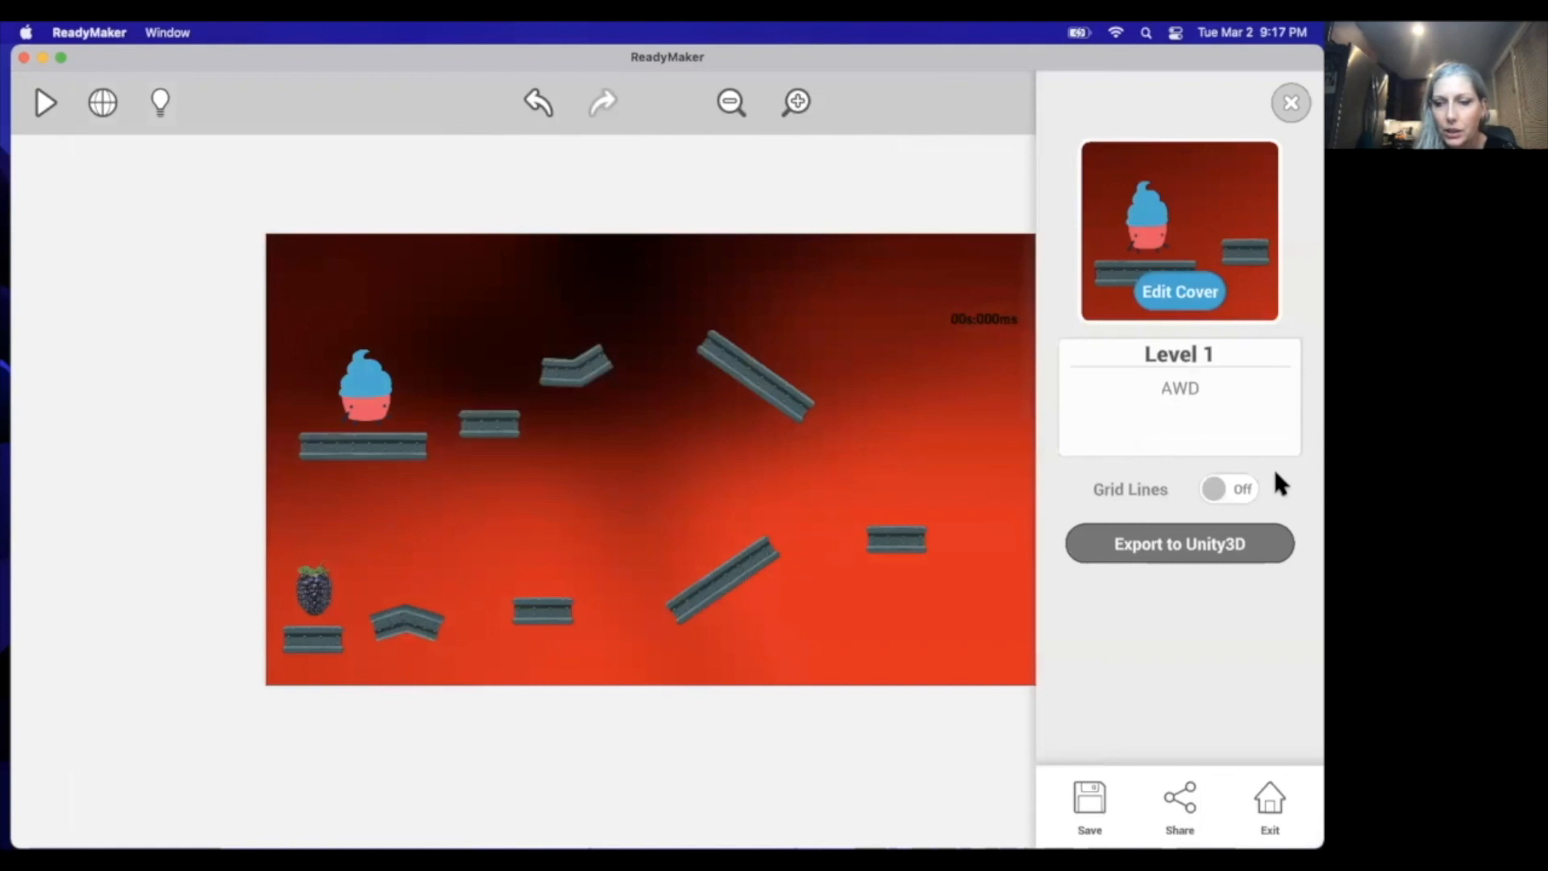
click(1270, 802)
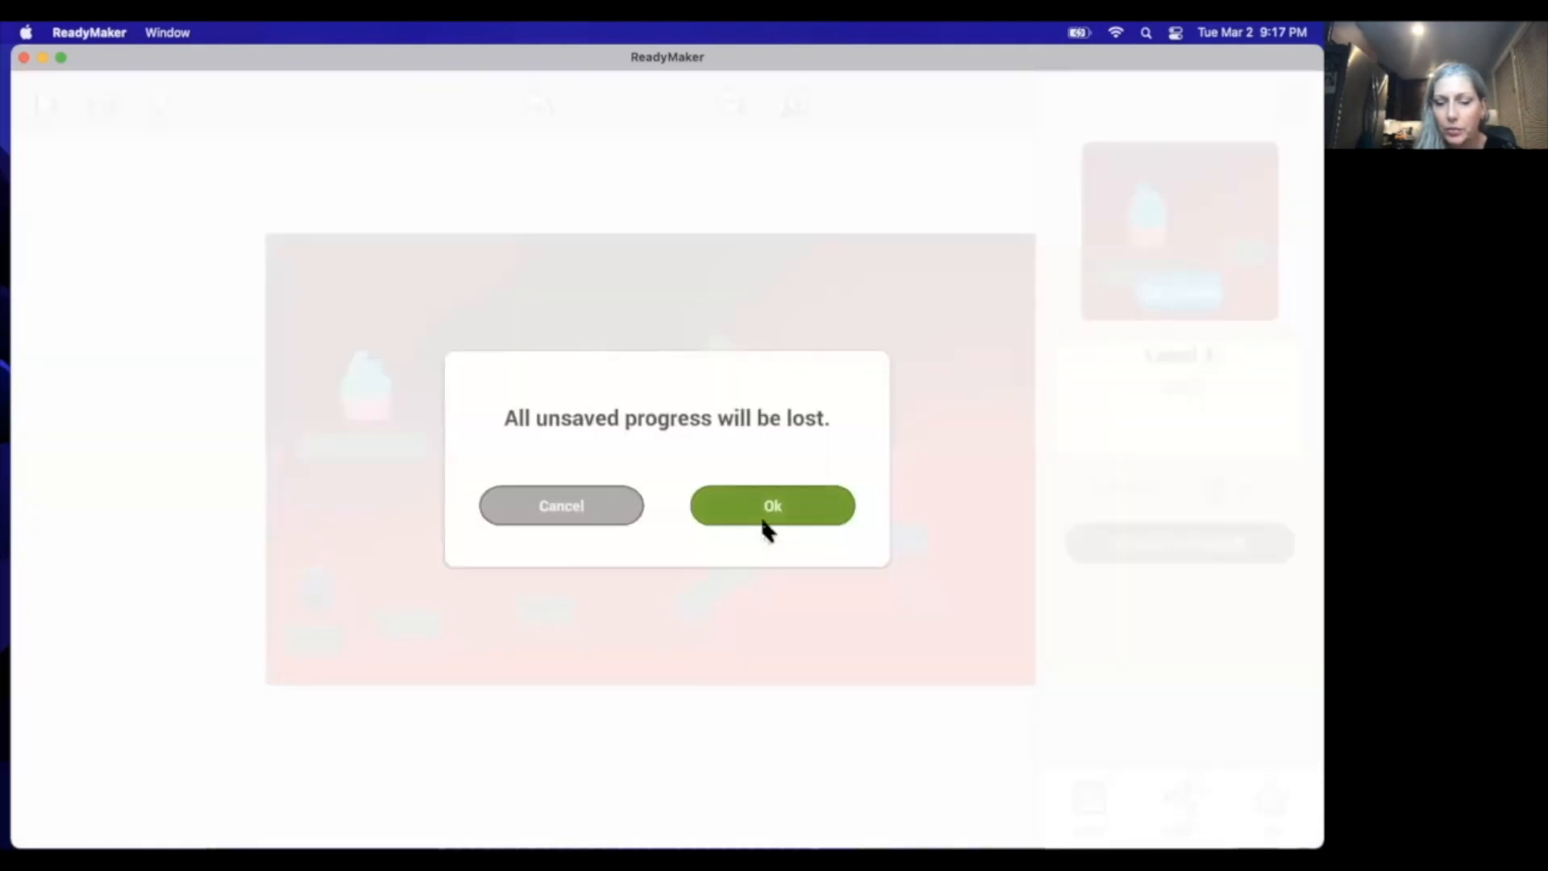
click(765, 522)
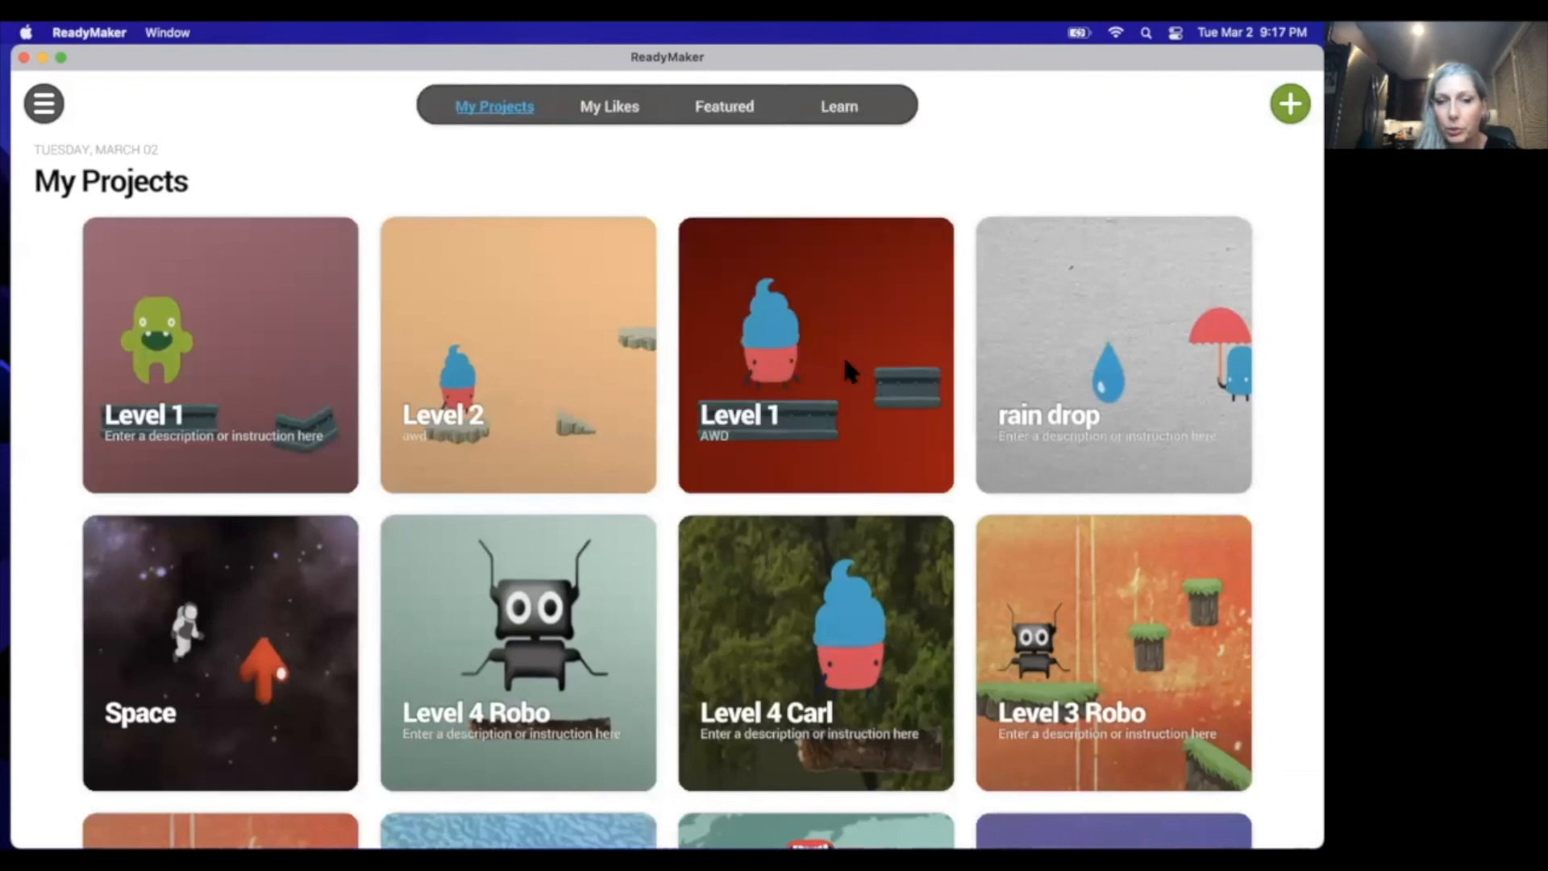
click(846, 370)
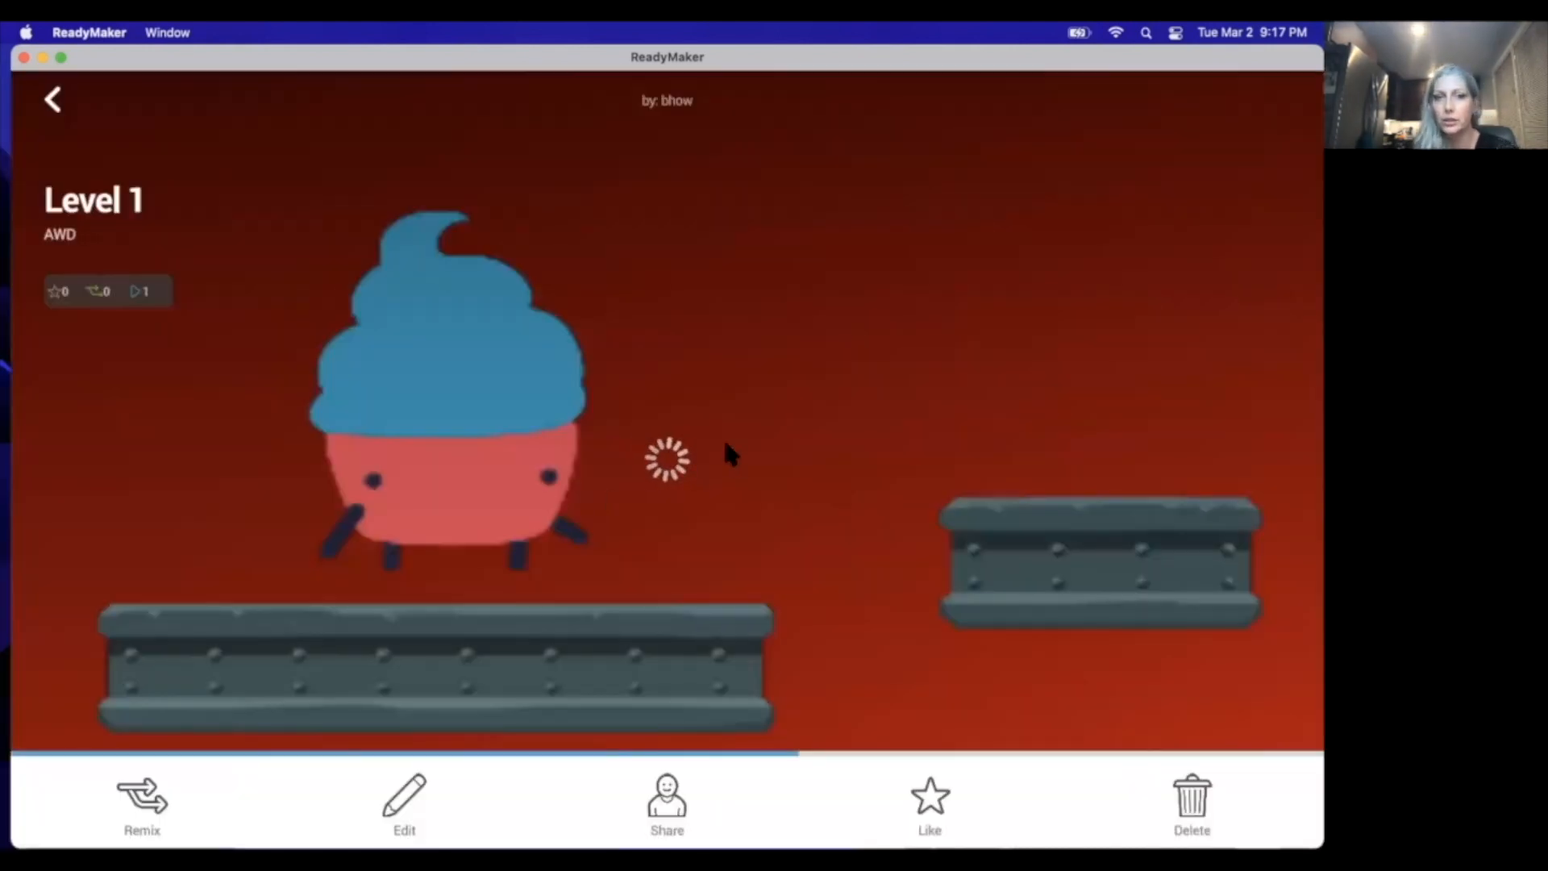
click(674, 448)
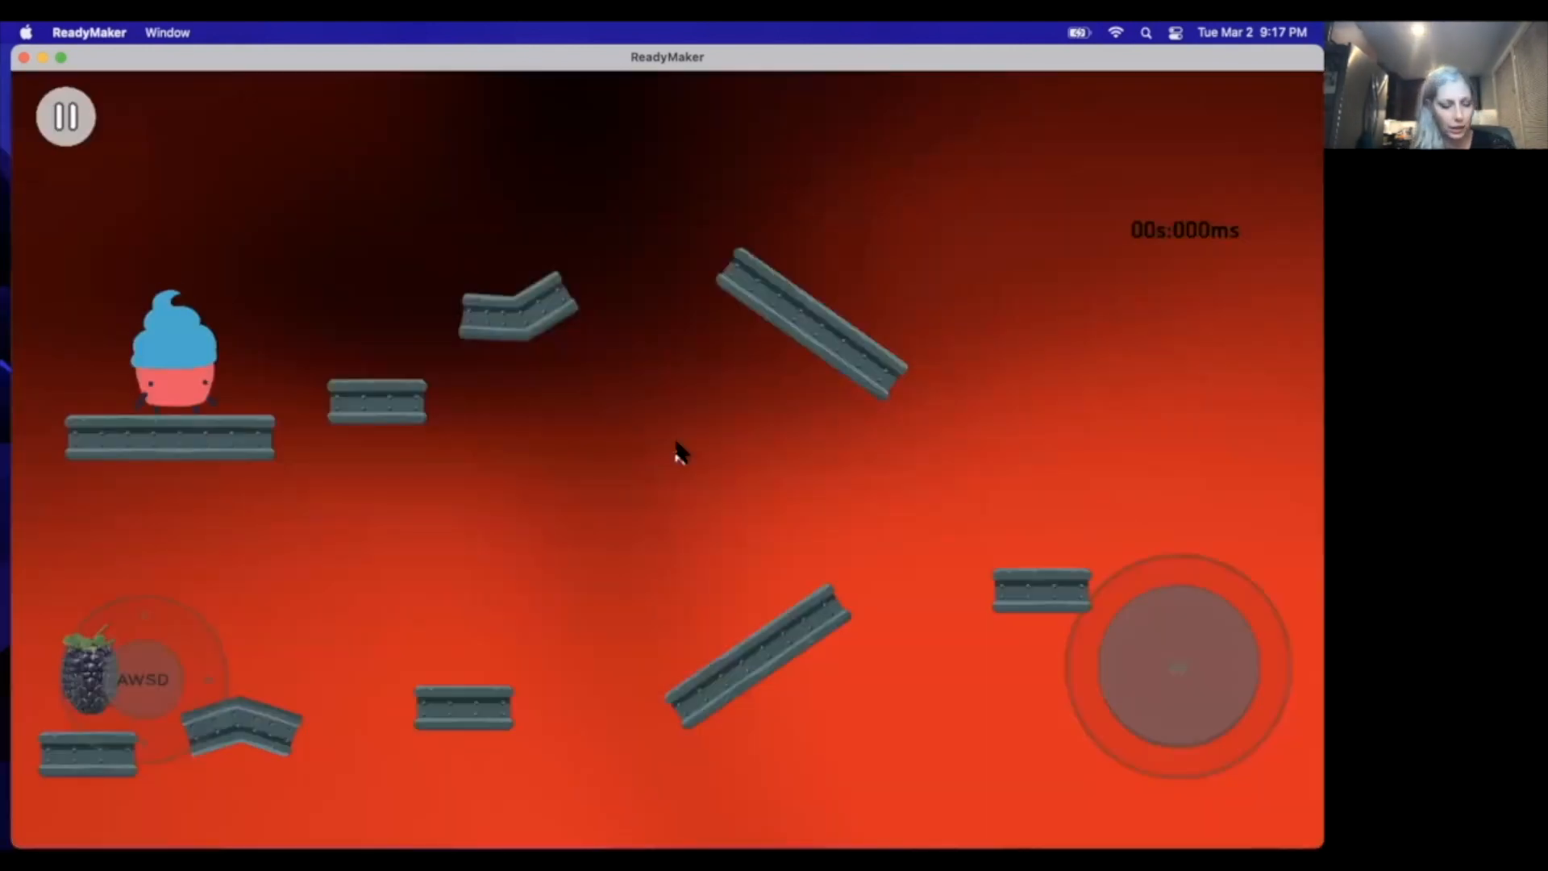
Step: Guide Cupcake Carl over the platforms to the blackberry to test the Level 2 load
key(w)
key(w)
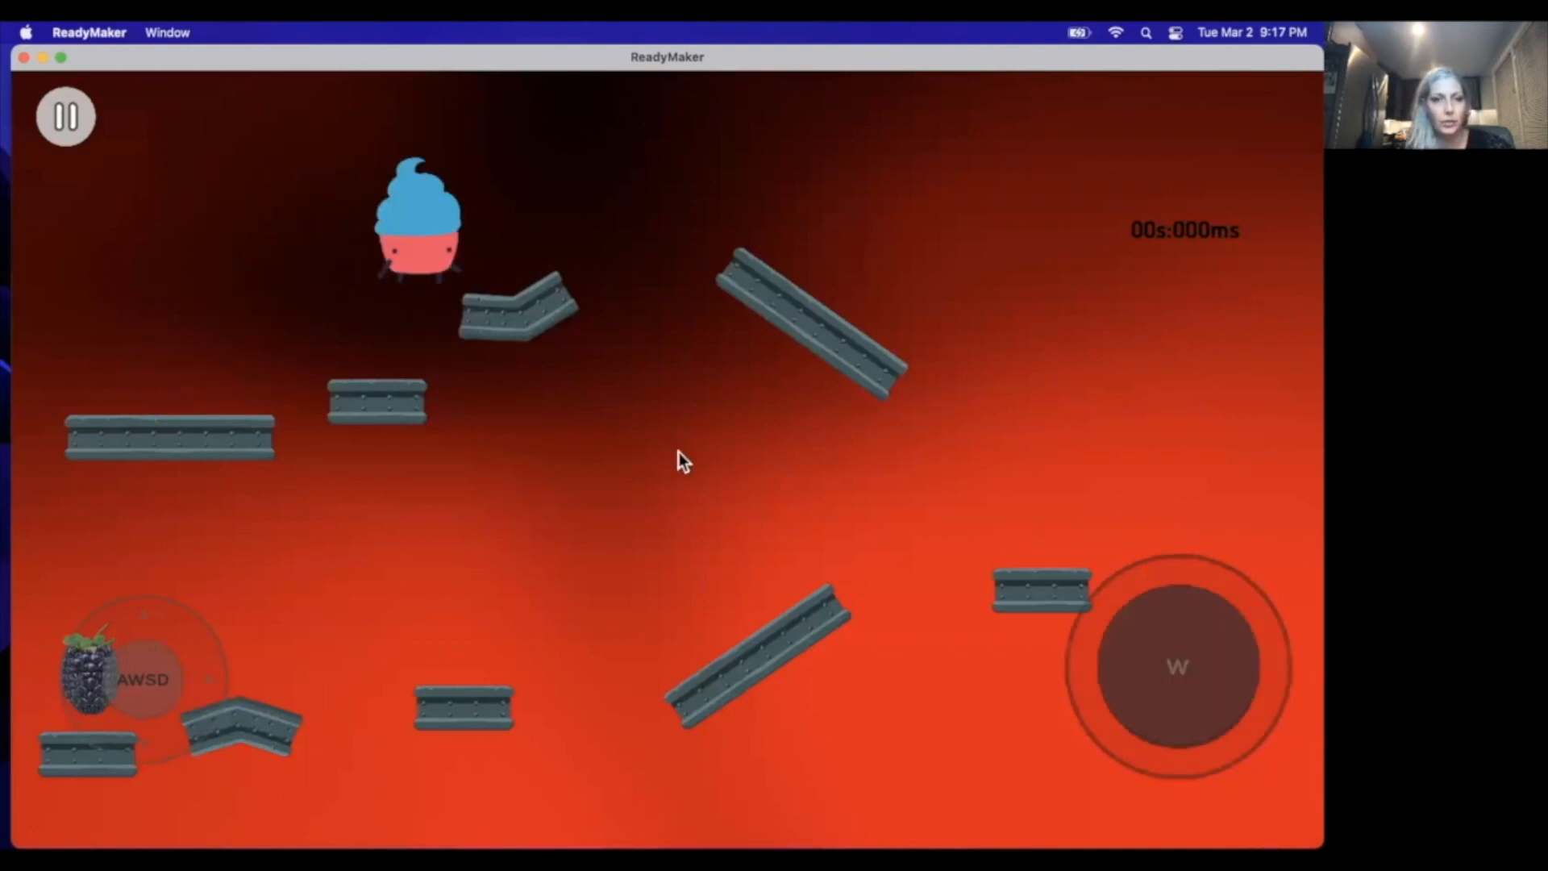
key(w)
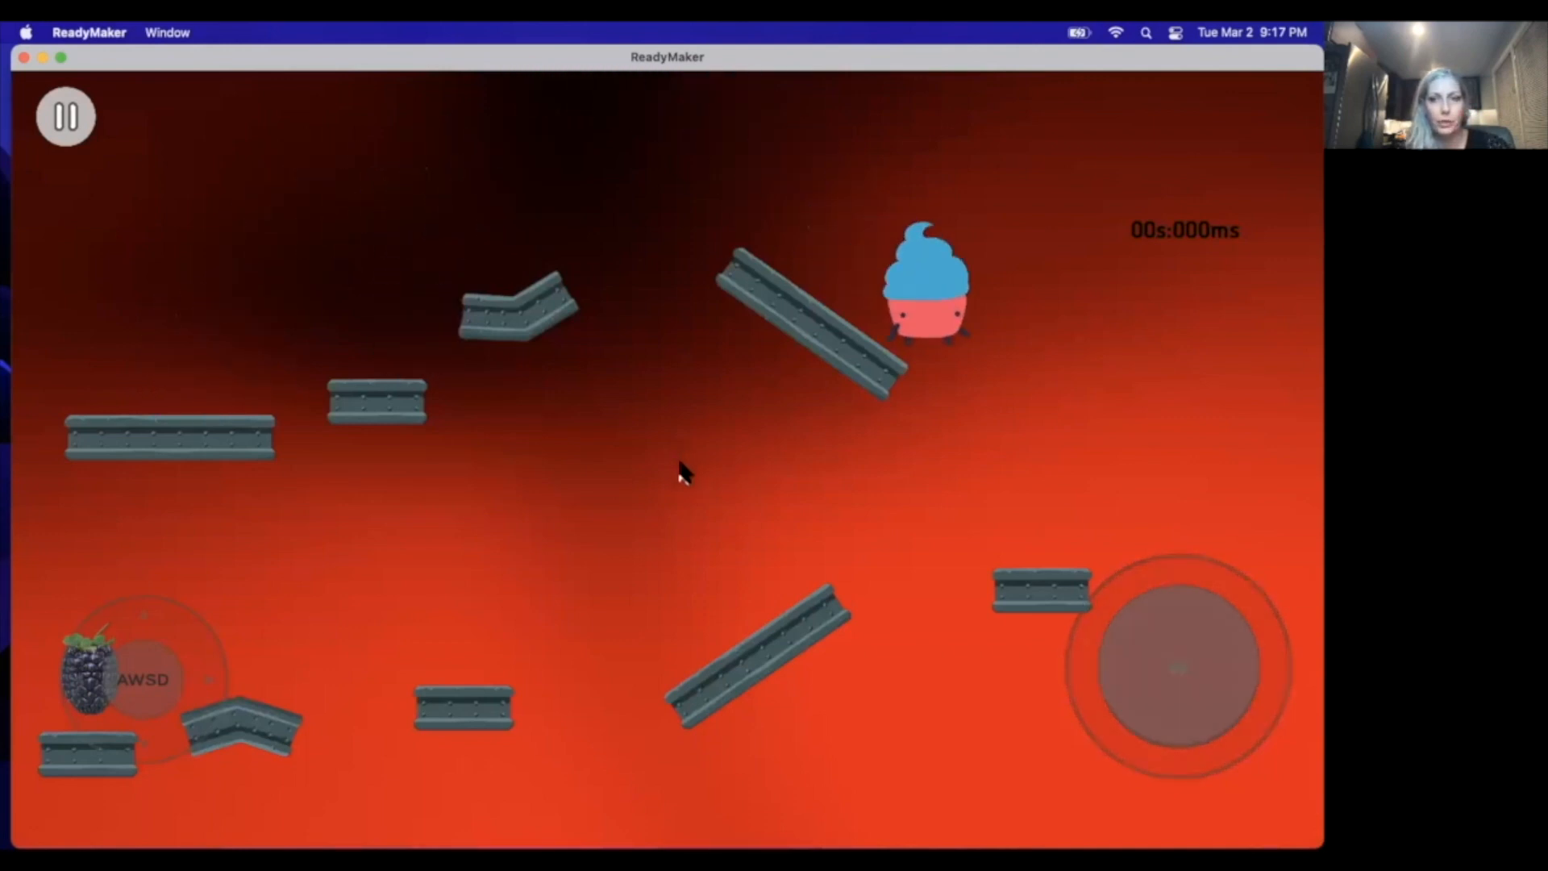
key(w)
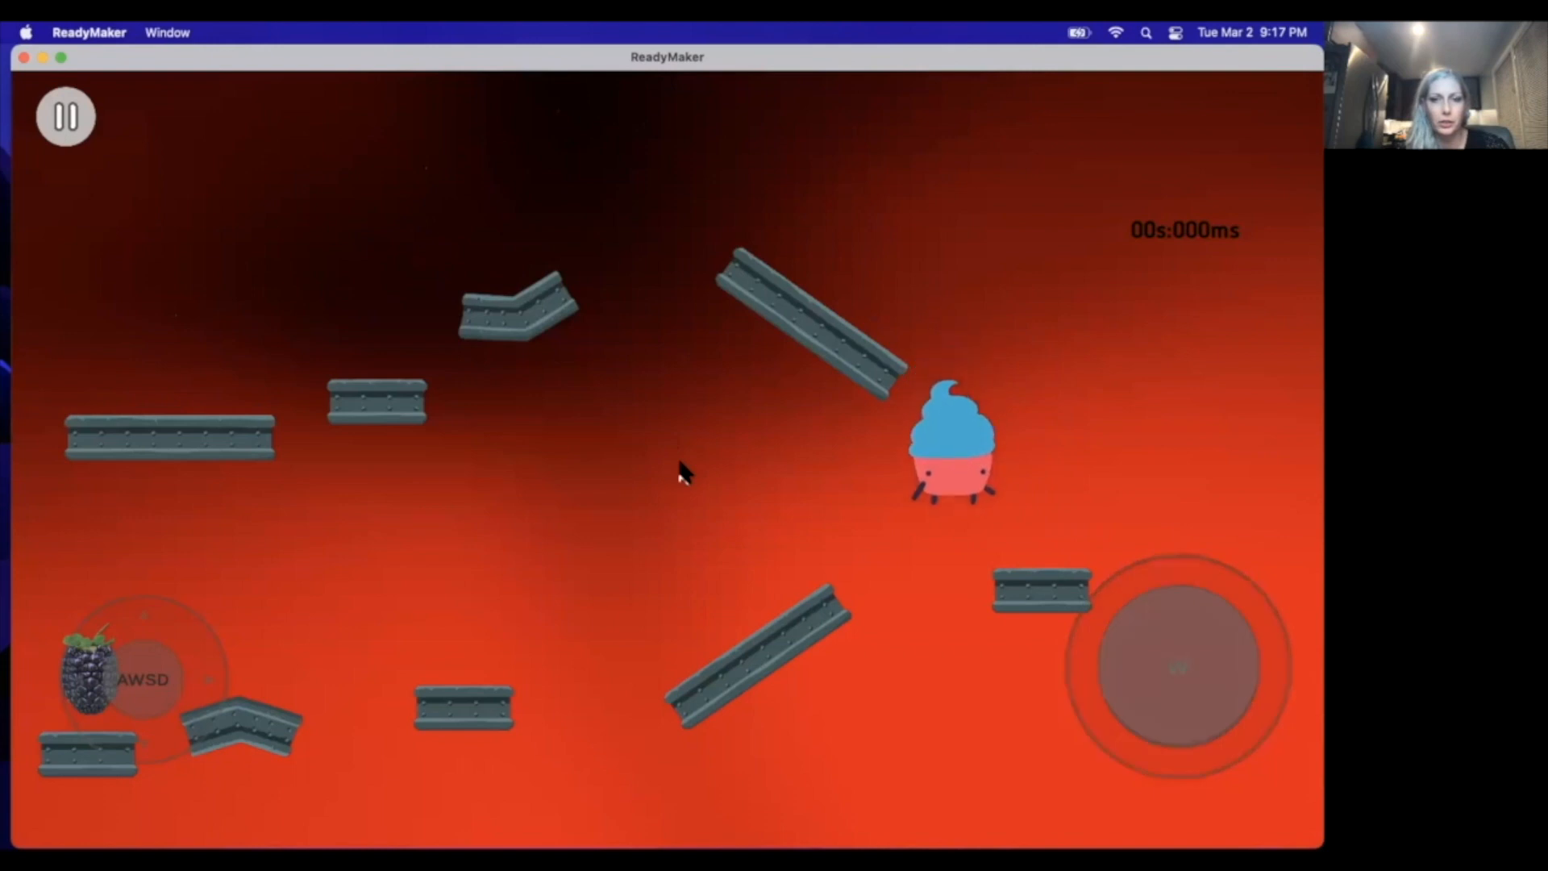
key(w)
key(w)
key(w)
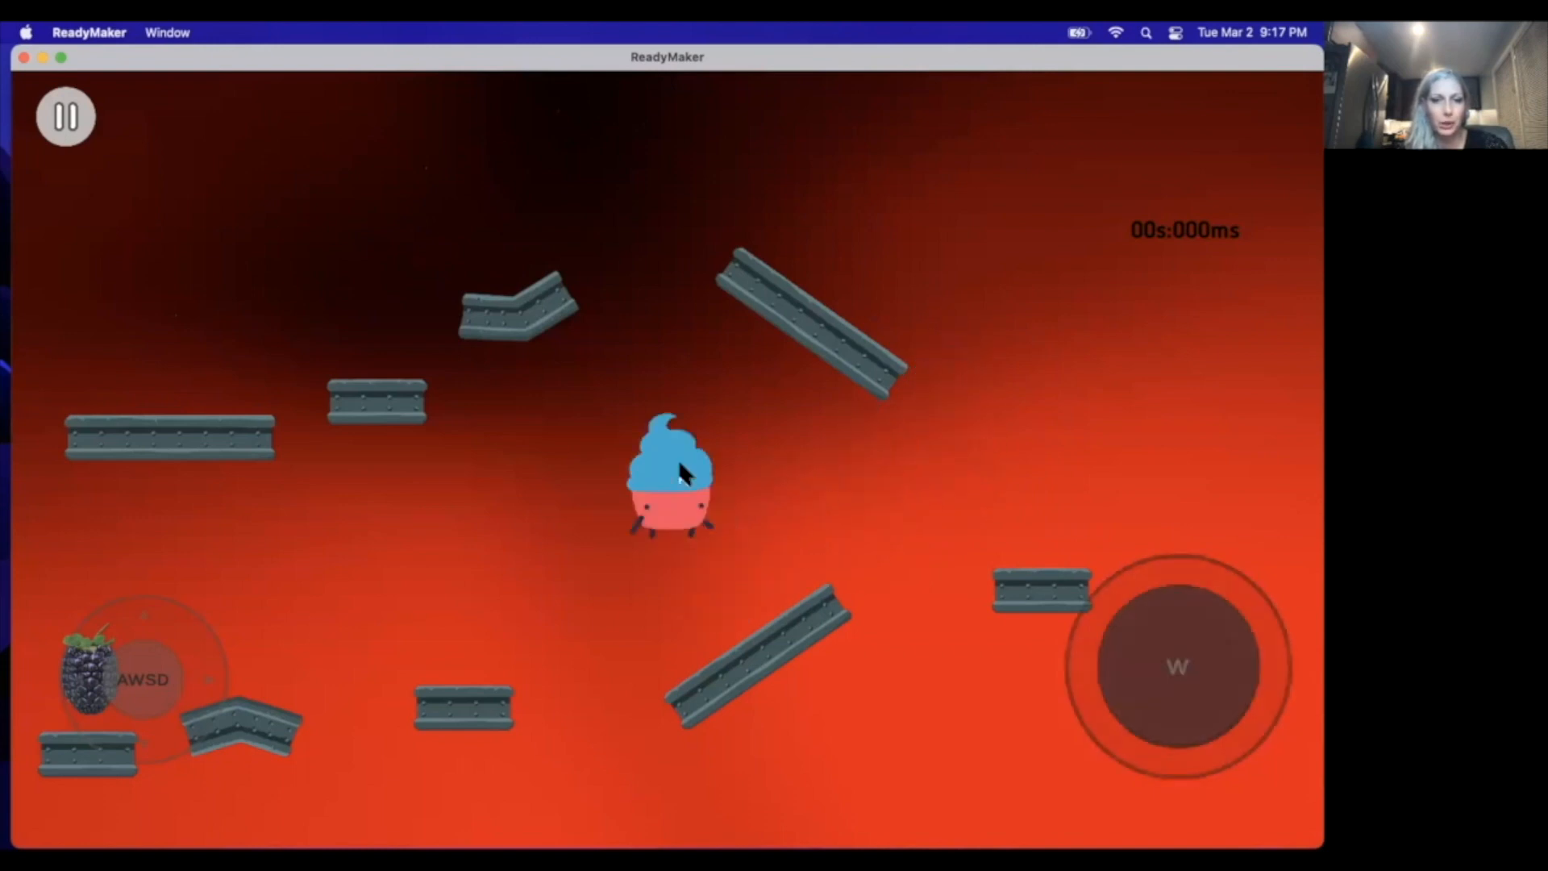
key(w)
key(w)
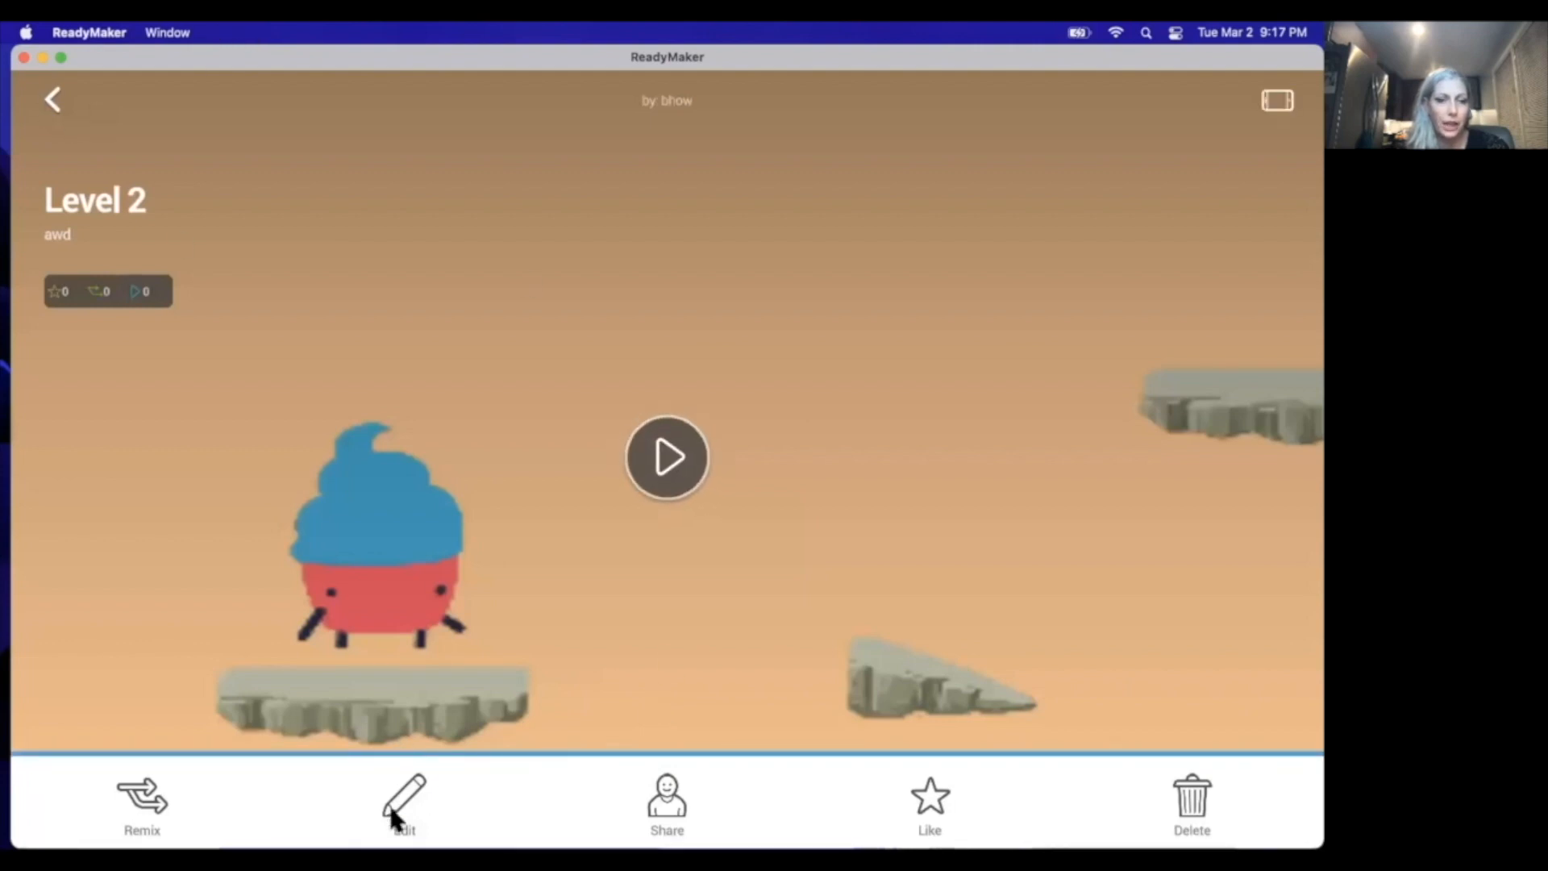
Step: Reopen the red Level 1 project for editing and move the Timer level 2 label outside the scene, beyond its right edge
click(53, 102)
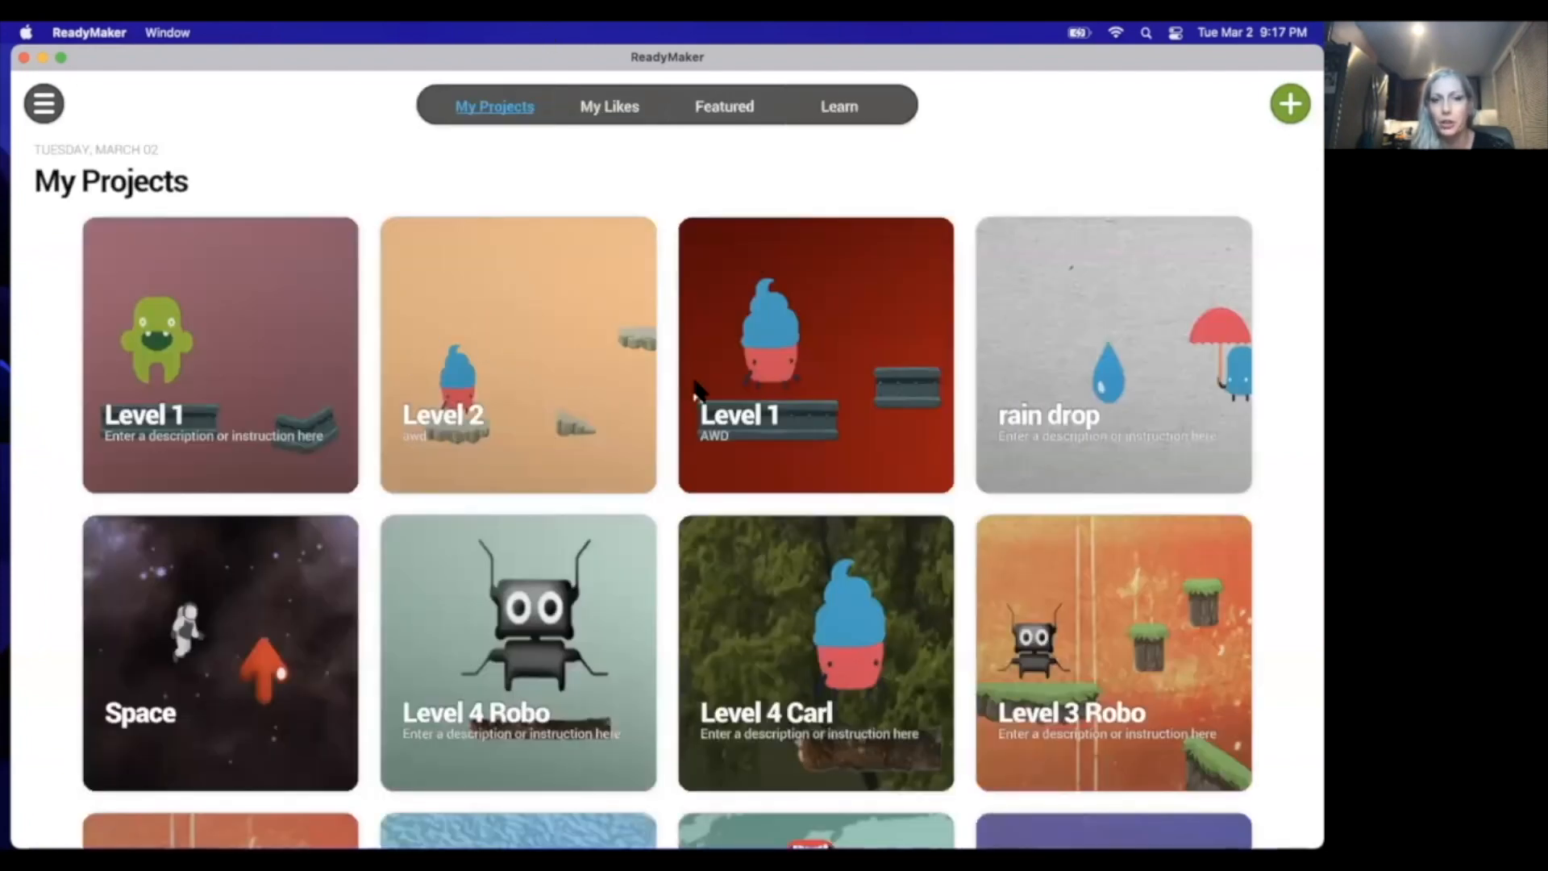
click(802, 342)
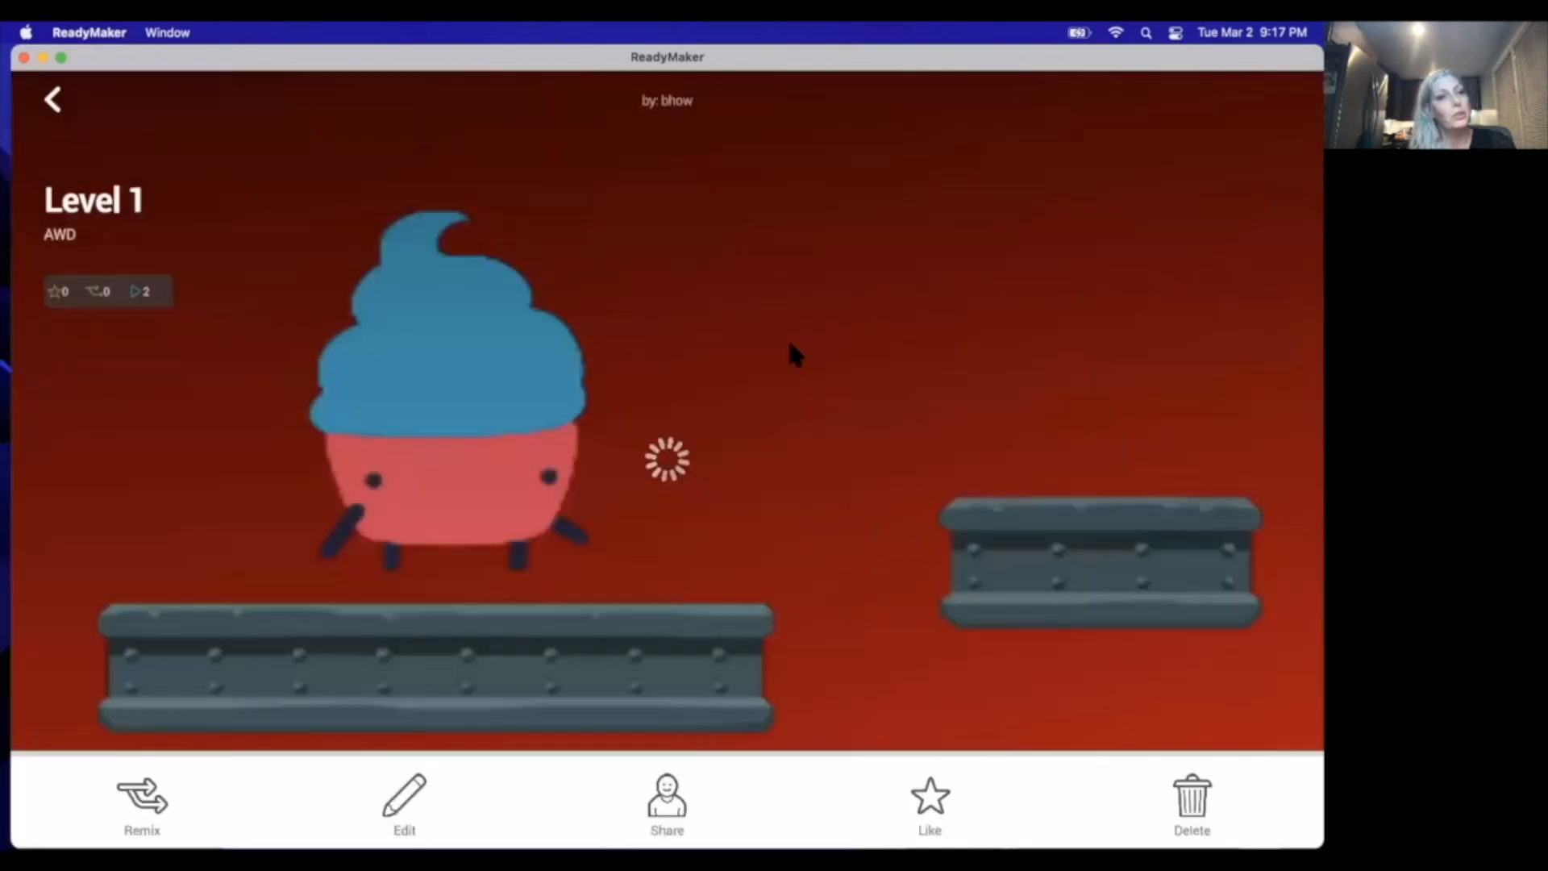
click(404, 798)
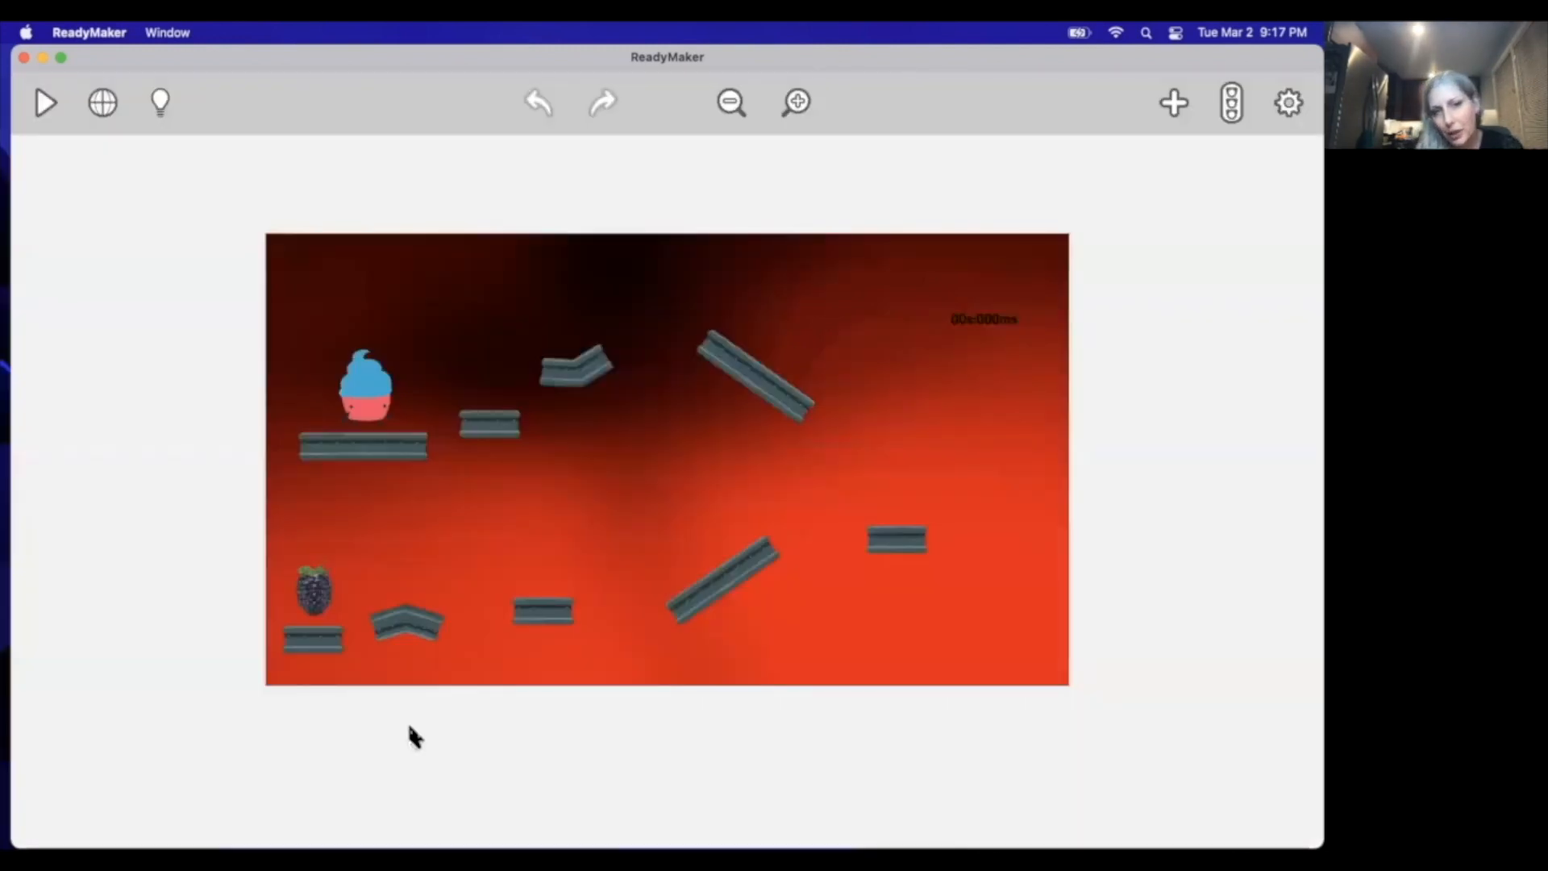
click(968, 324)
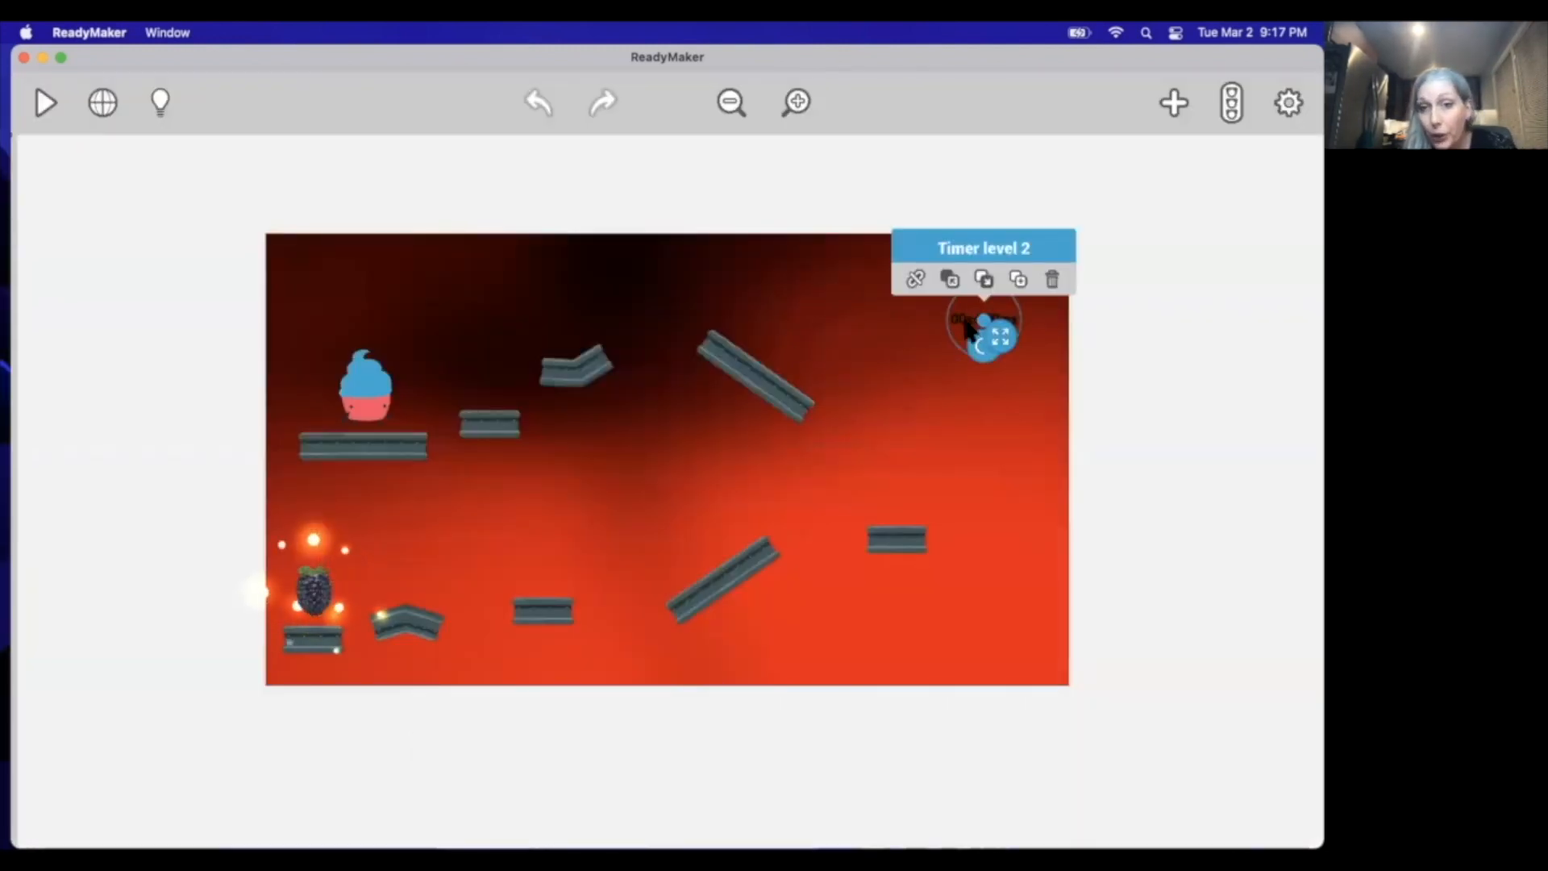
drag(975, 320, 1187, 297)
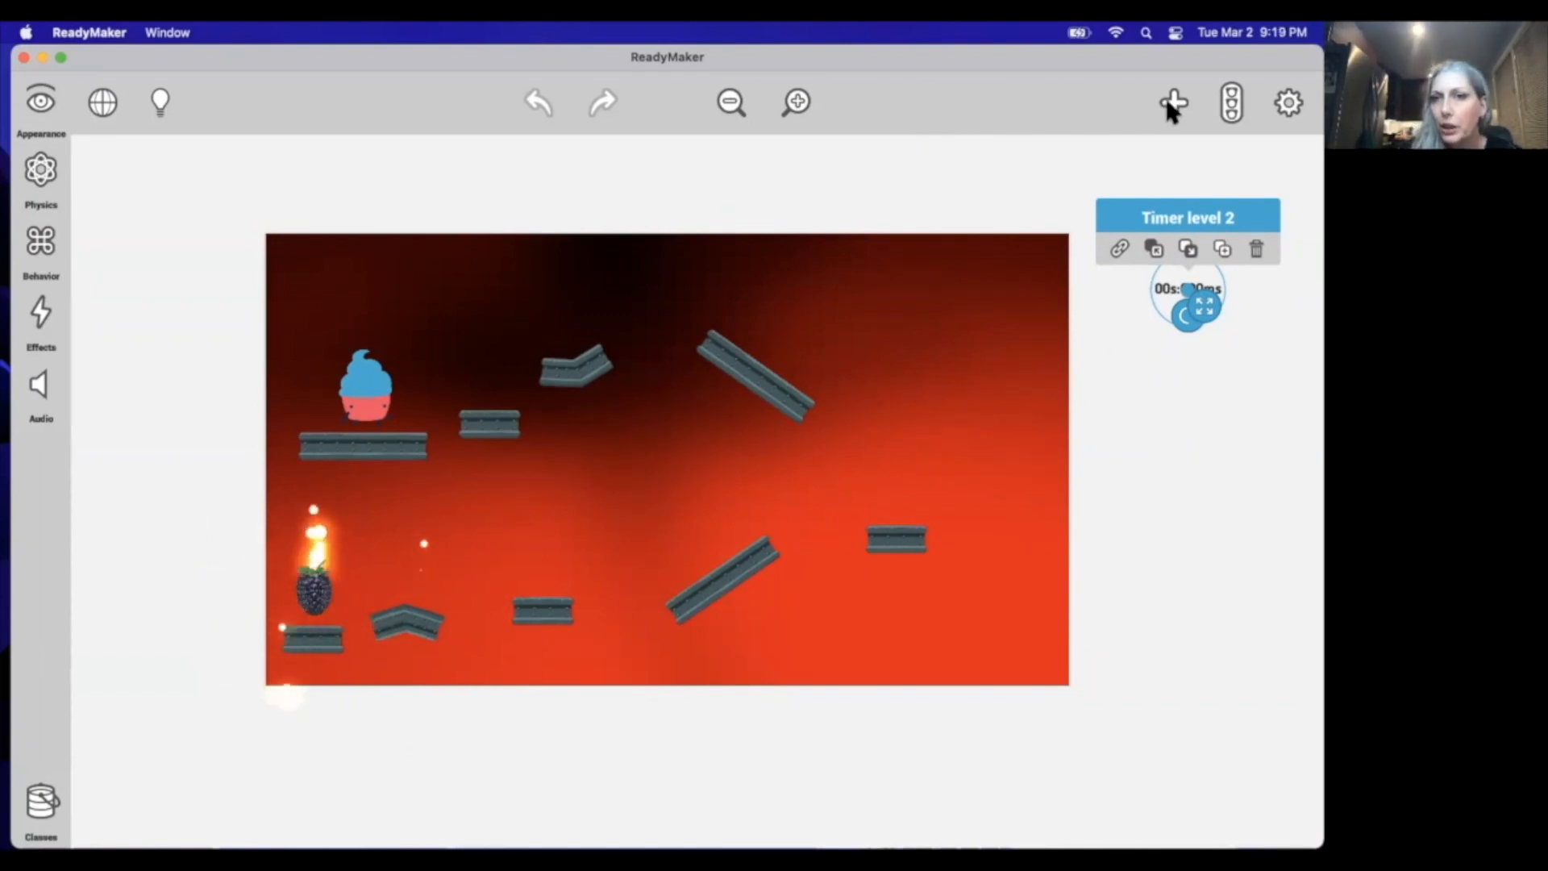
Step: Search the asset library for "you lose" and clear the search
click(1174, 102)
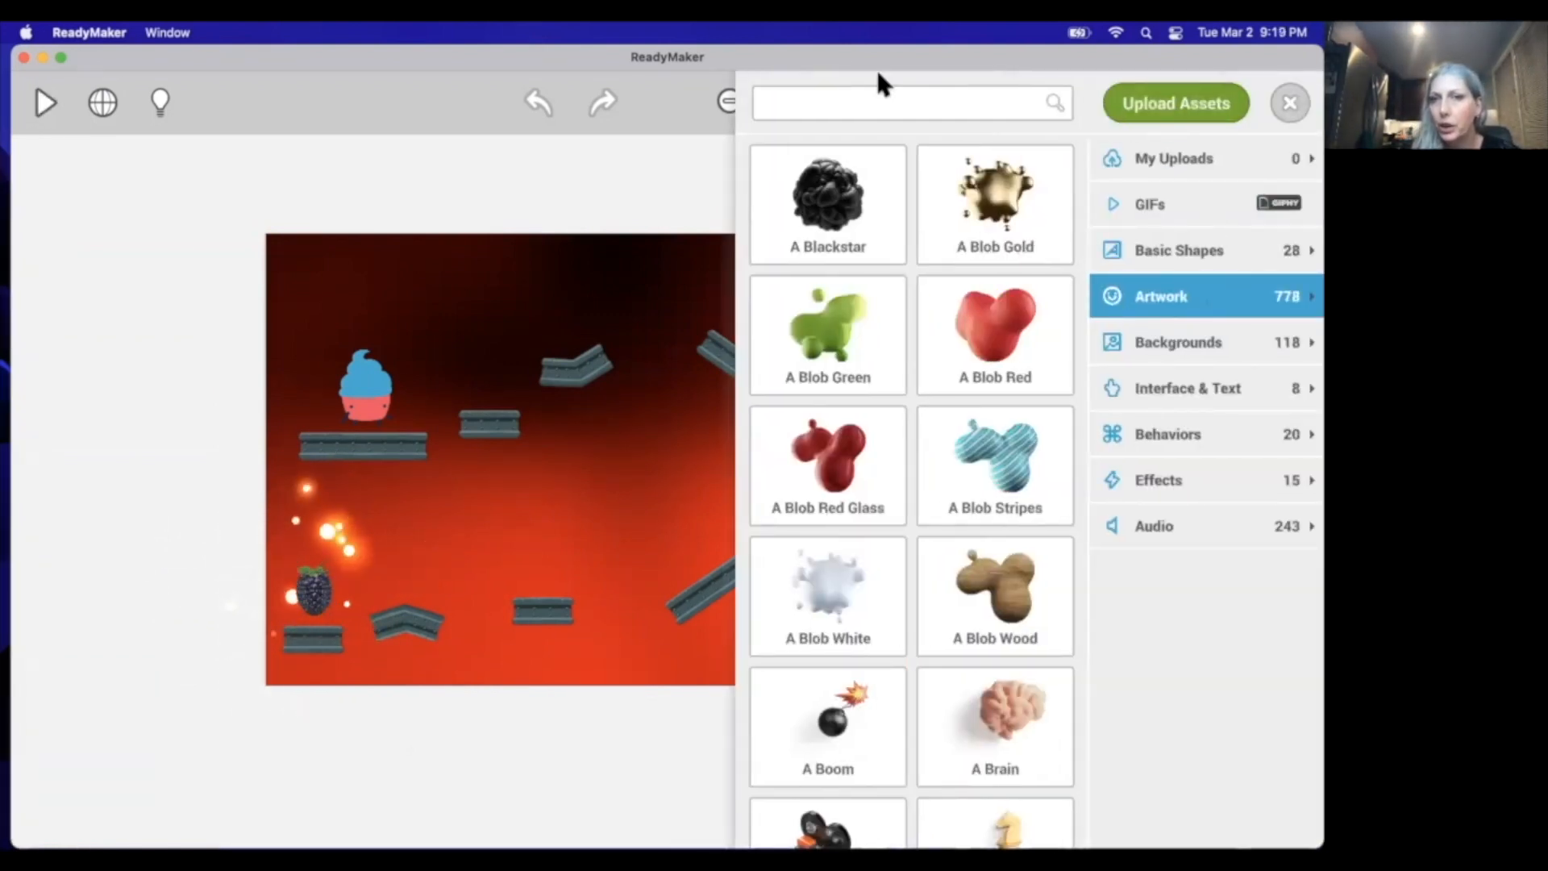
click(843, 102)
text(youl)
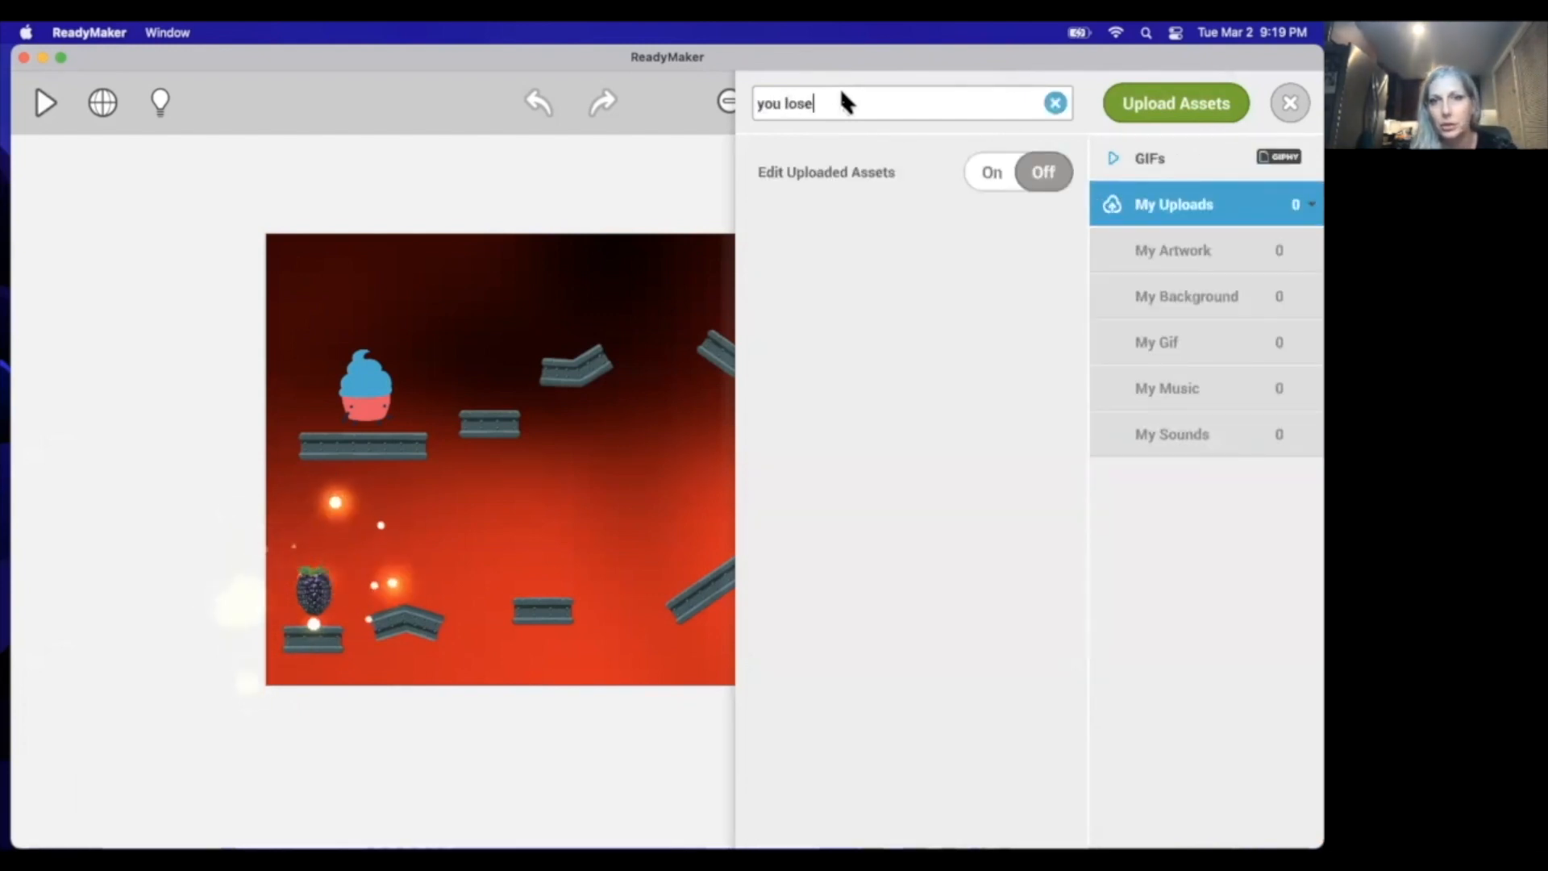
key(BackSpace)
key(BackSpace)
key(BackSpace)
key(BackSpace)
key(BackSpace)
key(BackSpace)
key(BackSpace)
key(BackSpace)
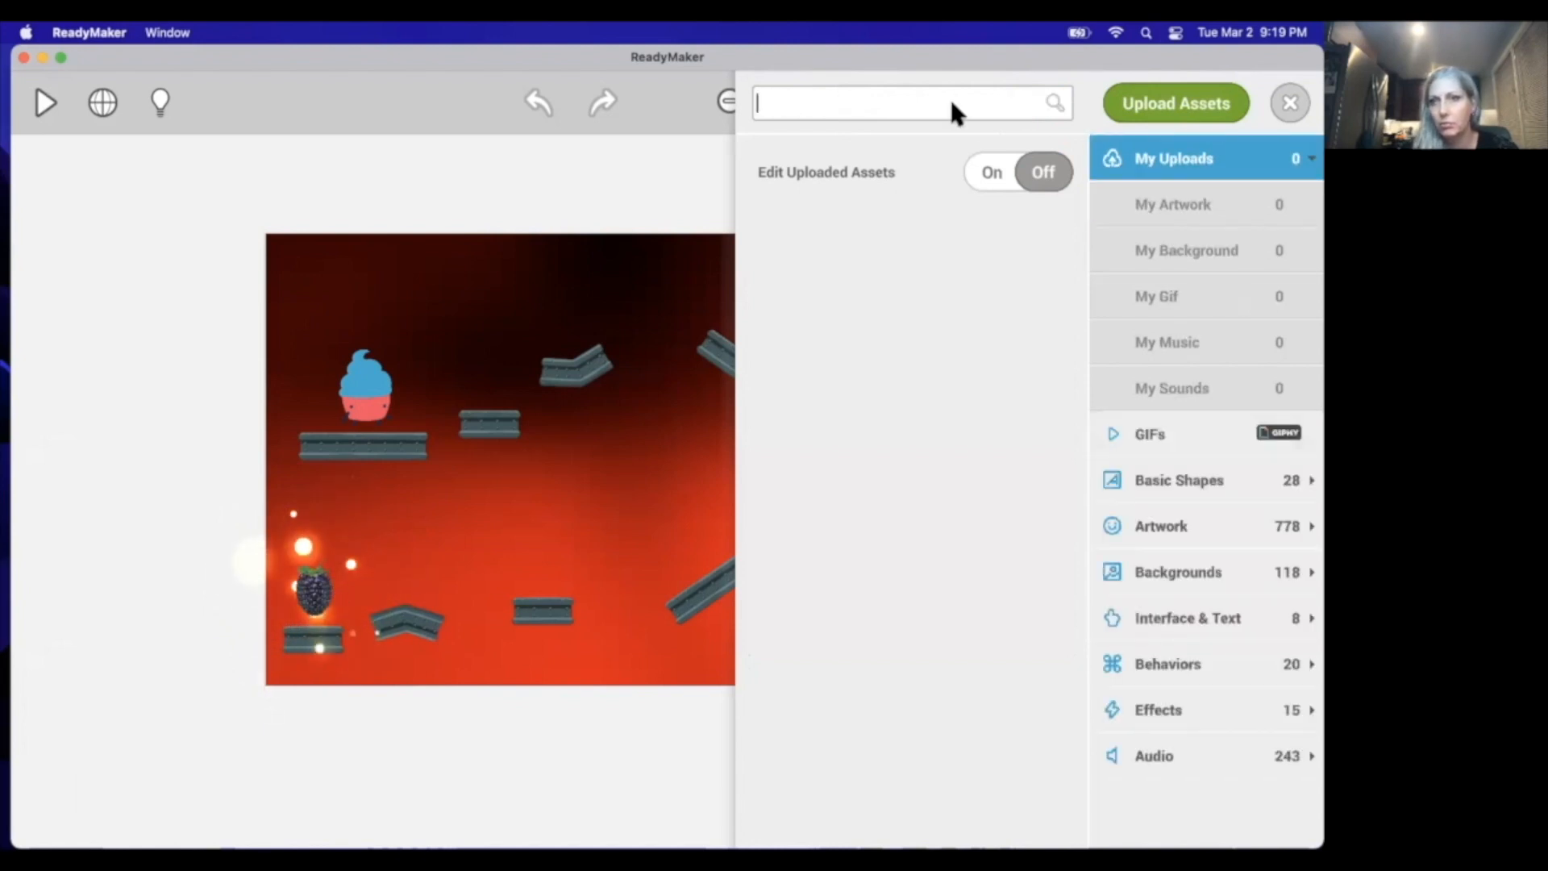
Step: Search the Artwork assets for "lose" and clear the search
click(1180, 528)
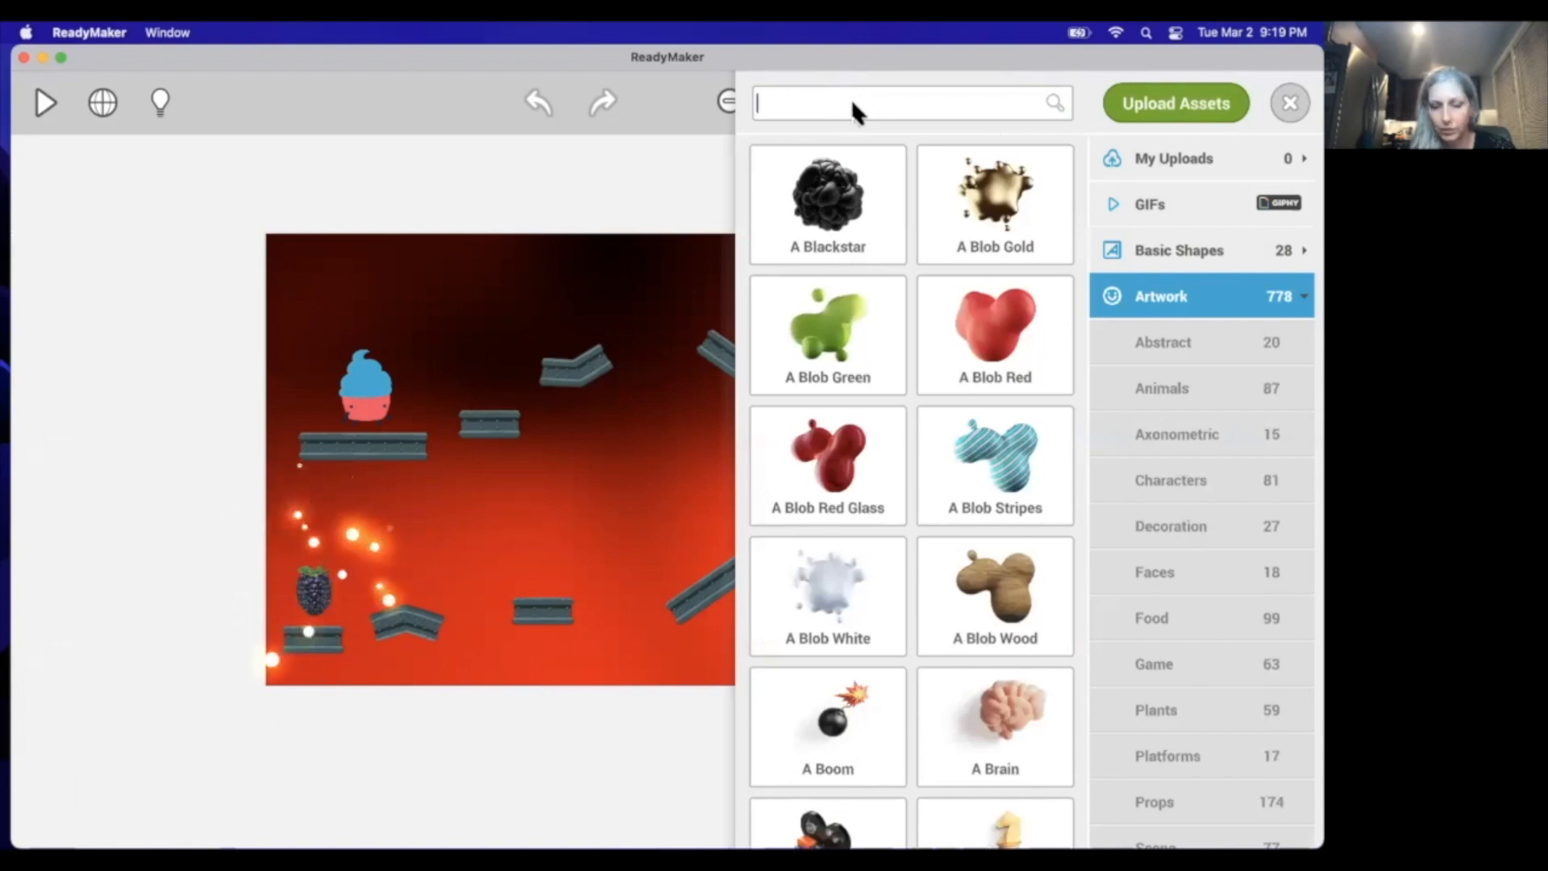
click(857, 110)
text(lose)
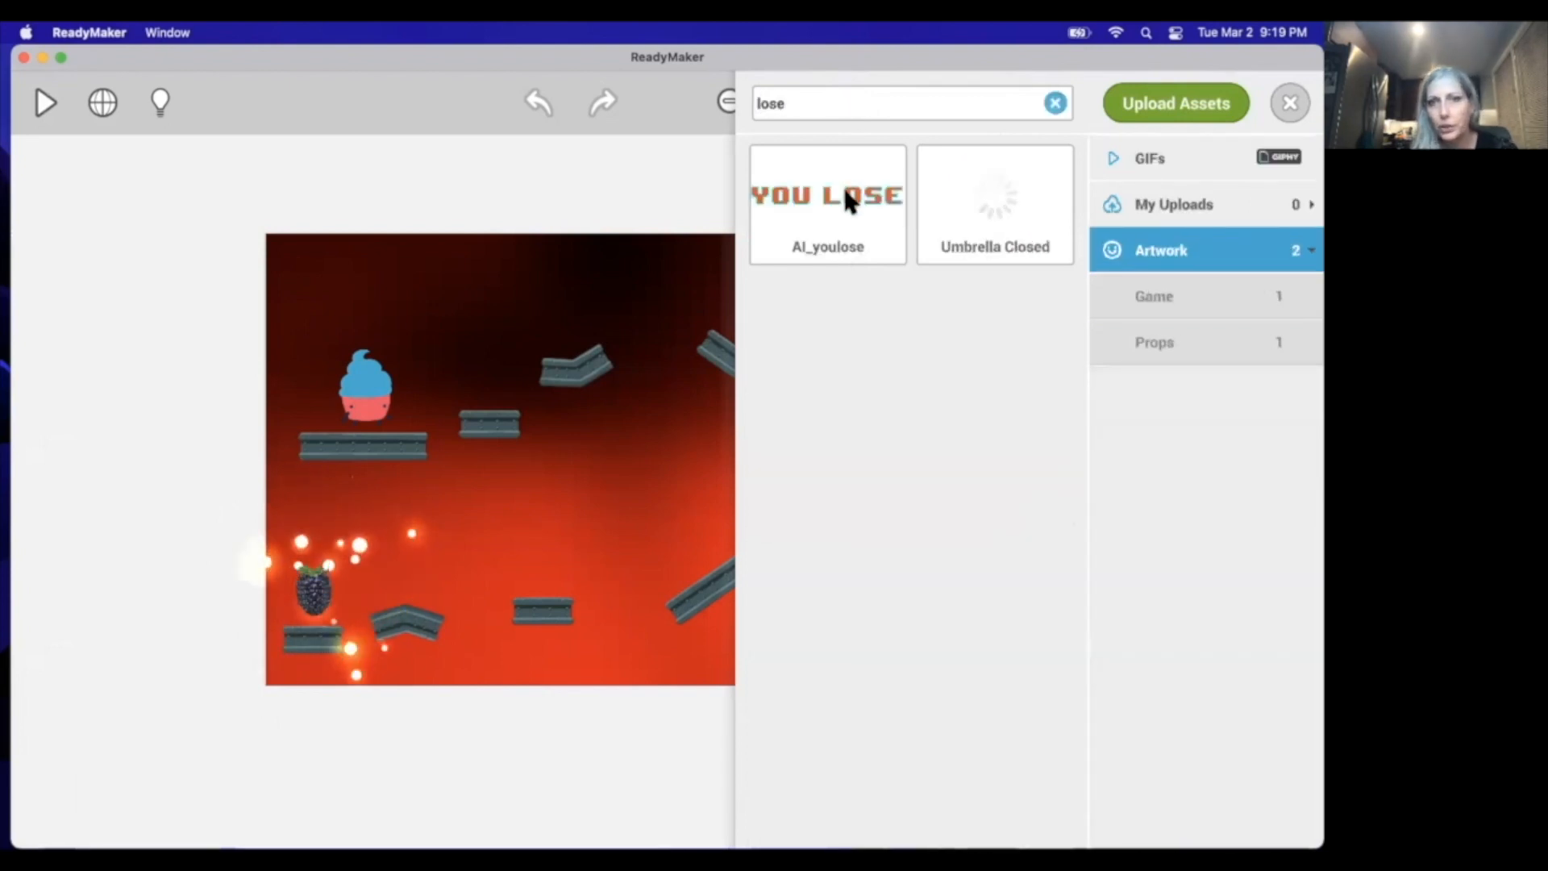
click(1290, 102)
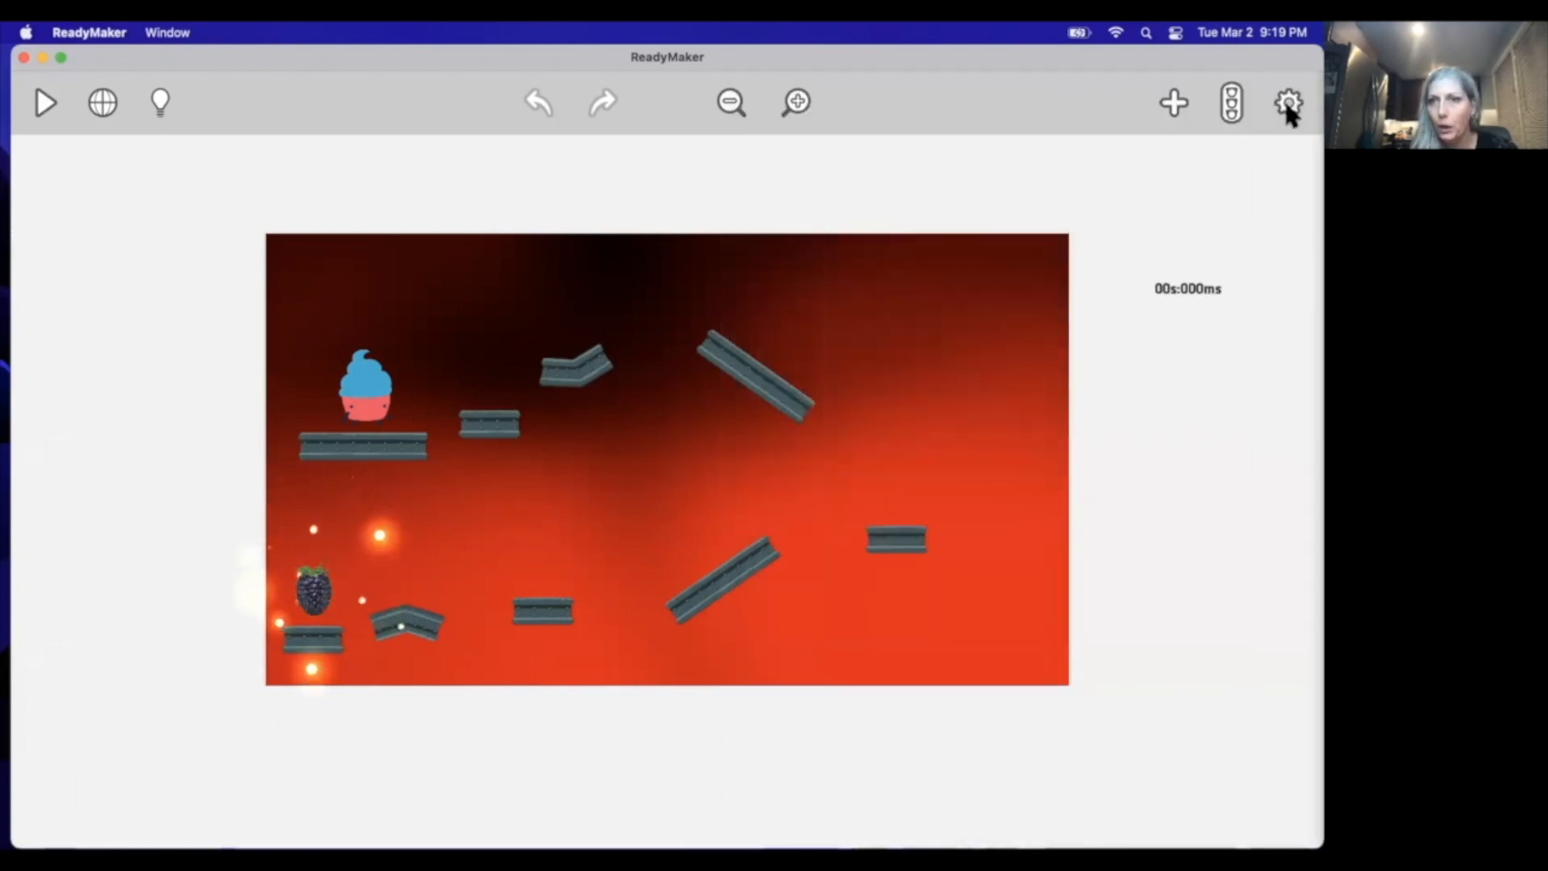
click(1179, 99)
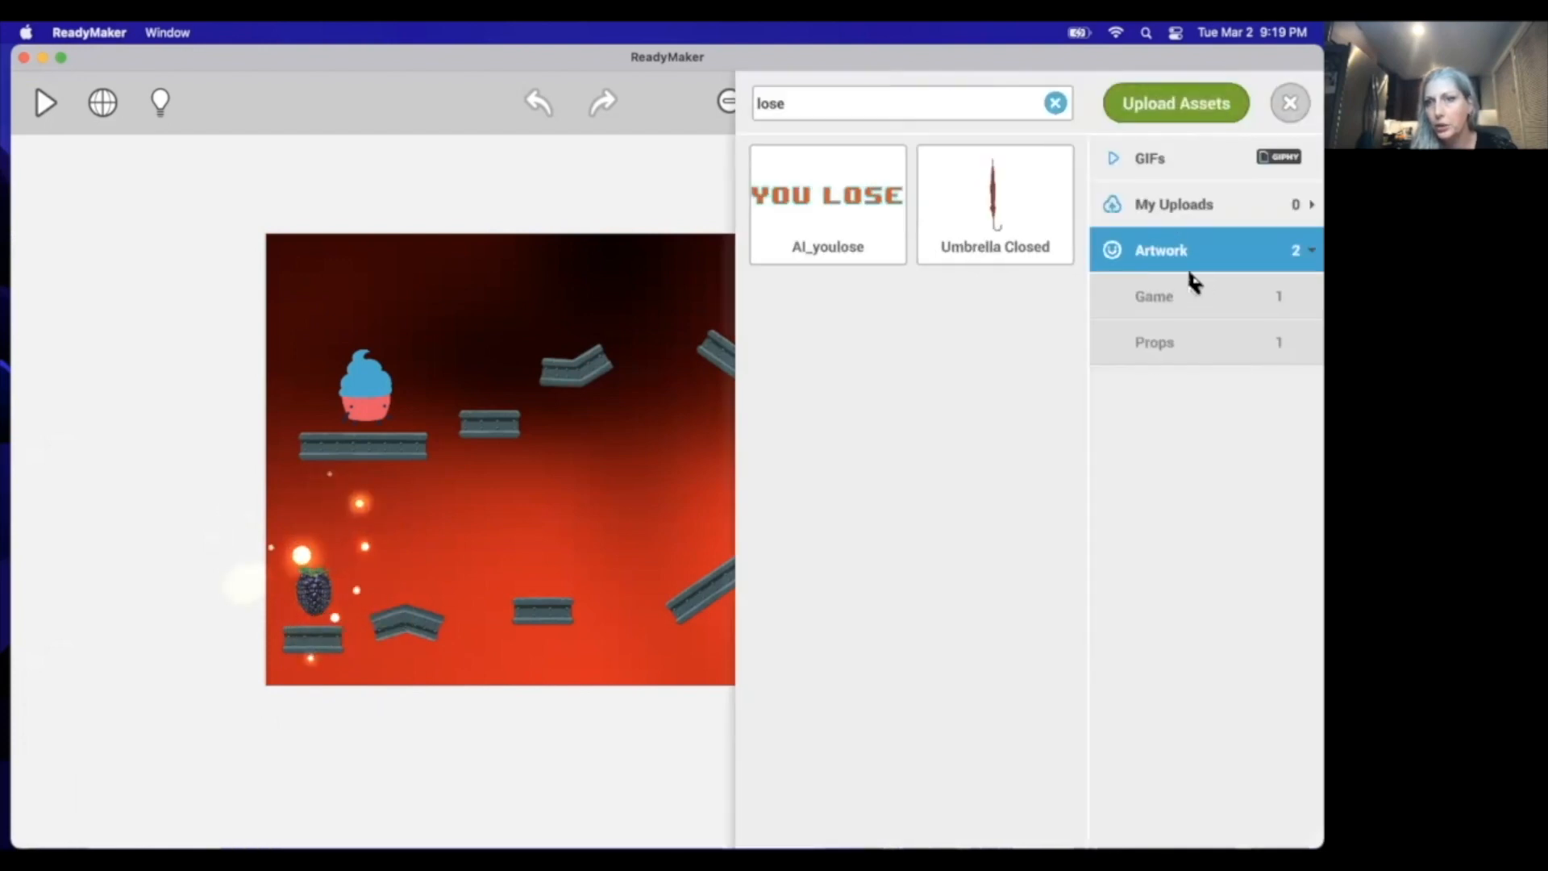
click(1055, 103)
Step: Add a Text Box from the Interface & Text assets just above the scene
click(1305, 300)
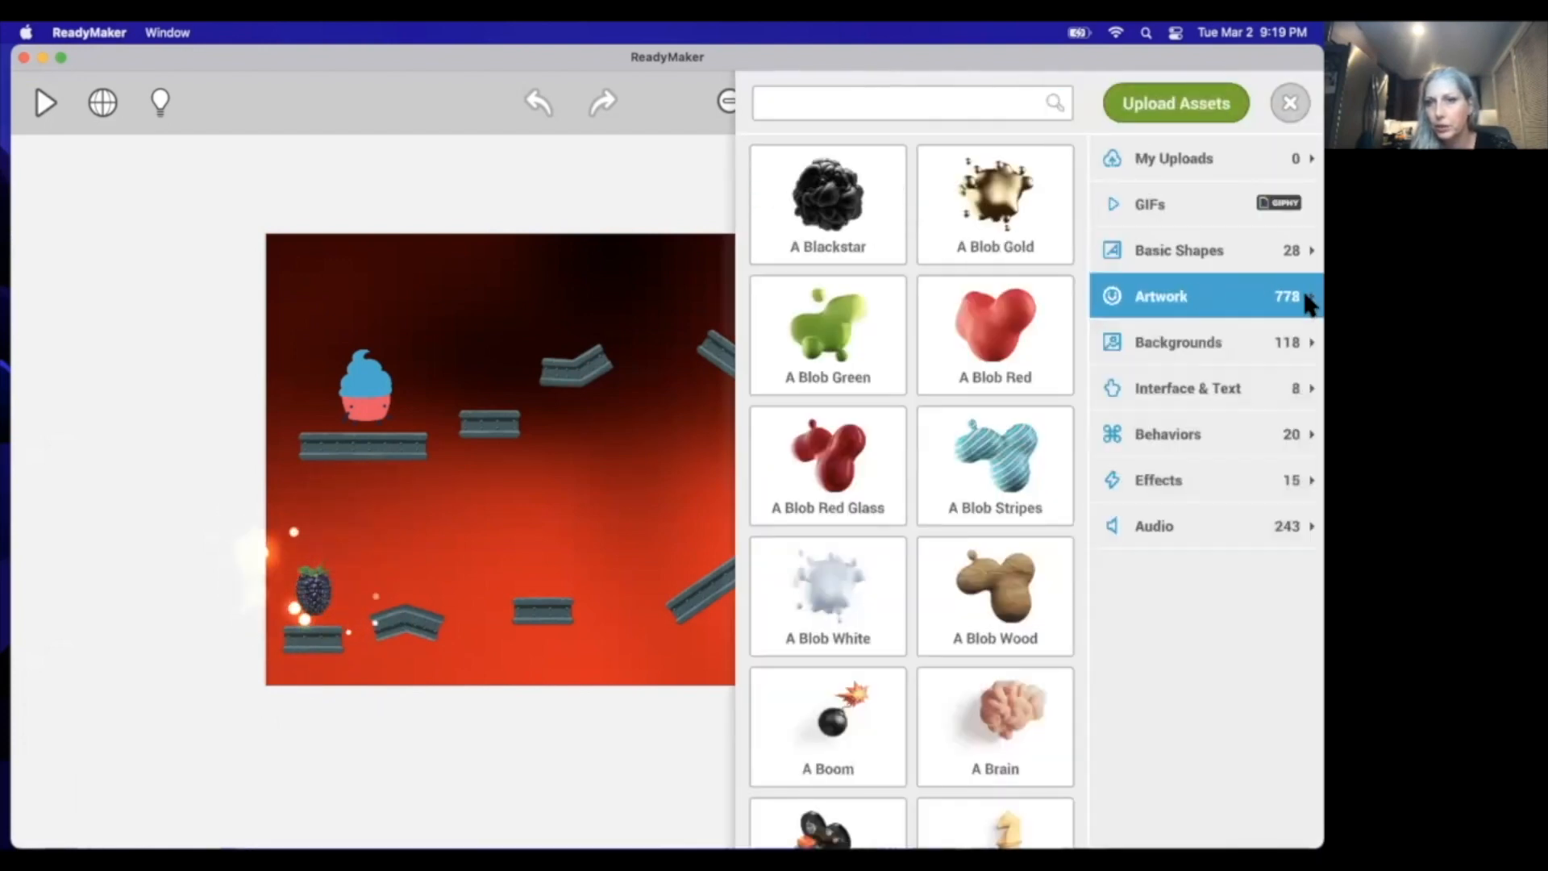
click(1245, 388)
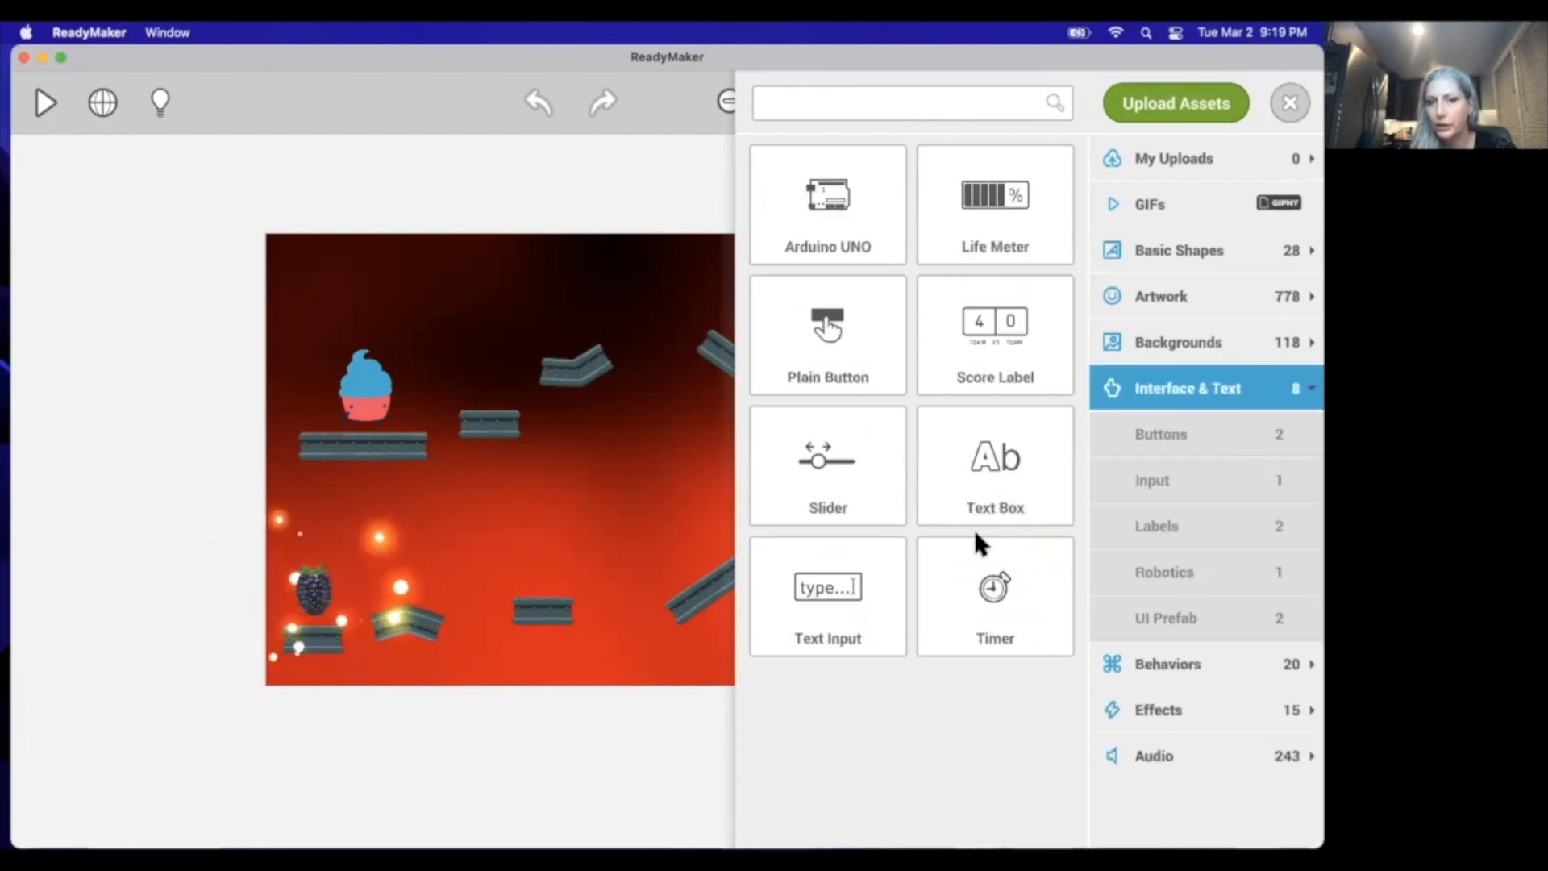
drag(1005, 472, 585, 206)
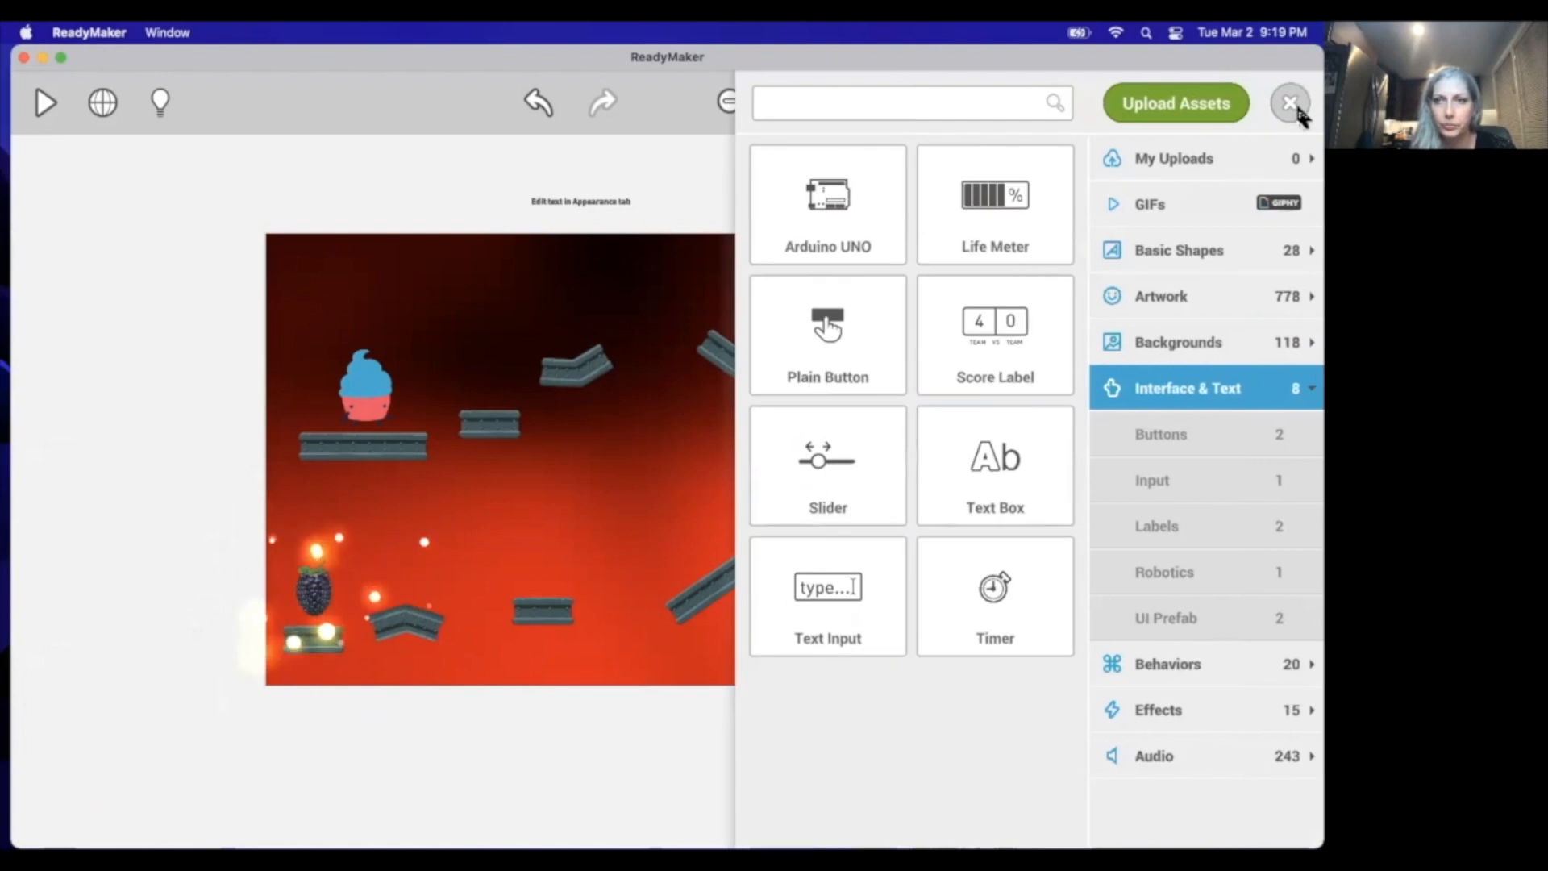
click(1290, 102)
Step: Rename the new text box above the scene as Game Over
click(562, 206)
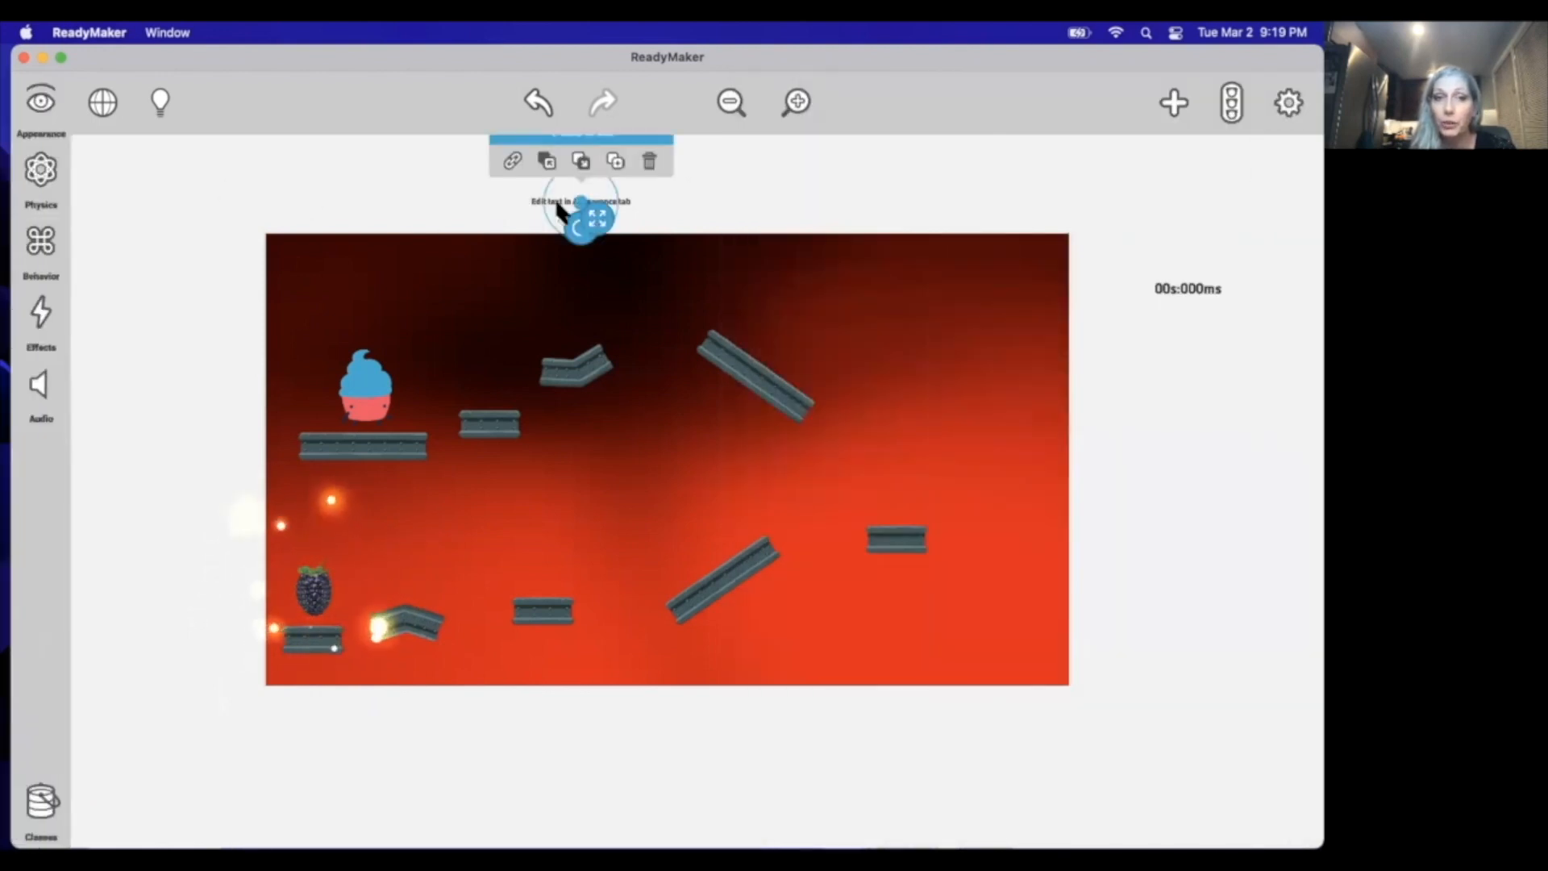
click(38, 101)
click(167, 96)
text(Game Over)
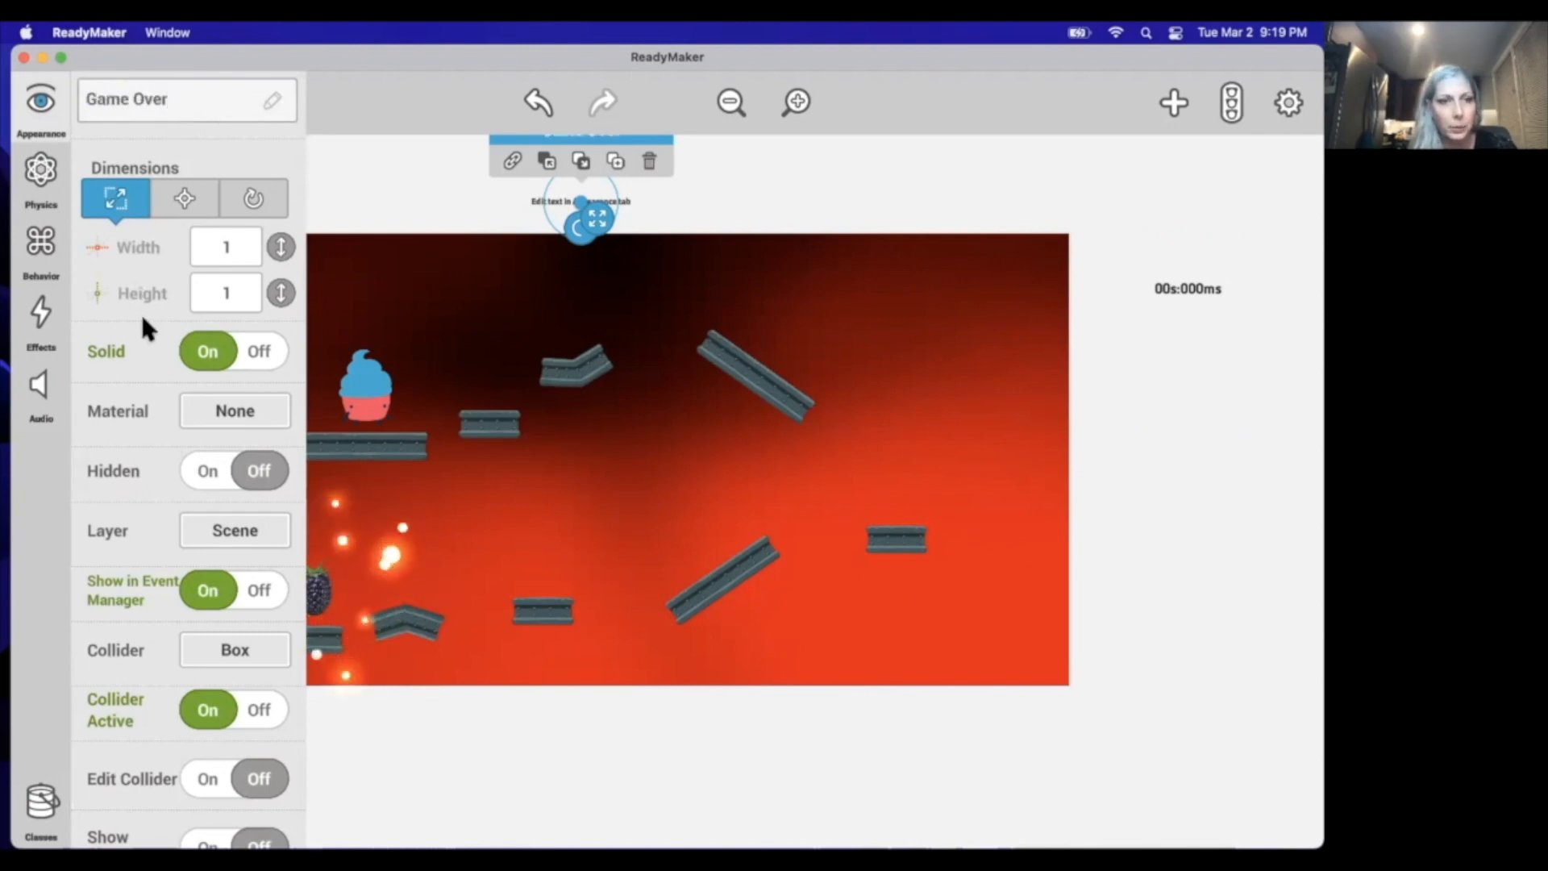
Step: Turn off Solid and Collider Active for the Game Over text box
click(222, 355)
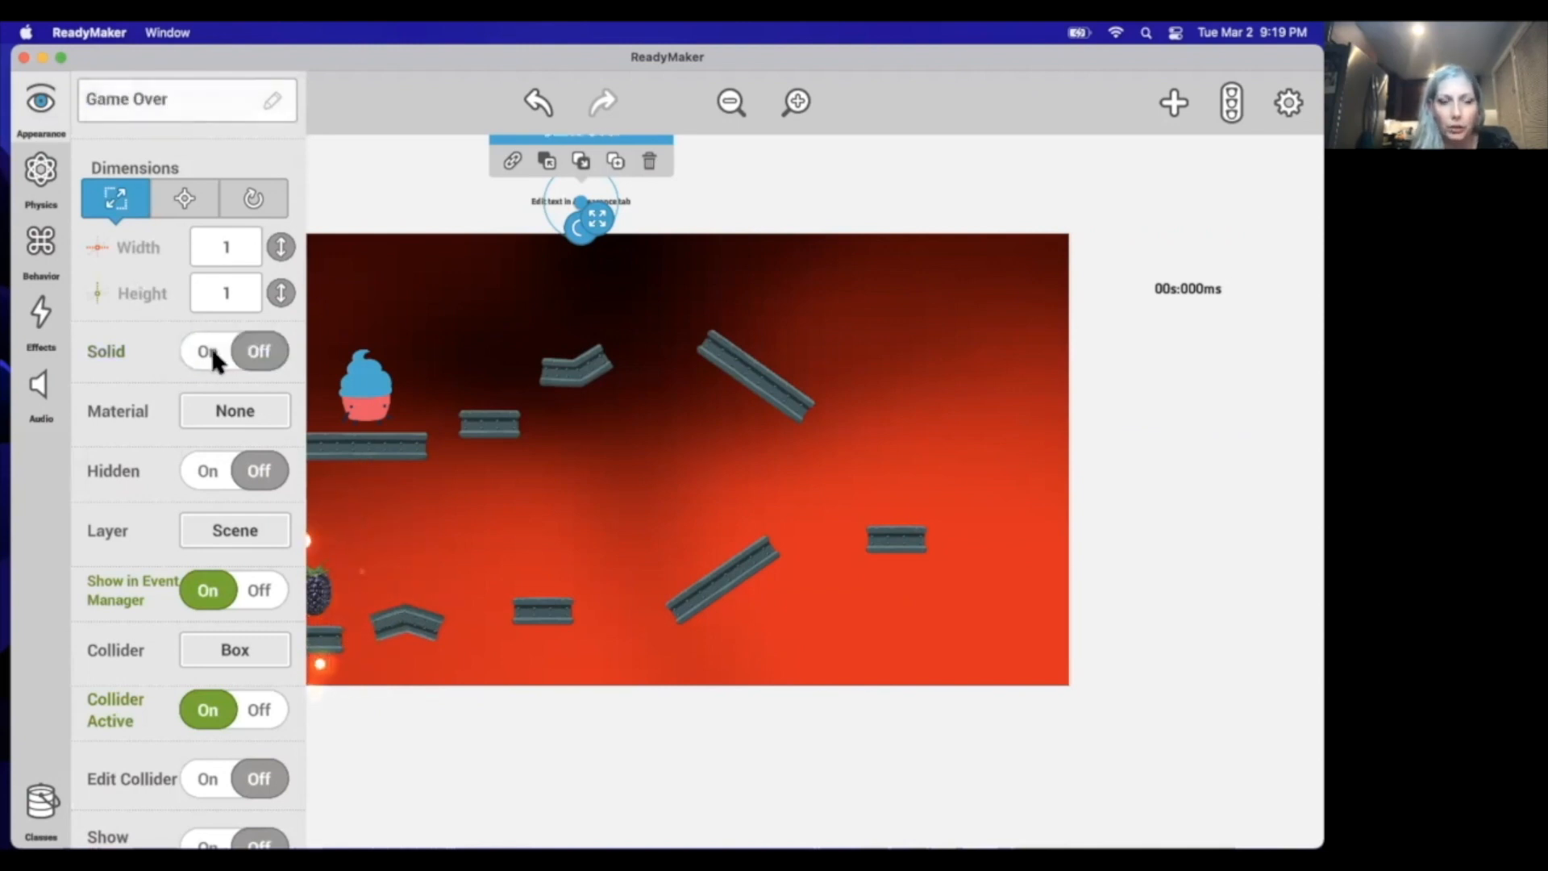
scroll(153, 435, down, 5)
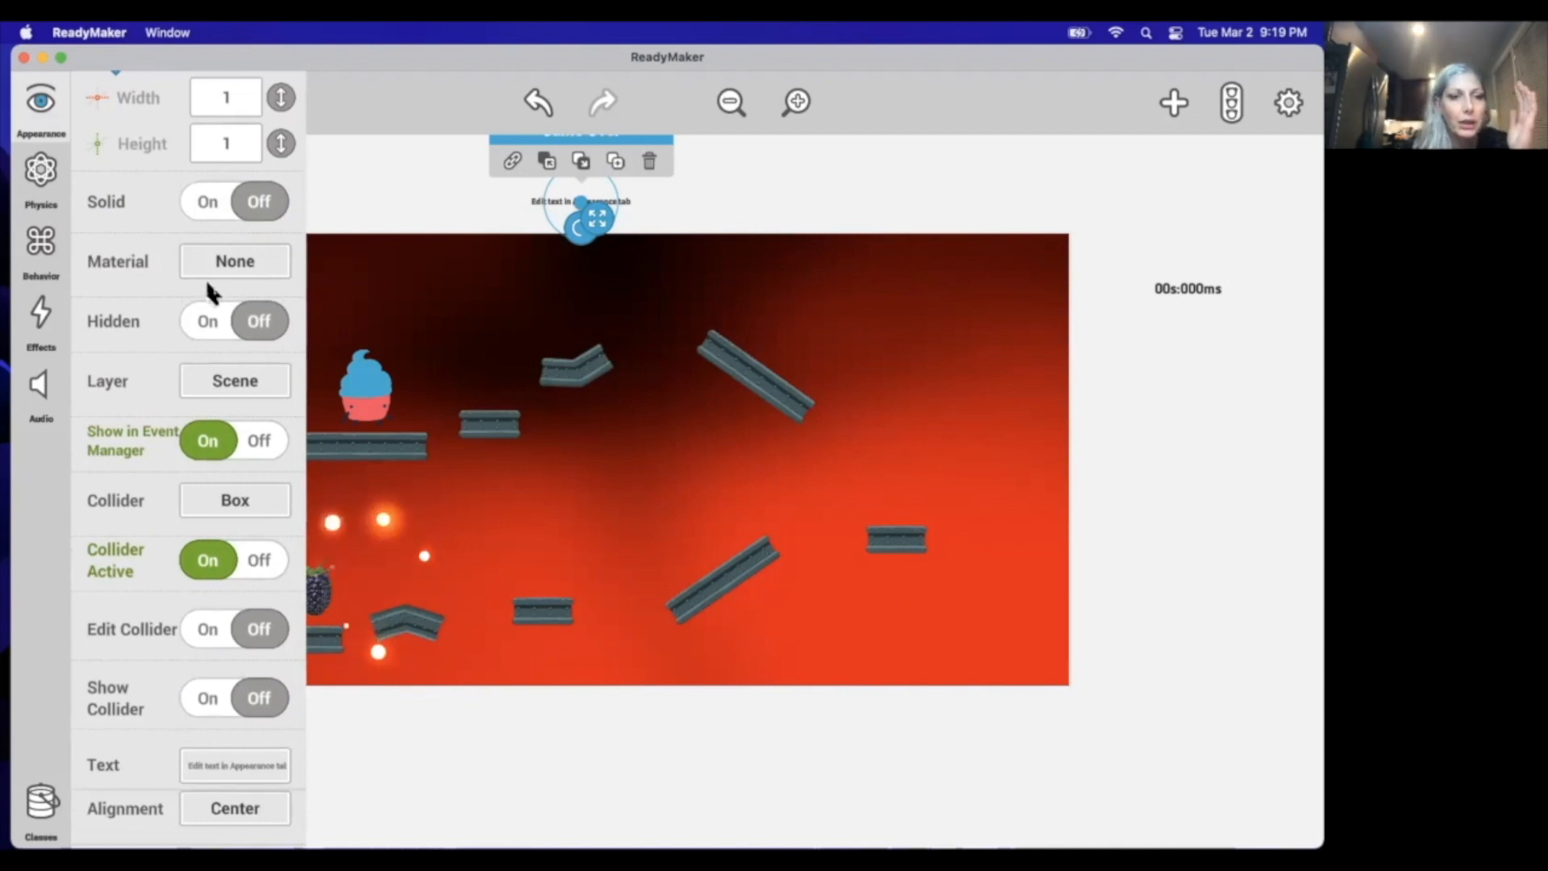
scroll(153, 548, down, 1)
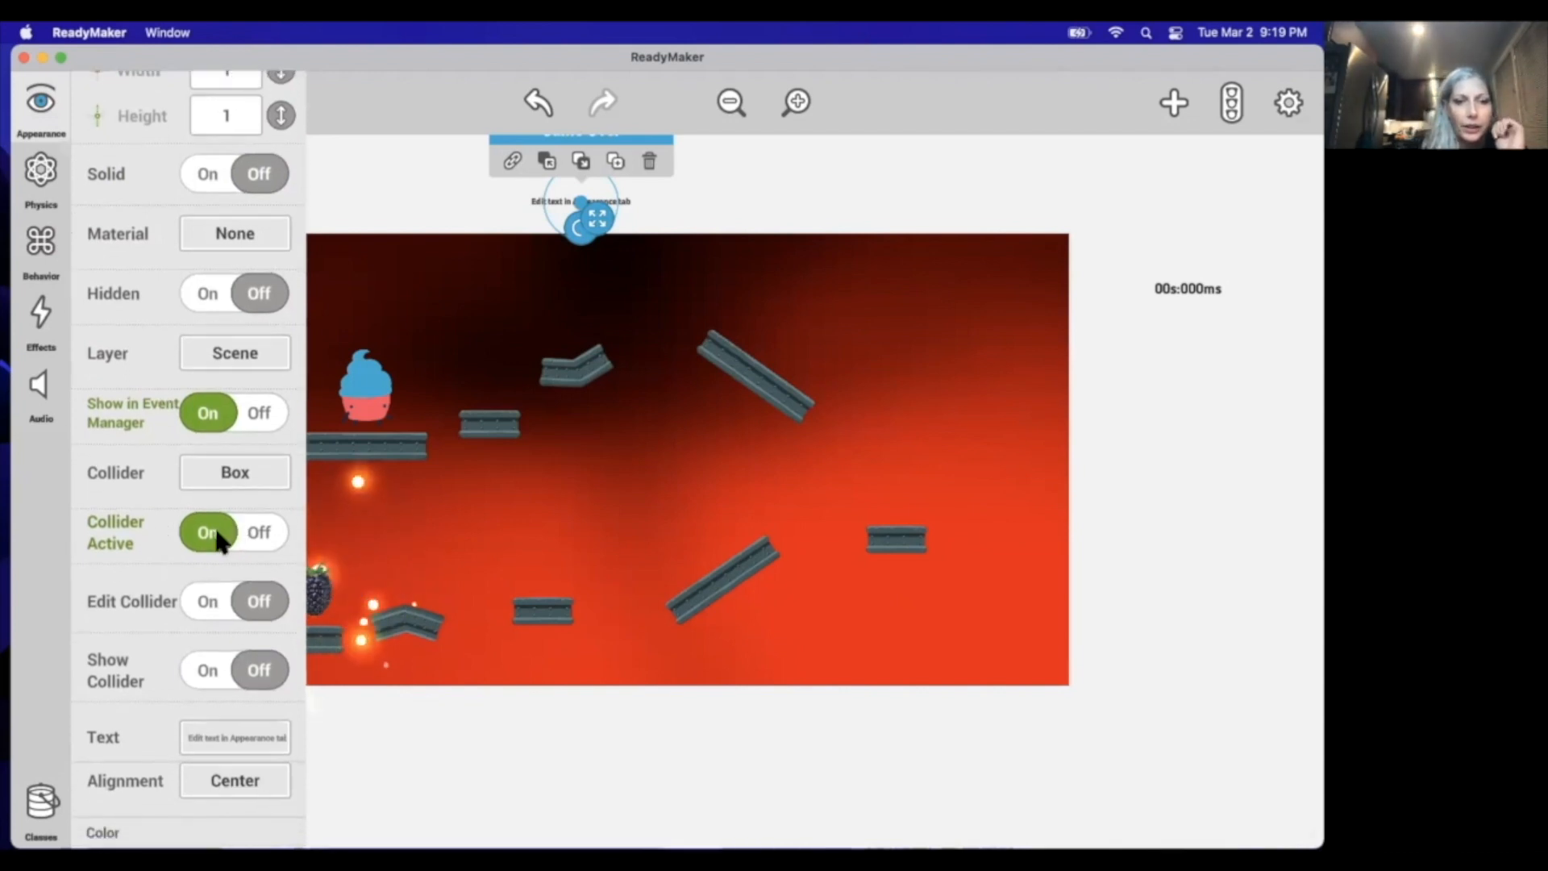
click(216, 531)
Step: Set the displayed text of the Game Over text box to GAME OVER
scroll(200, 524, down, 5)
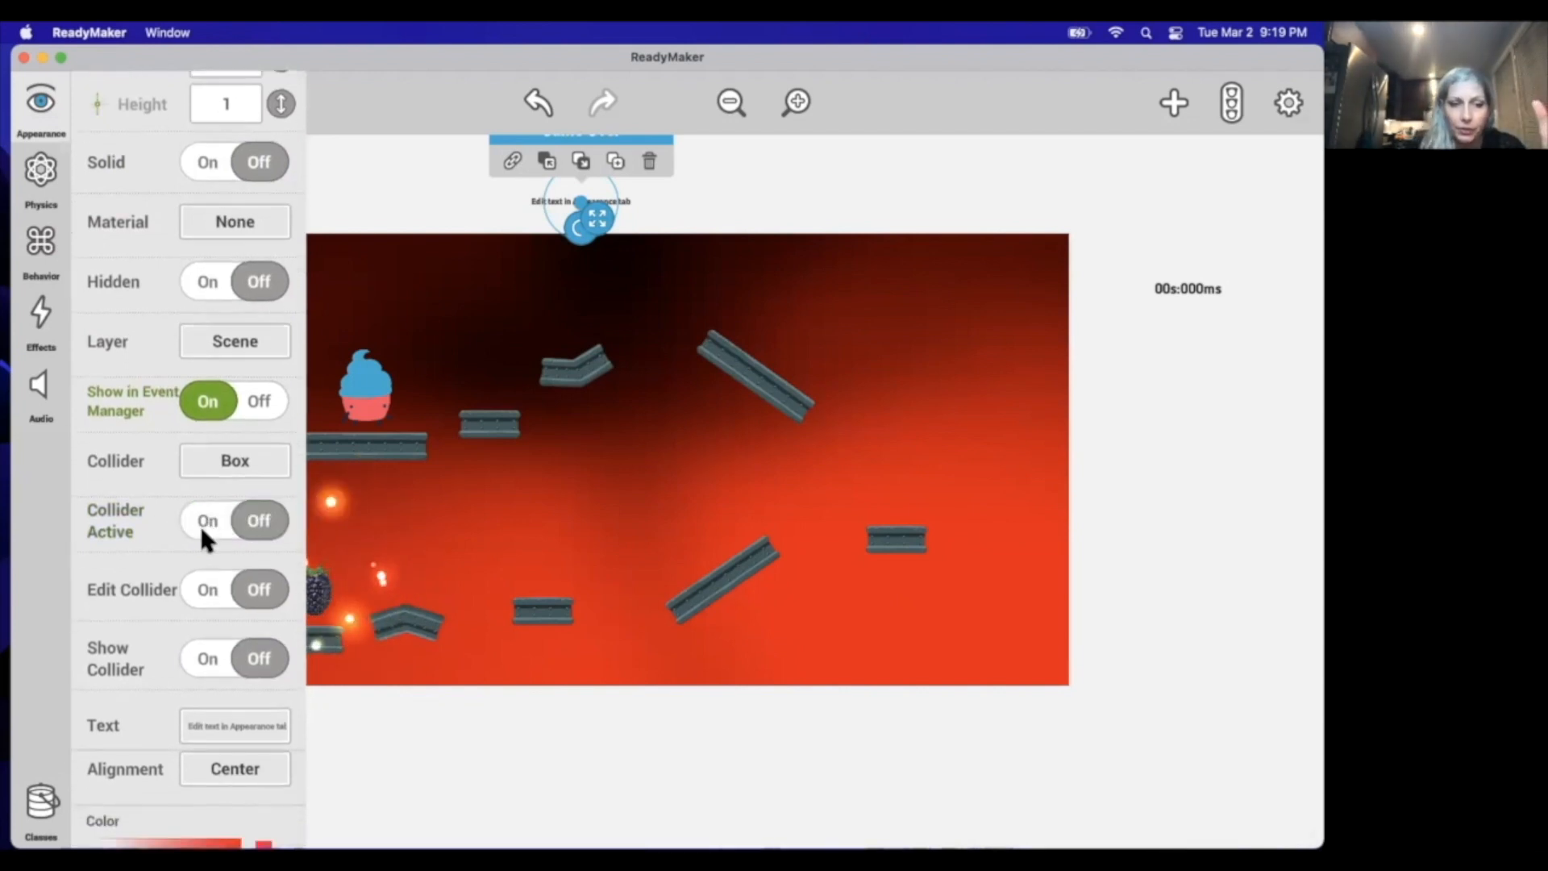
click(246, 597)
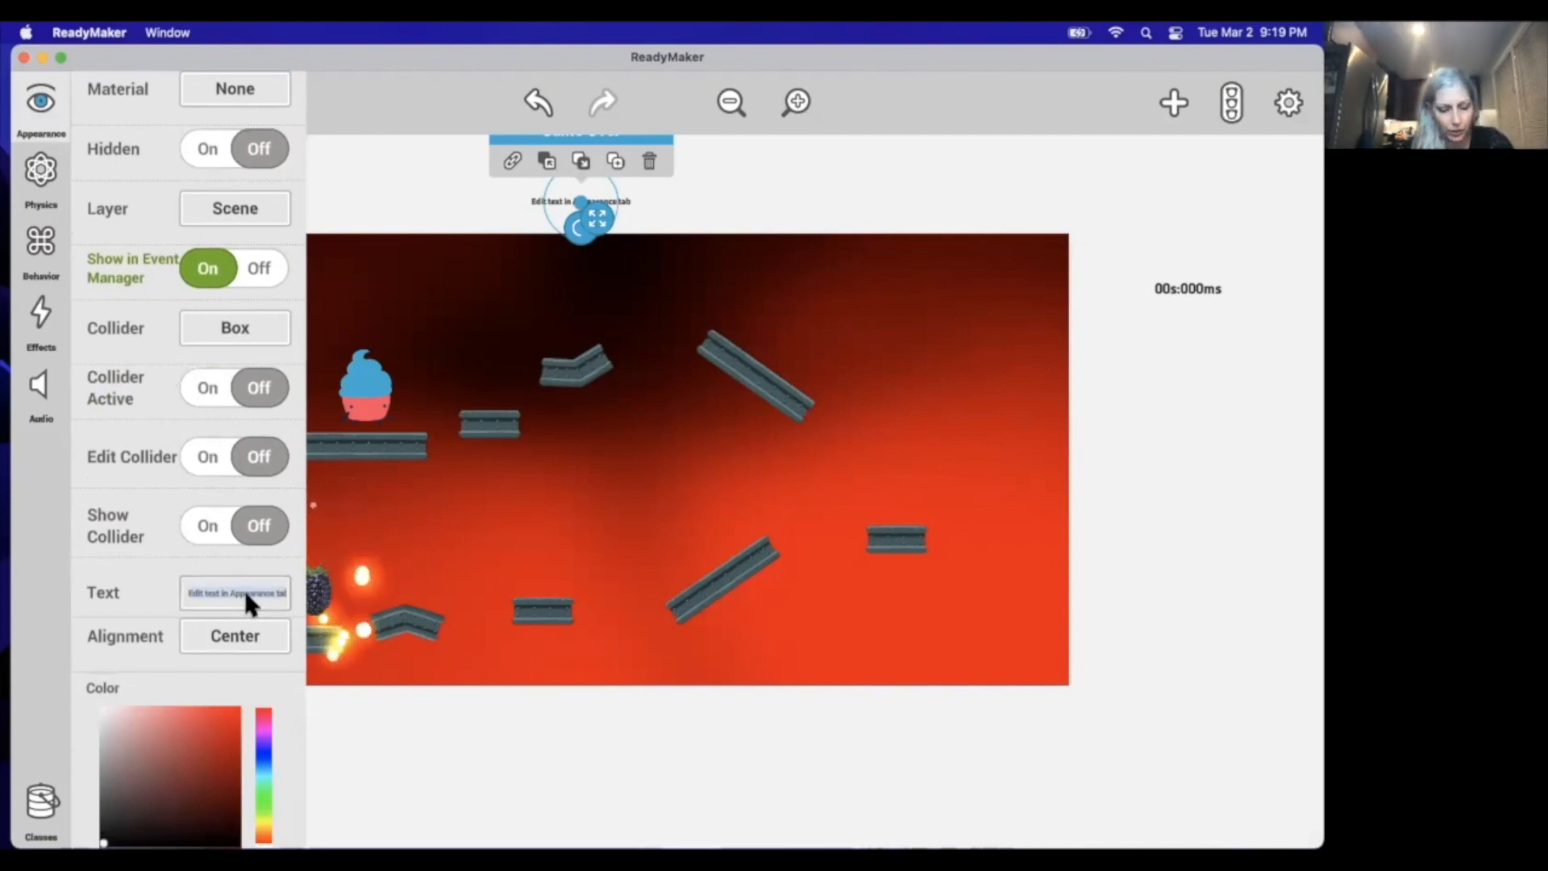
text(GAME)
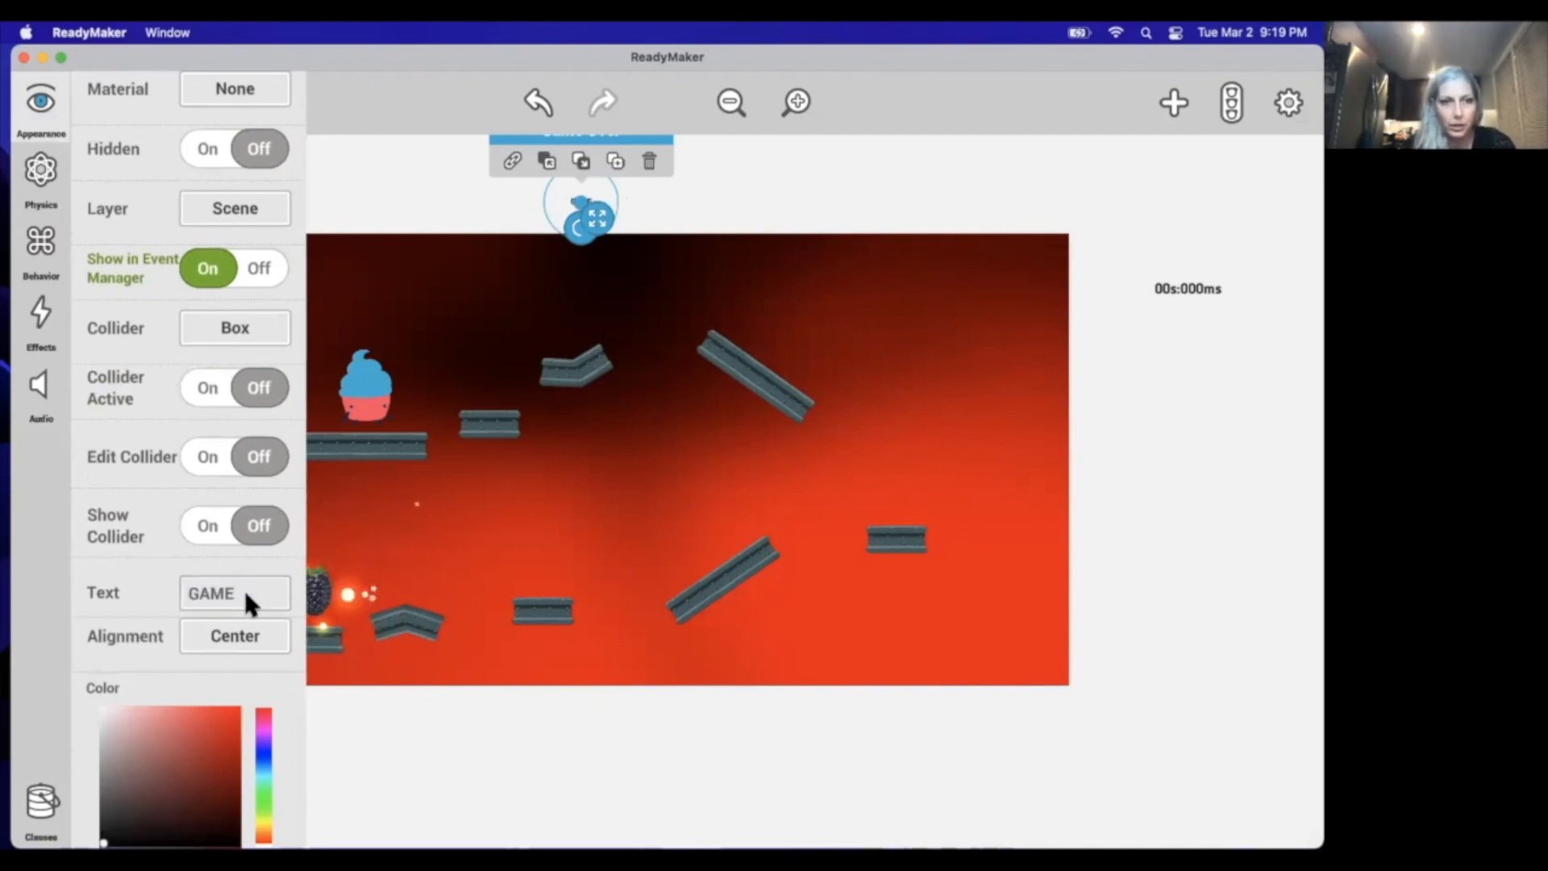
text( OVER)
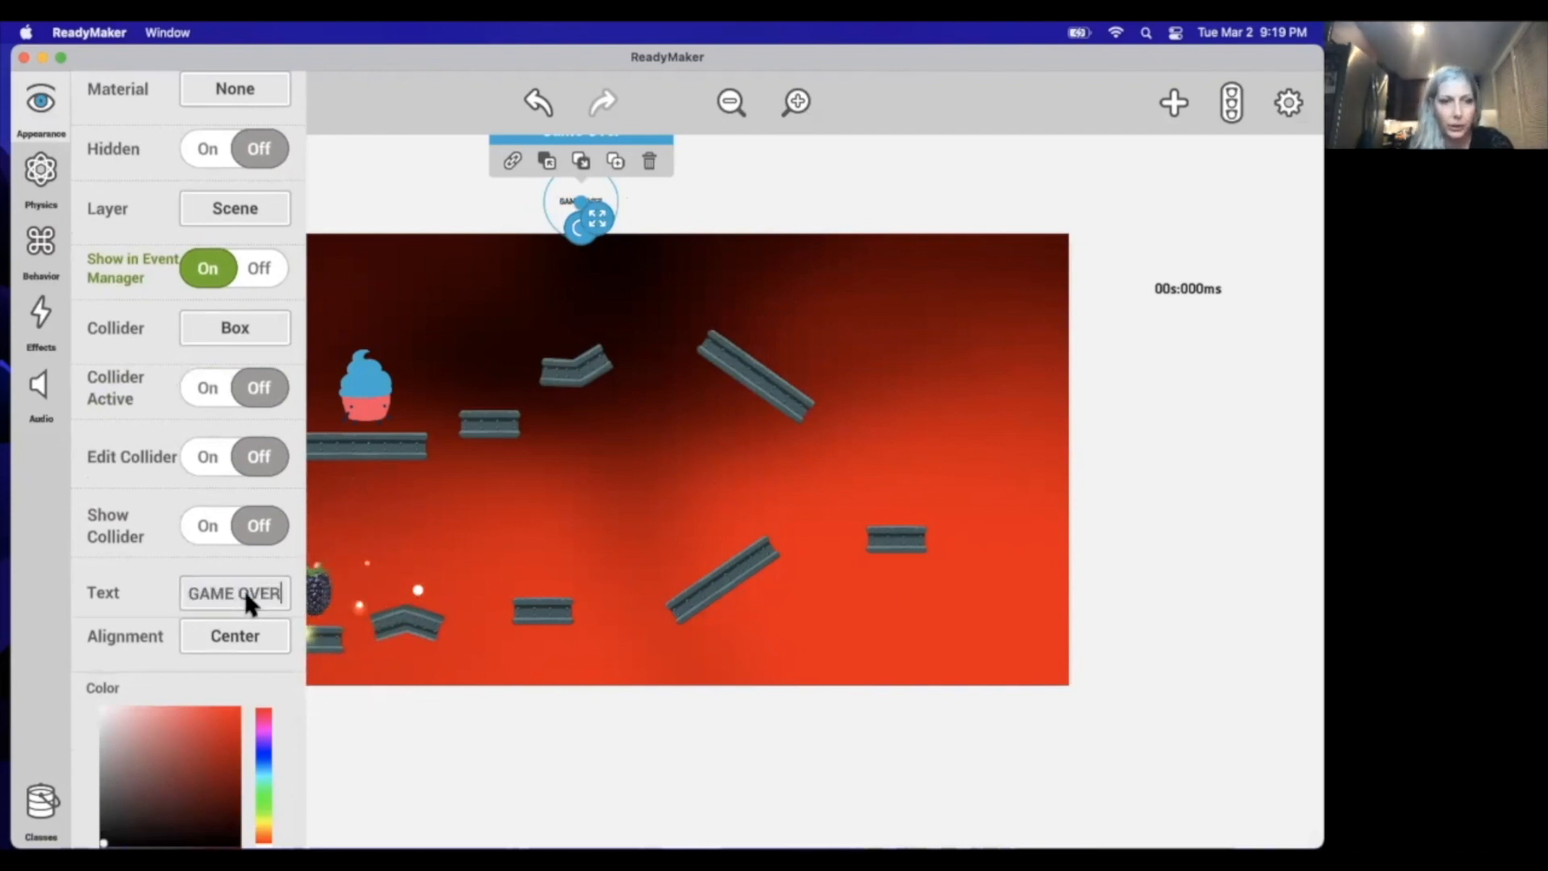
scroll(211, 682, down, 3)
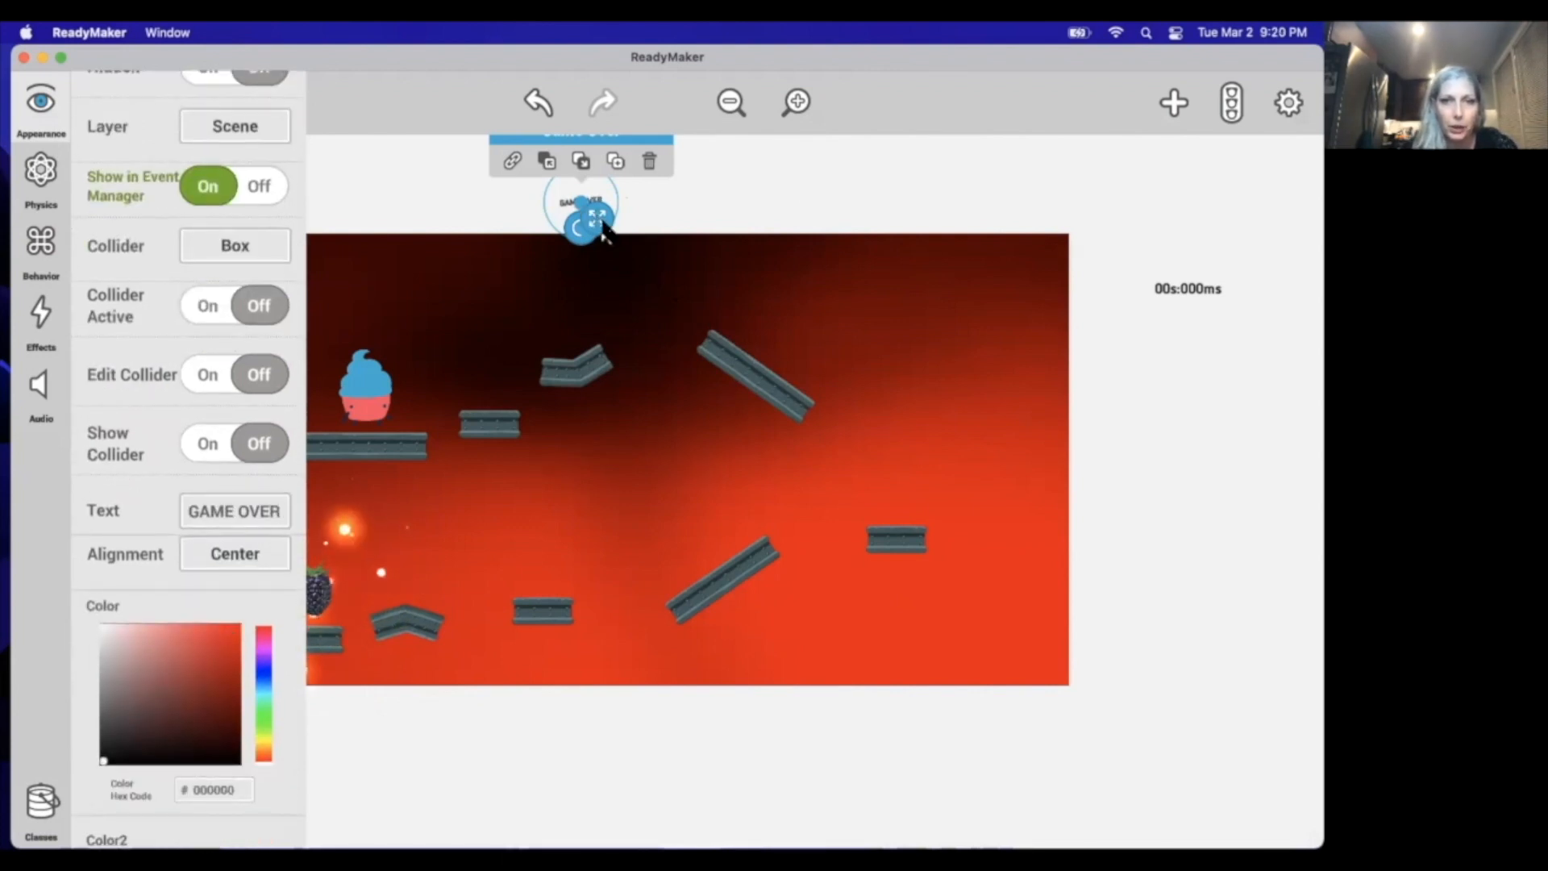
Step: Enlarge the Game Over text box and move it into the middle of the scene between the metal platforms
drag(601, 220, 1051, 328)
drag(581, 202, 629, 499)
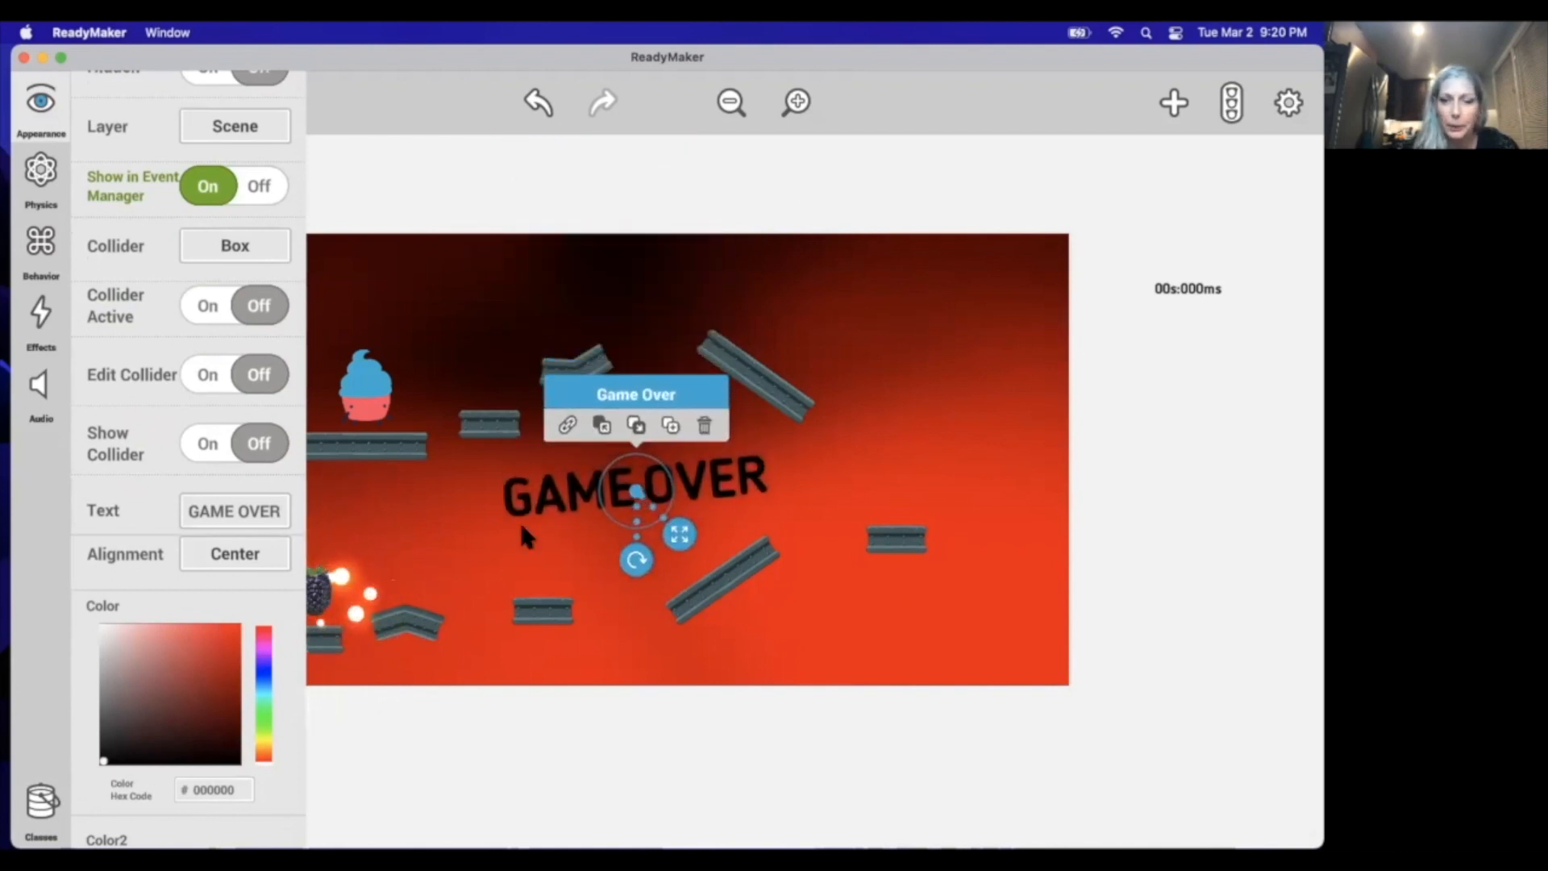
Step: Color the Game Over text with yellow FFF500 as Color and red FF4A49 as Color2
click(207, 645)
click(267, 745)
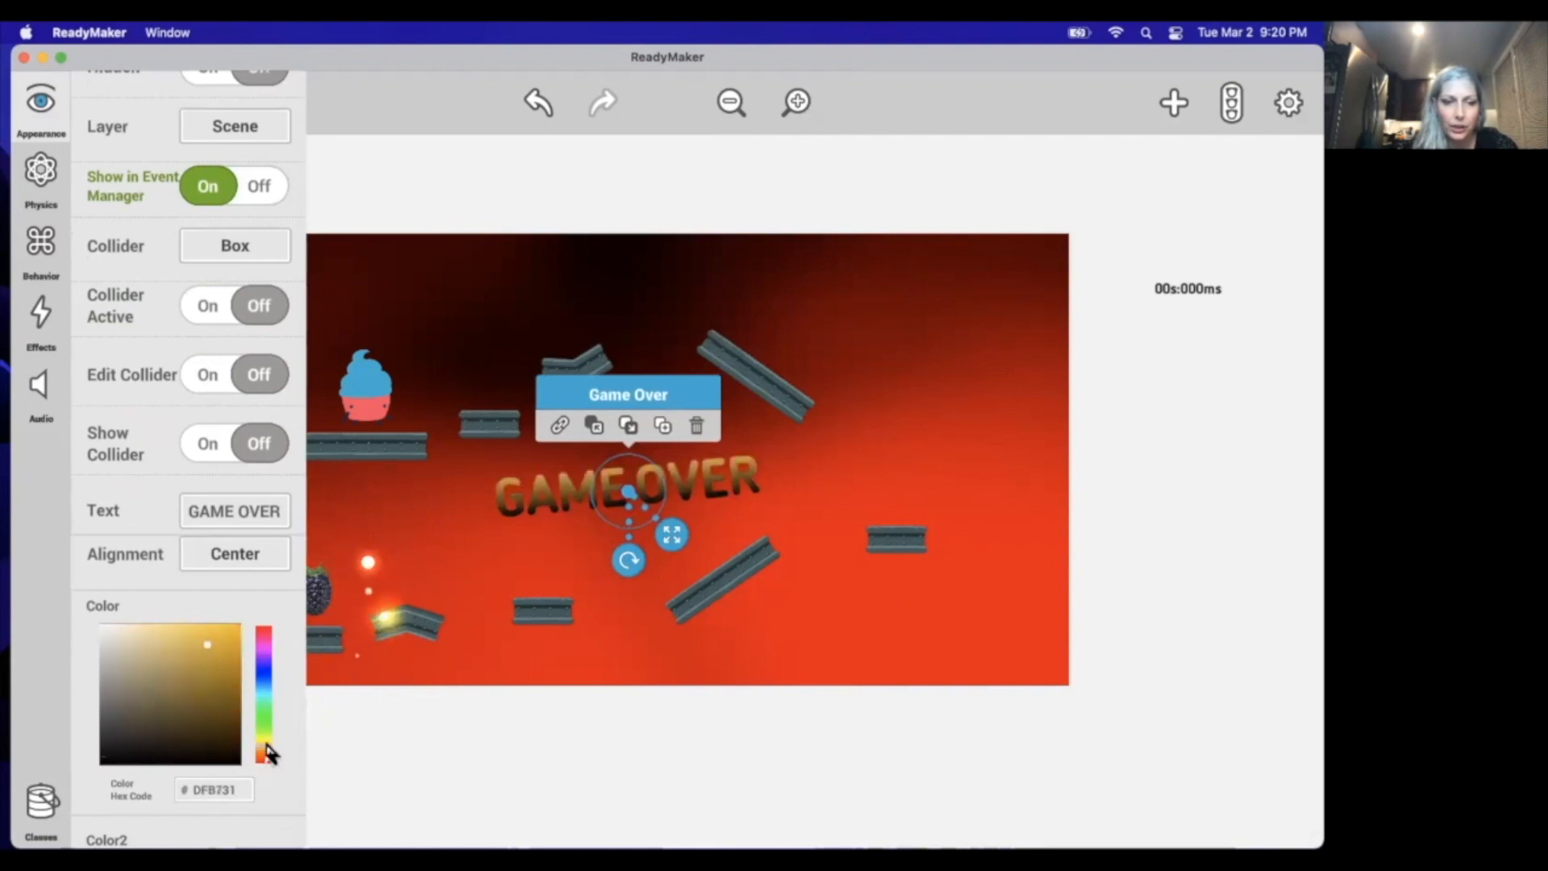
scroll(178, 673, down, 5)
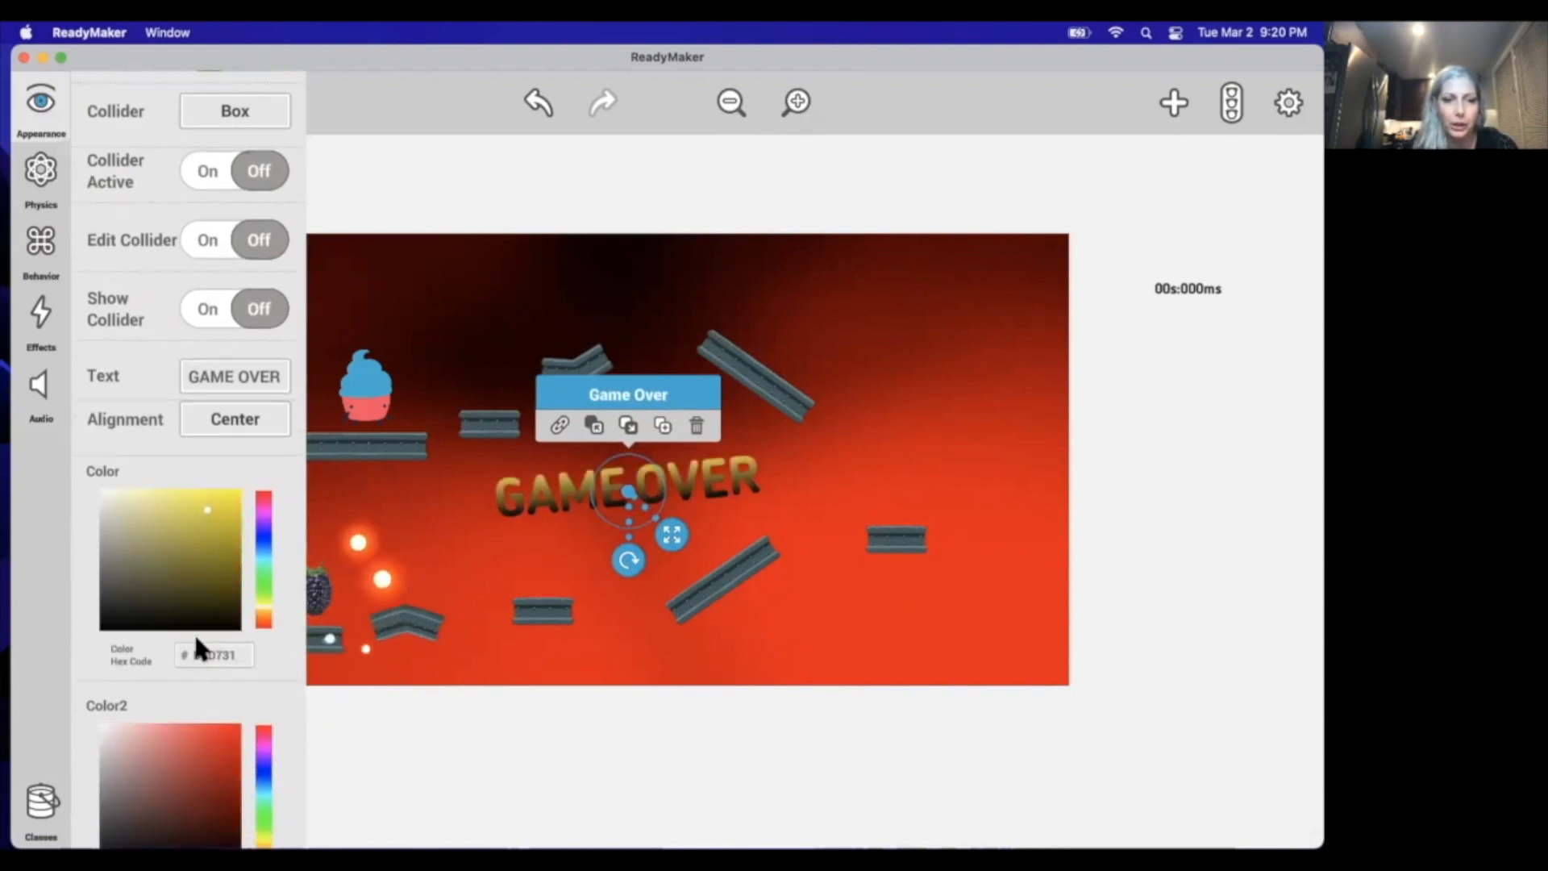
drag(210, 474, 249, 435)
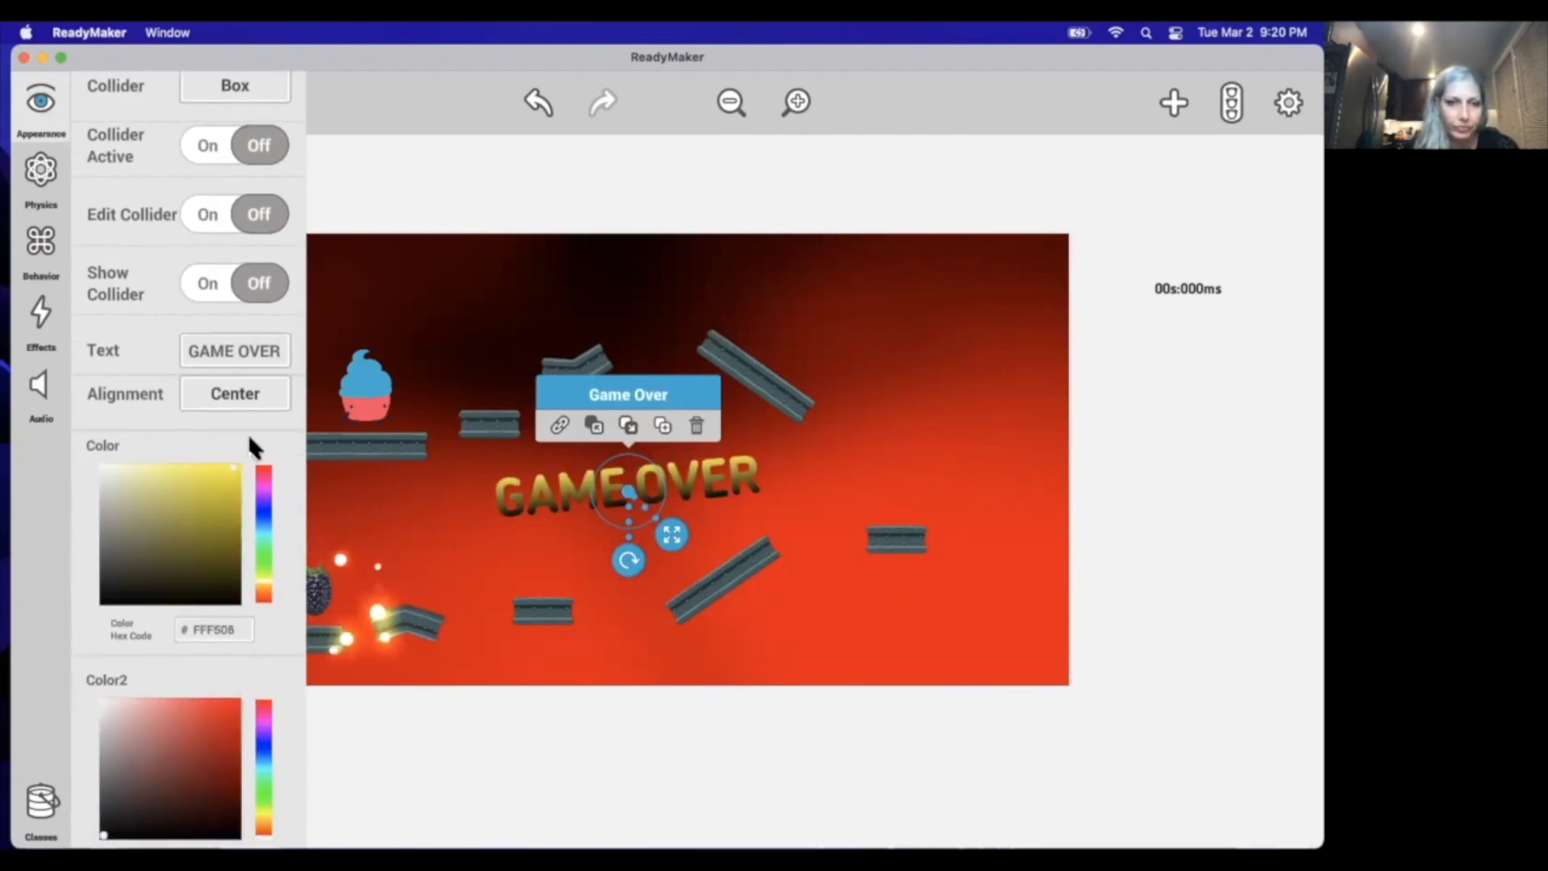
mouse_move(264, 758)
mouse_down()
mouse_move(266, 707)
mouse_move(267, 840)
mouse_up()
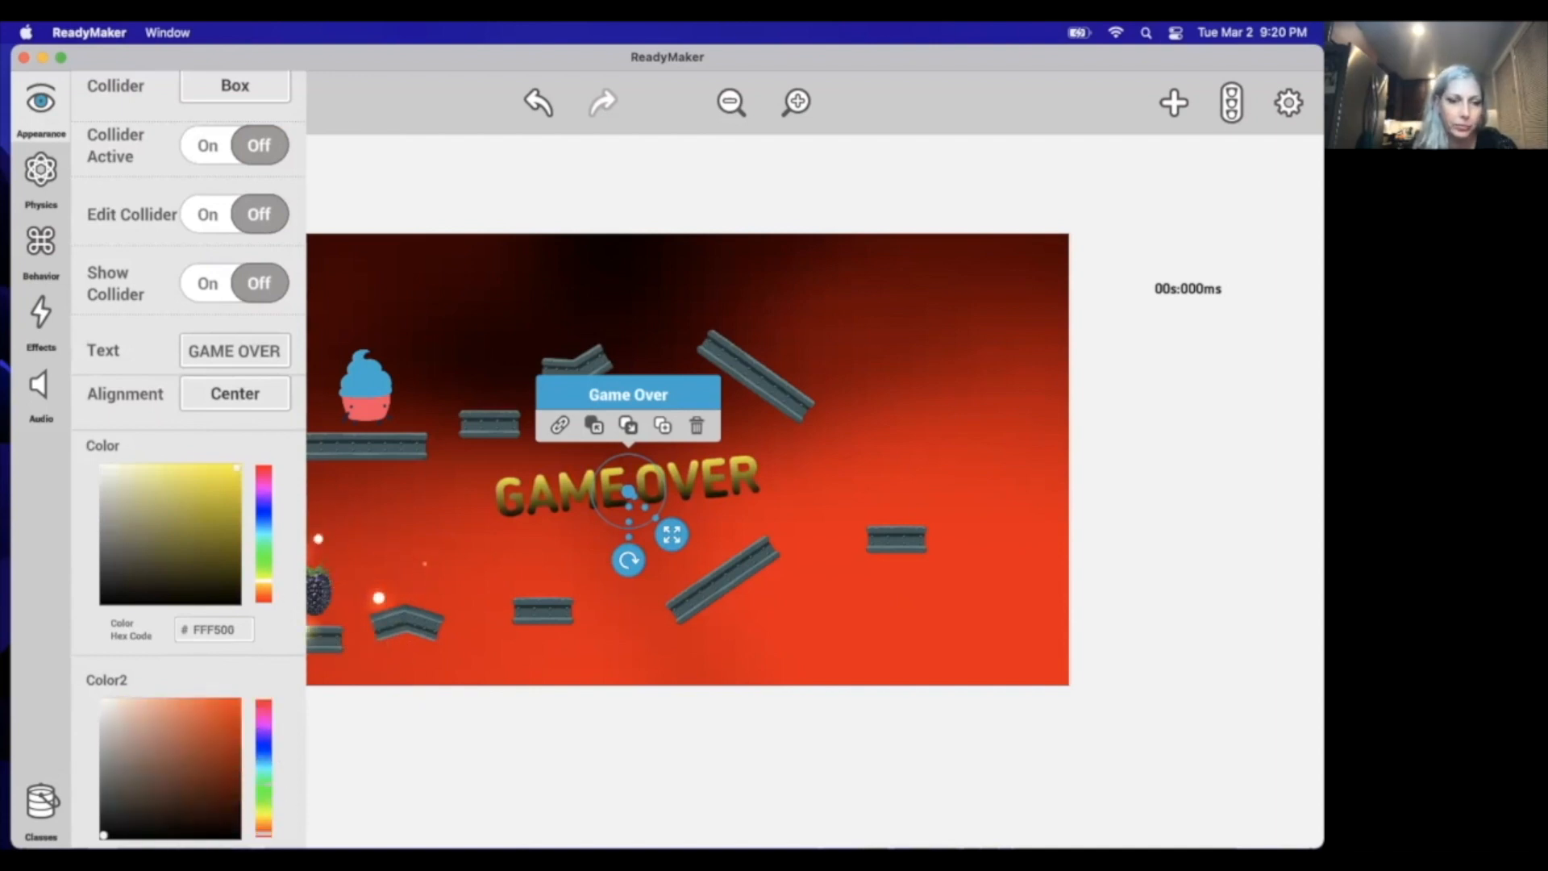
drag(202, 760, 198, 703)
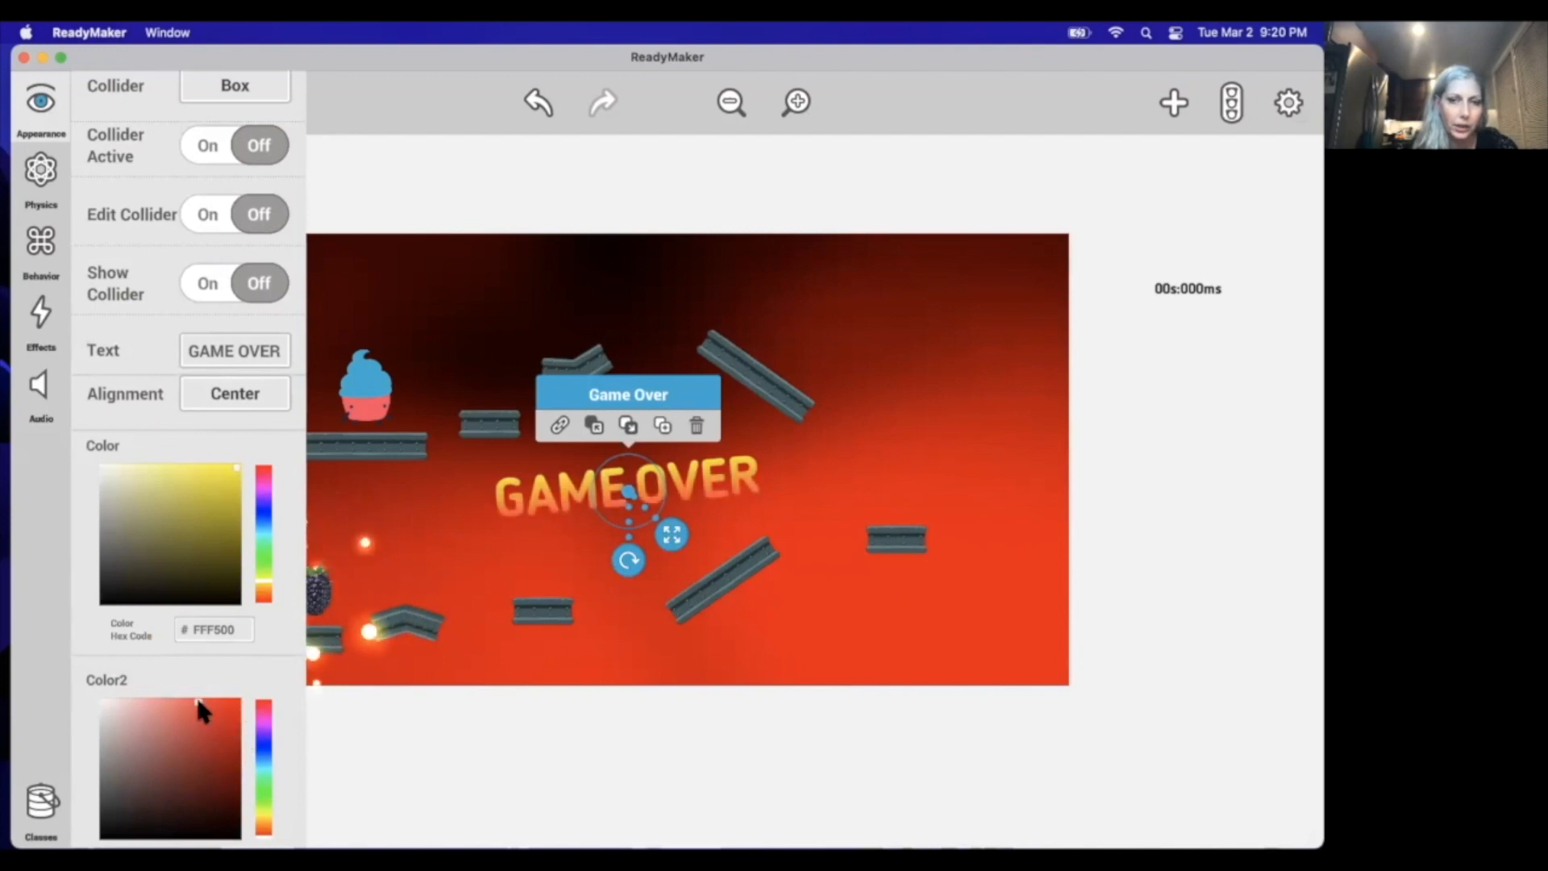
scroll(206, 685, down, 5)
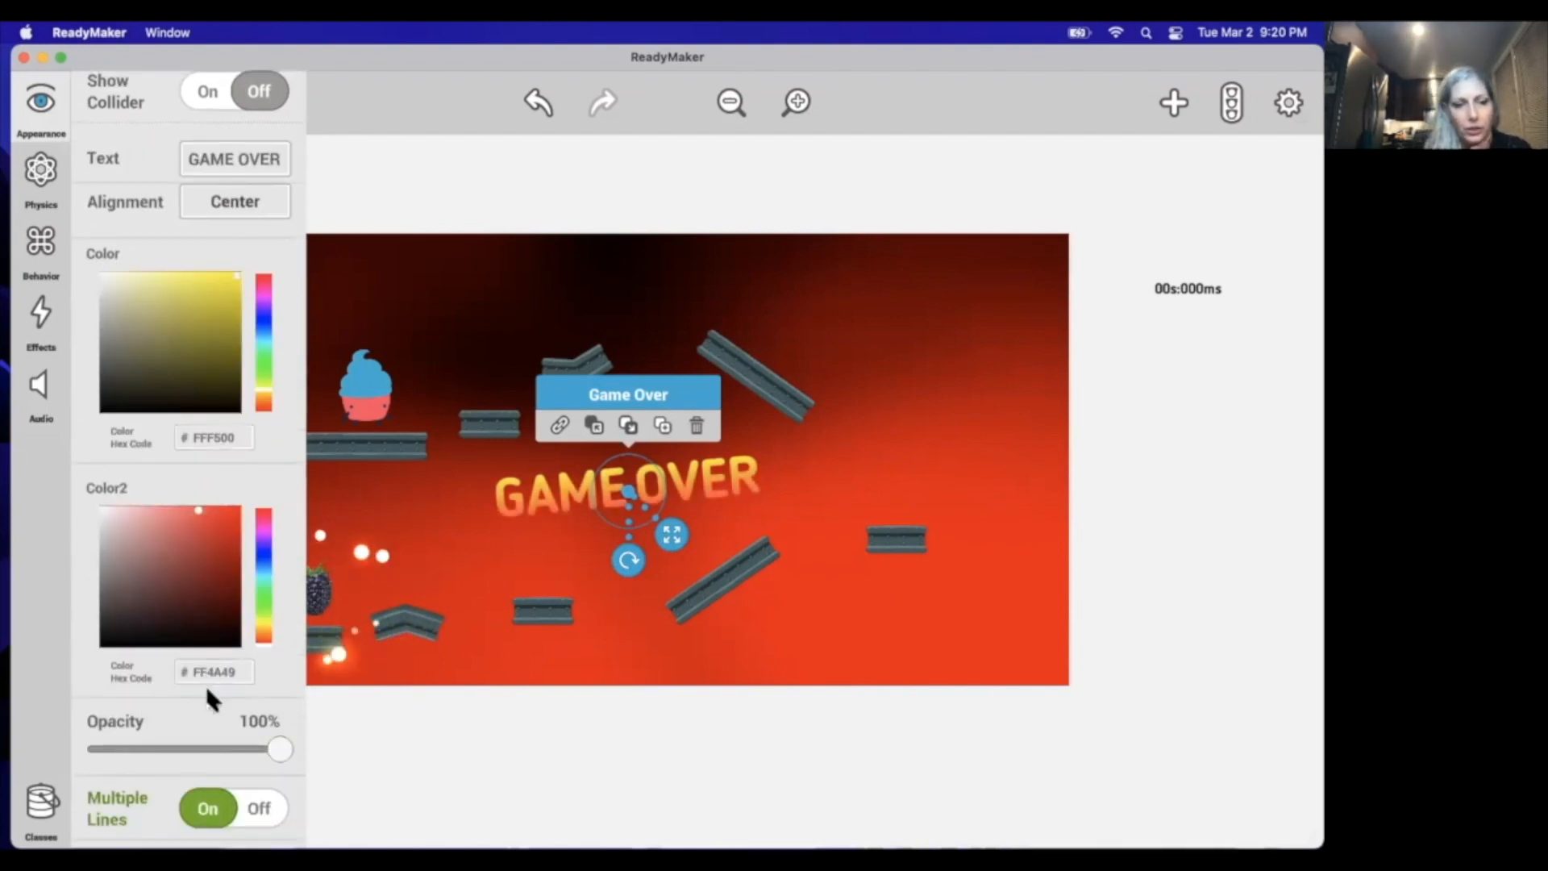
Step: Try font sizes 20 and 10 on the Game Over text and settle on a font size of 15
double_click(225, 720)
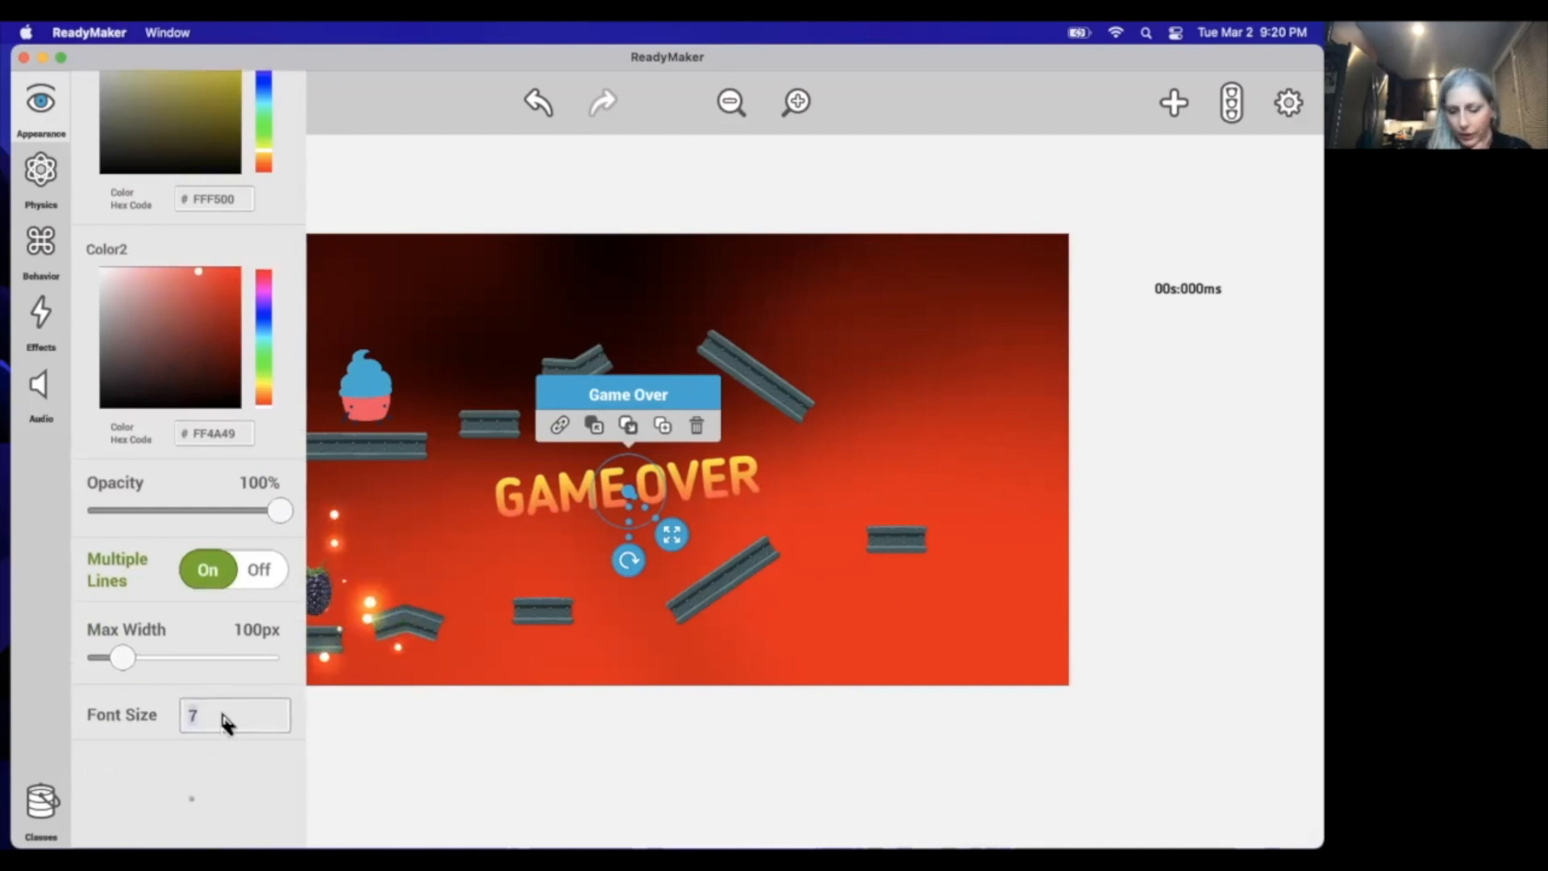
text(20)
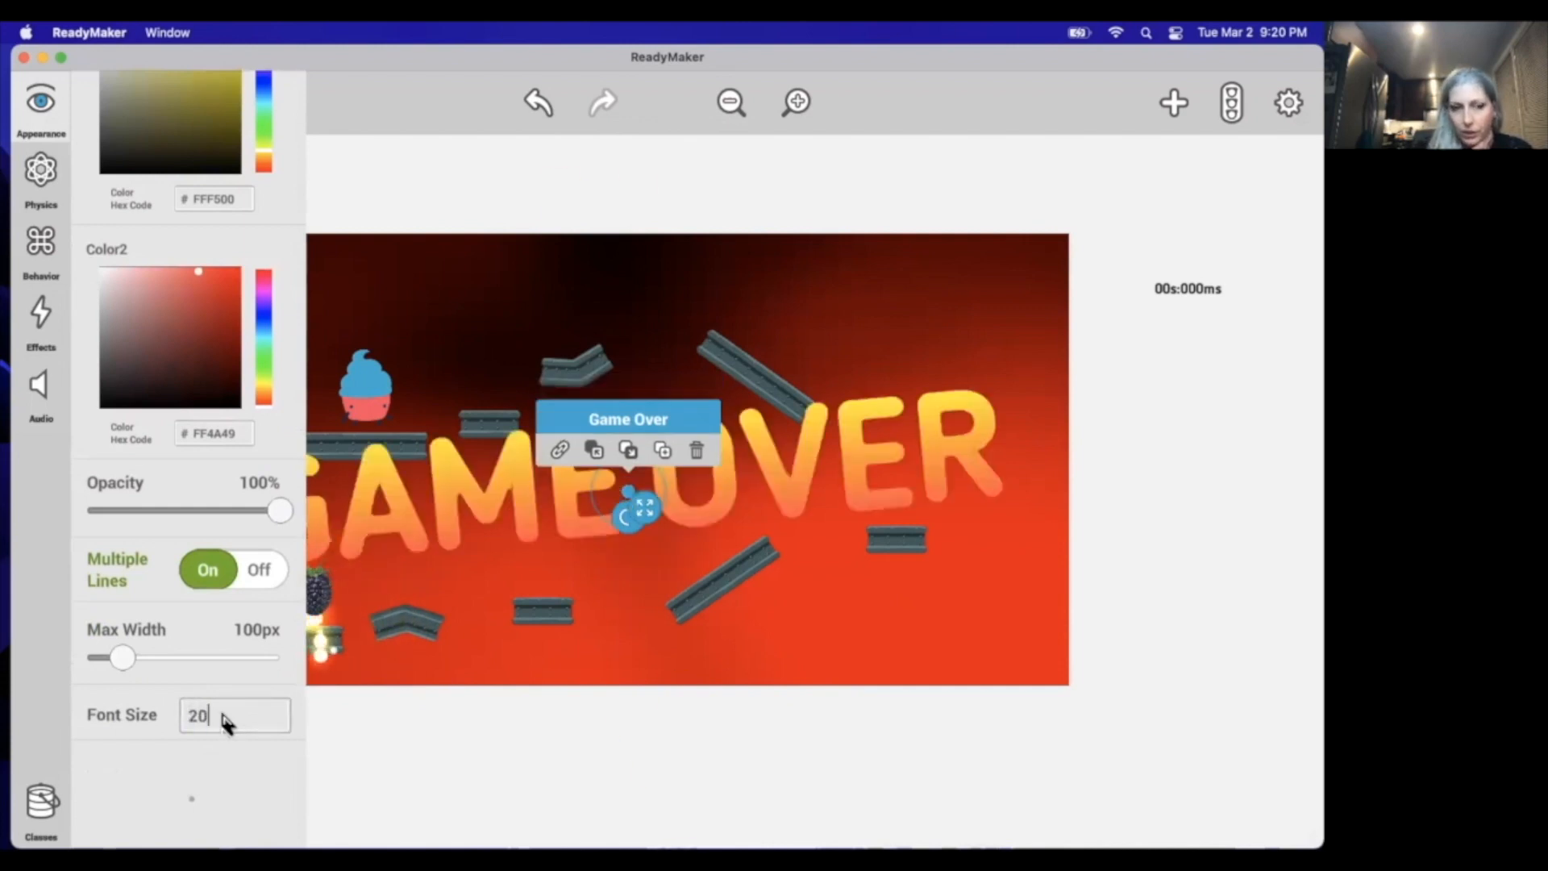
mouse_move(637, 517)
mouse_down()
mouse_move(633, 528)
mouse_move(623, 511)
mouse_up()
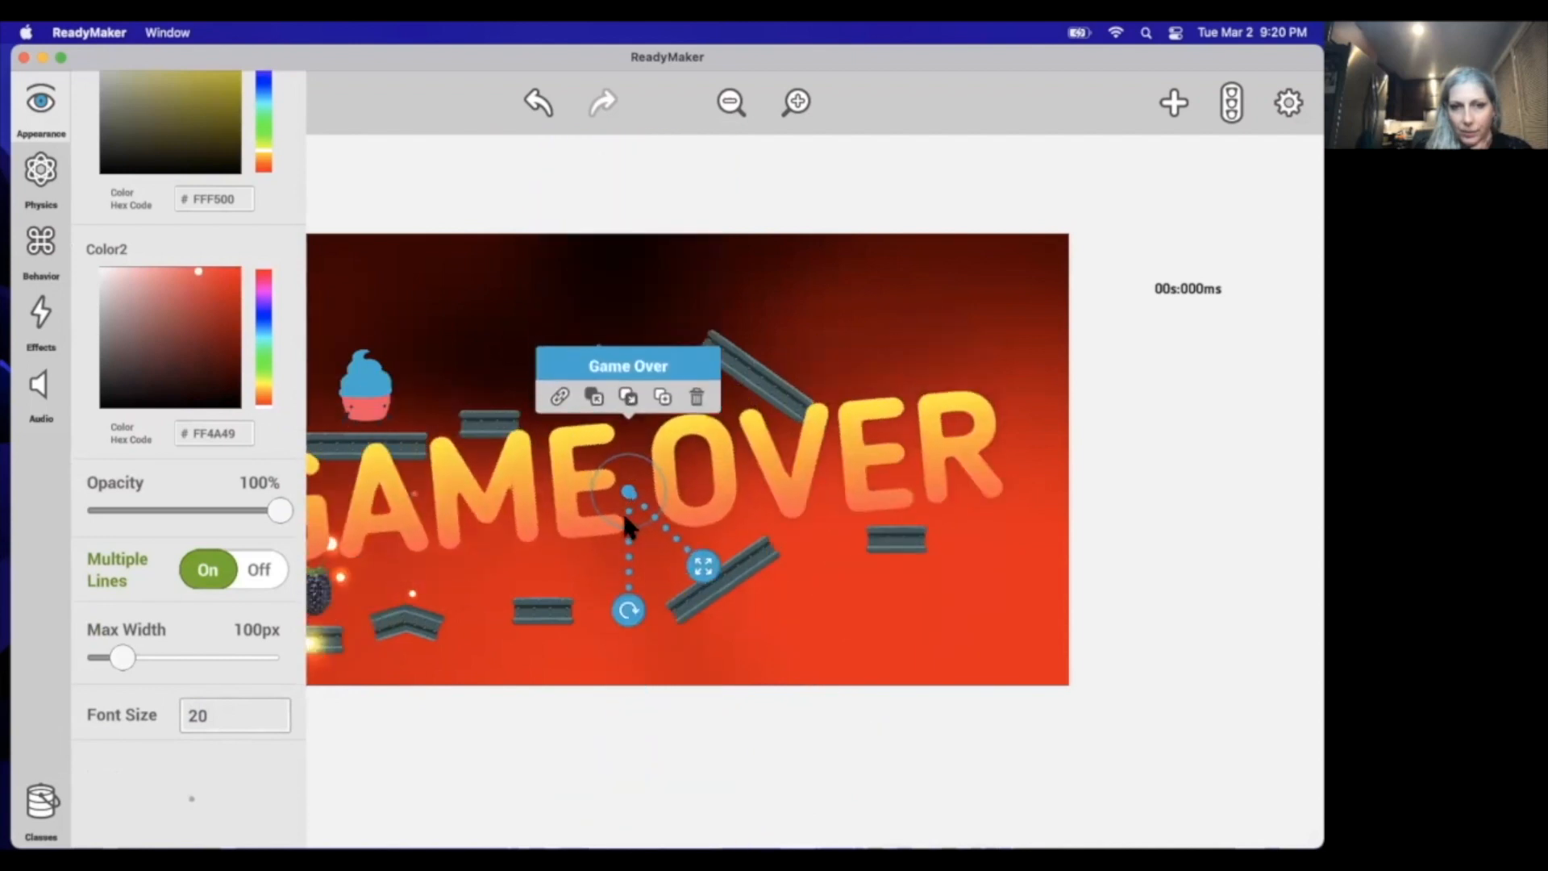
double_click(238, 706)
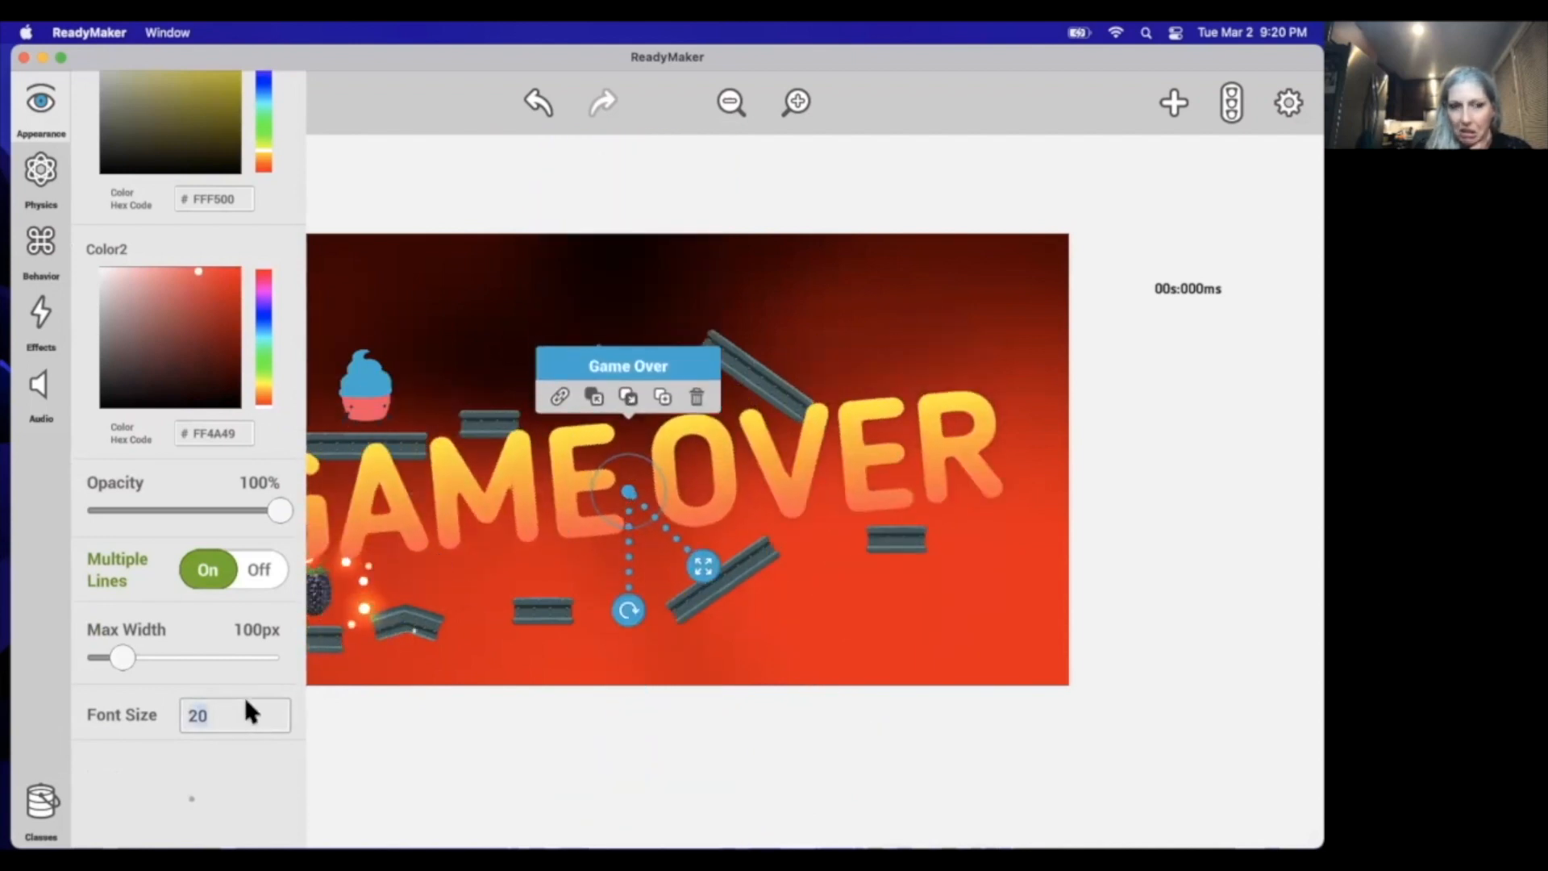
text(10)
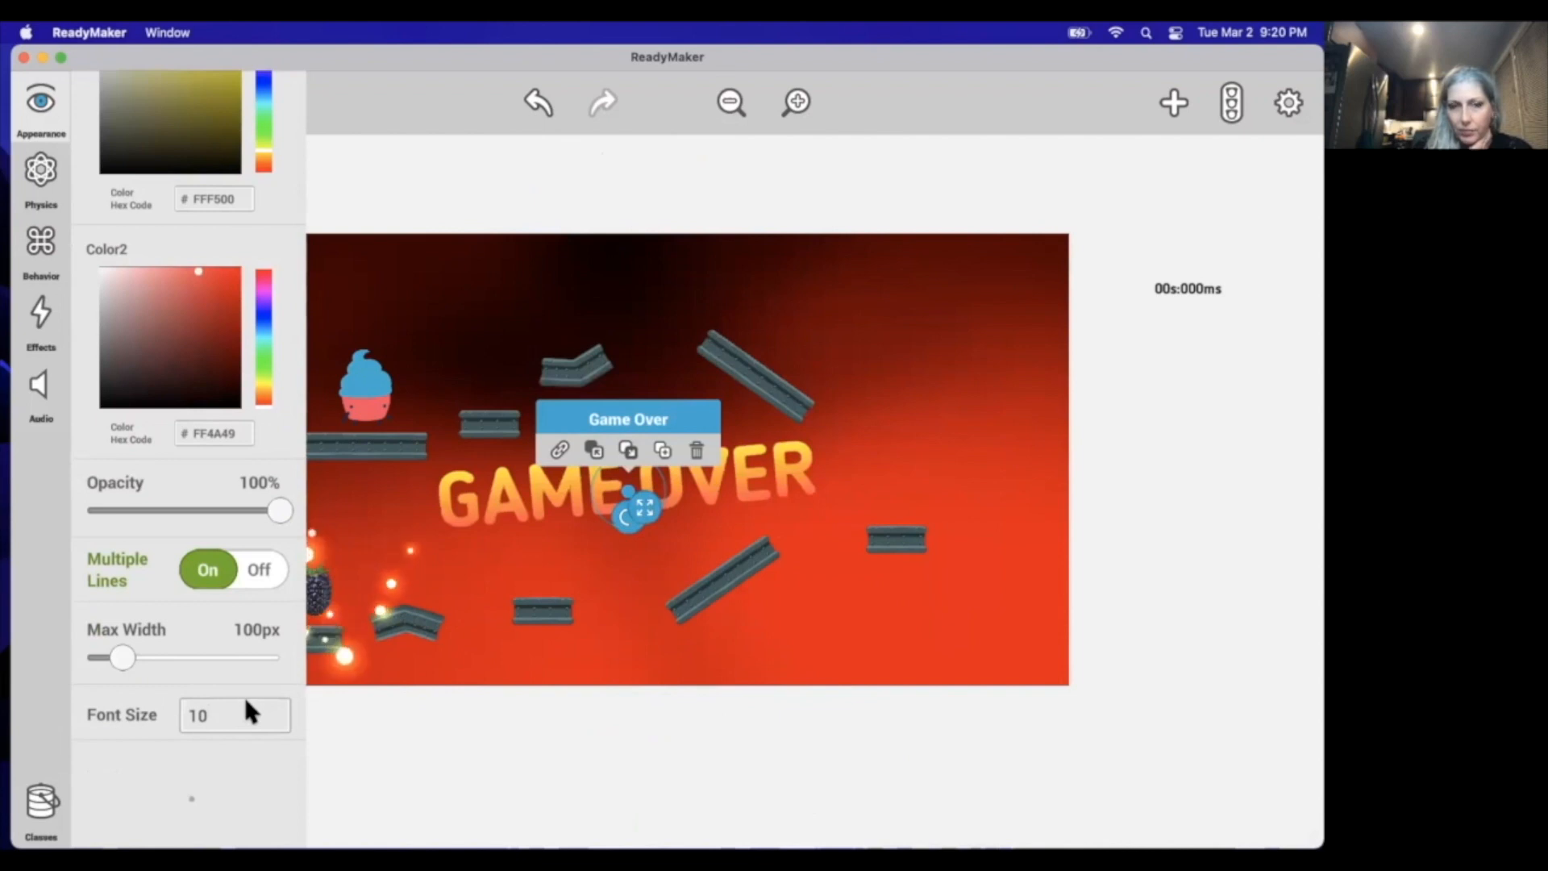
click(229, 708)
key(BackSpace)
text(5)
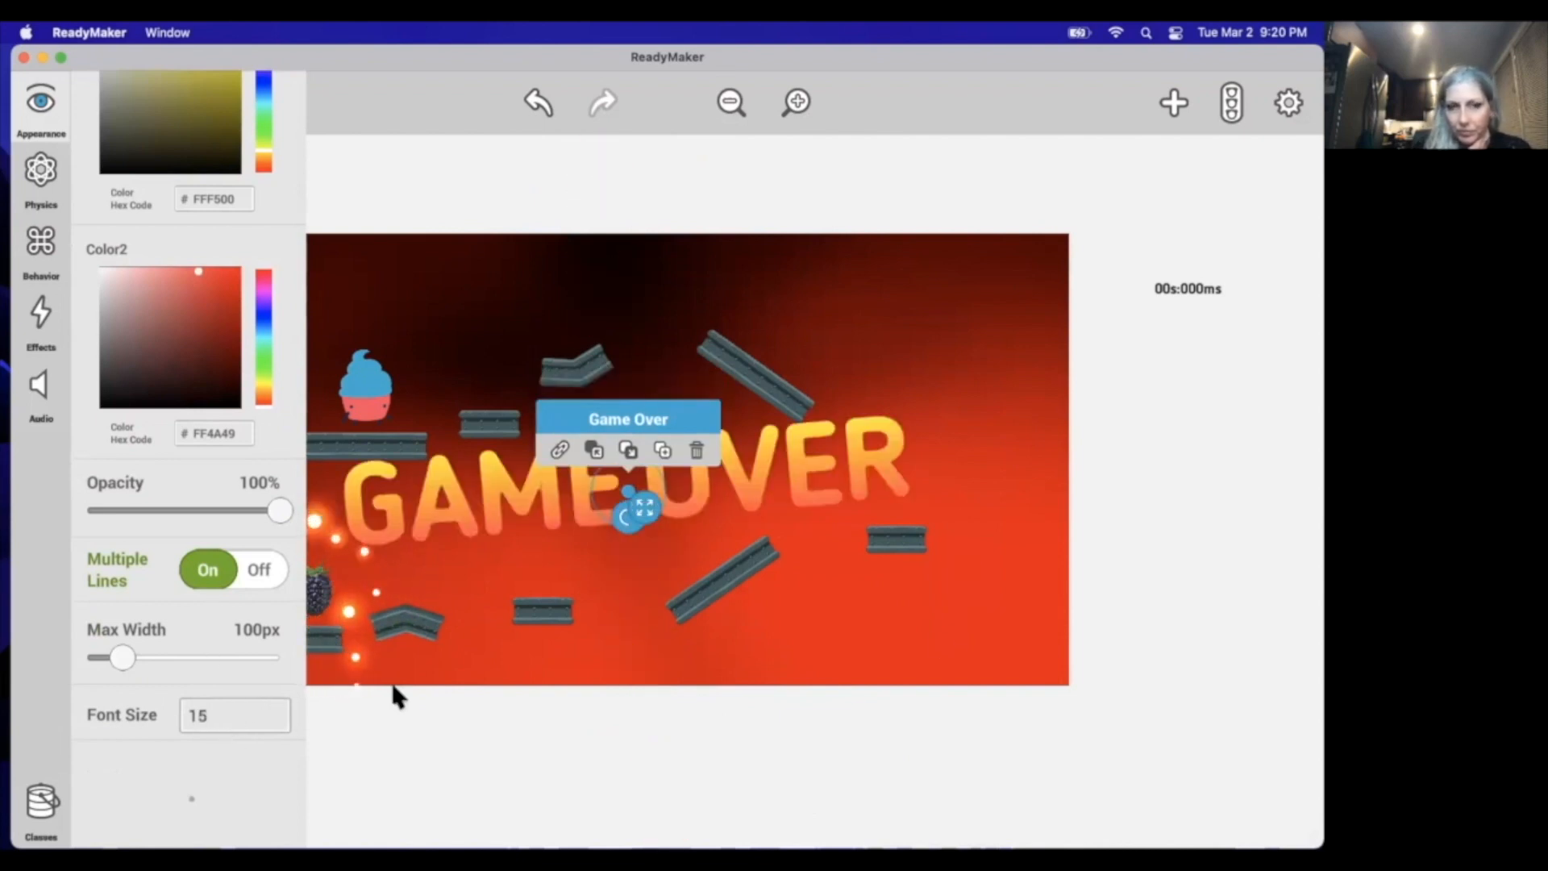
Step: Center the Game Over text in the scene, rotate it until it is level, and deselect it
click(345, 168)
click(684, 484)
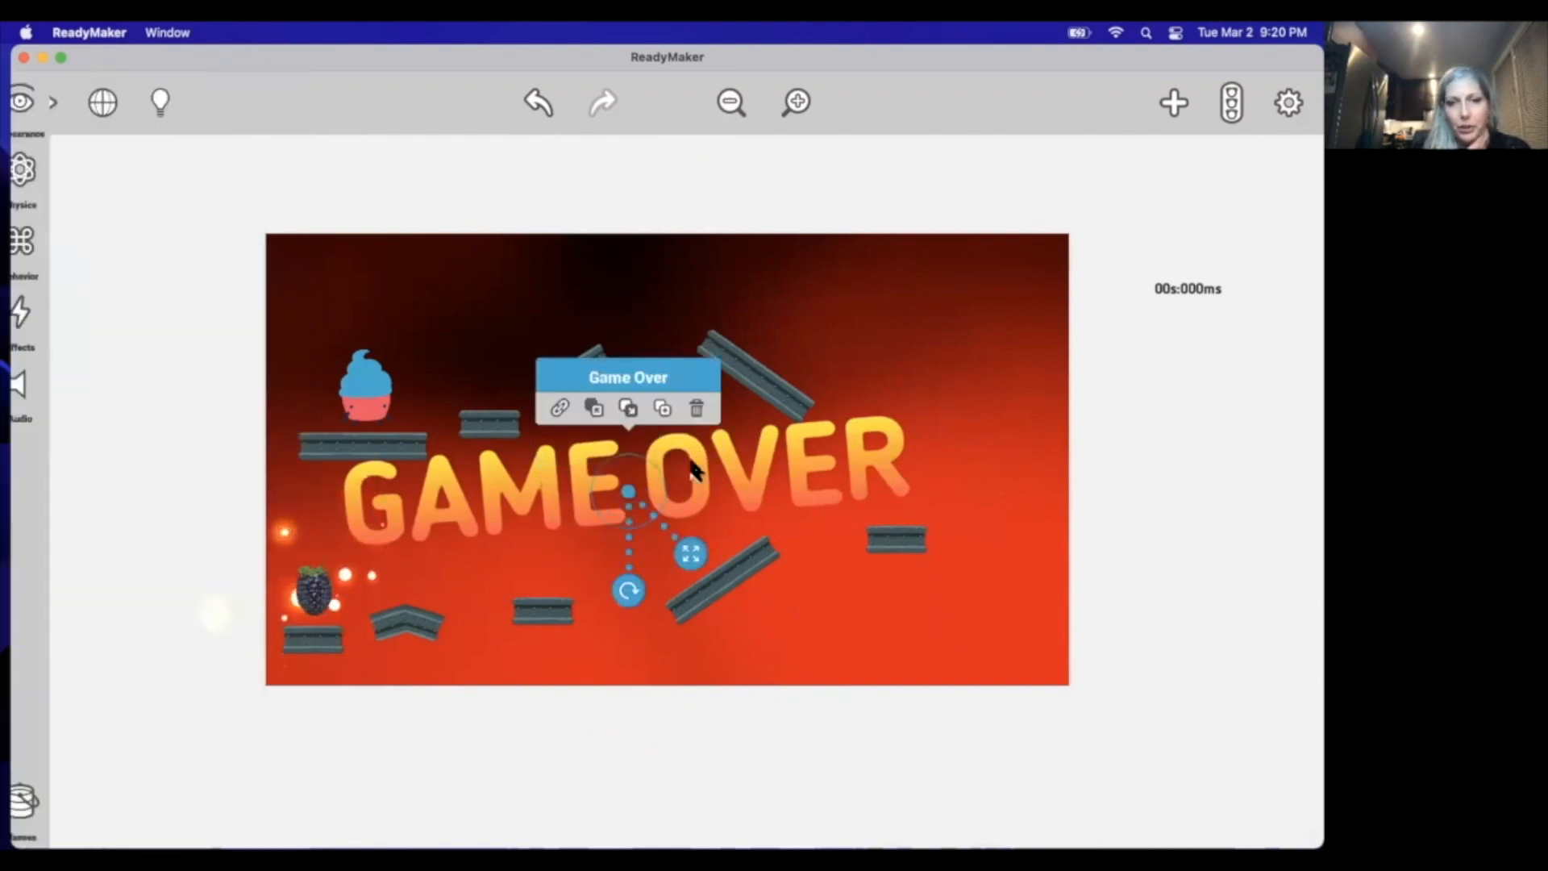
drag(684, 483, 736, 457)
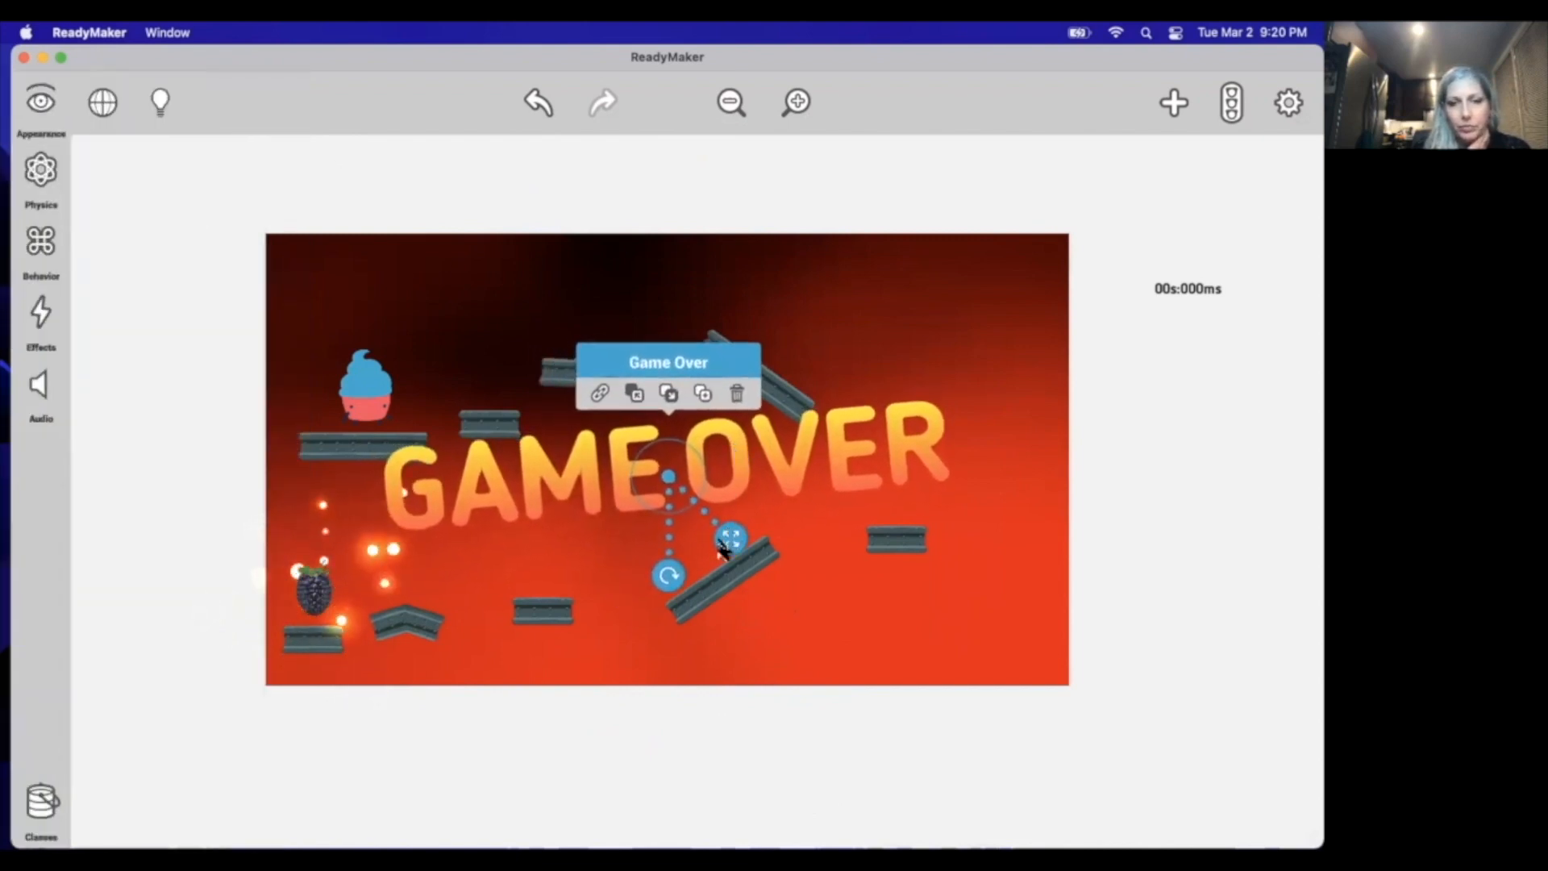
drag(668, 573, 650, 555)
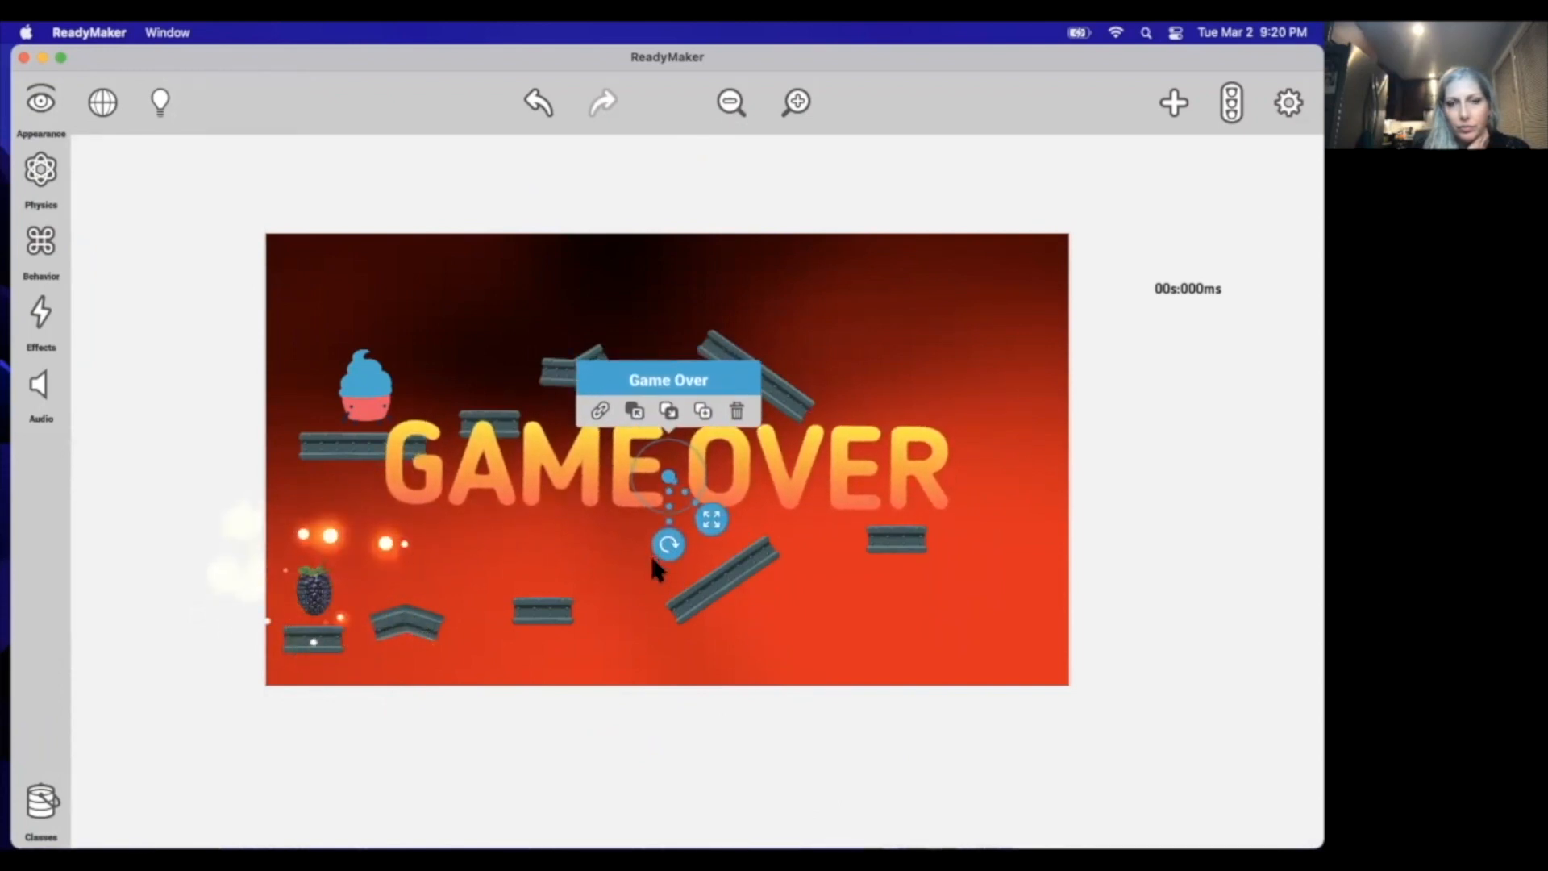
click(989, 355)
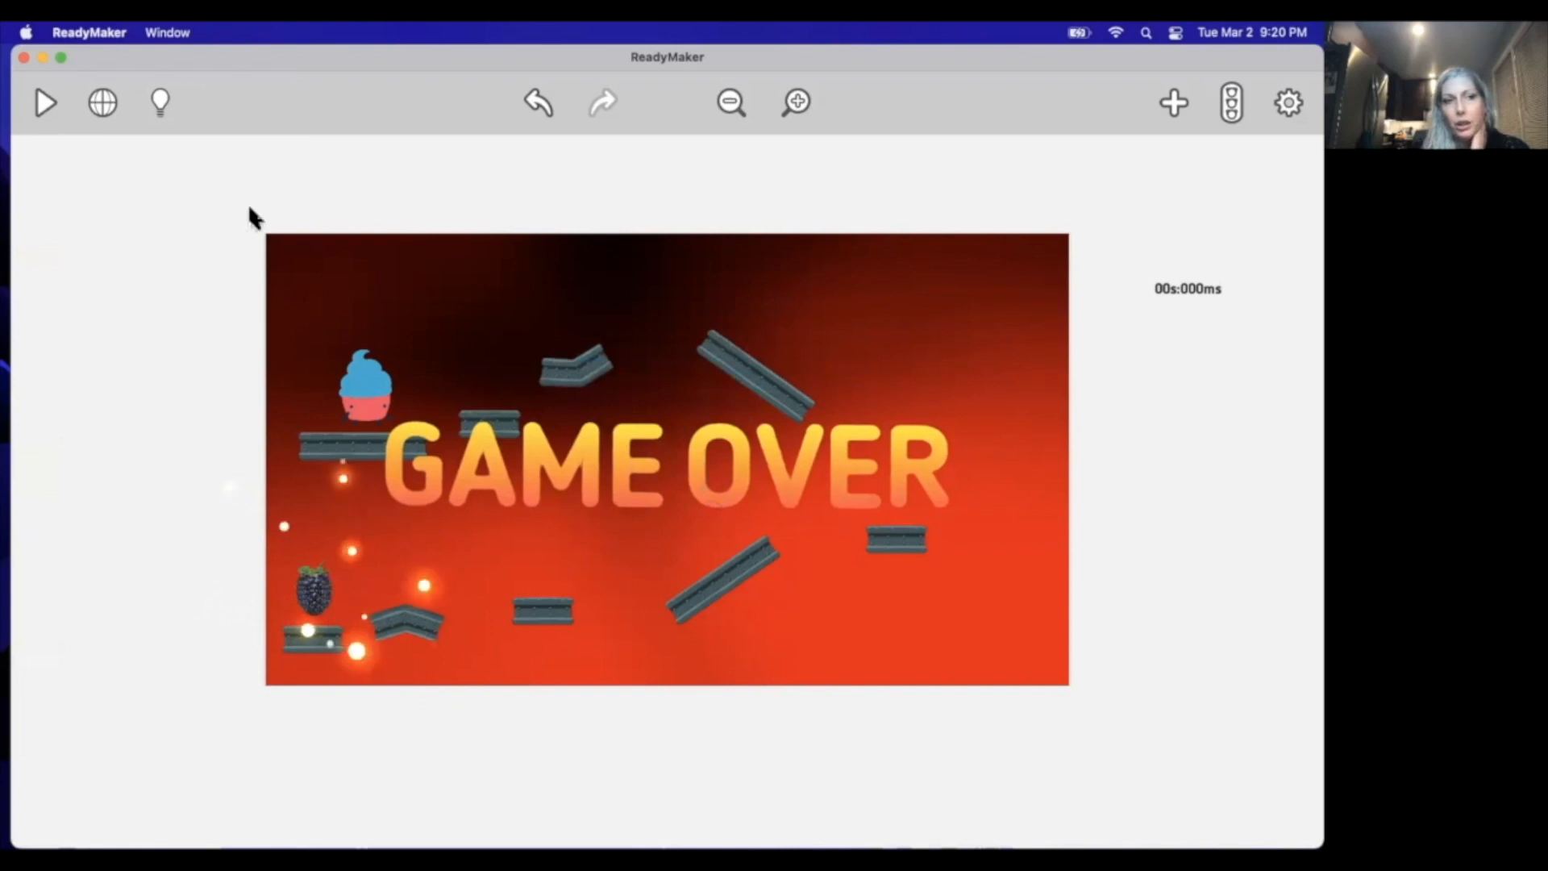
Step: Play-test the level by moving the cupcake across the platforms behind the GAME OVER text, and return to the editor
click(46, 105)
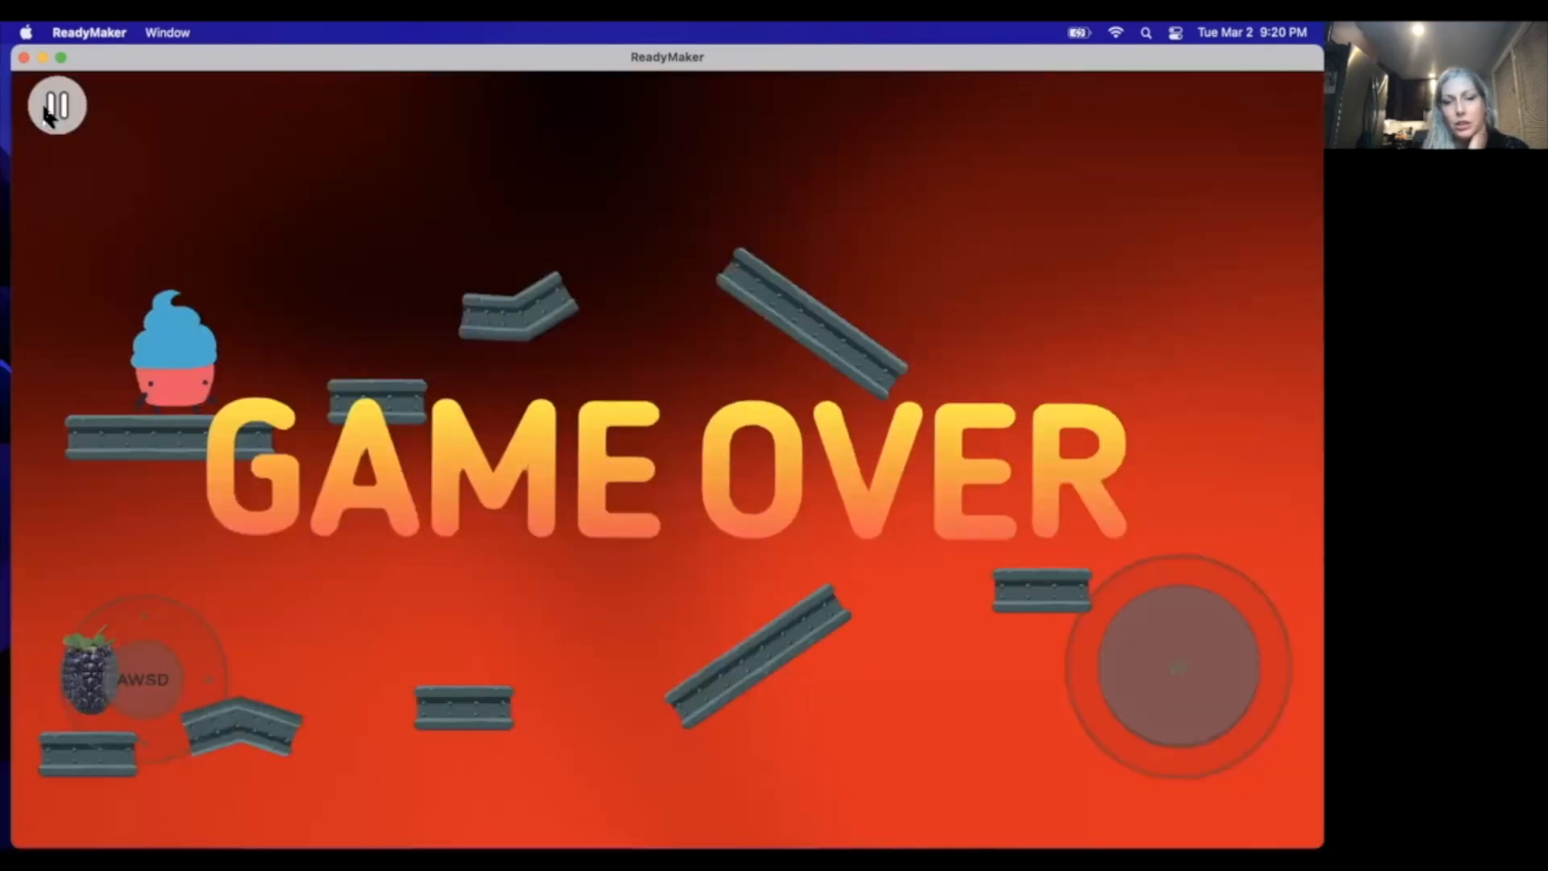
key(d)
key(w)
key(w)
key(d)
key(w)
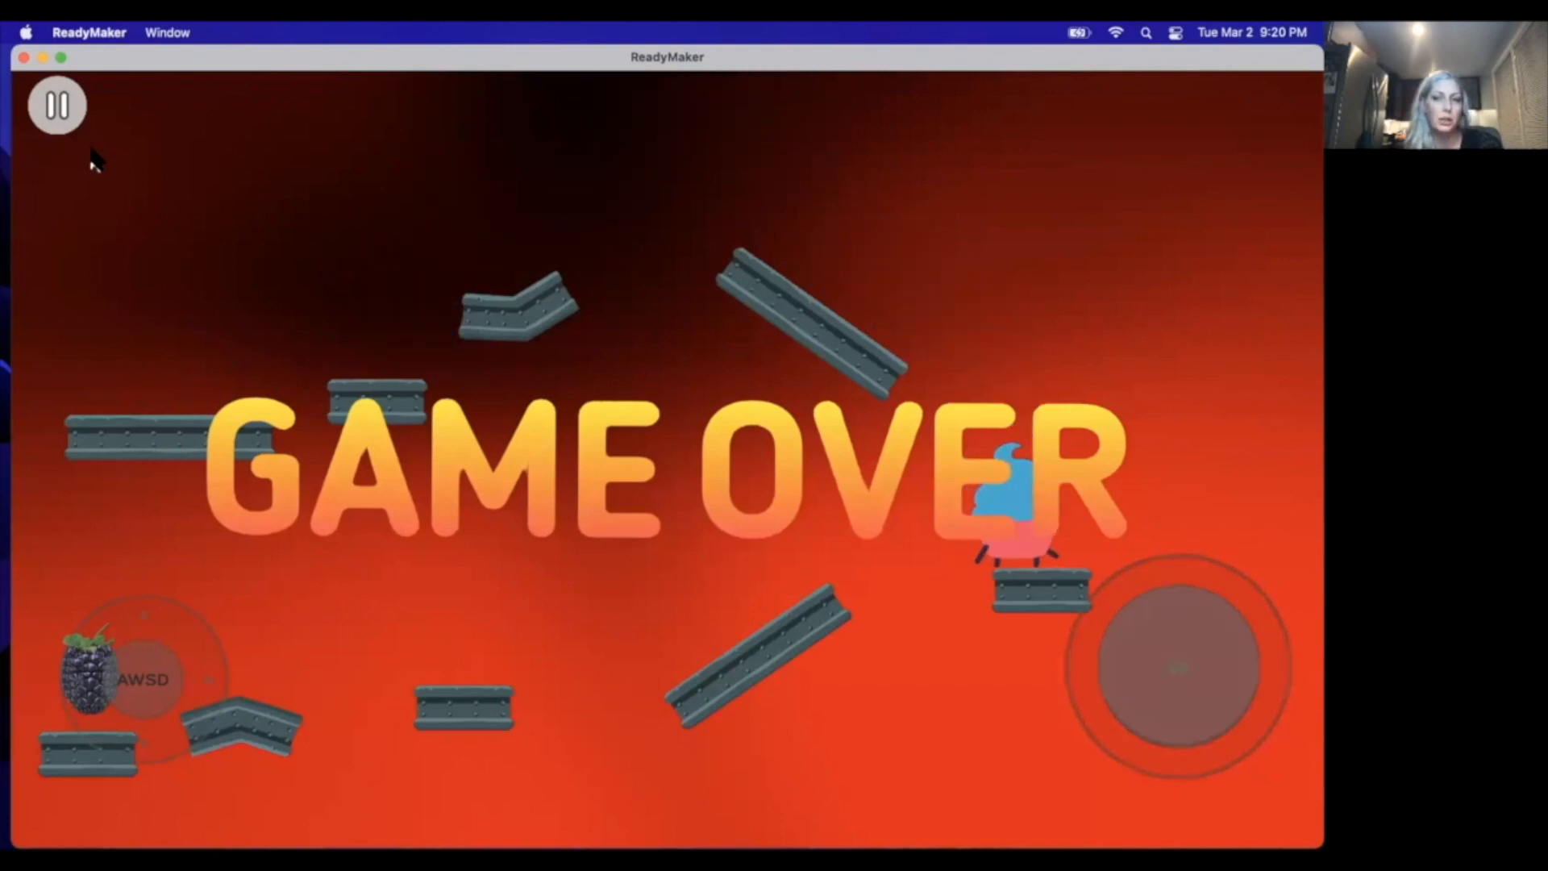
key(w)
key(a)
key(w)
key(w)
key(d)
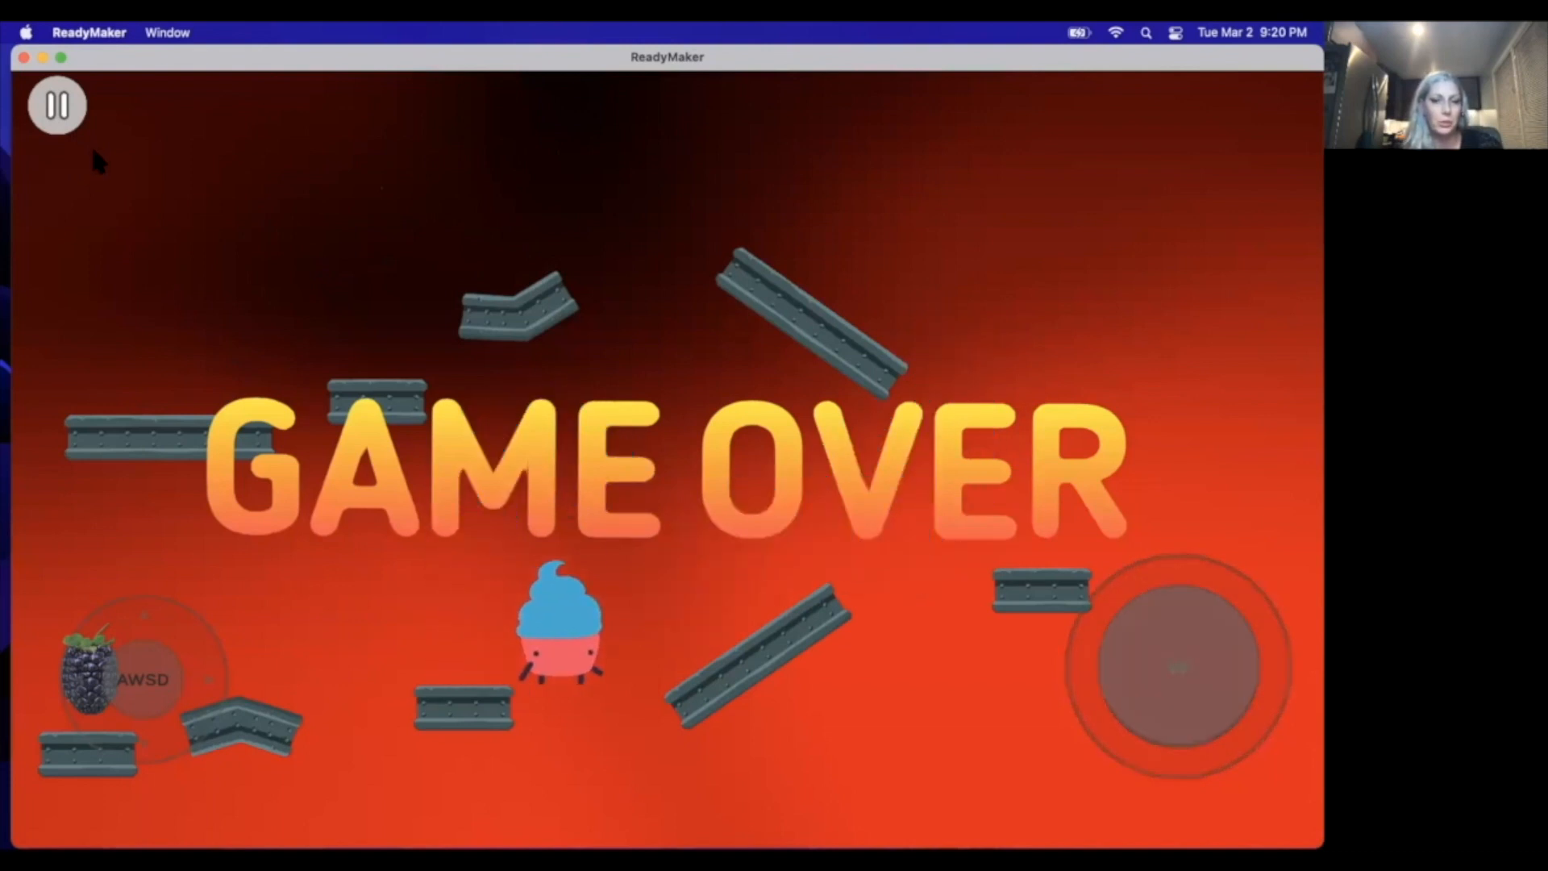
click(56, 105)
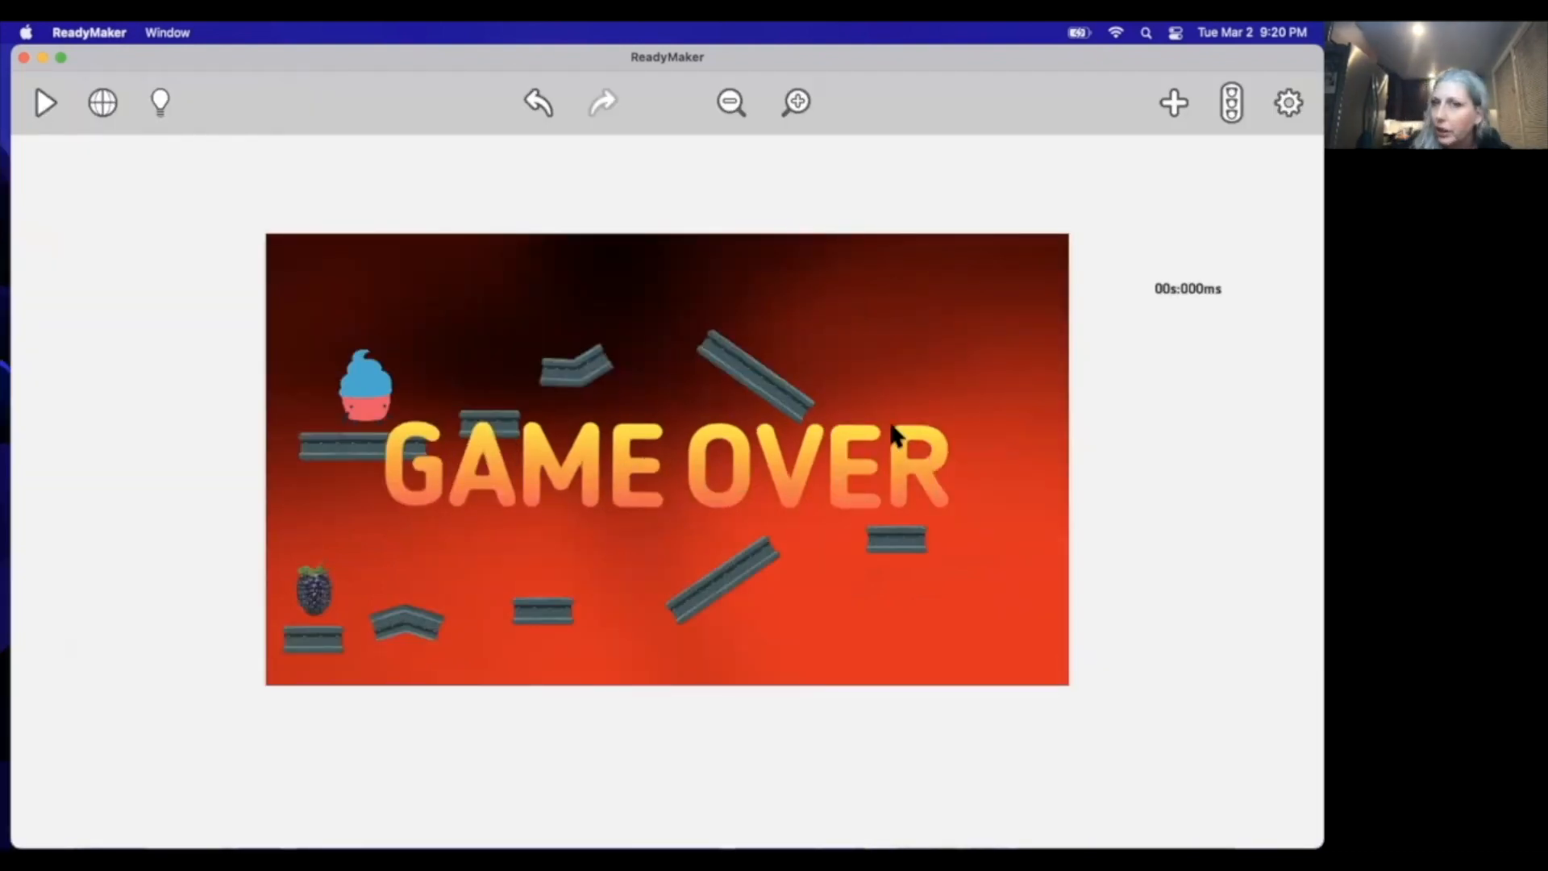
Step: Create a new event whose condition is System, Runtime, Scene Start
click(1232, 103)
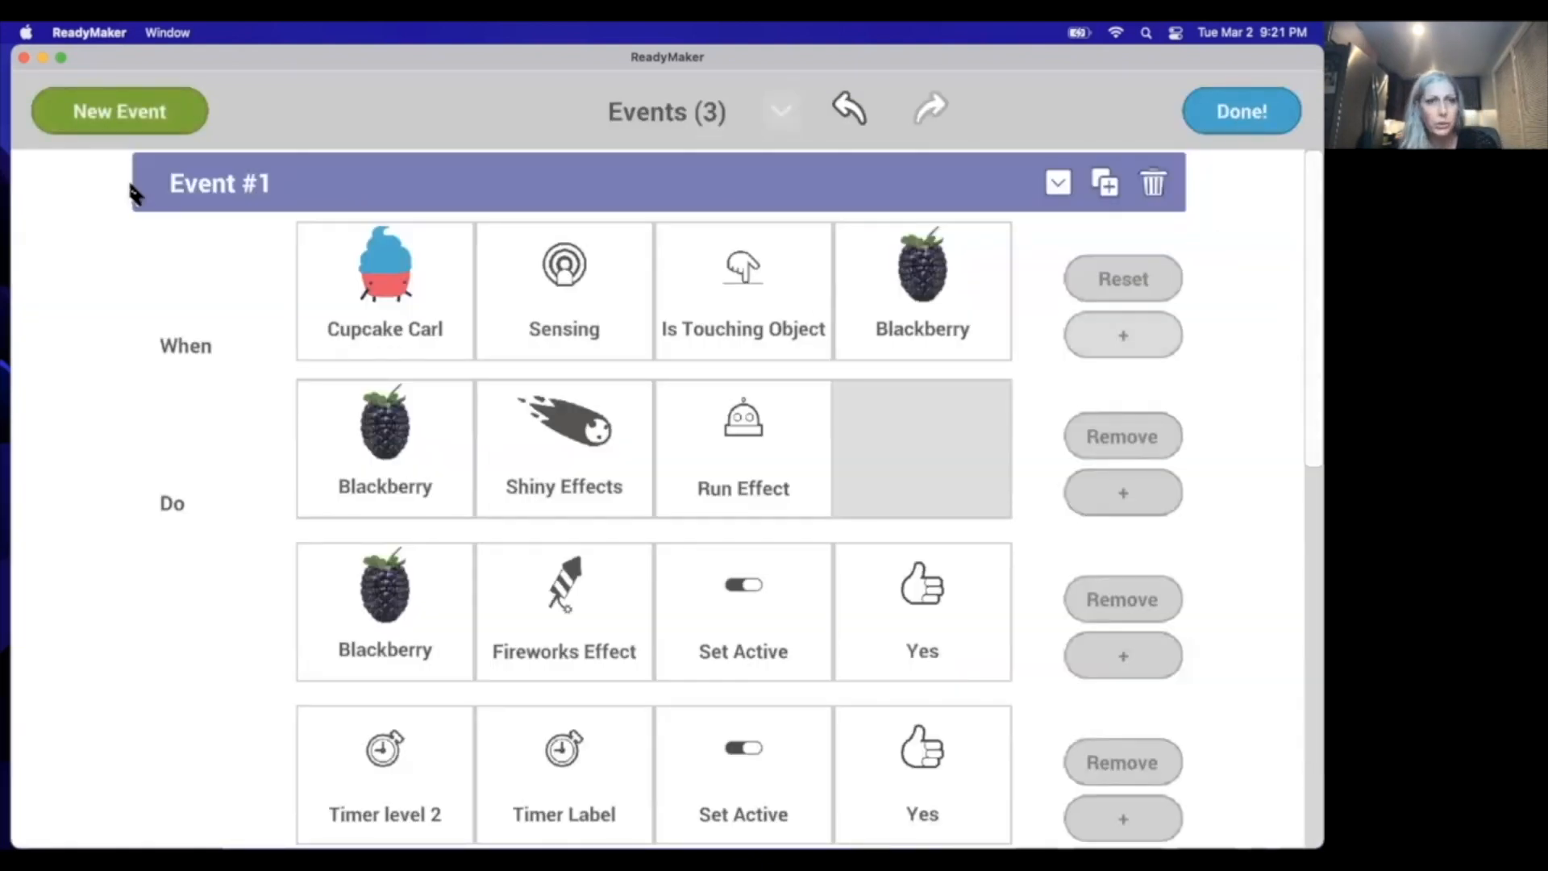
click(125, 119)
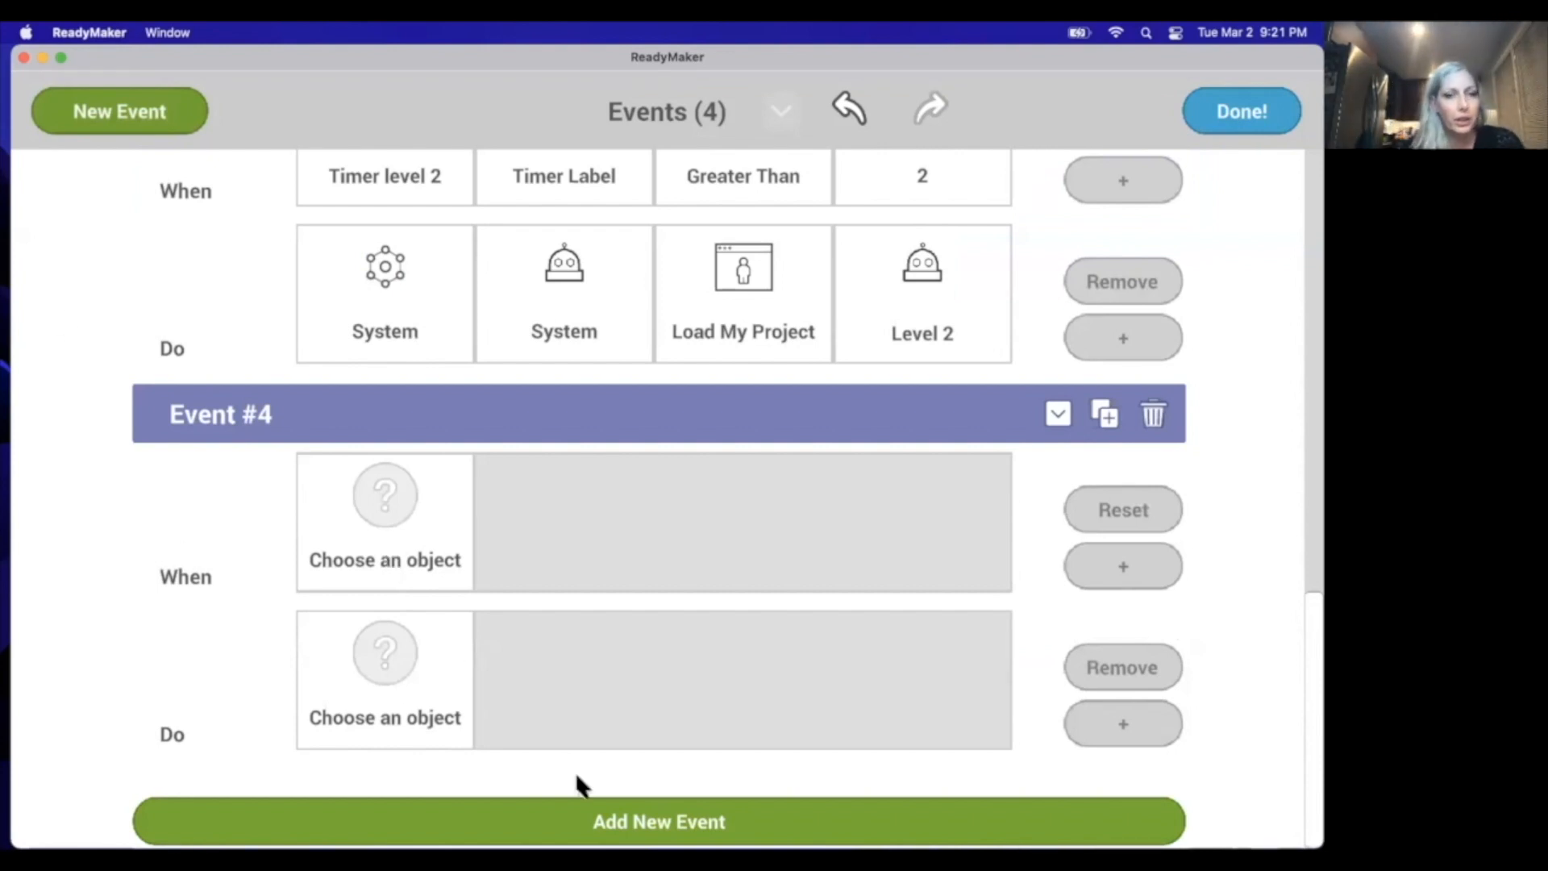
click(402, 540)
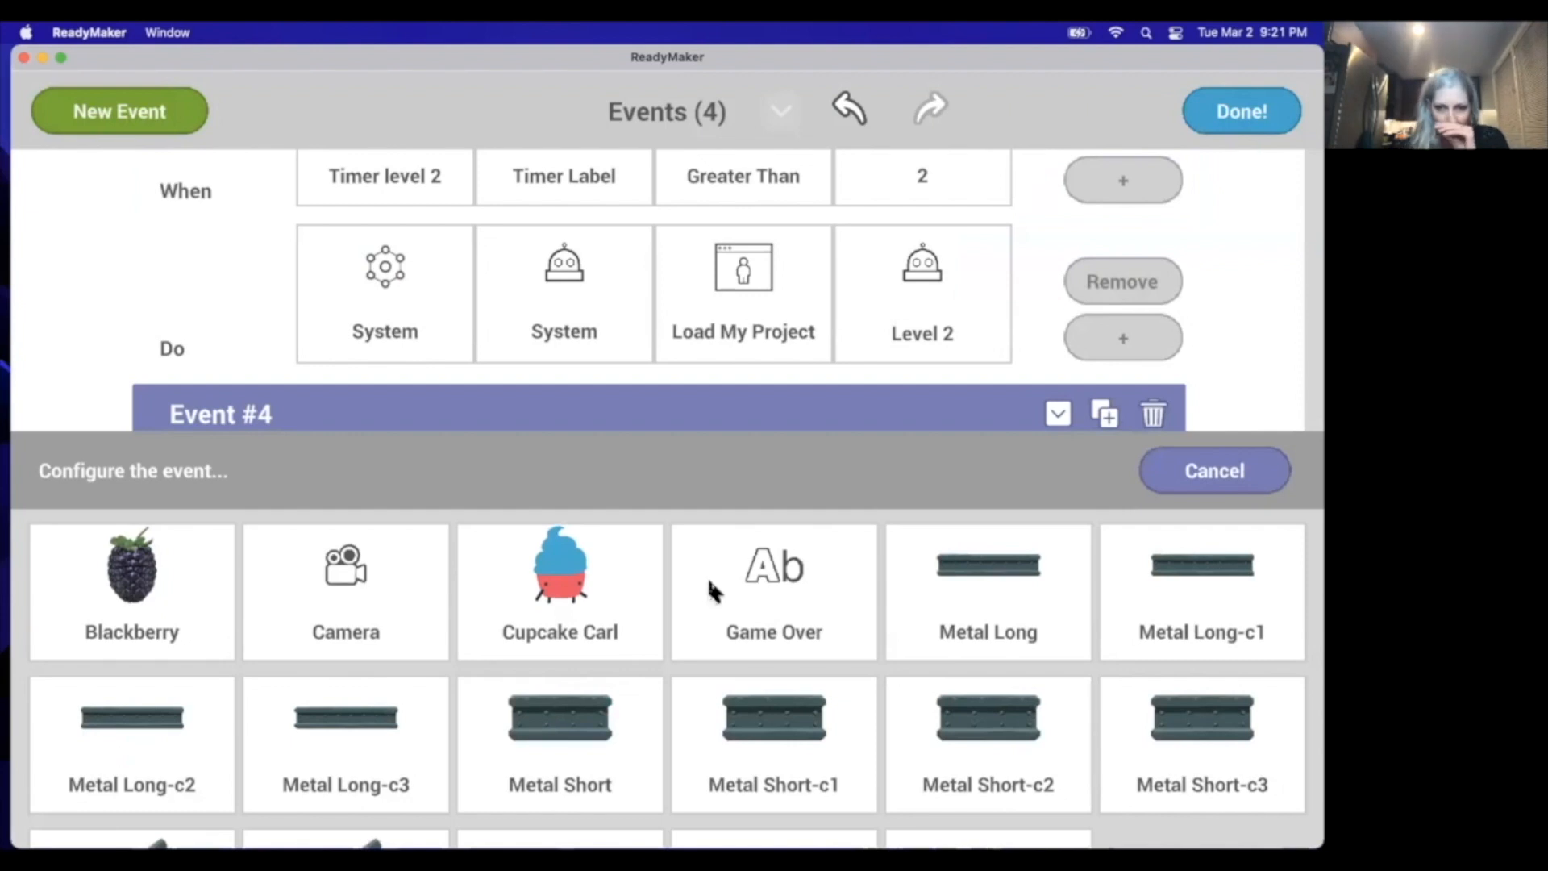
scroll(709, 593, down, 2)
click(576, 743)
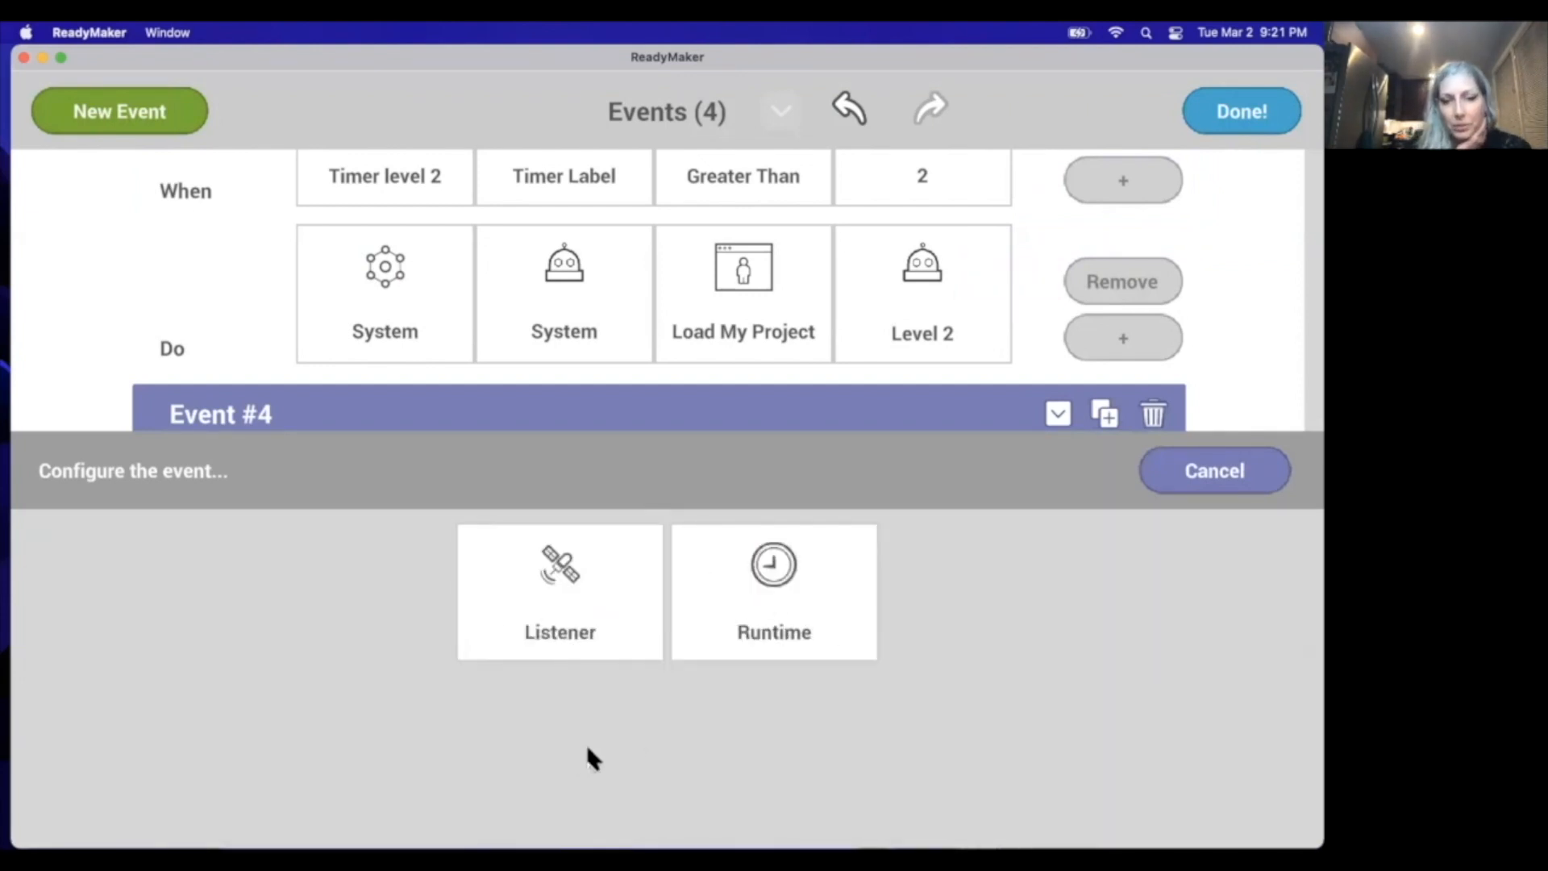
click(757, 632)
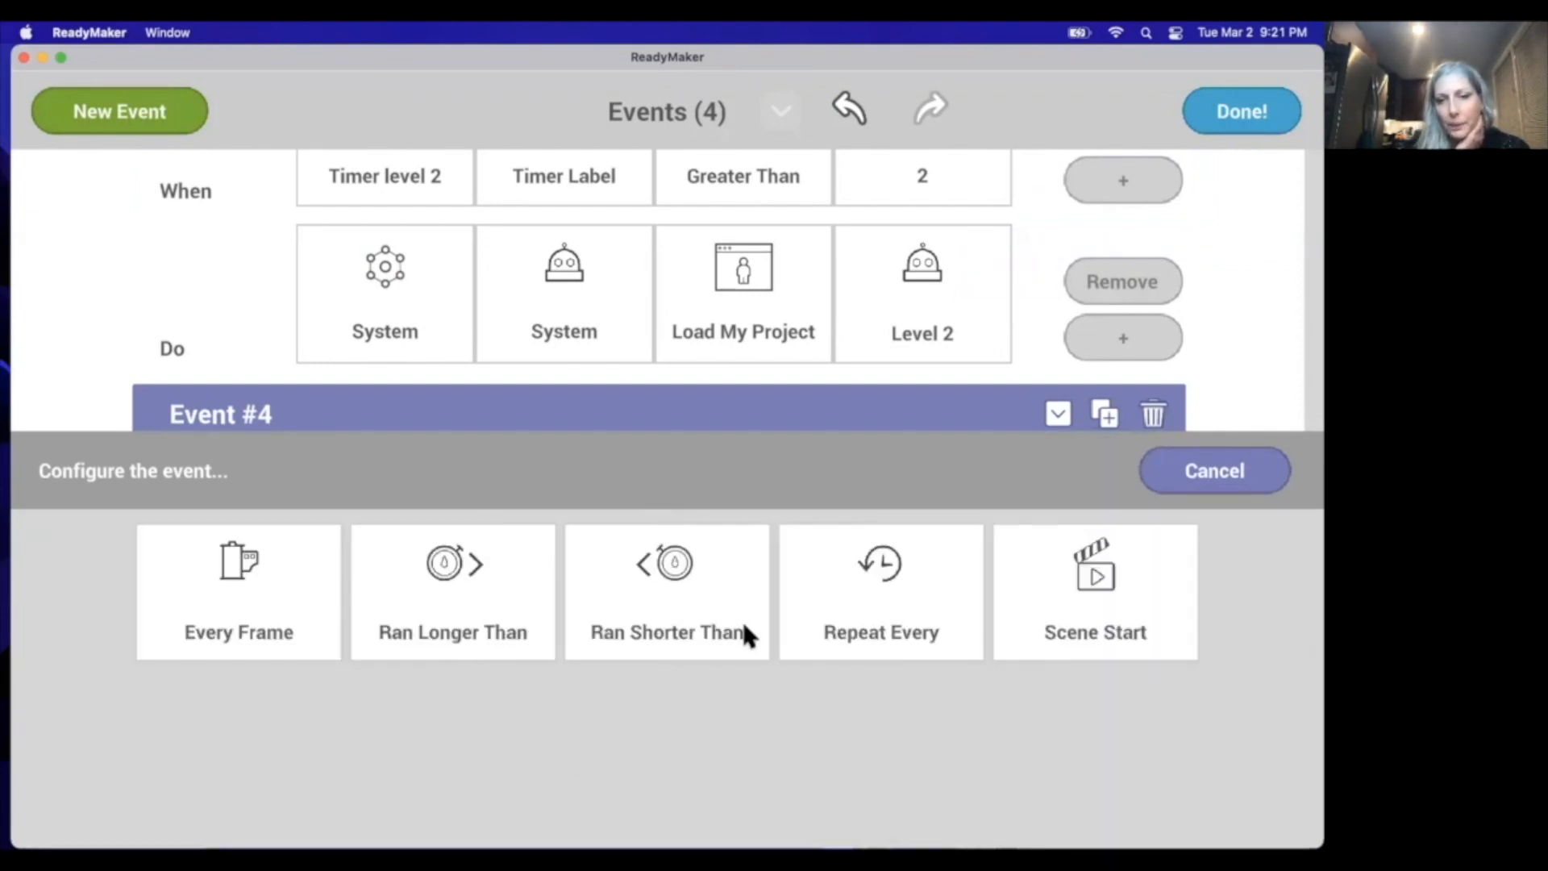
click(1124, 594)
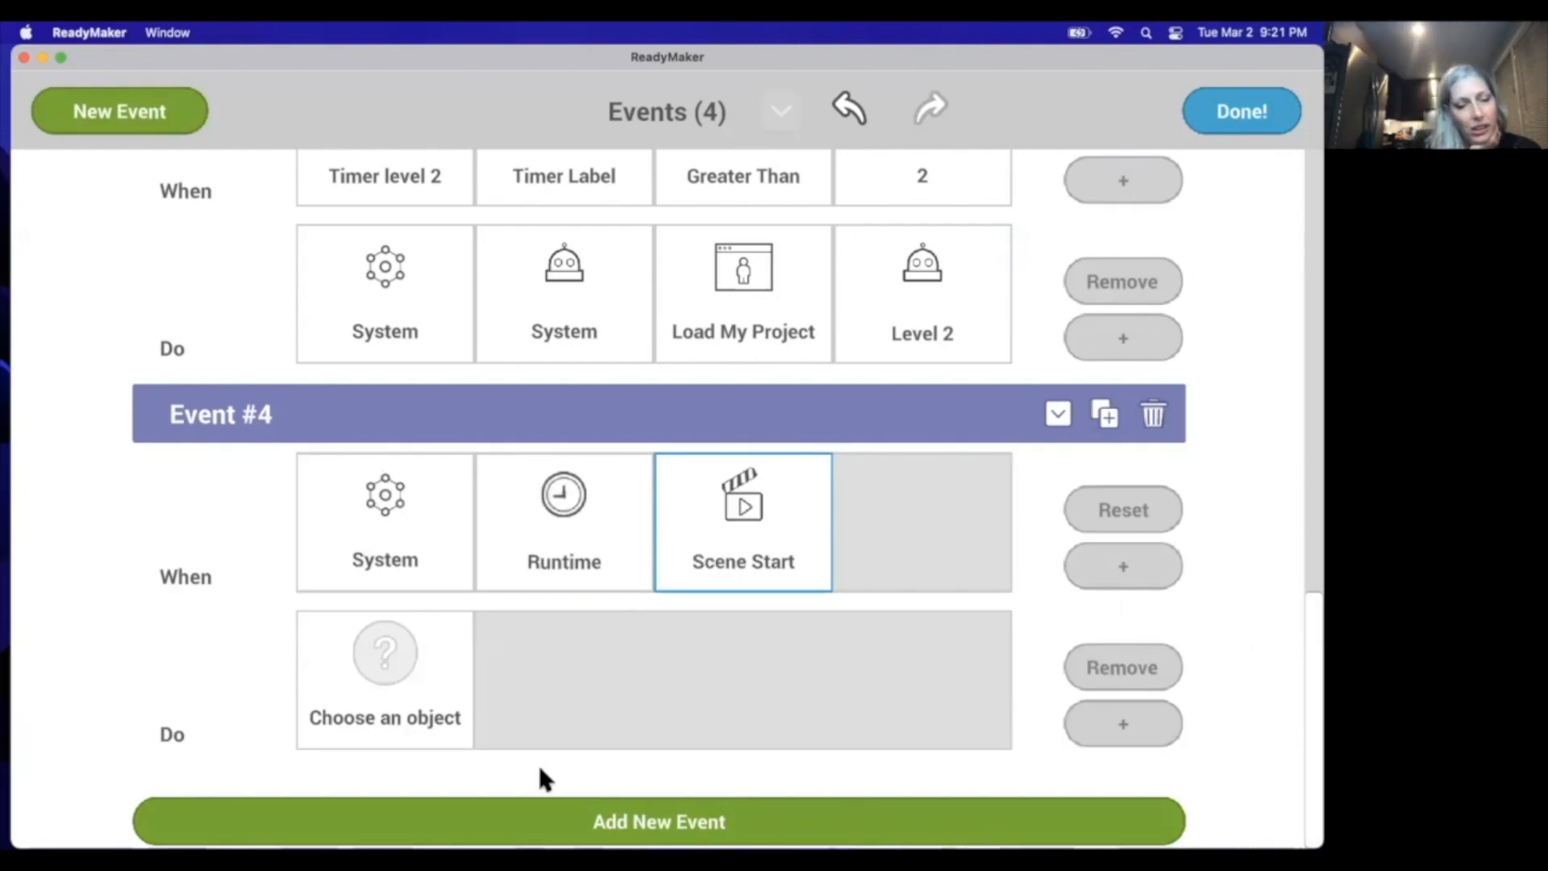
Step: Set the Scene Start event's action to Game Over, Appearance, Set Hidden, Yes, and return to the scene
click(387, 679)
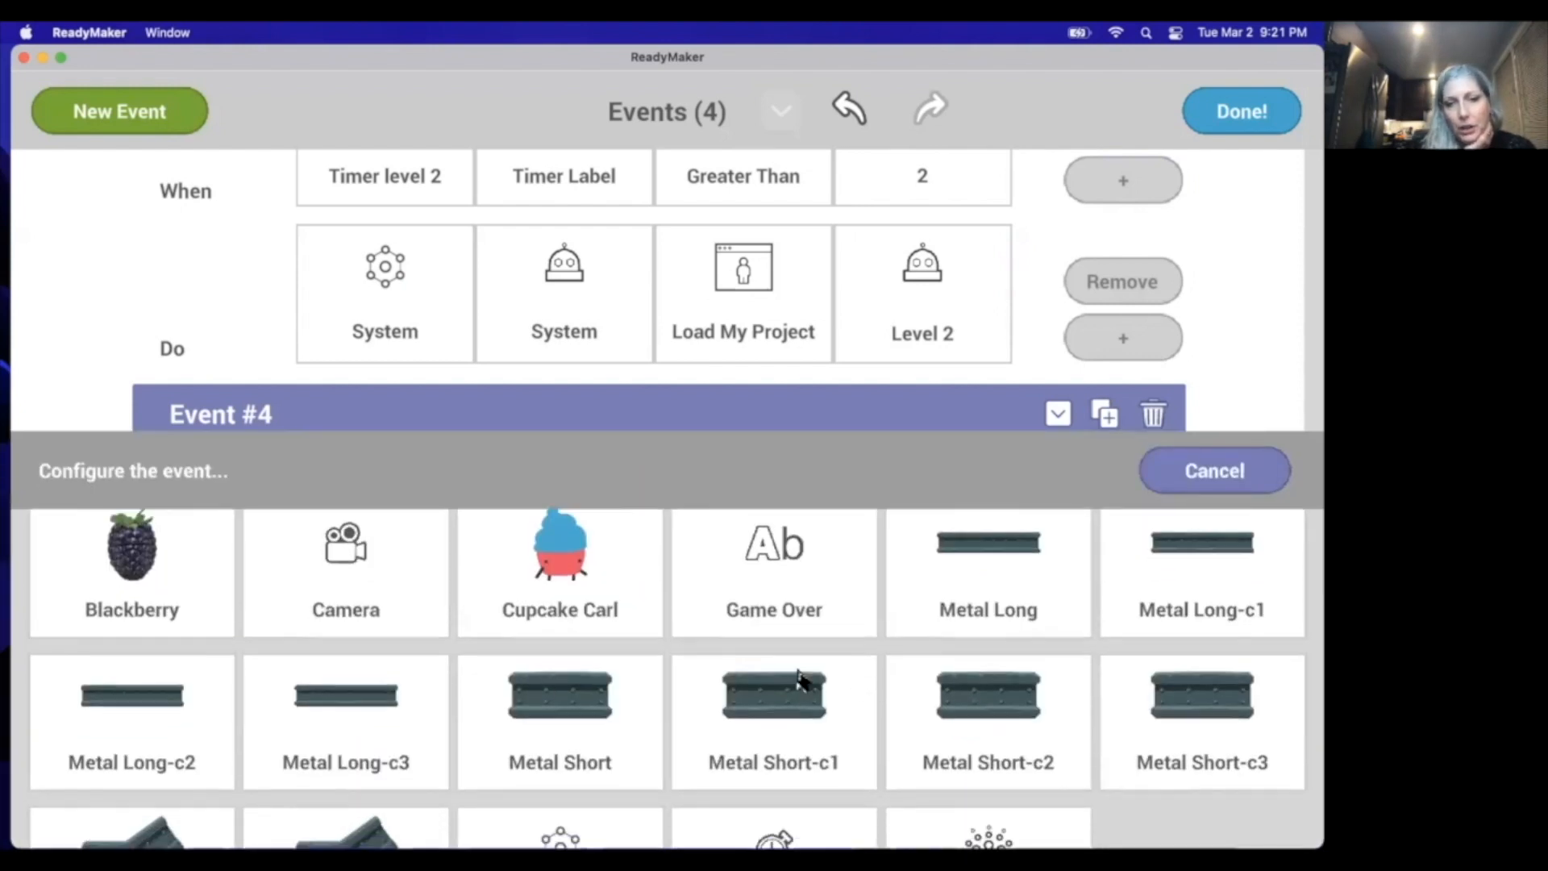
click(752, 599)
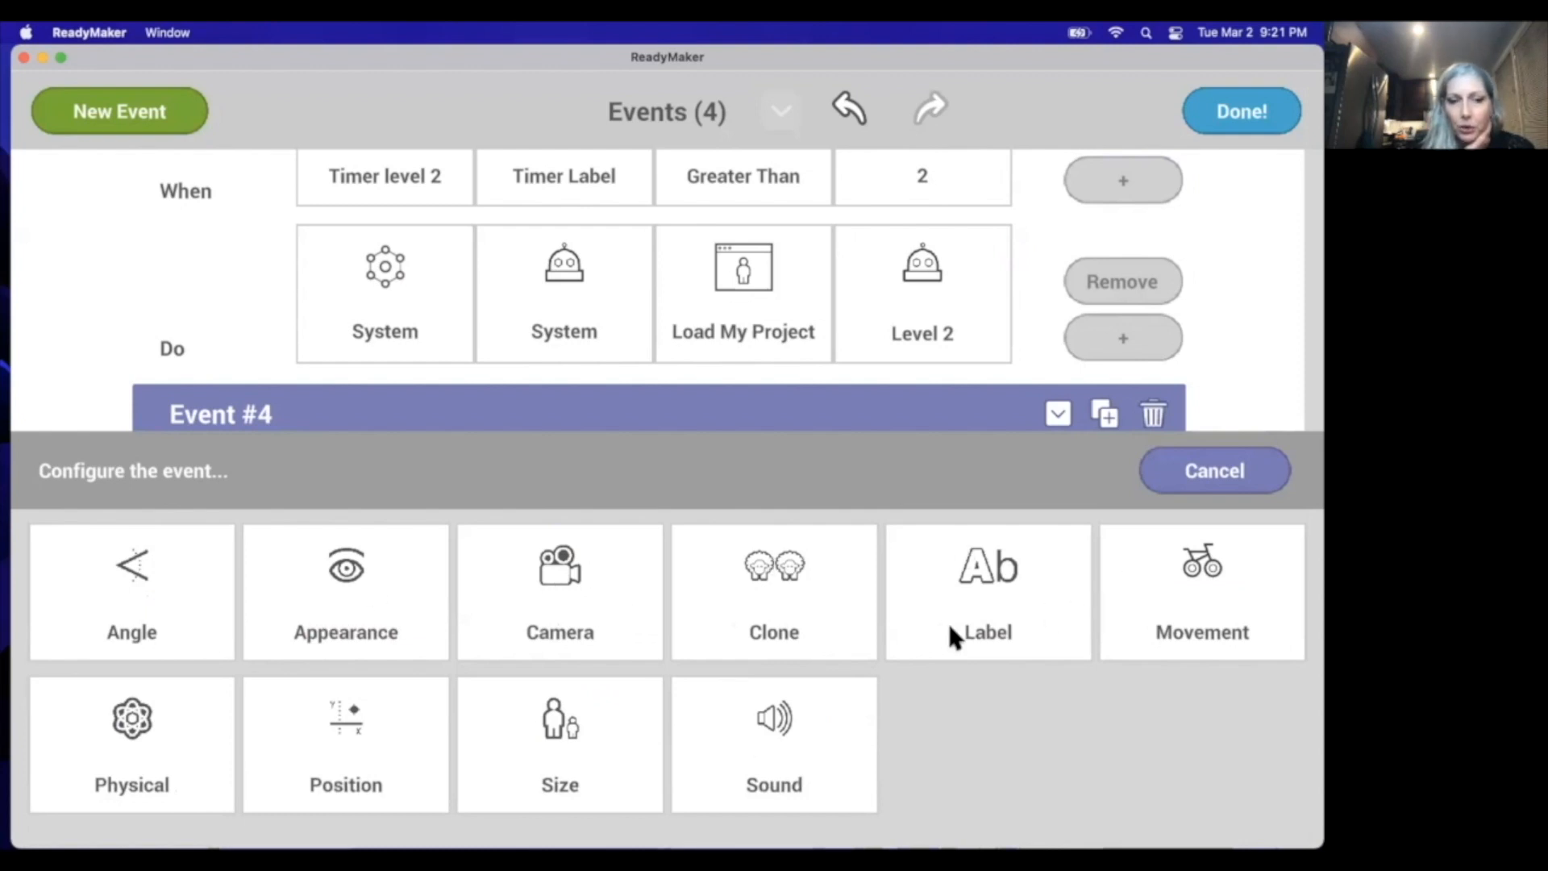
click(357, 591)
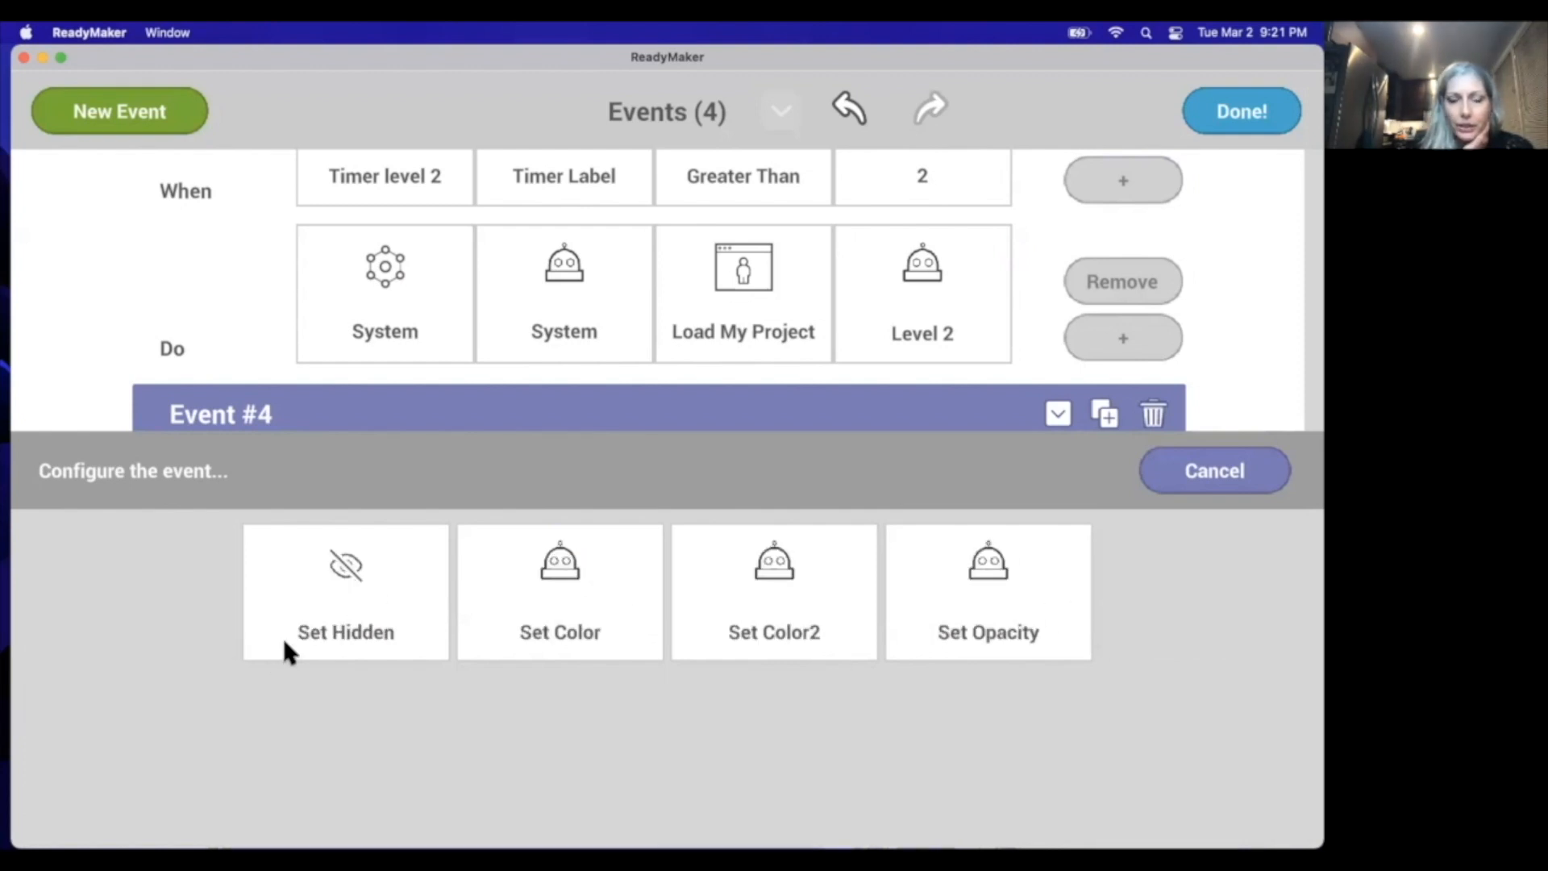
click(326, 605)
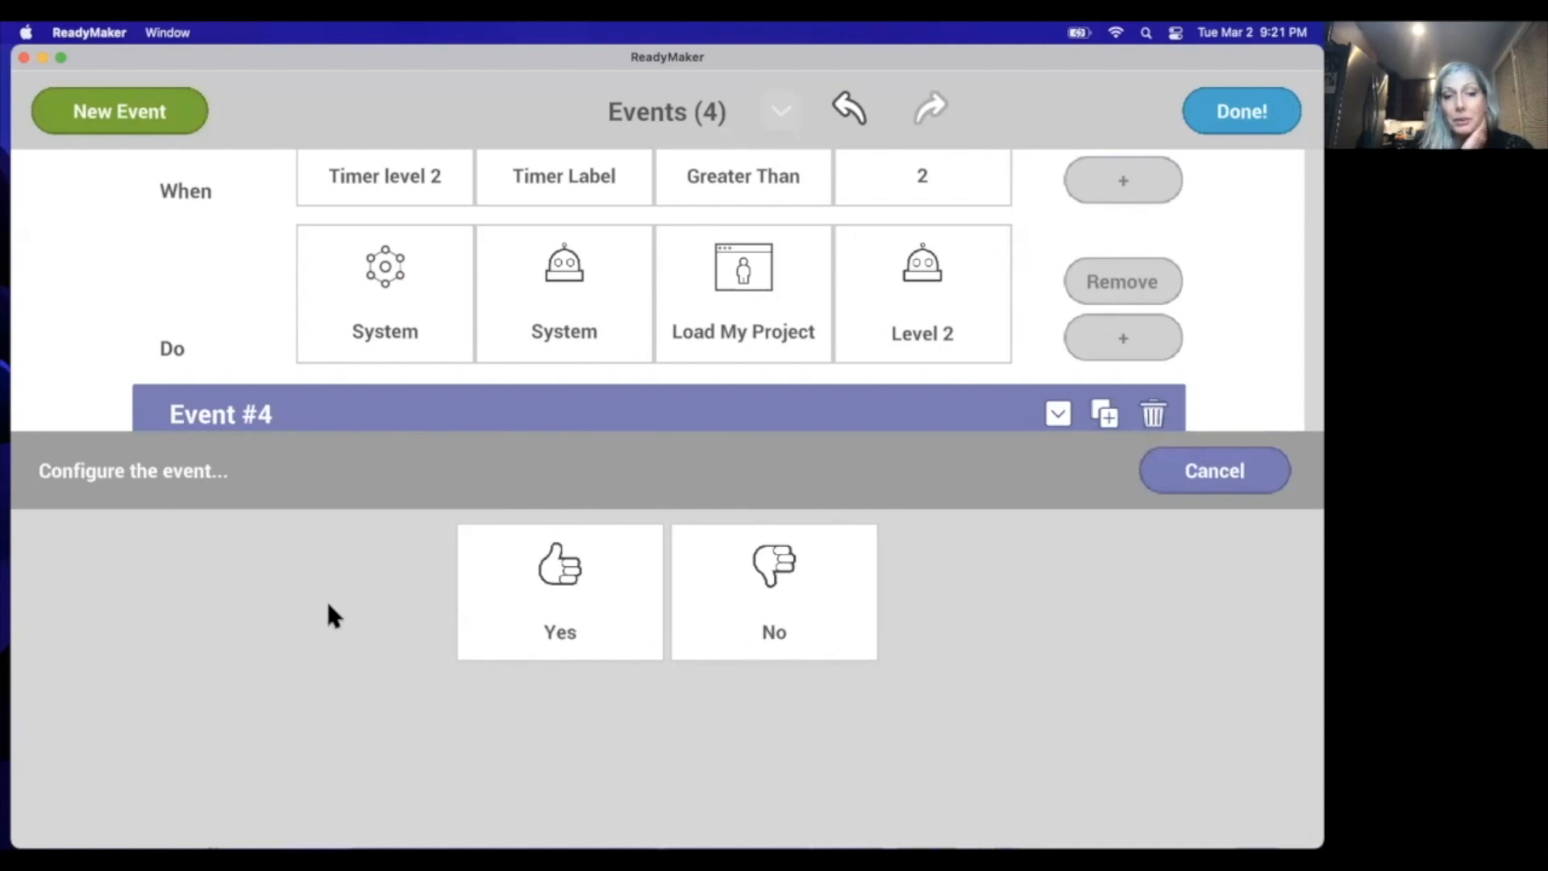
click(533, 597)
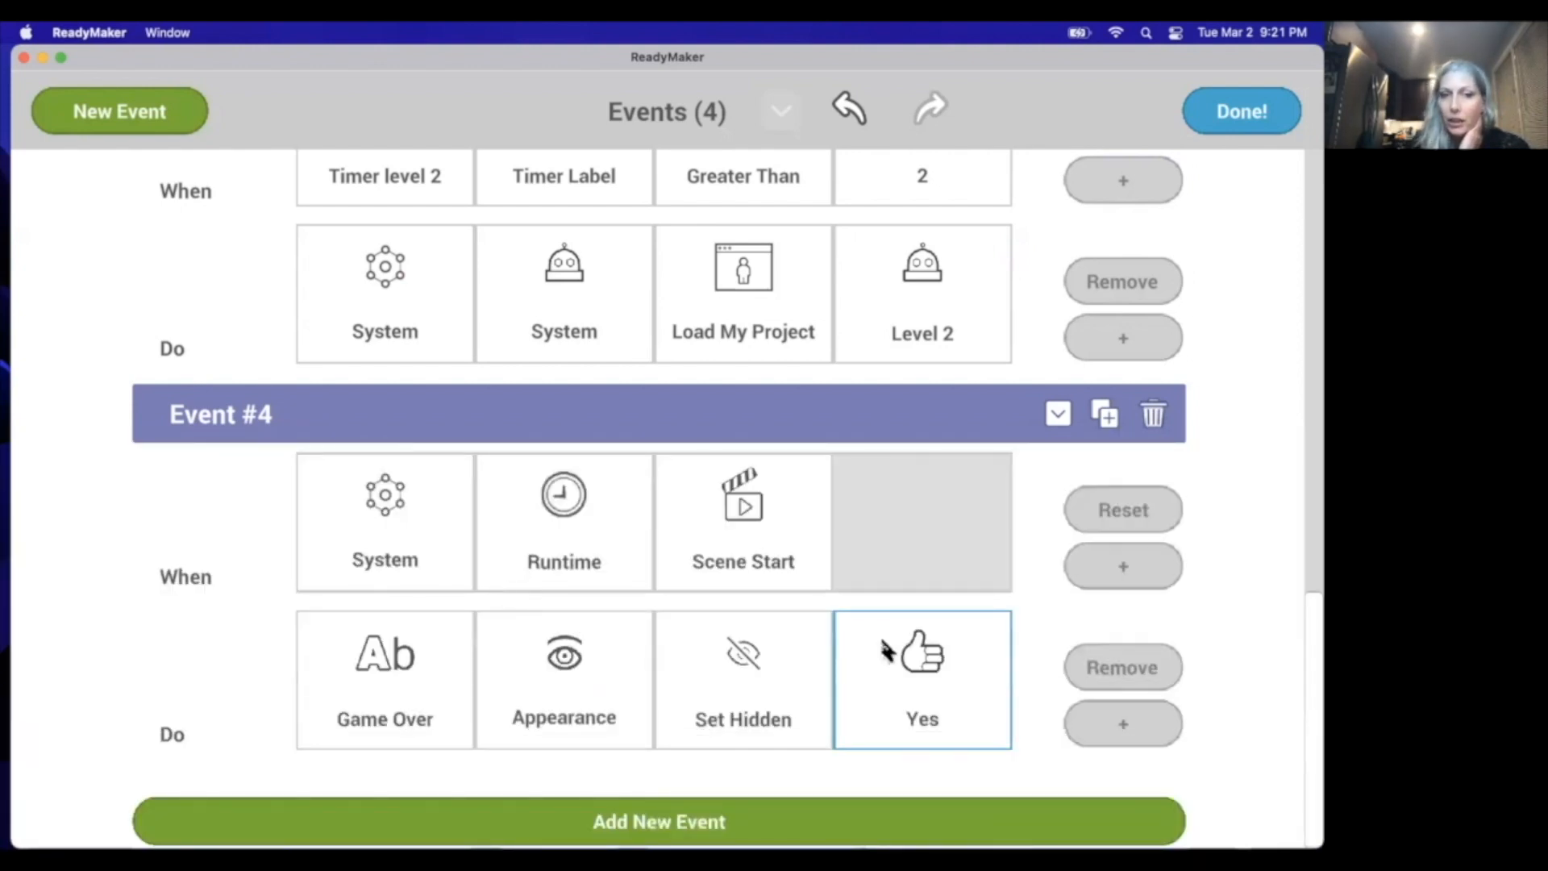
click(1255, 110)
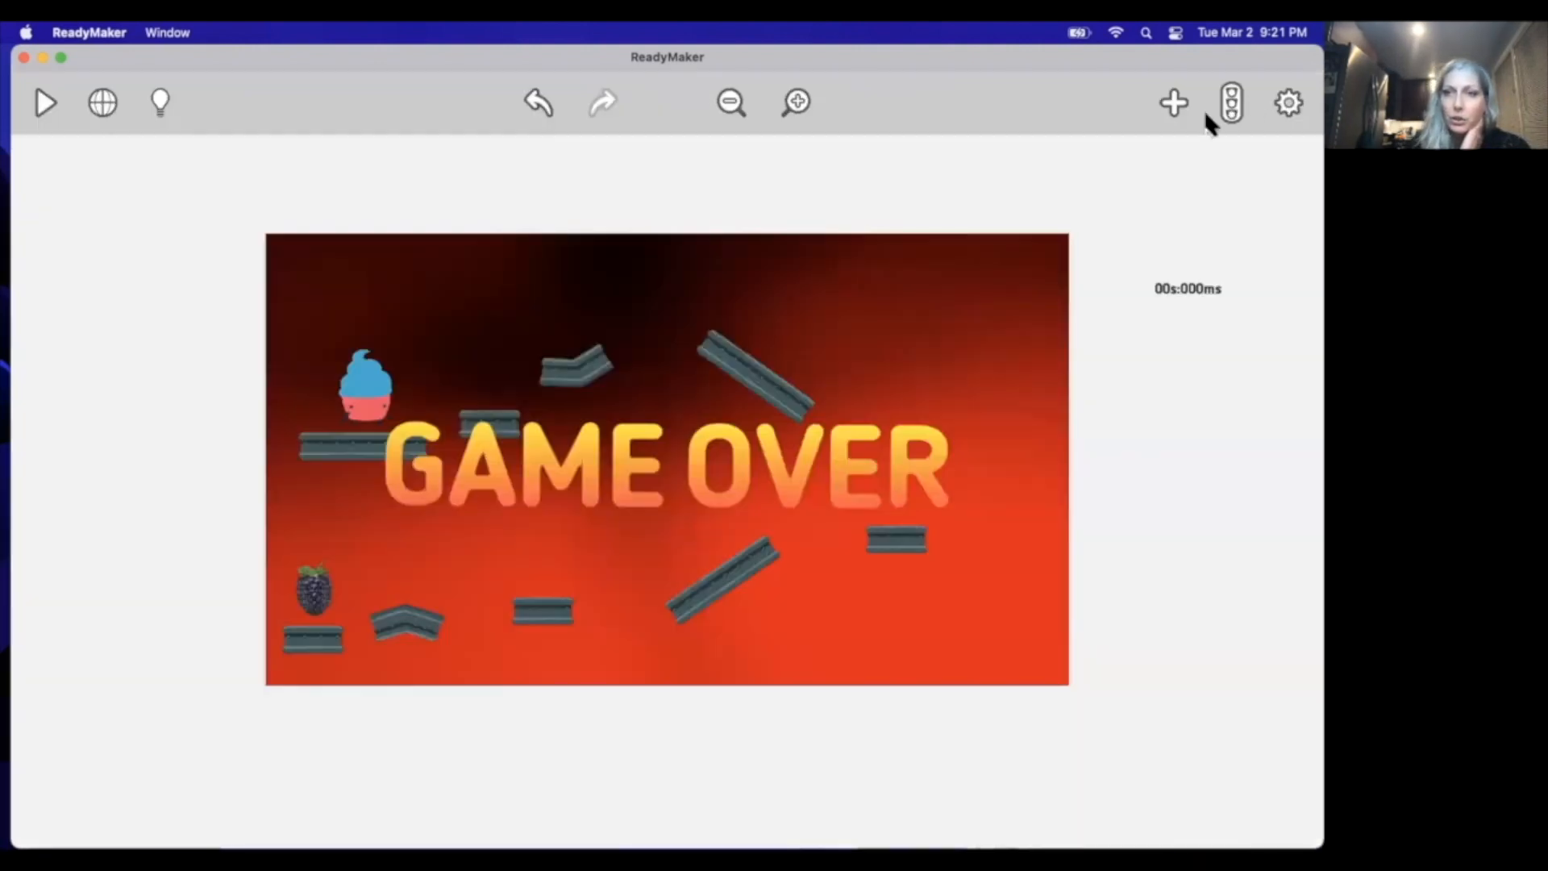
Step: Run the level to check the Game Over text at scene start, and stop the preview
click(35, 109)
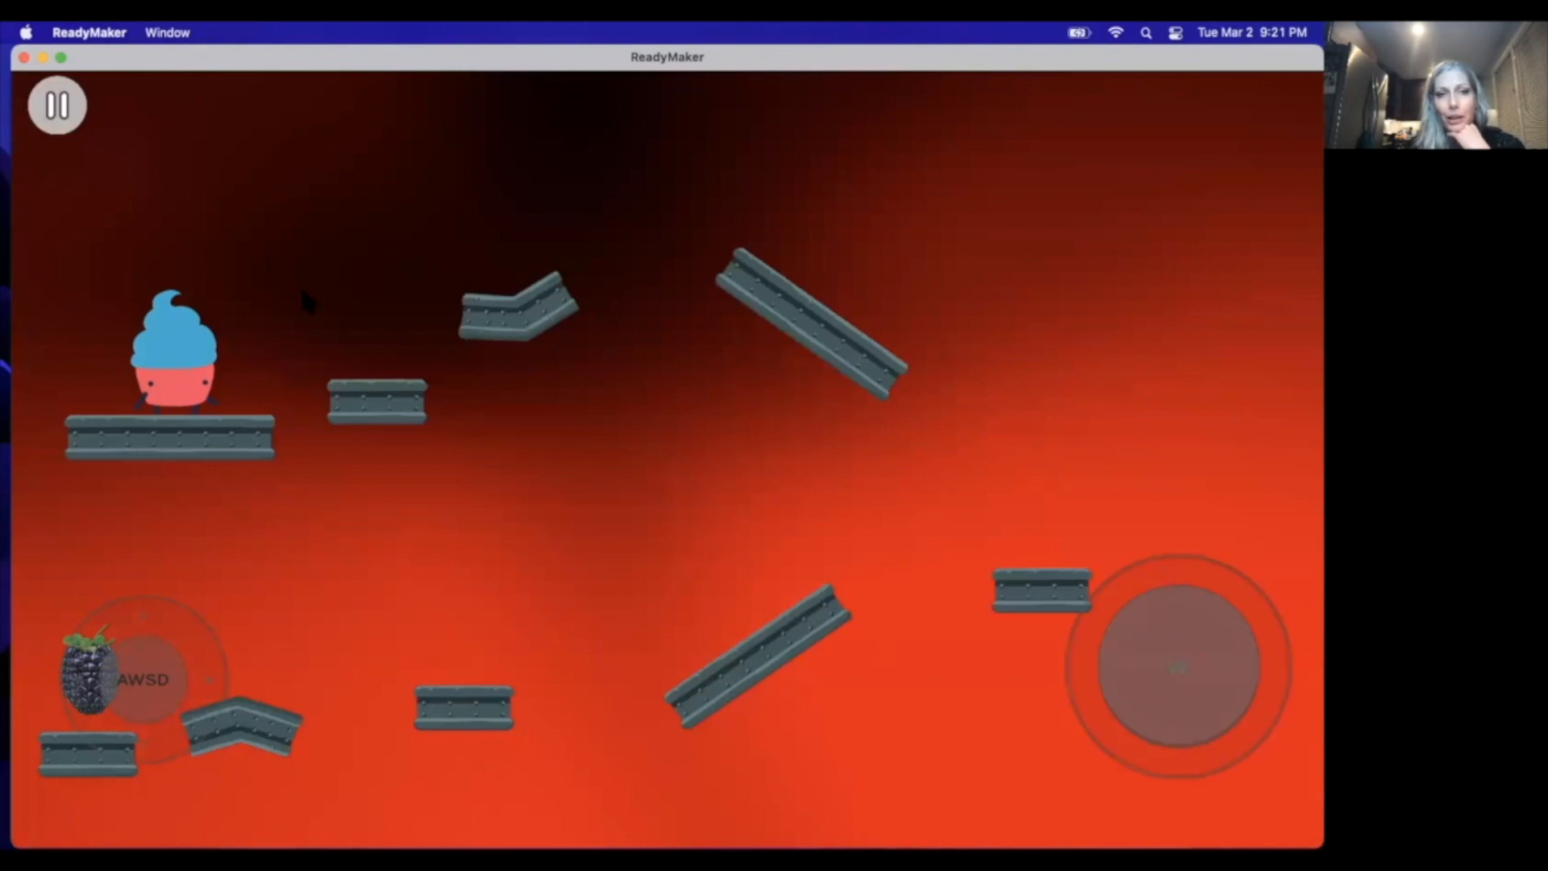
click(58, 105)
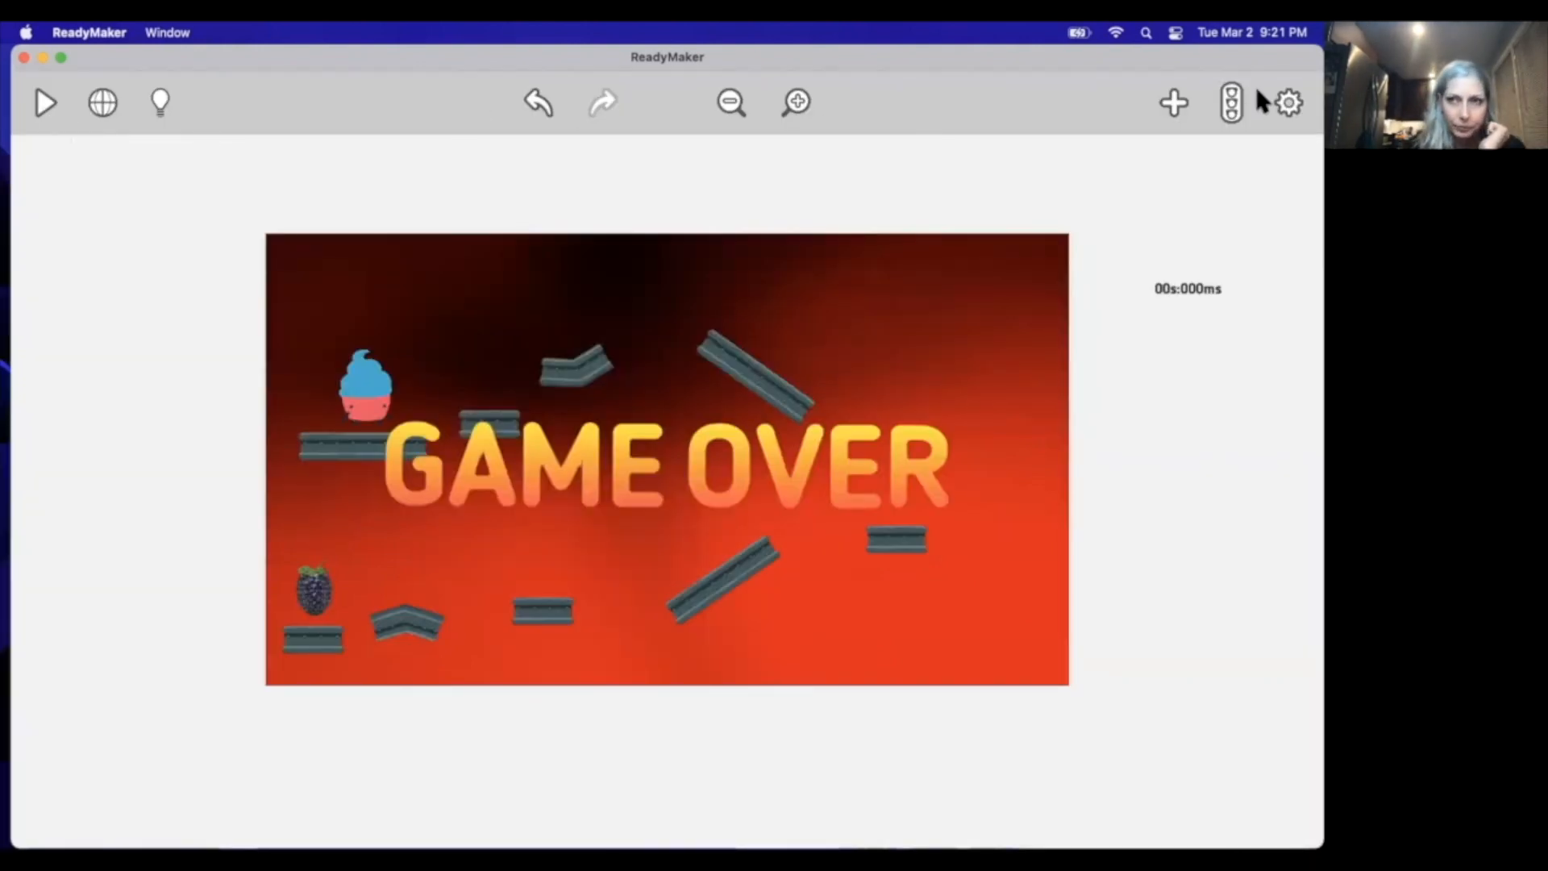
Step: Replace the restart action of Cupcake Carl's below-coordinate event with Game Over, Appearance, Set Hidden, No, and return to the scene
click(1232, 105)
drag(1309, 419, 1303, 628)
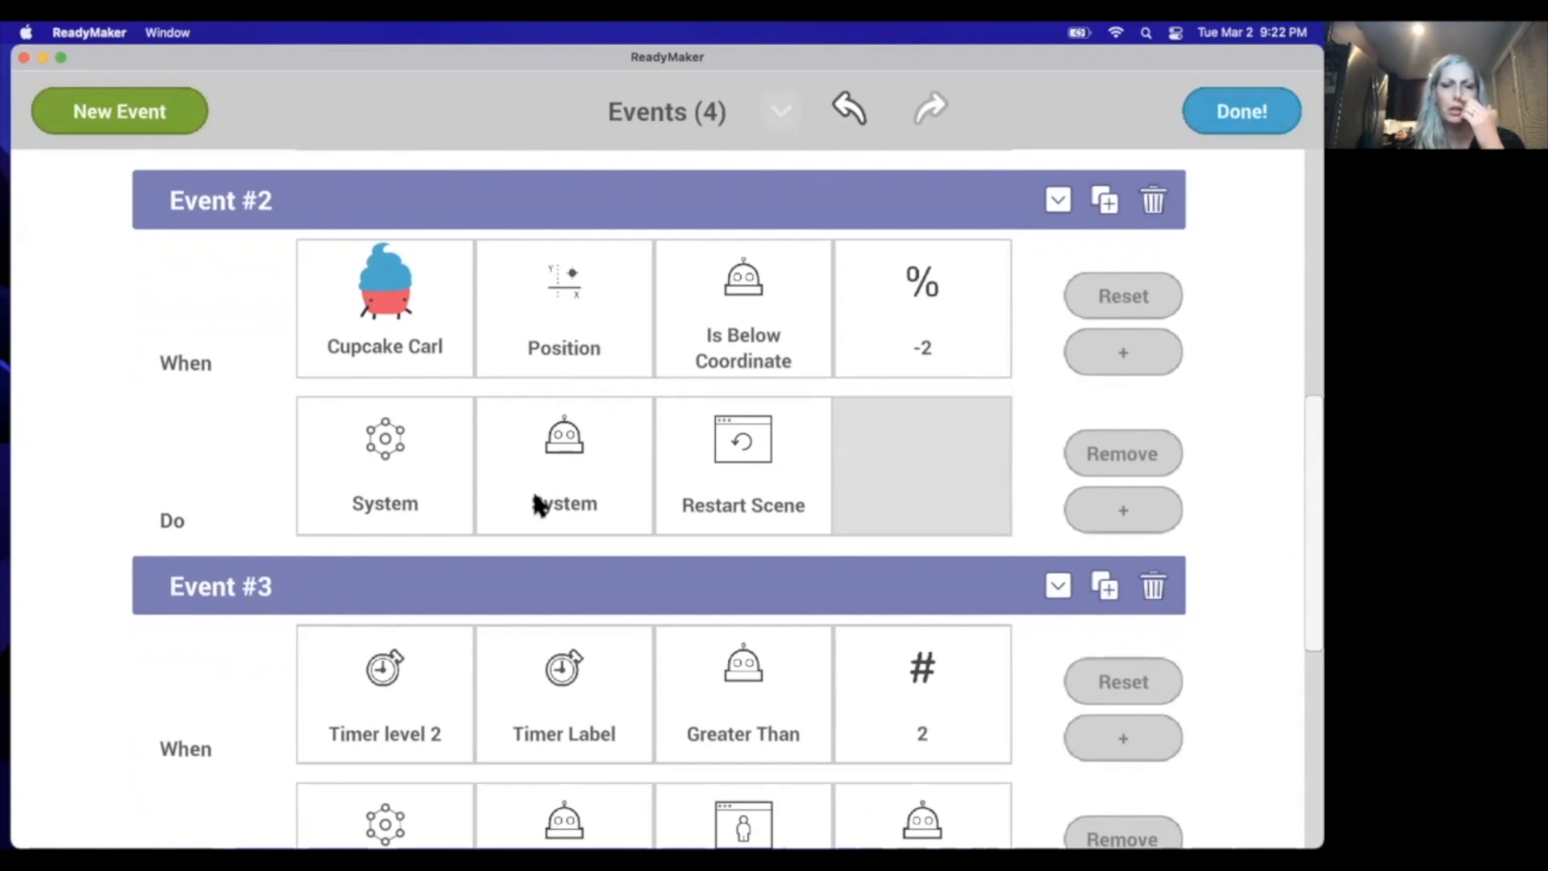
click(1117, 458)
click(357, 493)
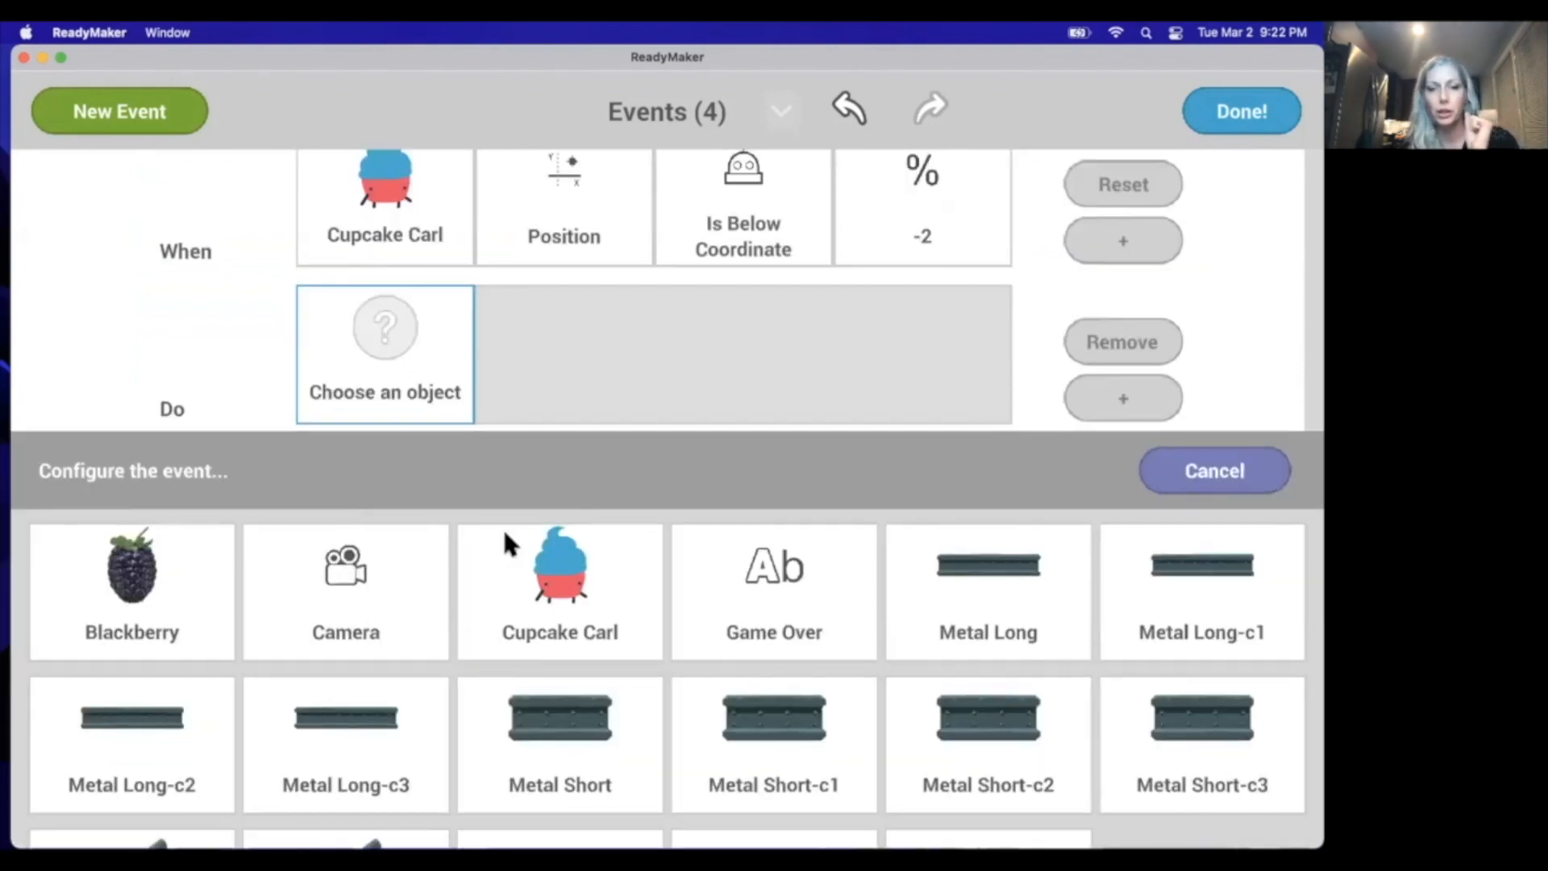
click(767, 608)
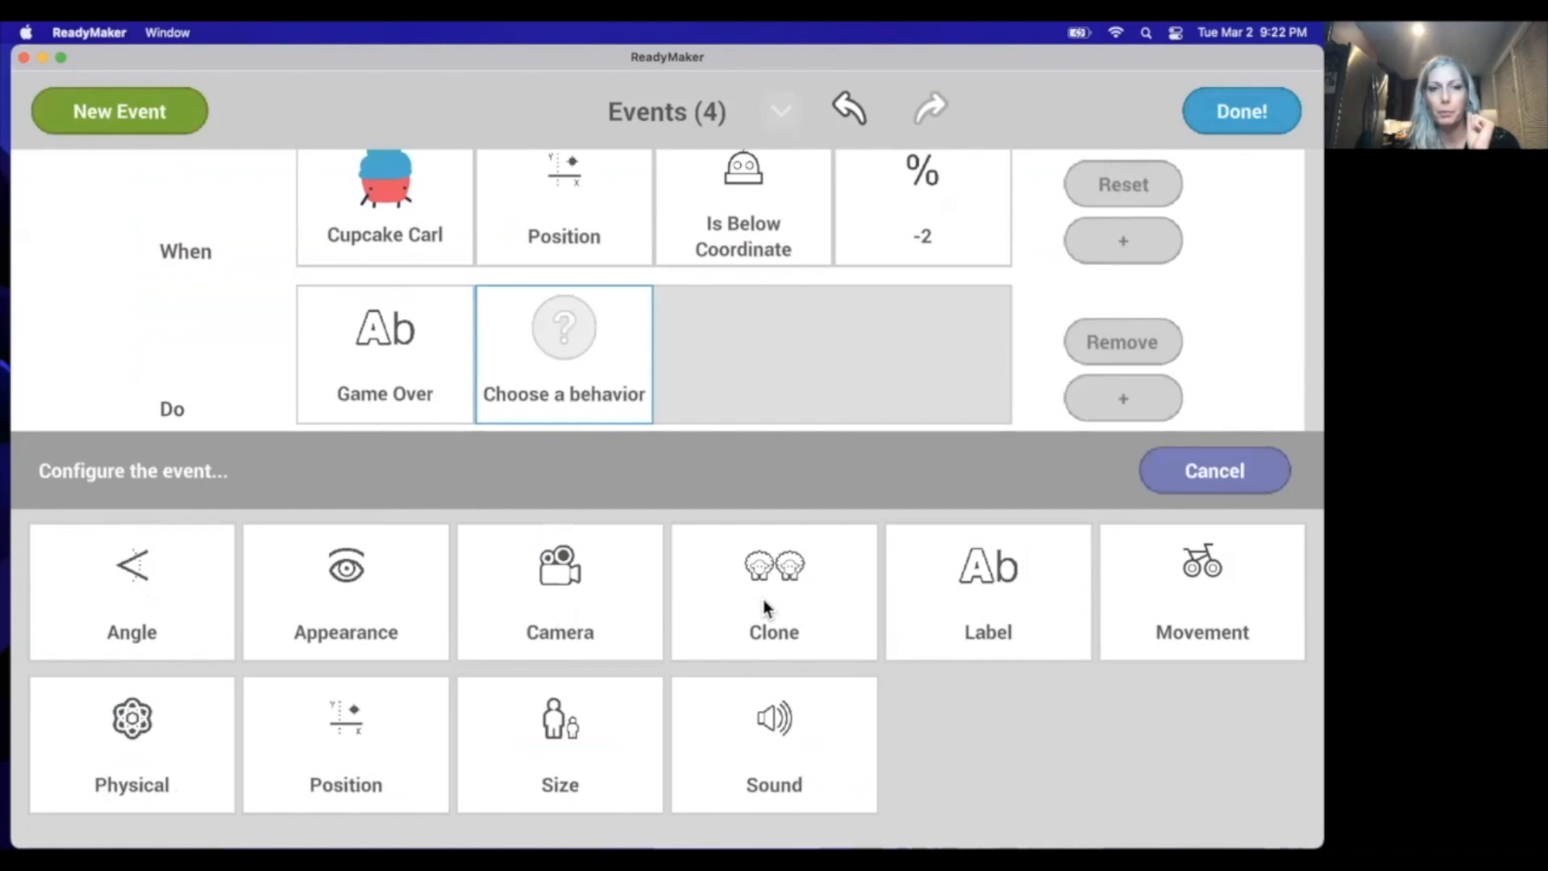
click(357, 593)
click(357, 595)
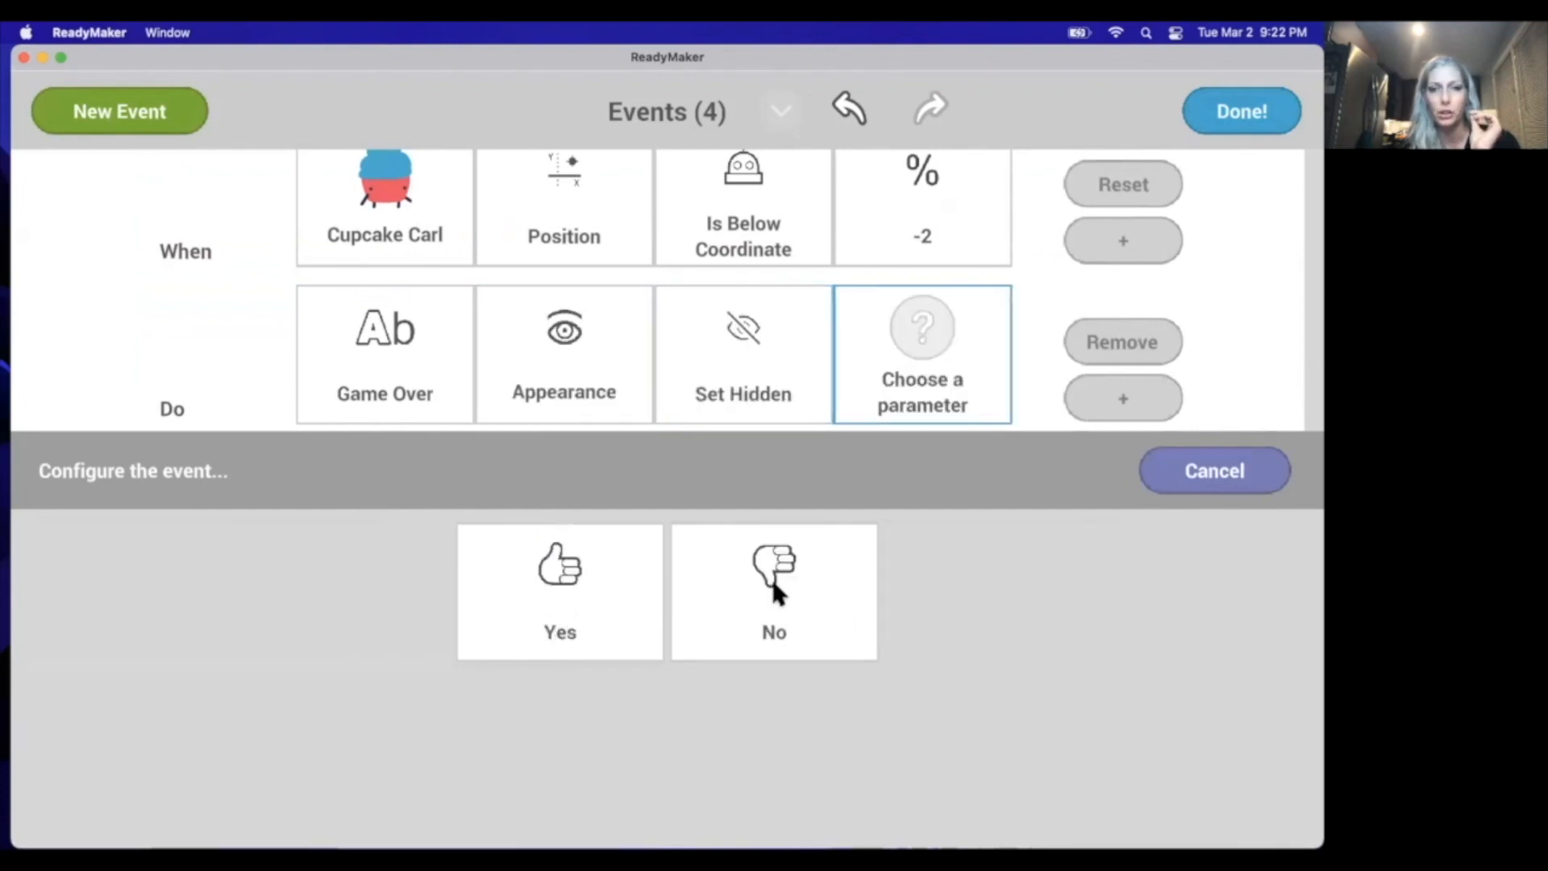
click(772, 587)
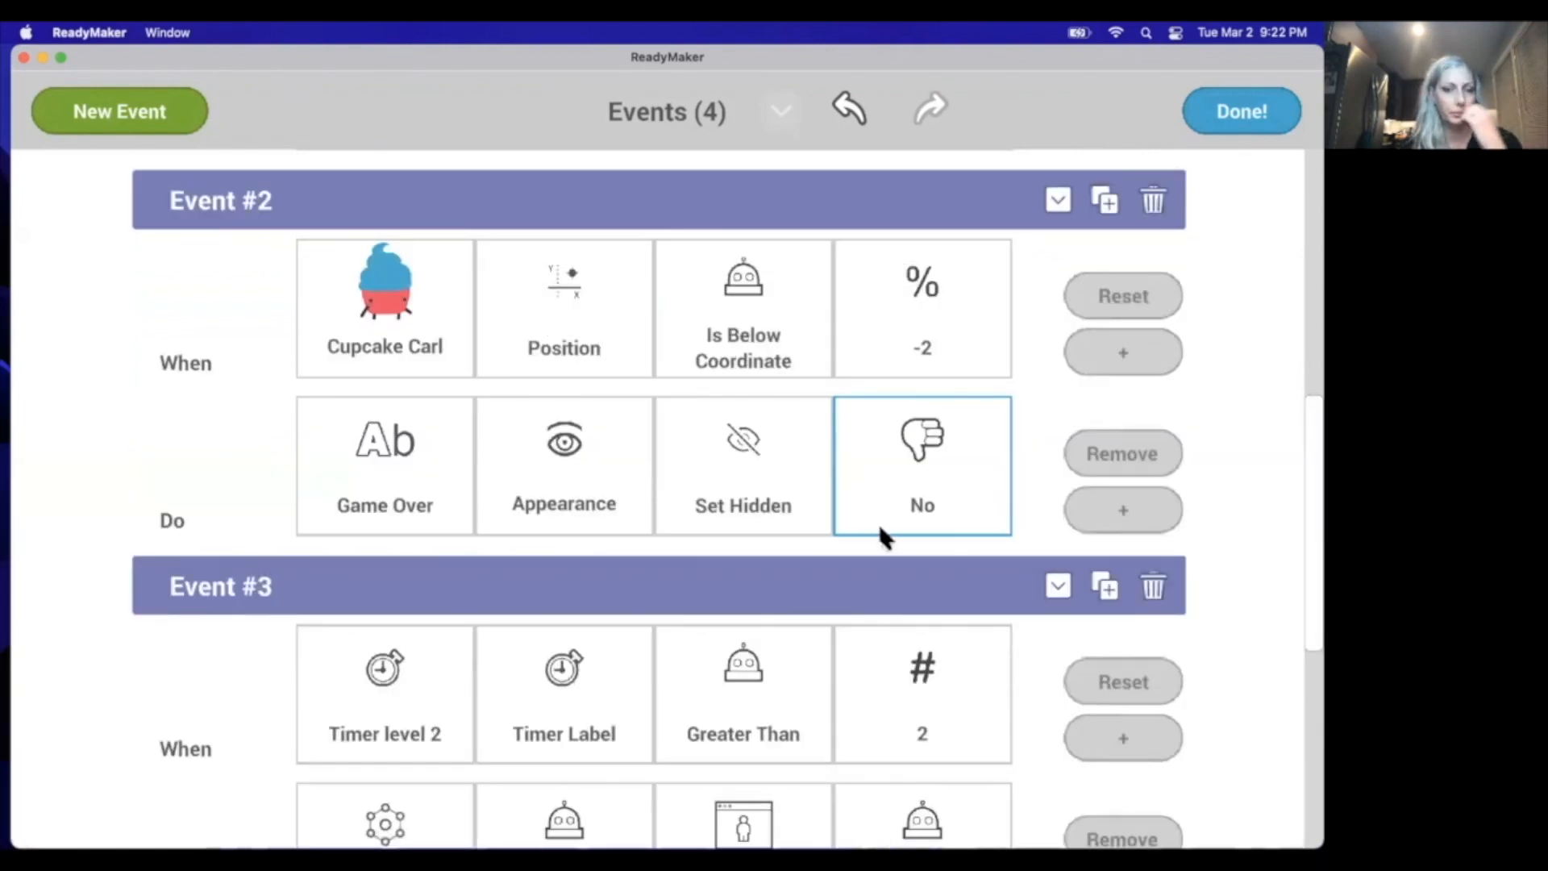
click(1234, 114)
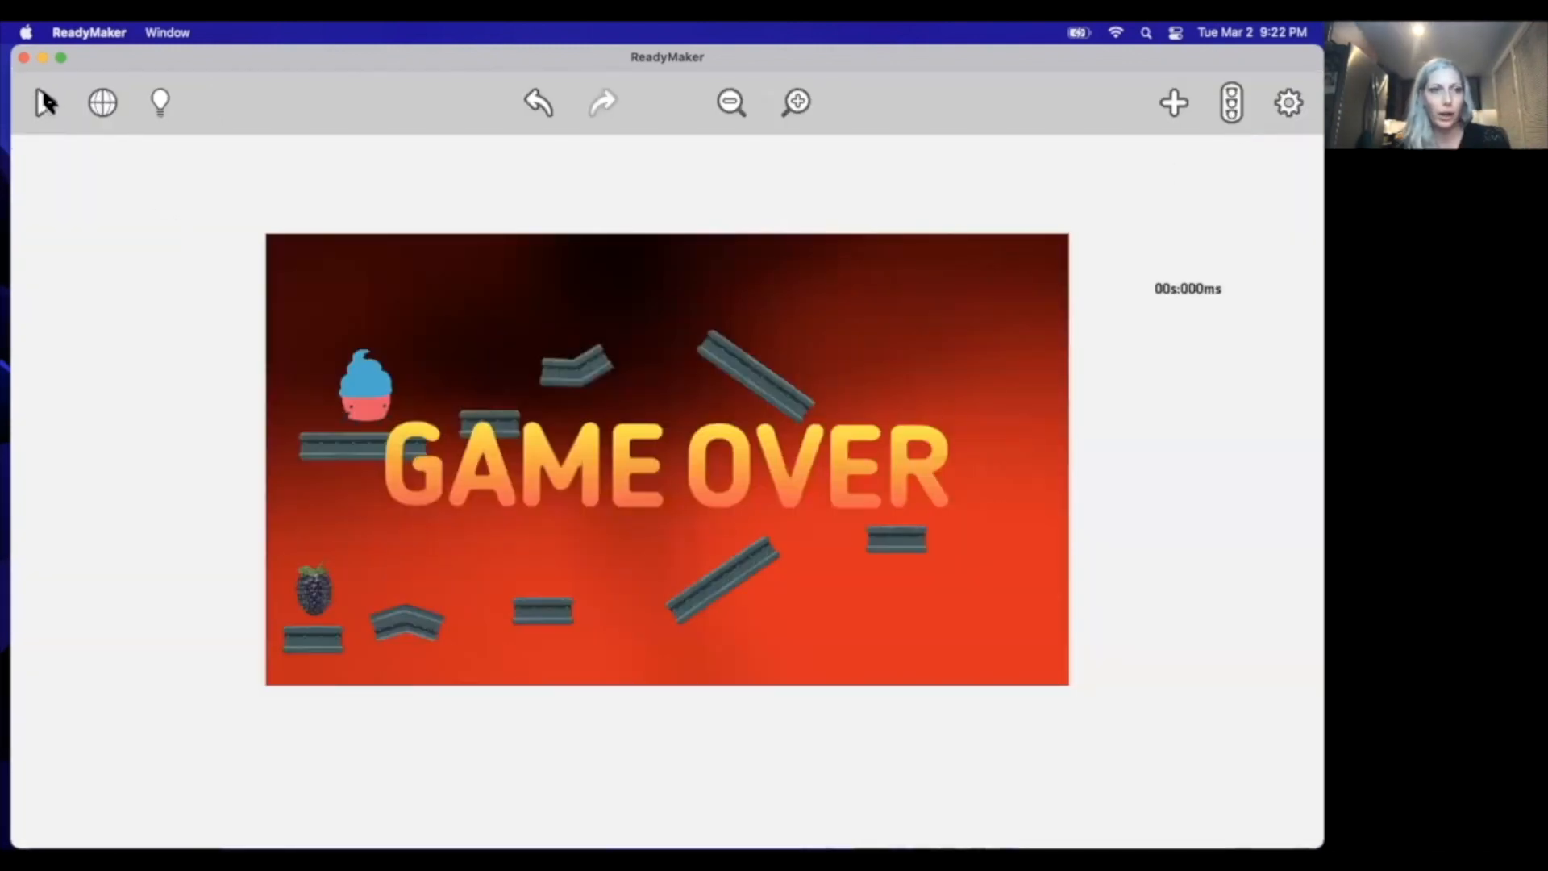
Step: Play-test the level by jumping the cupcake across the platforms and letting it fall off, and stop the preview
click(46, 103)
key(d)
key(space)
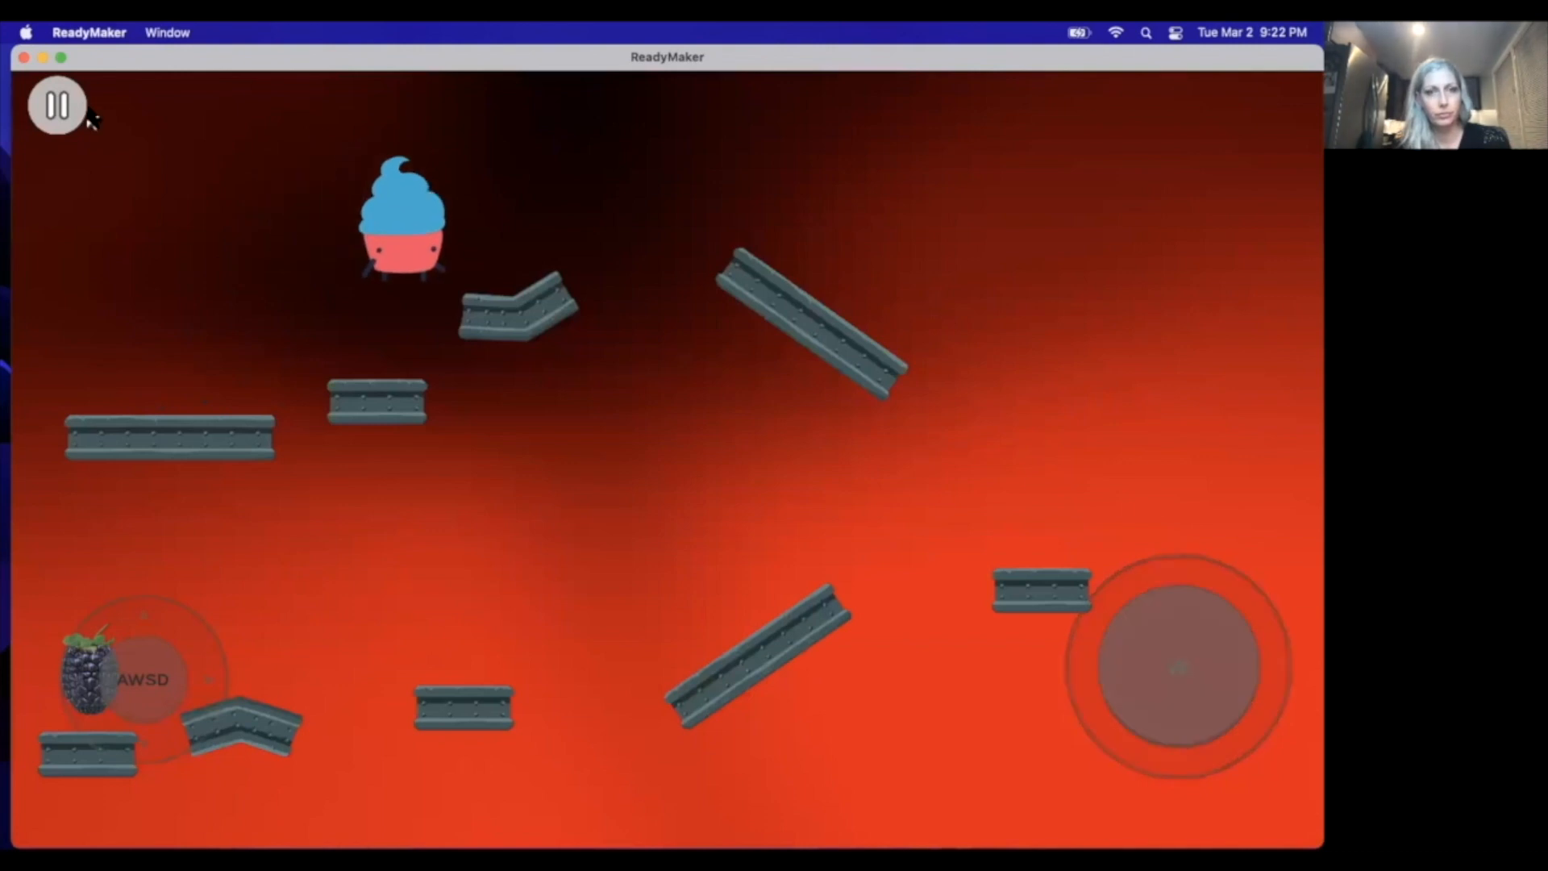
key(space)
key(space)
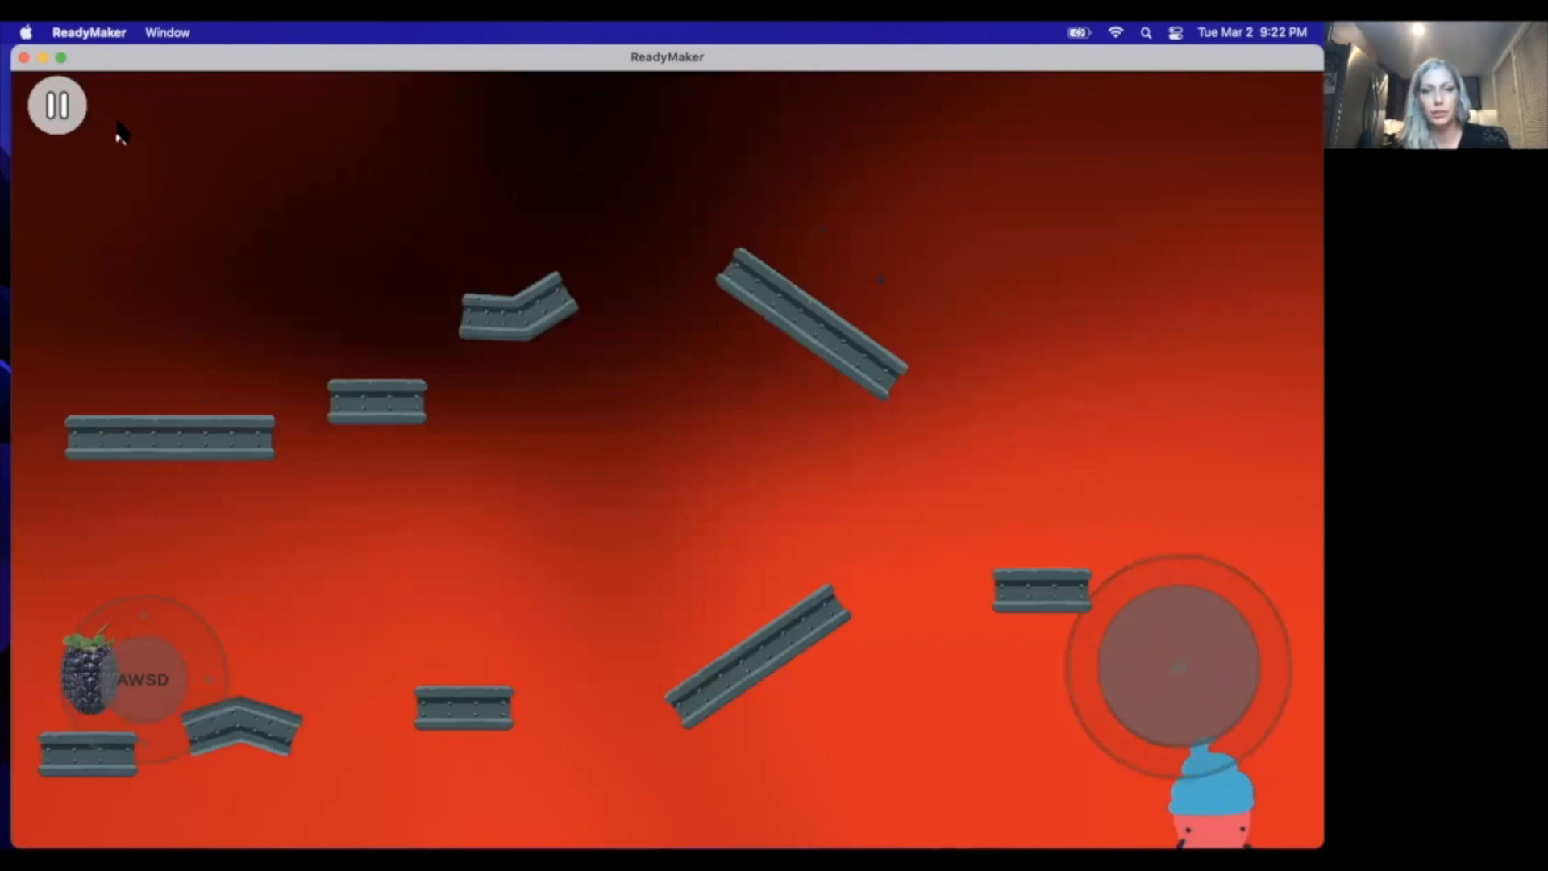
click(57, 109)
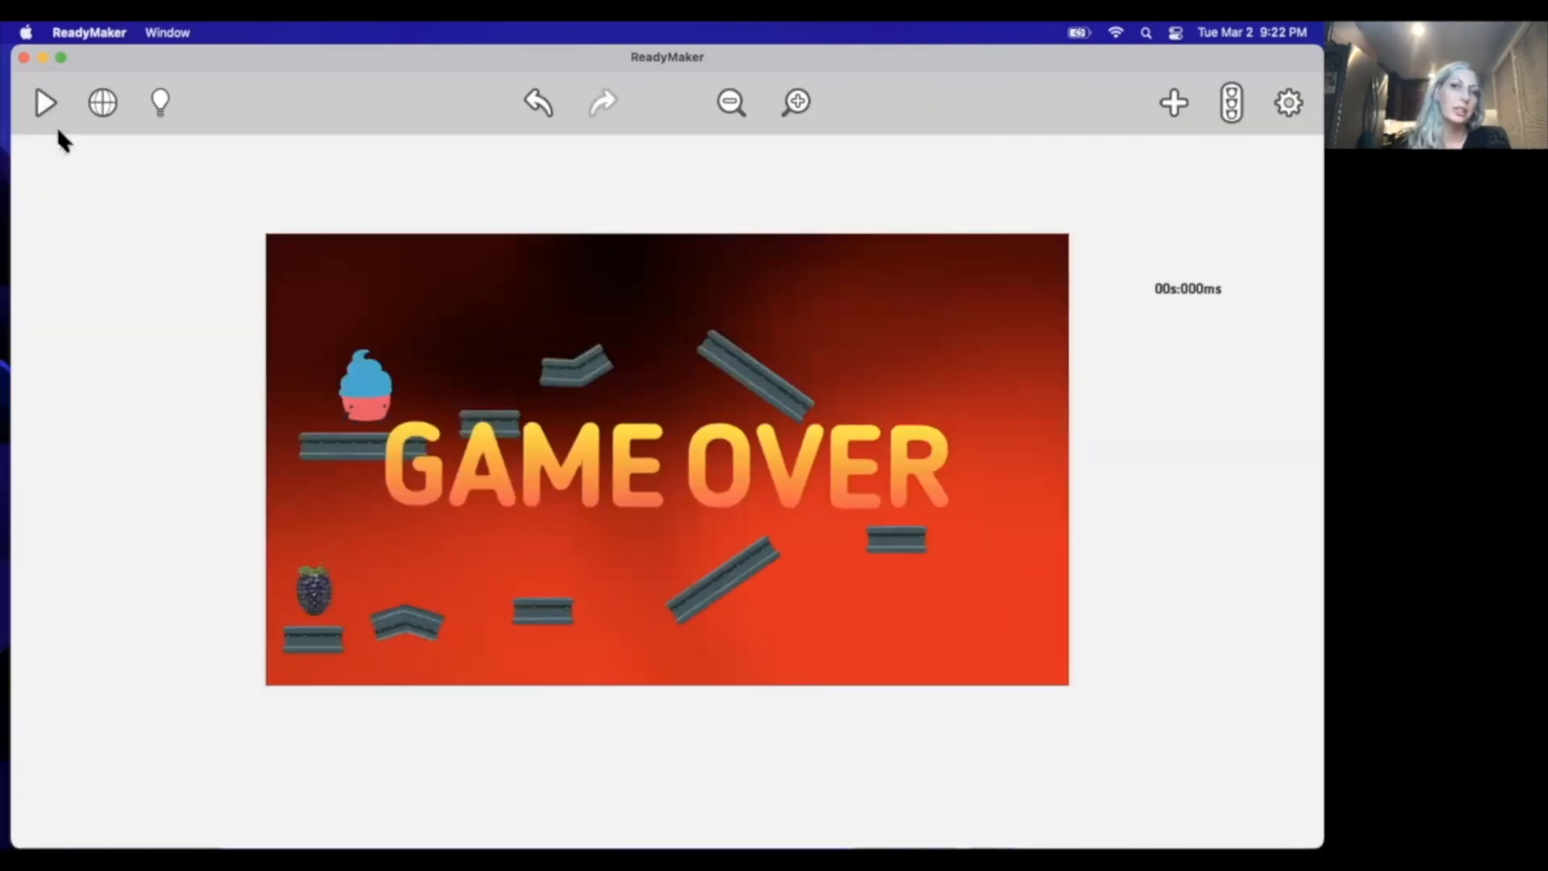
Step: Add a Timer from the Interface & Text assets to the upper-right area of the game scene
click(1170, 103)
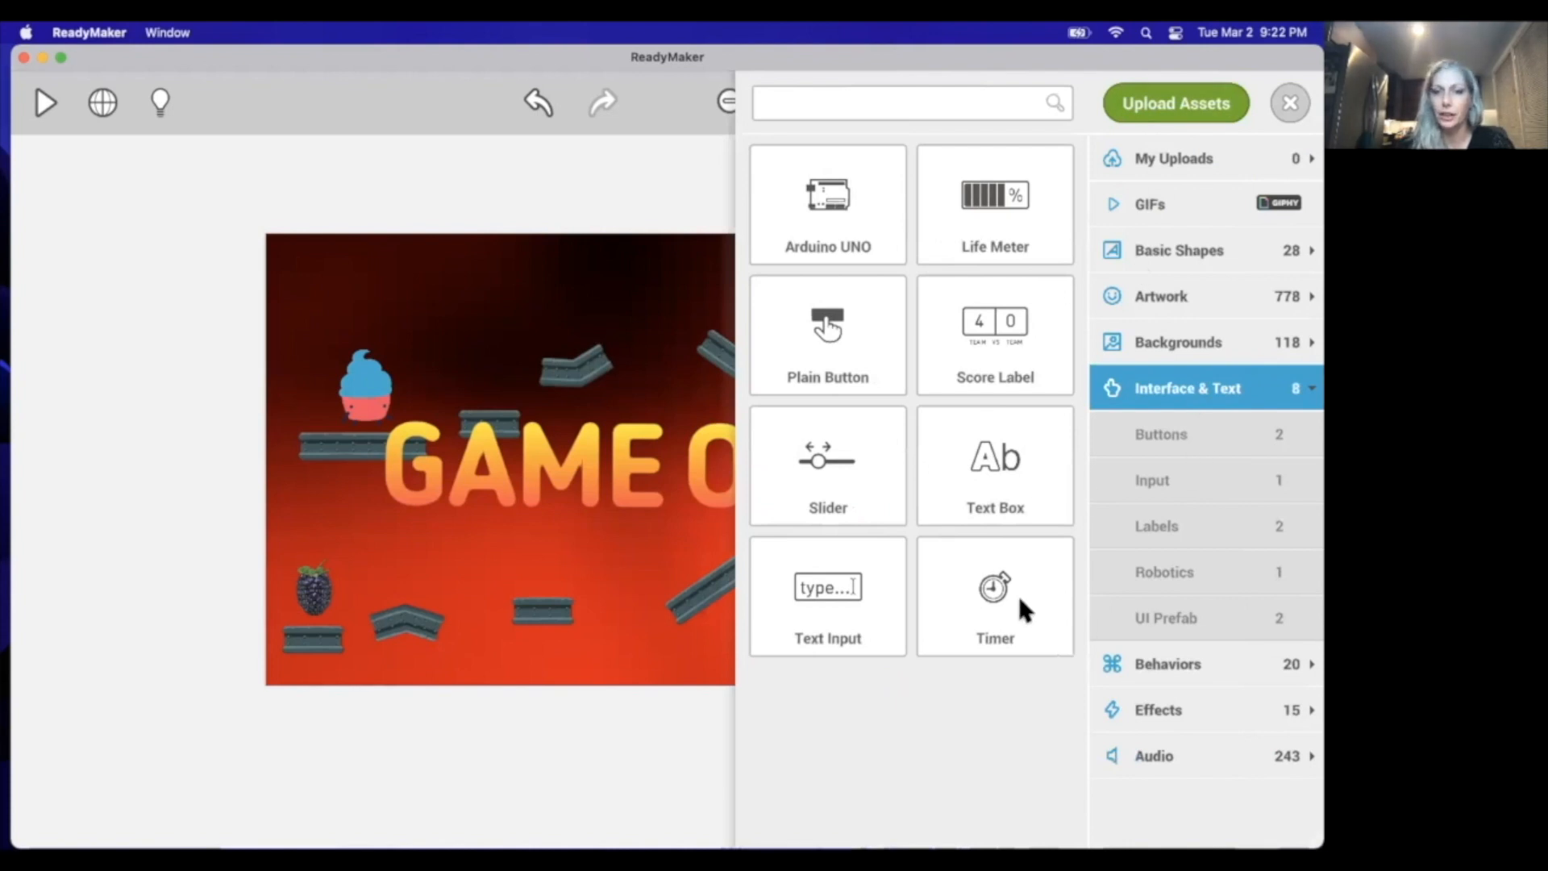
drag(1020, 598, 974, 325)
click(1288, 103)
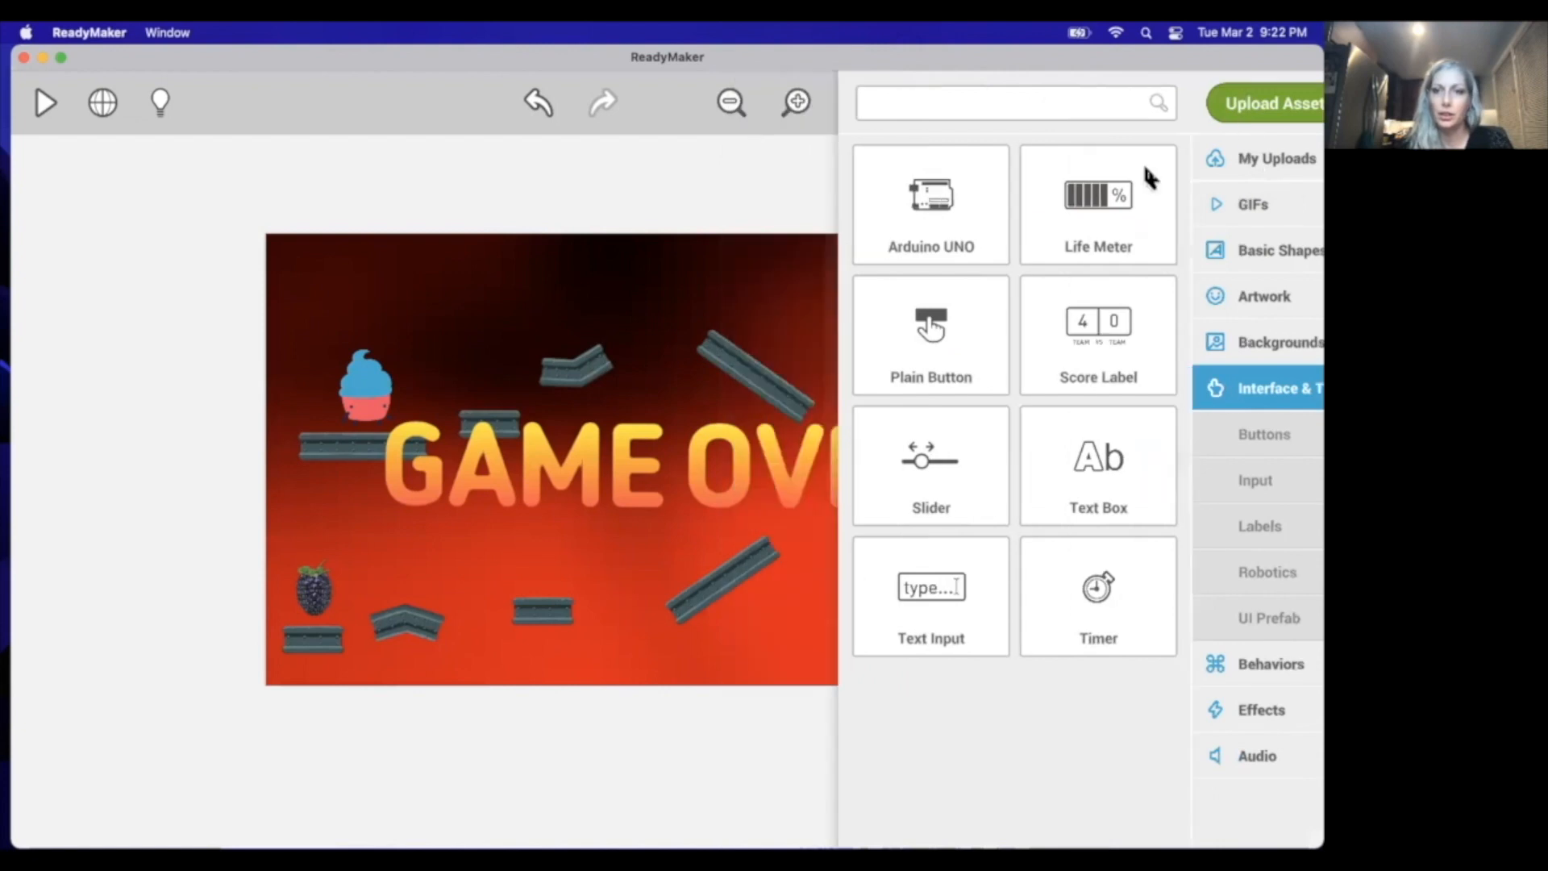
Step: Rename the new timer in the scene as "Timer game over"
click(970, 327)
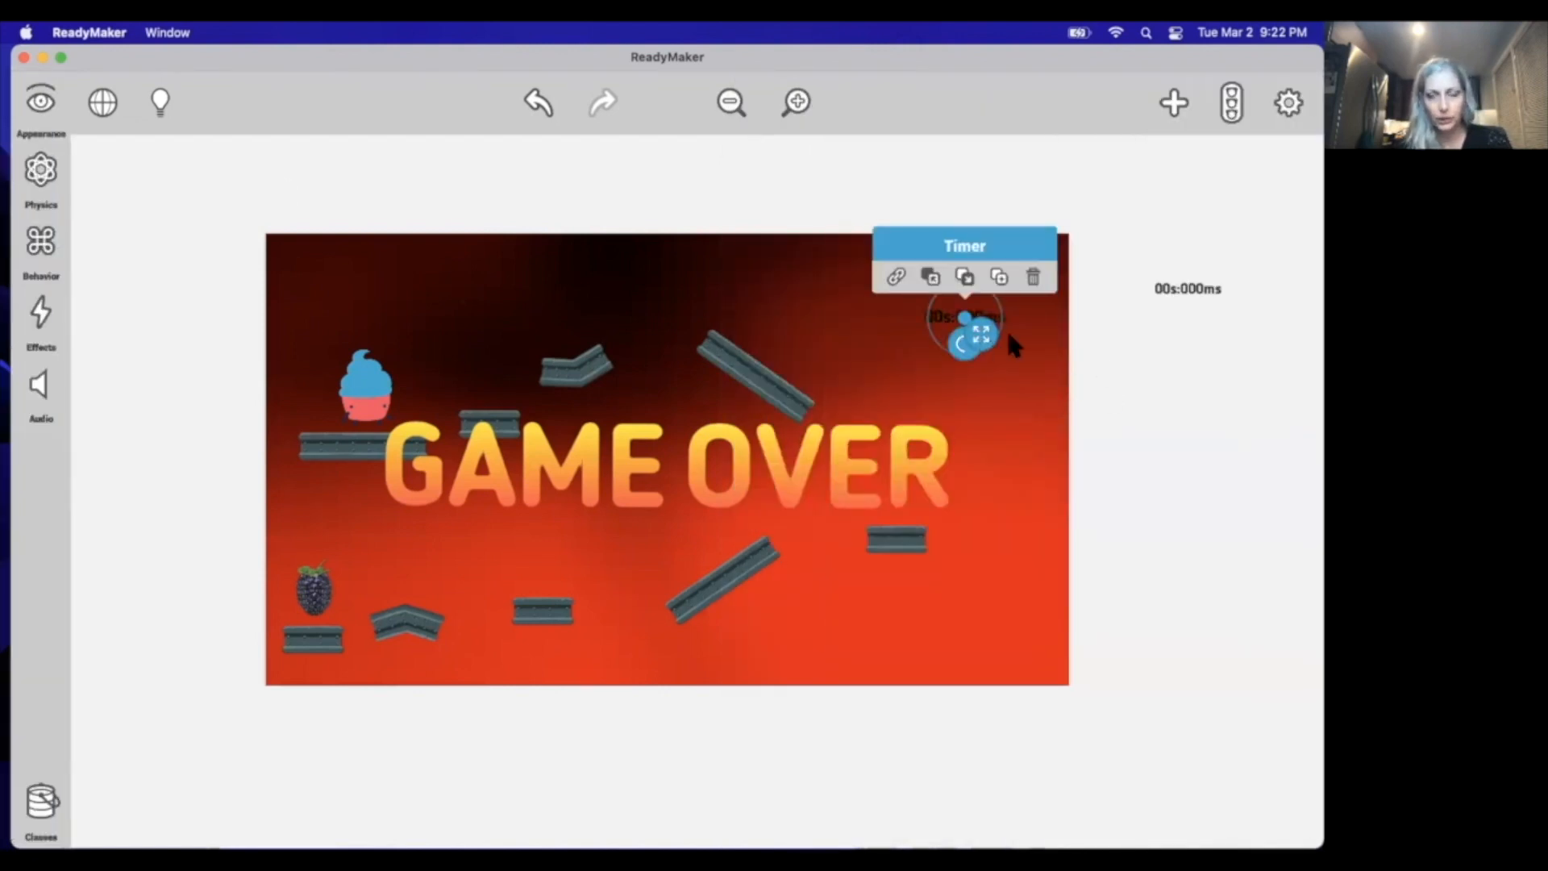
click(45, 103)
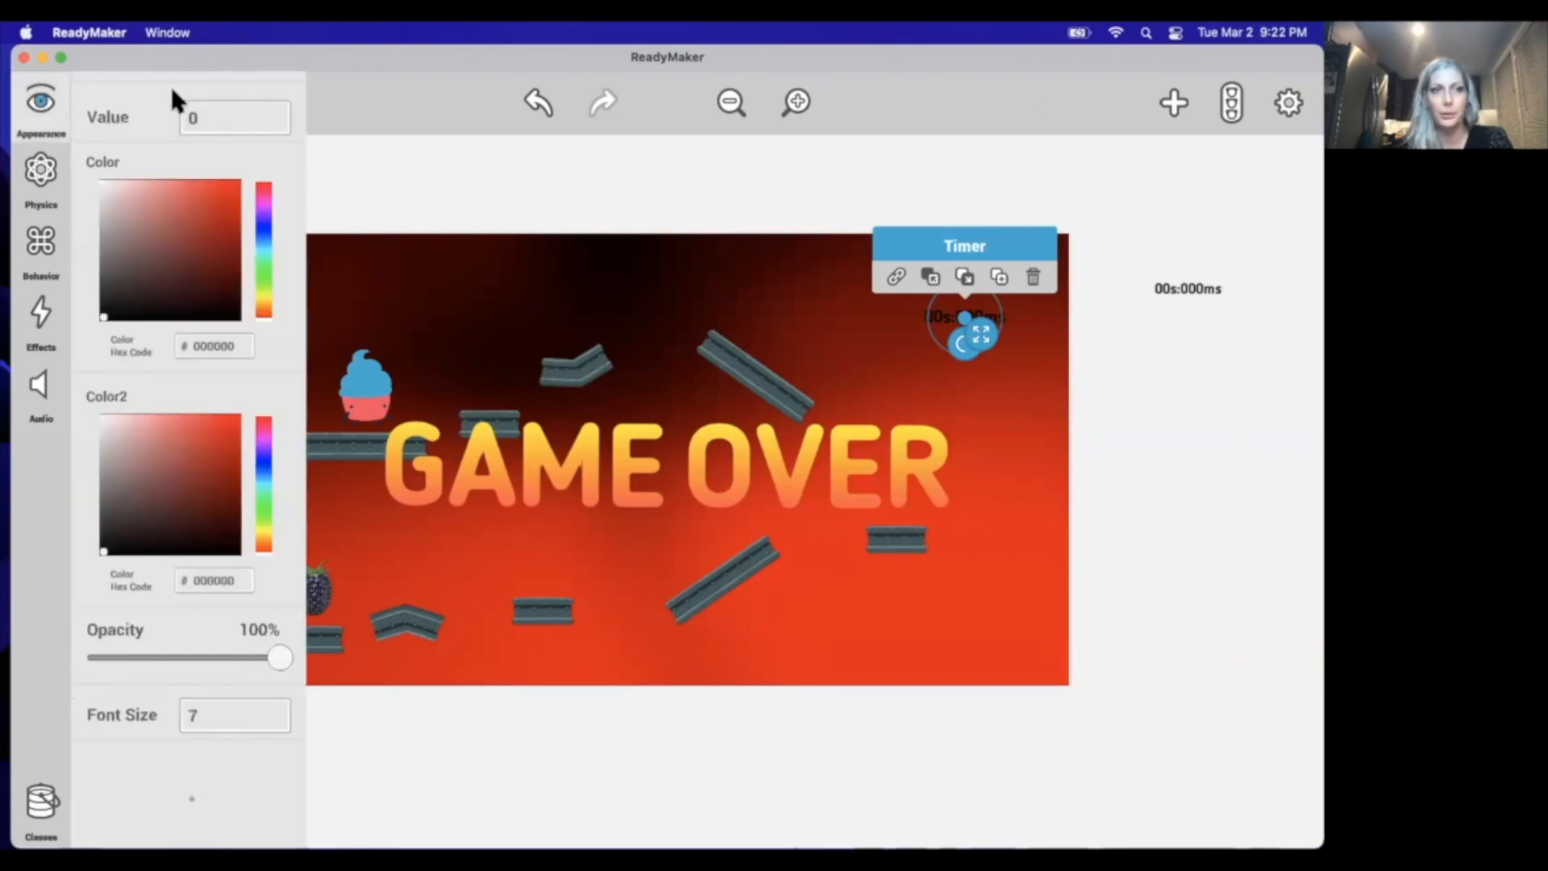
scroll(169, 210, up, 5)
scroll(189, 189, up, 10)
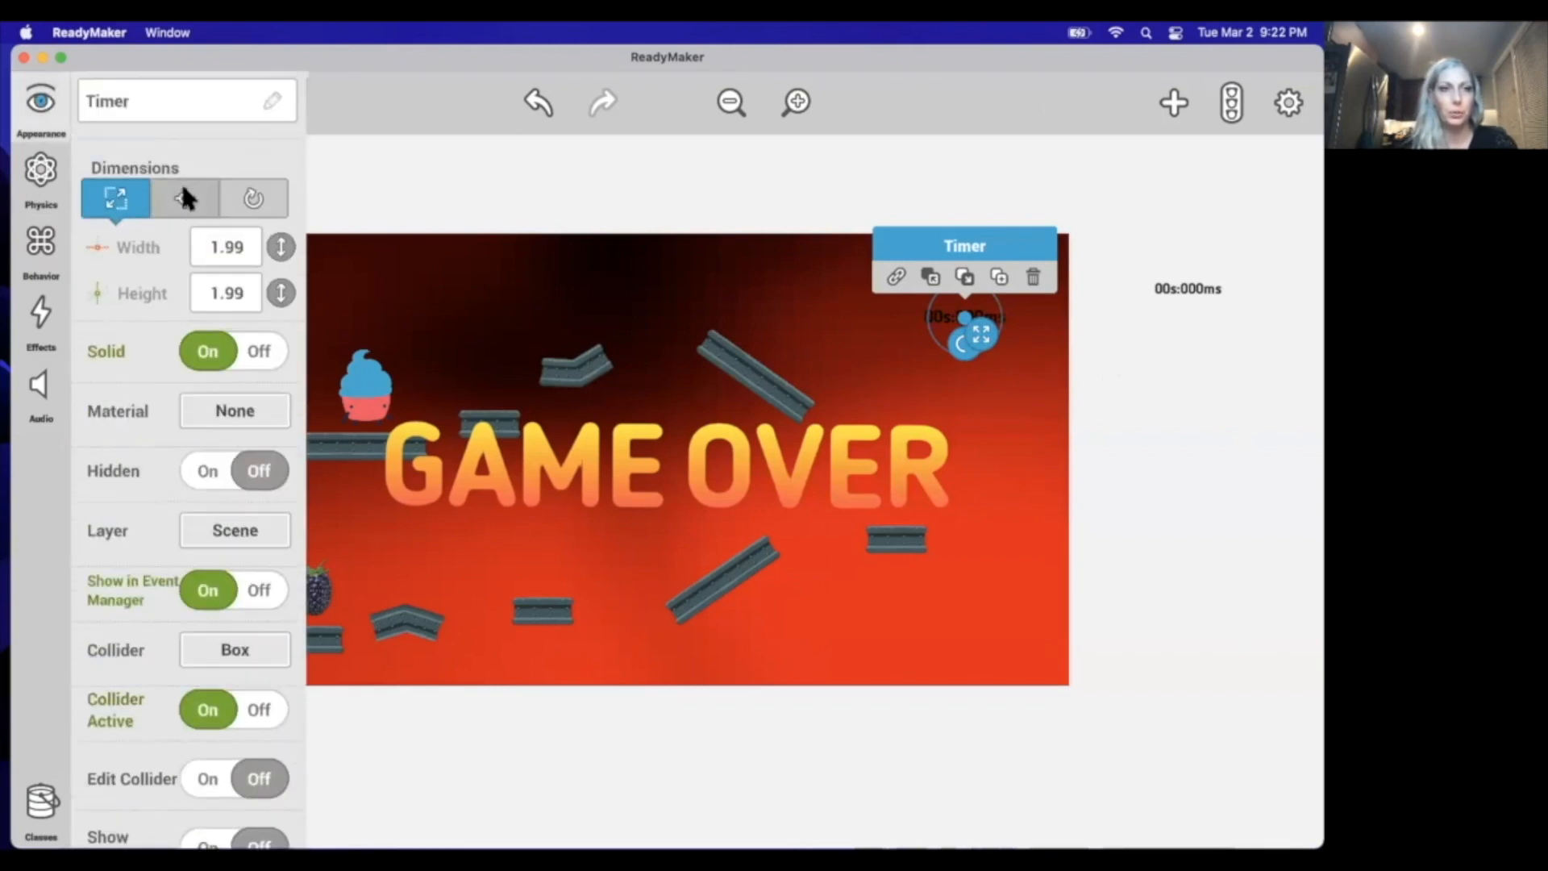
click(179, 93)
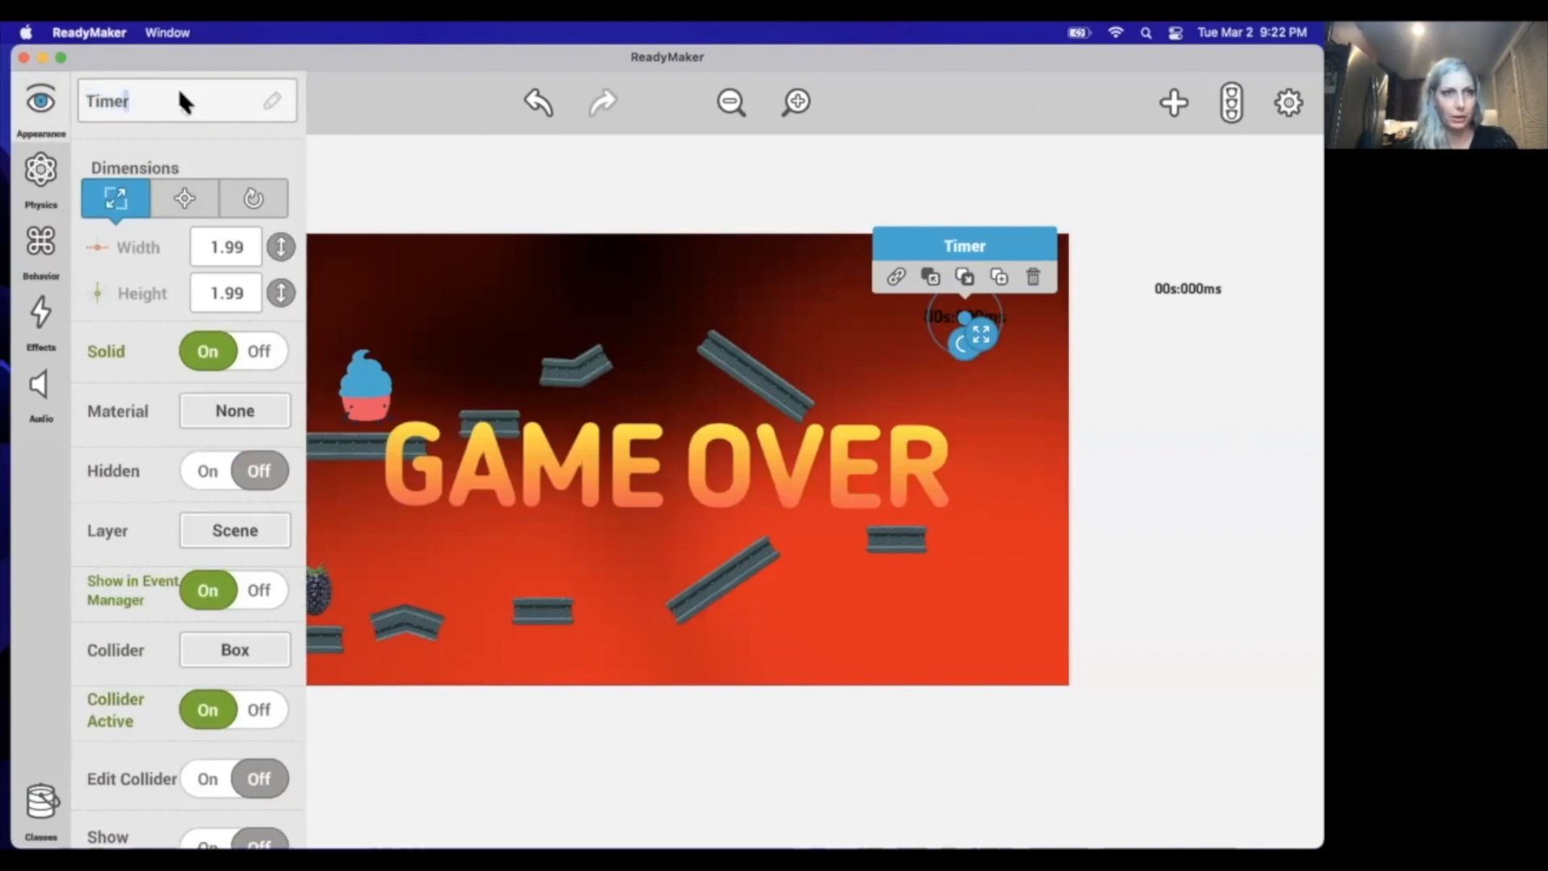
text(game)
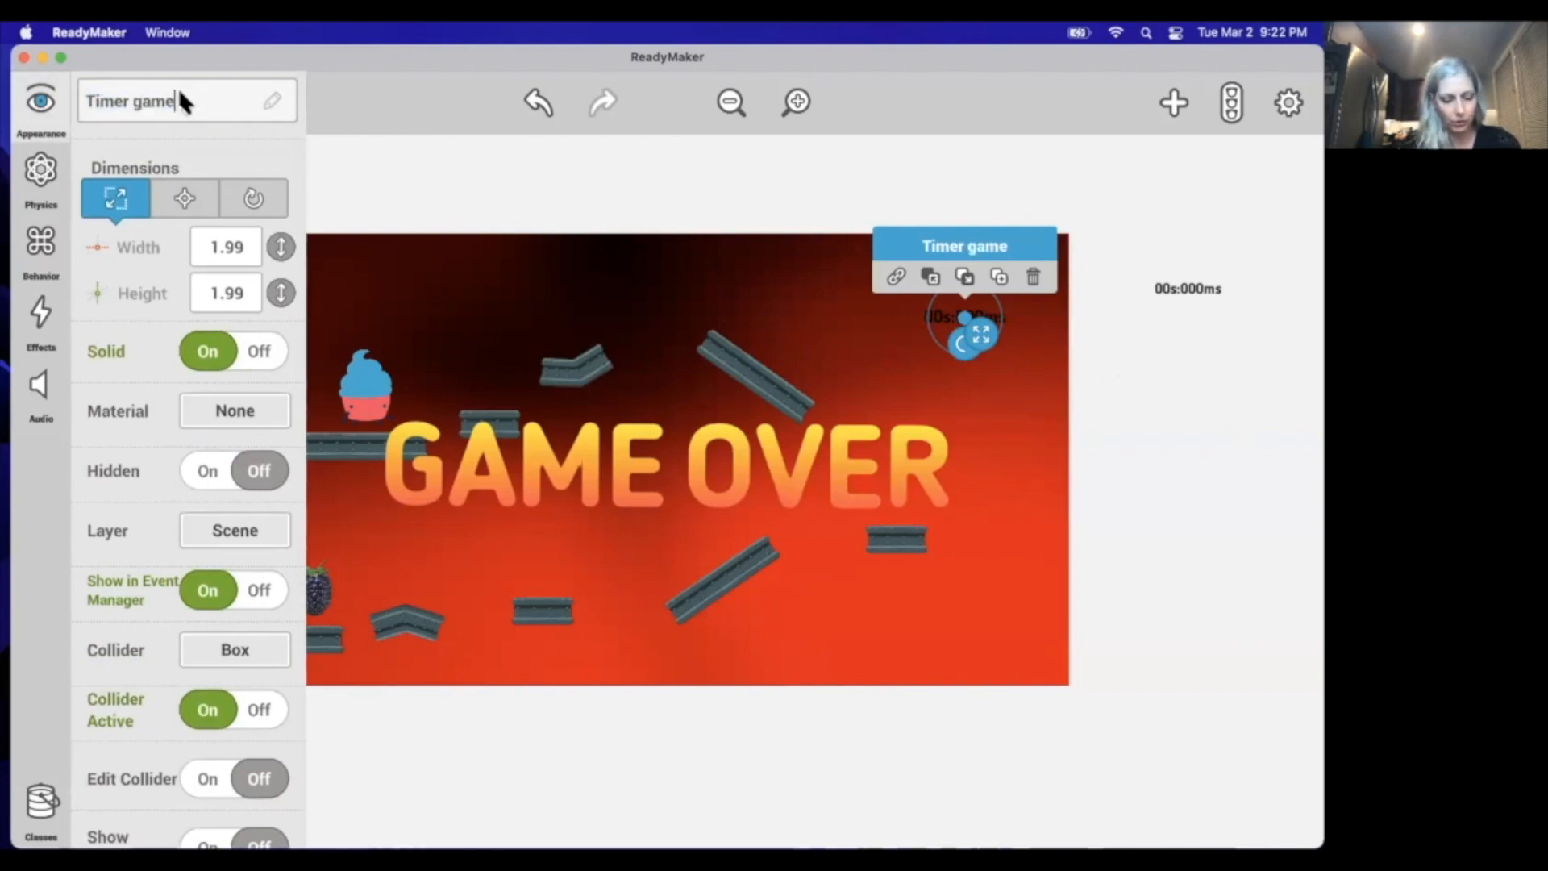
text( over)
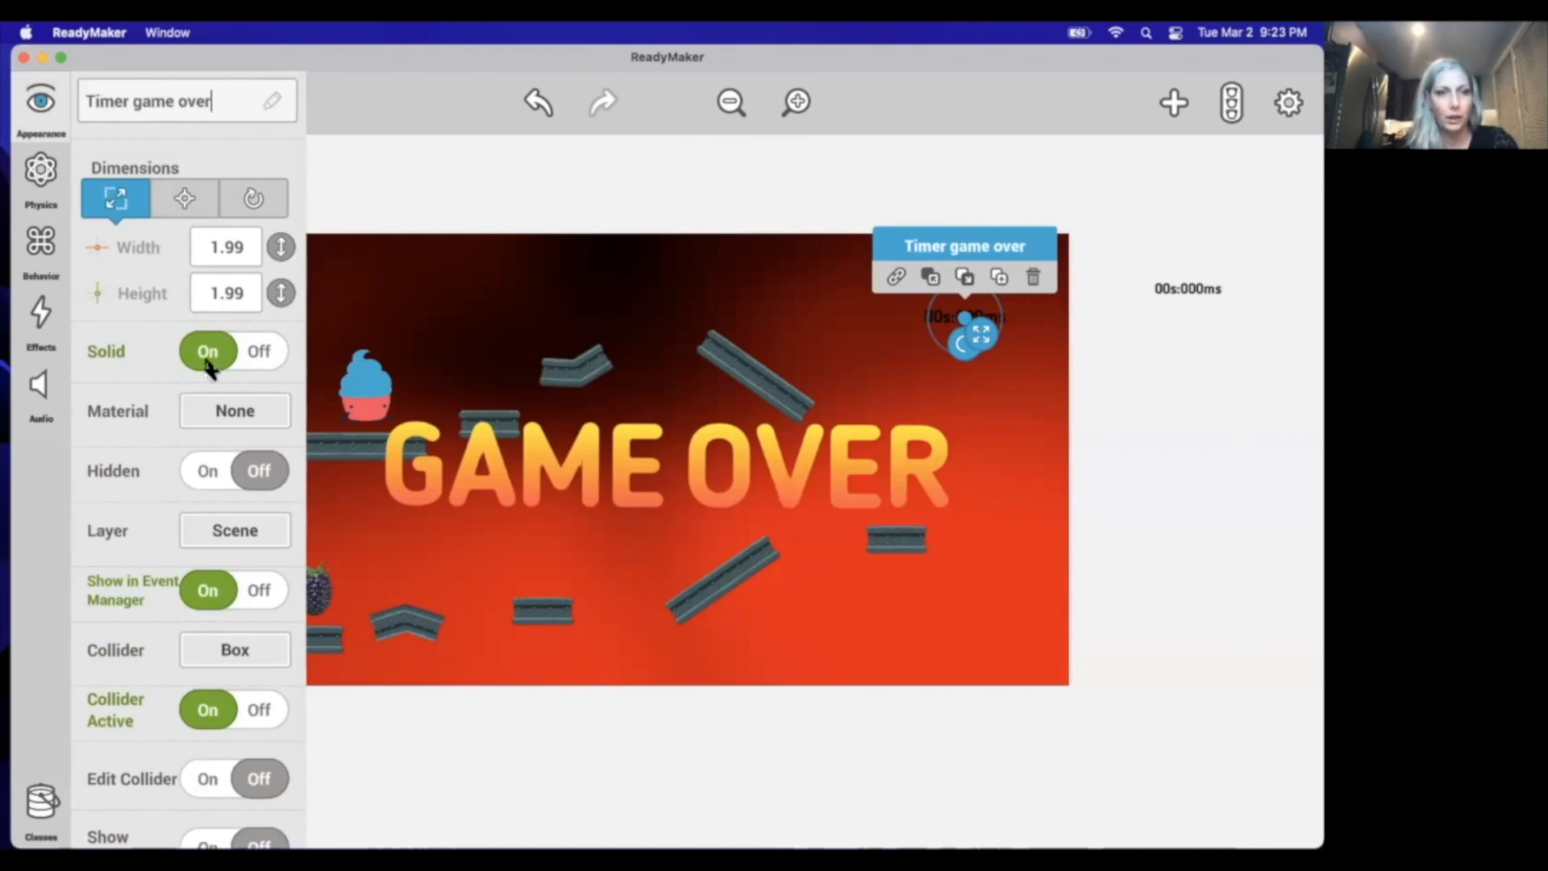
Step: Set the game over timer's Active property to Off and deselect the timer
scroll(208, 367, down, 8)
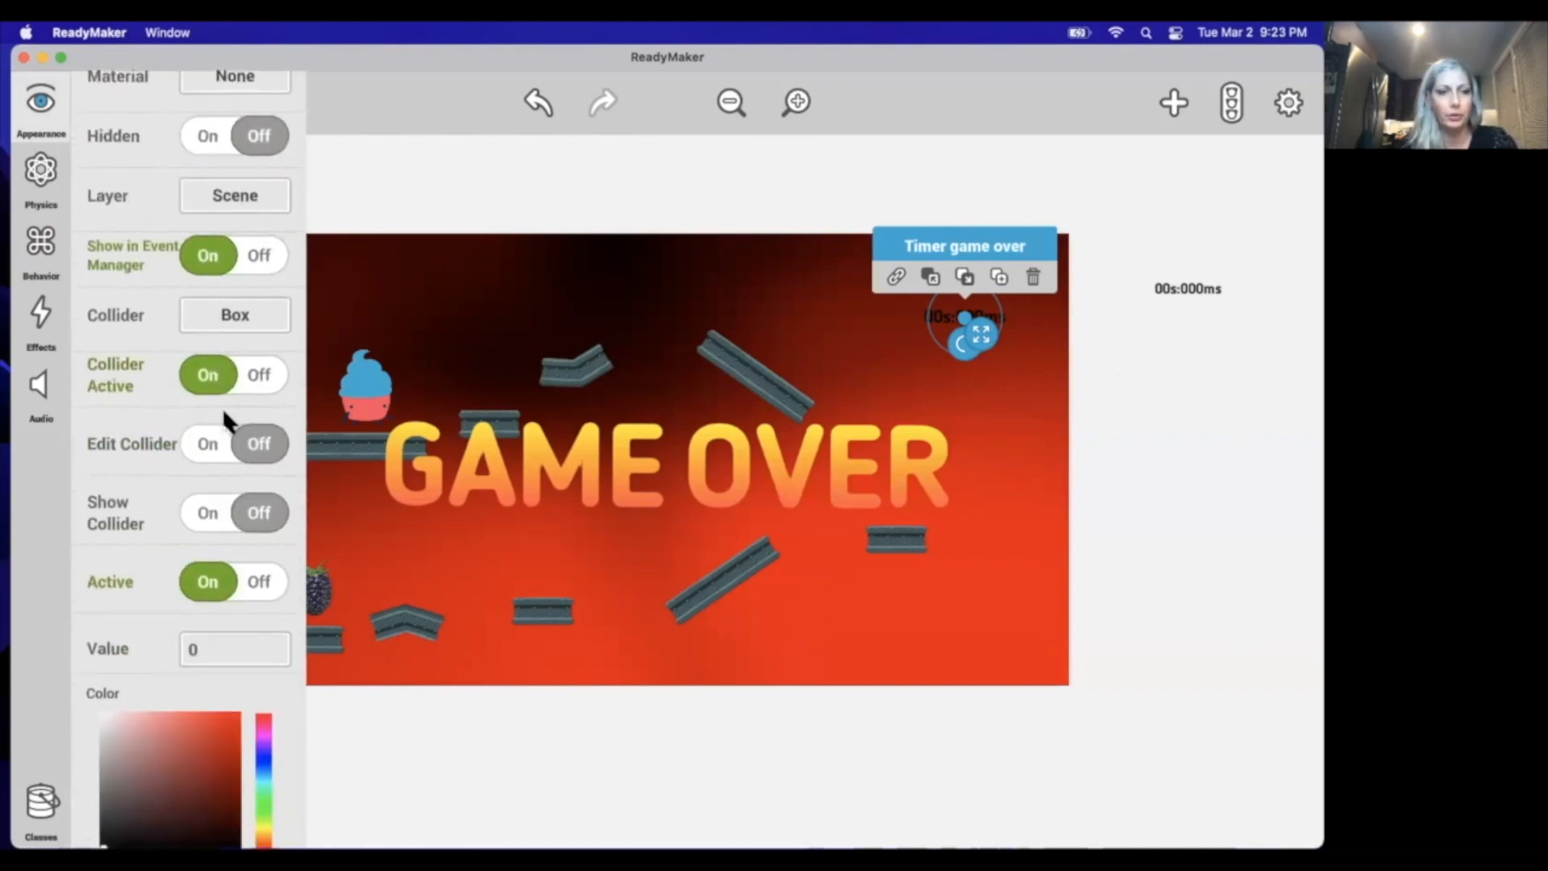
click(208, 584)
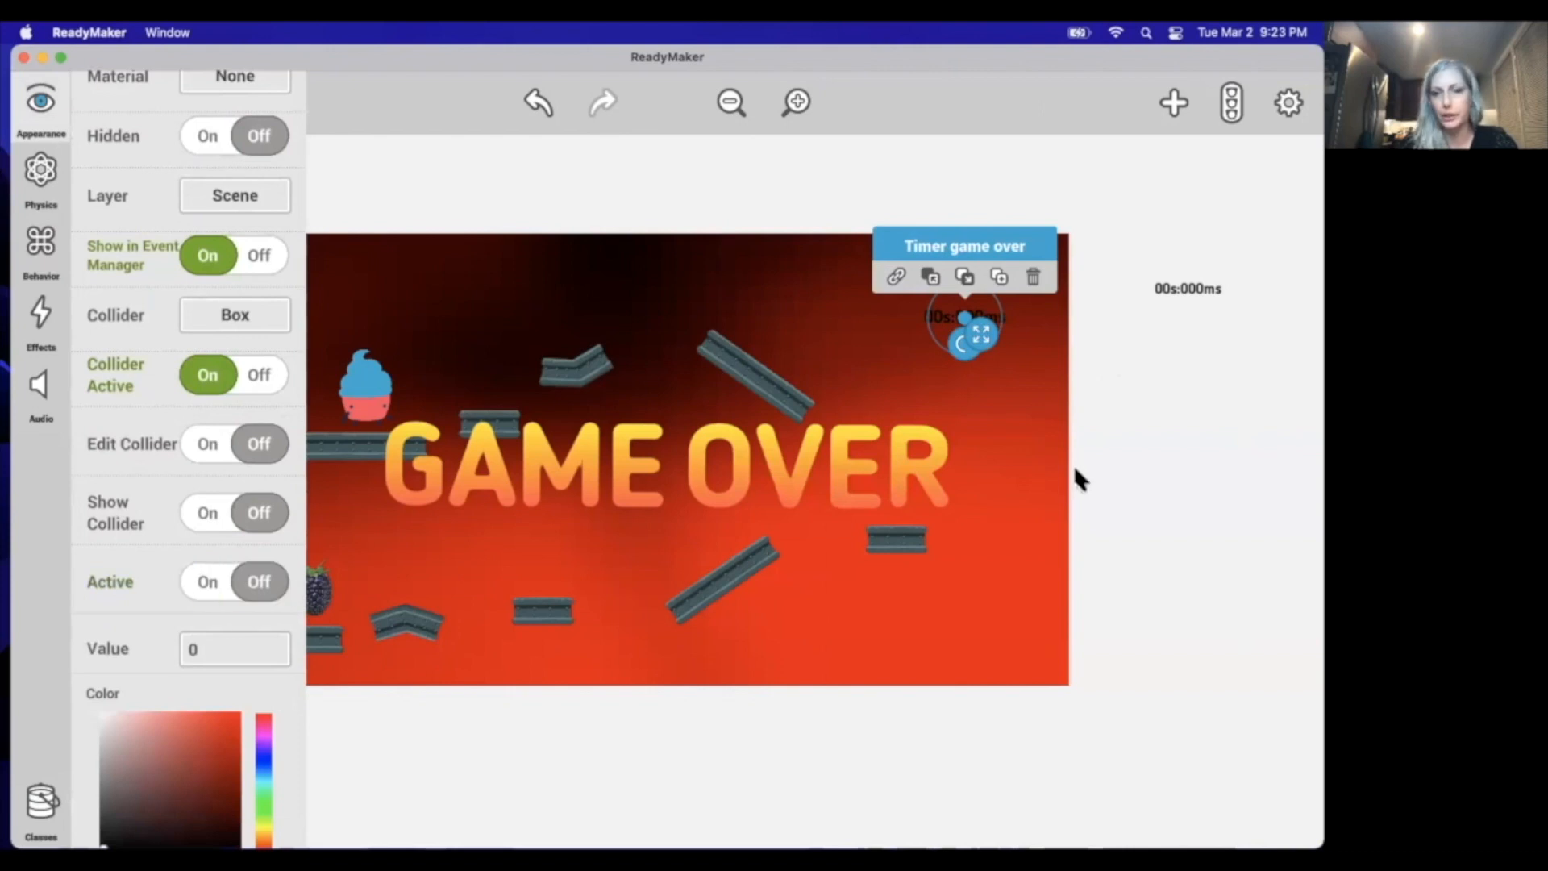
click(1112, 457)
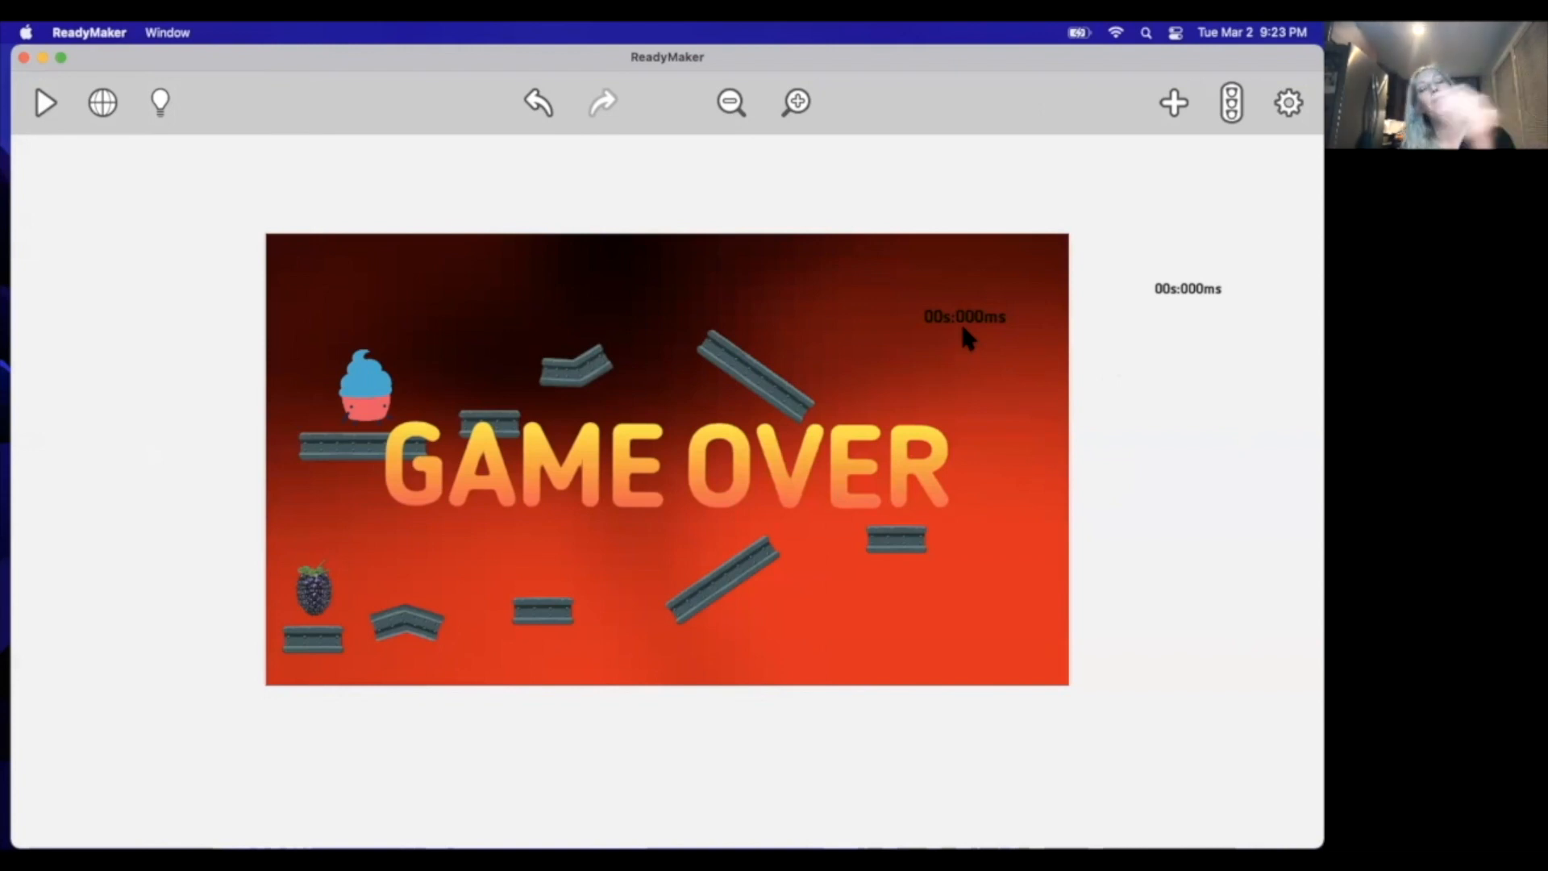
Step: Add a second action to Event #2: Timer game over, Timer Label, Set Active, Yes
click(1230, 113)
drag(1306, 330, 1303, 542)
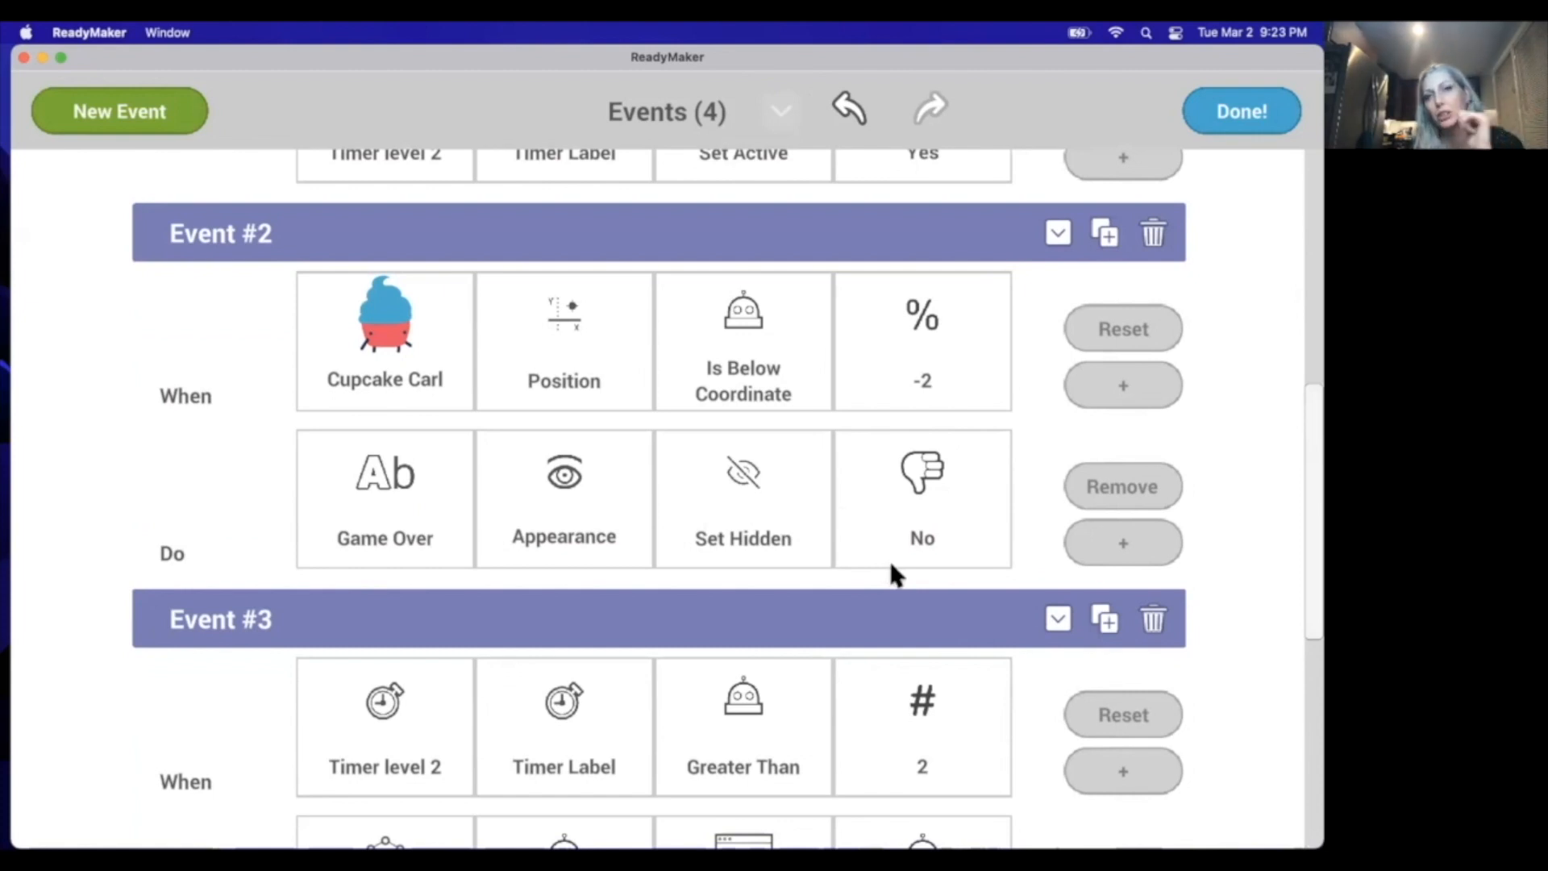
click(1106, 545)
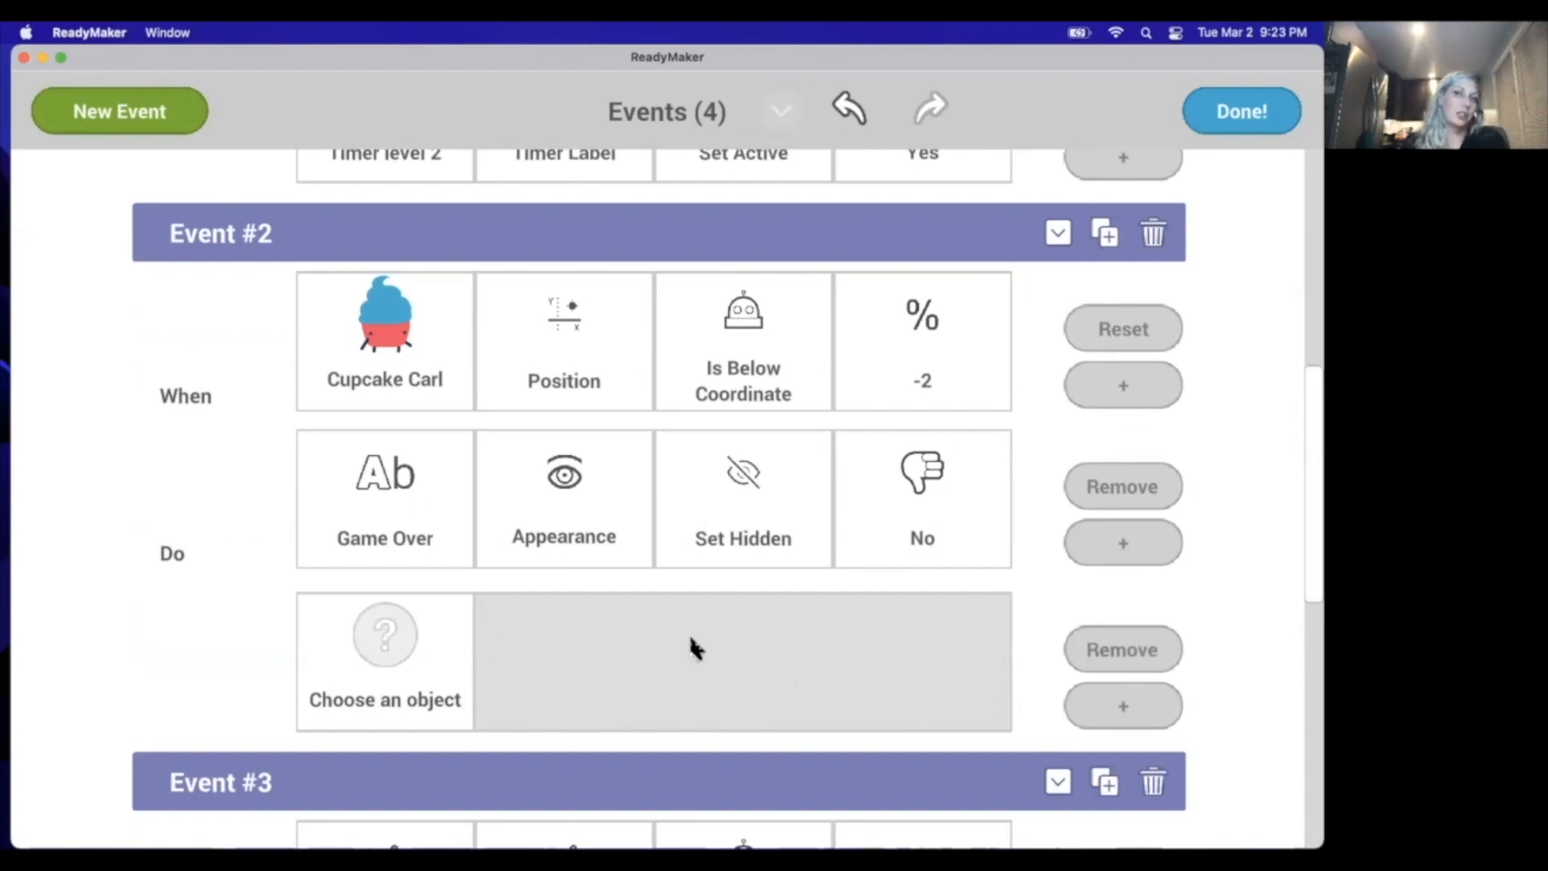
click(400, 653)
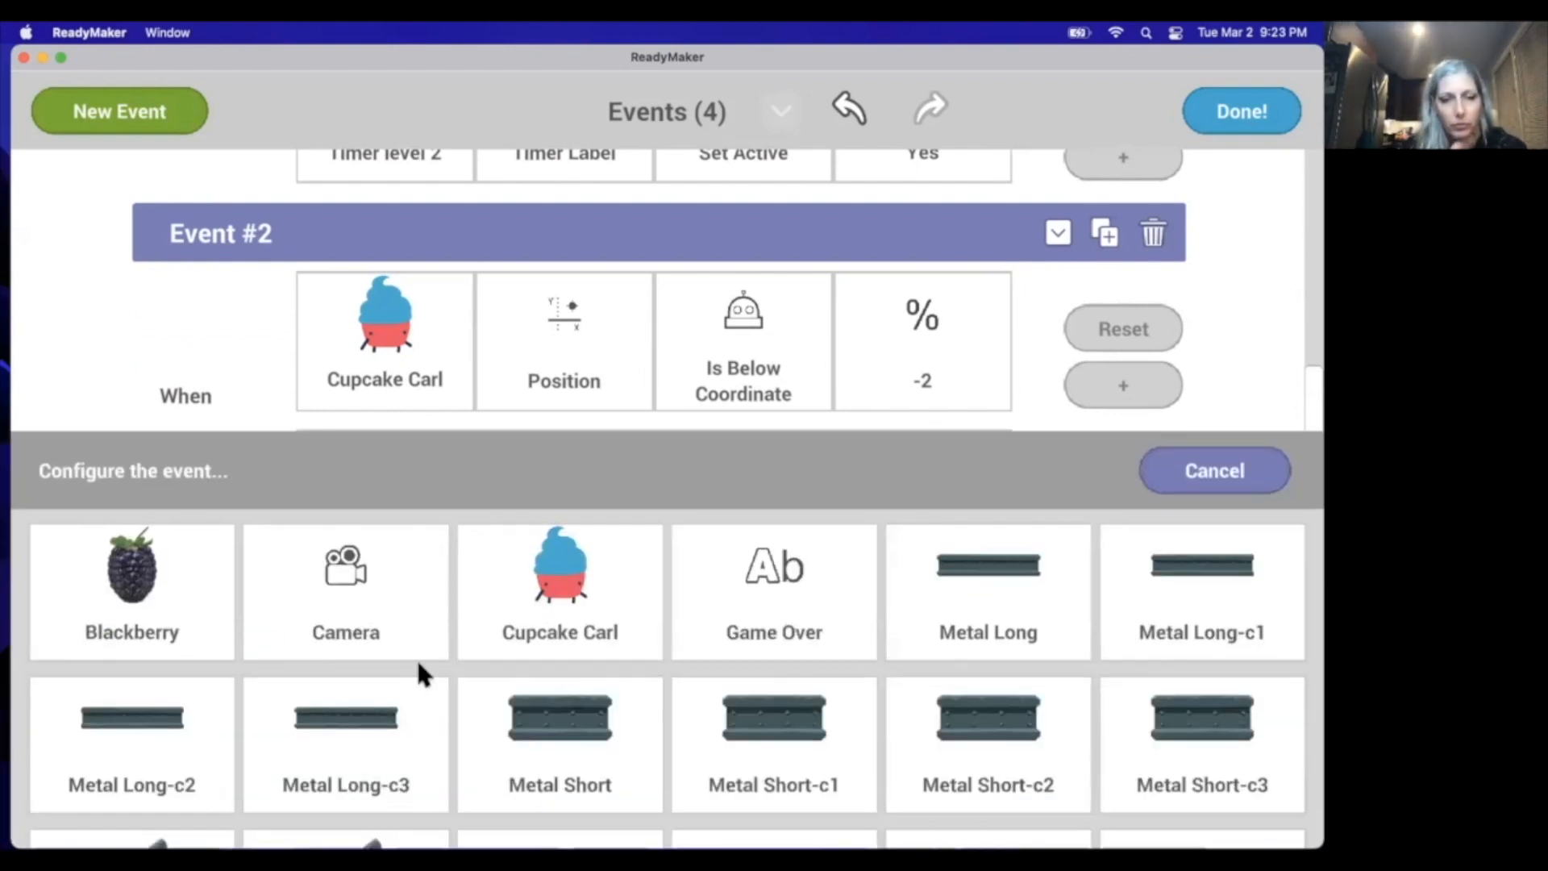
scroll(734, 653, down, 3)
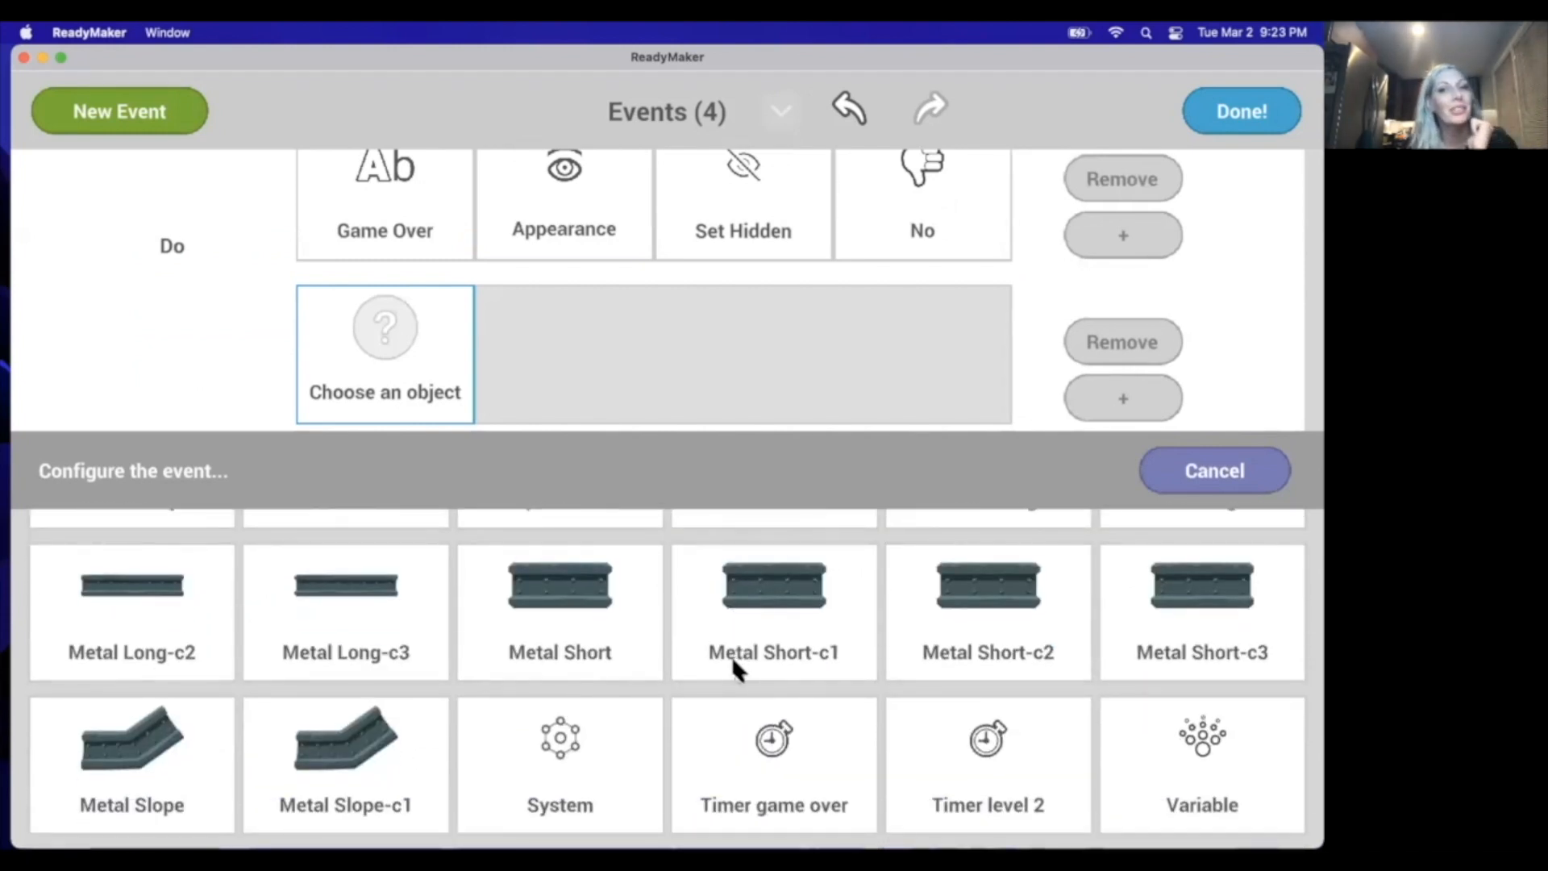
click(829, 748)
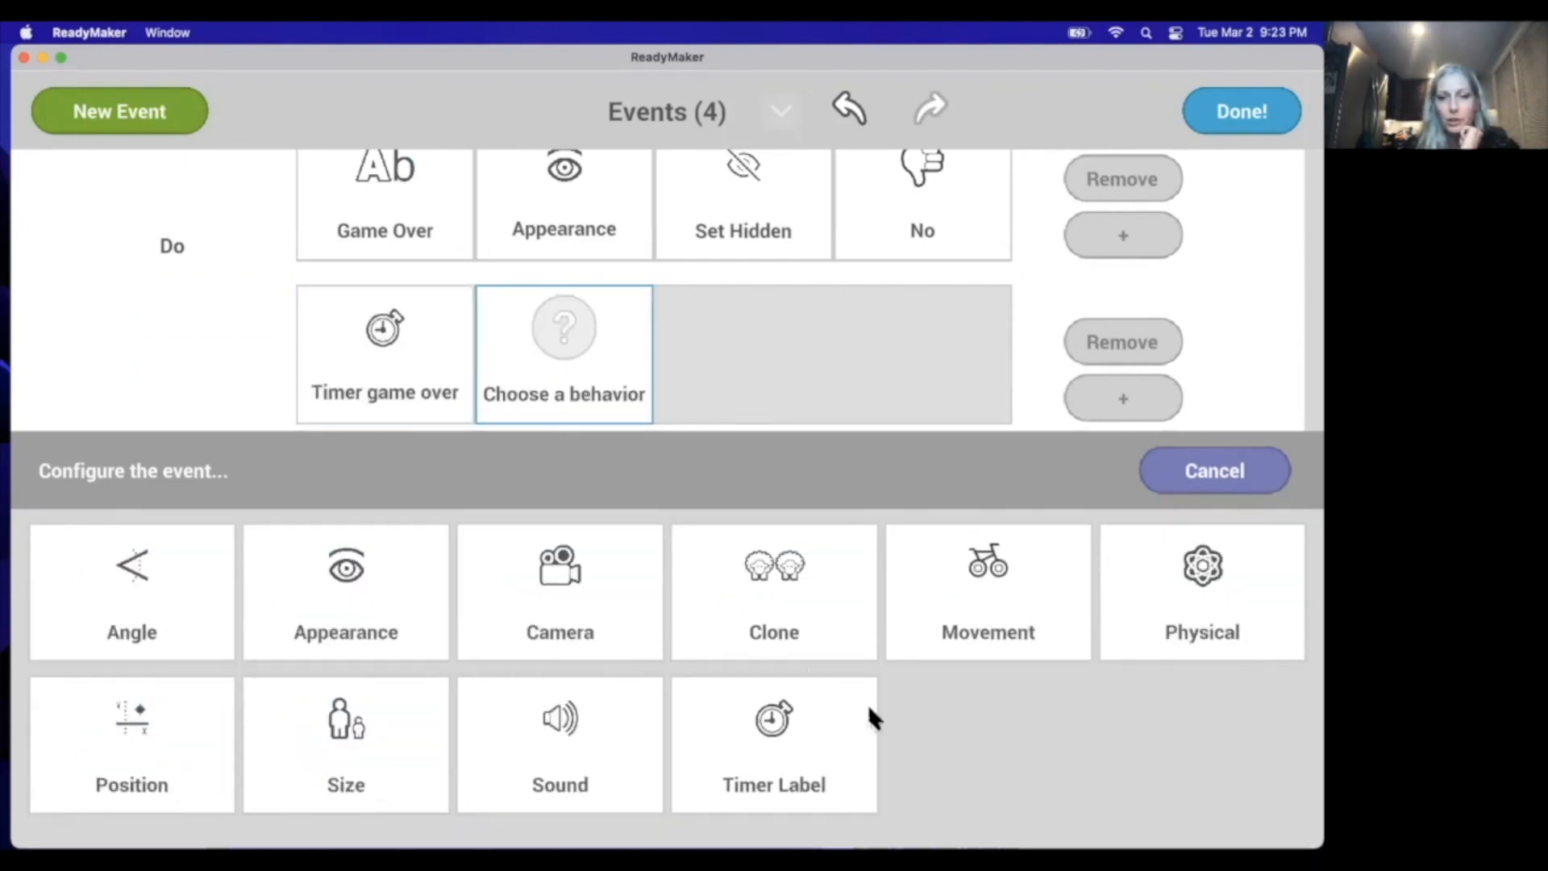
click(771, 753)
click(650, 634)
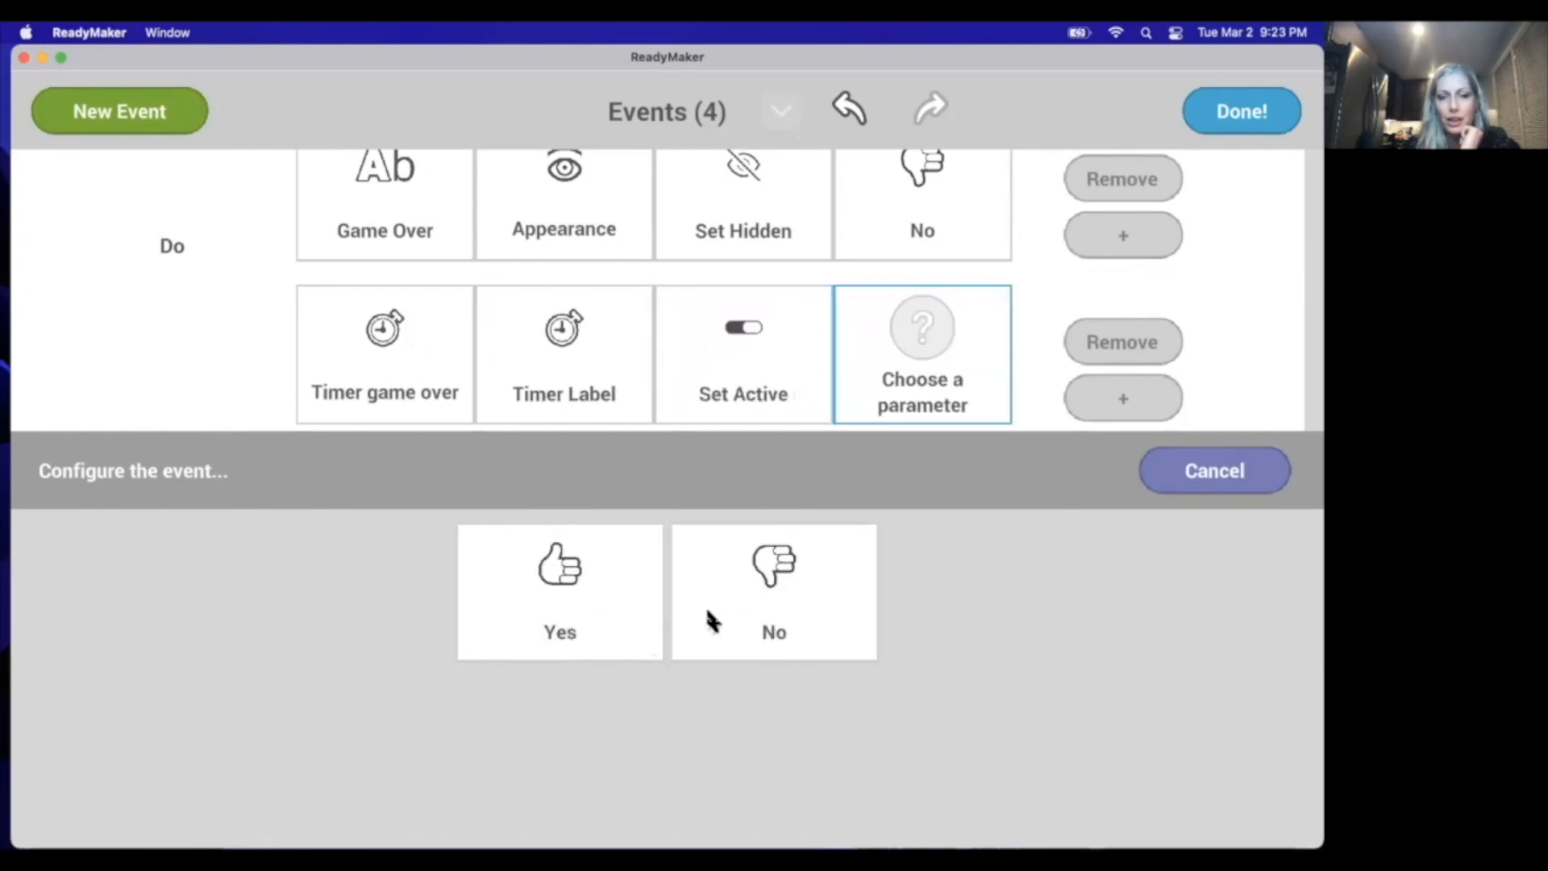
click(564, 622)
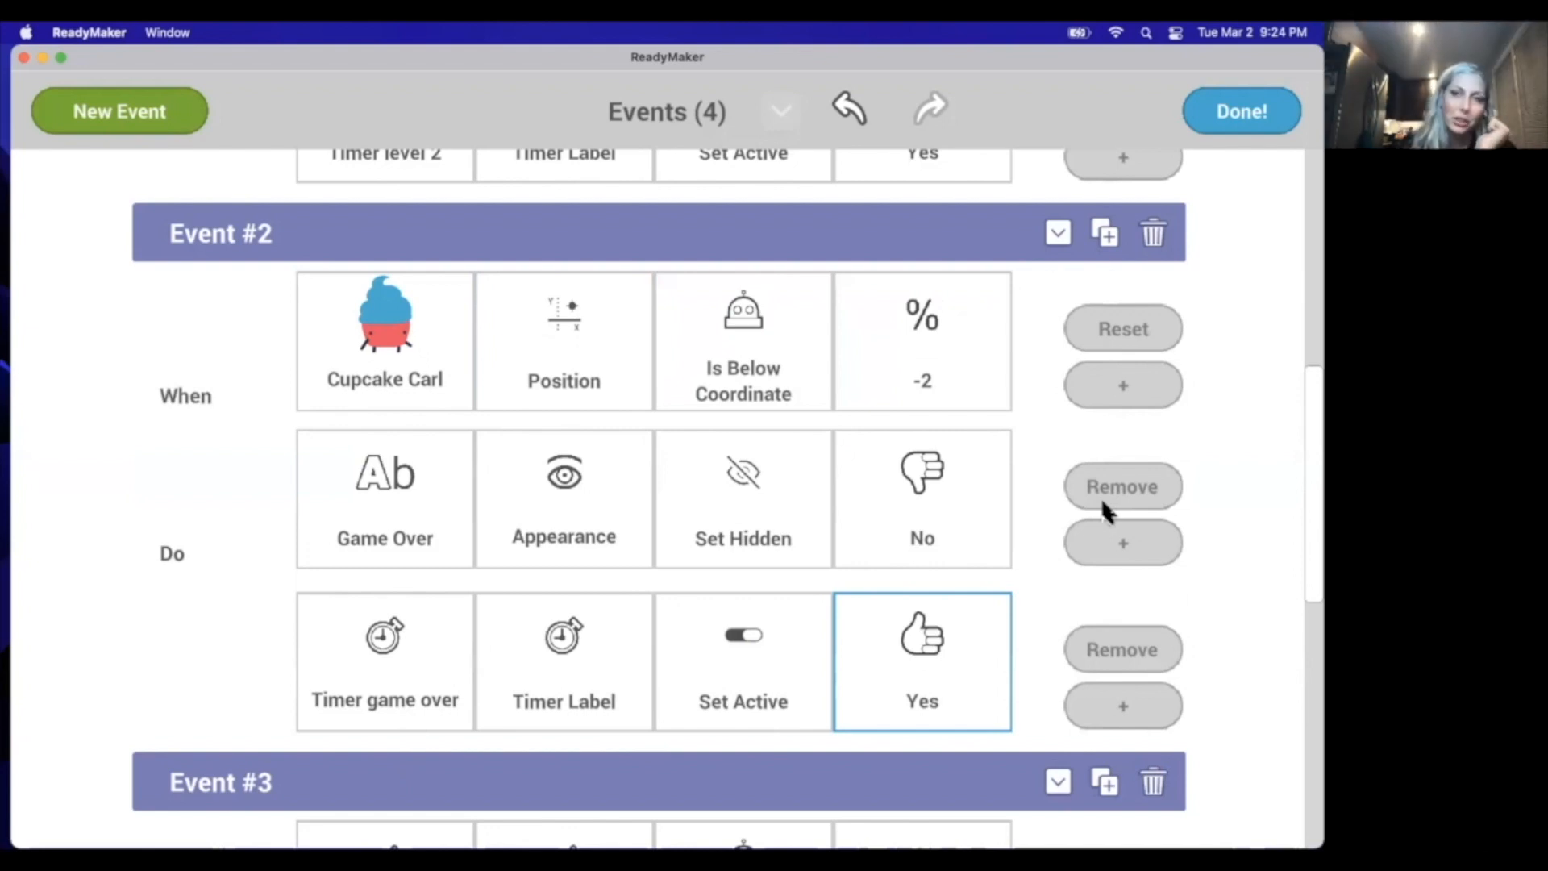
Step: Add Event #5 with the condition Timer game over, Timer Label, Greater Than, 2
click(125, 121)
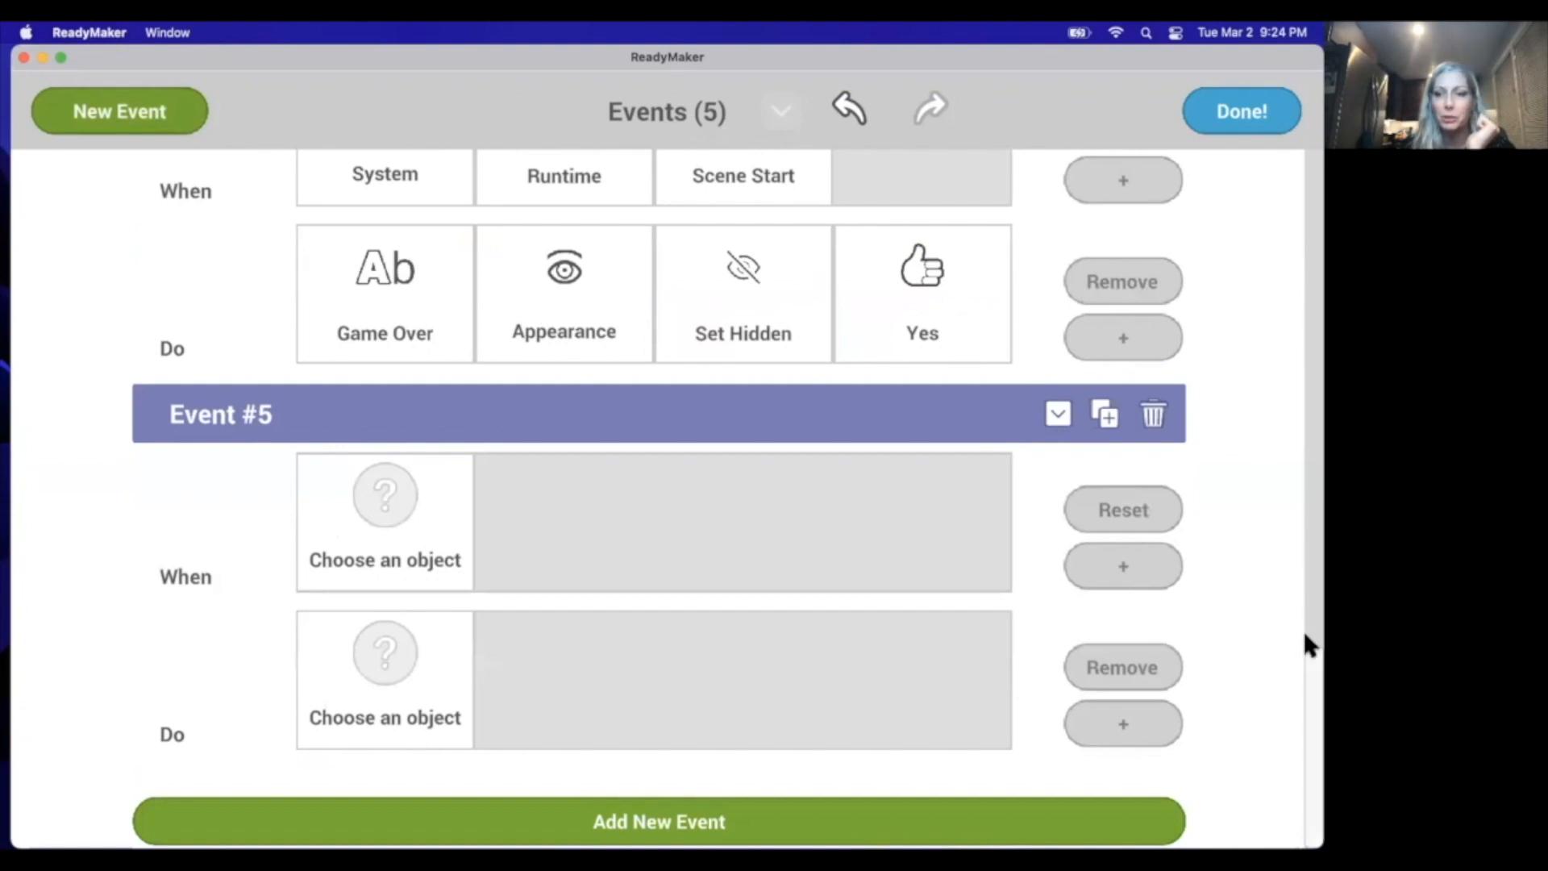
scroll(1295, 580, up, 7)
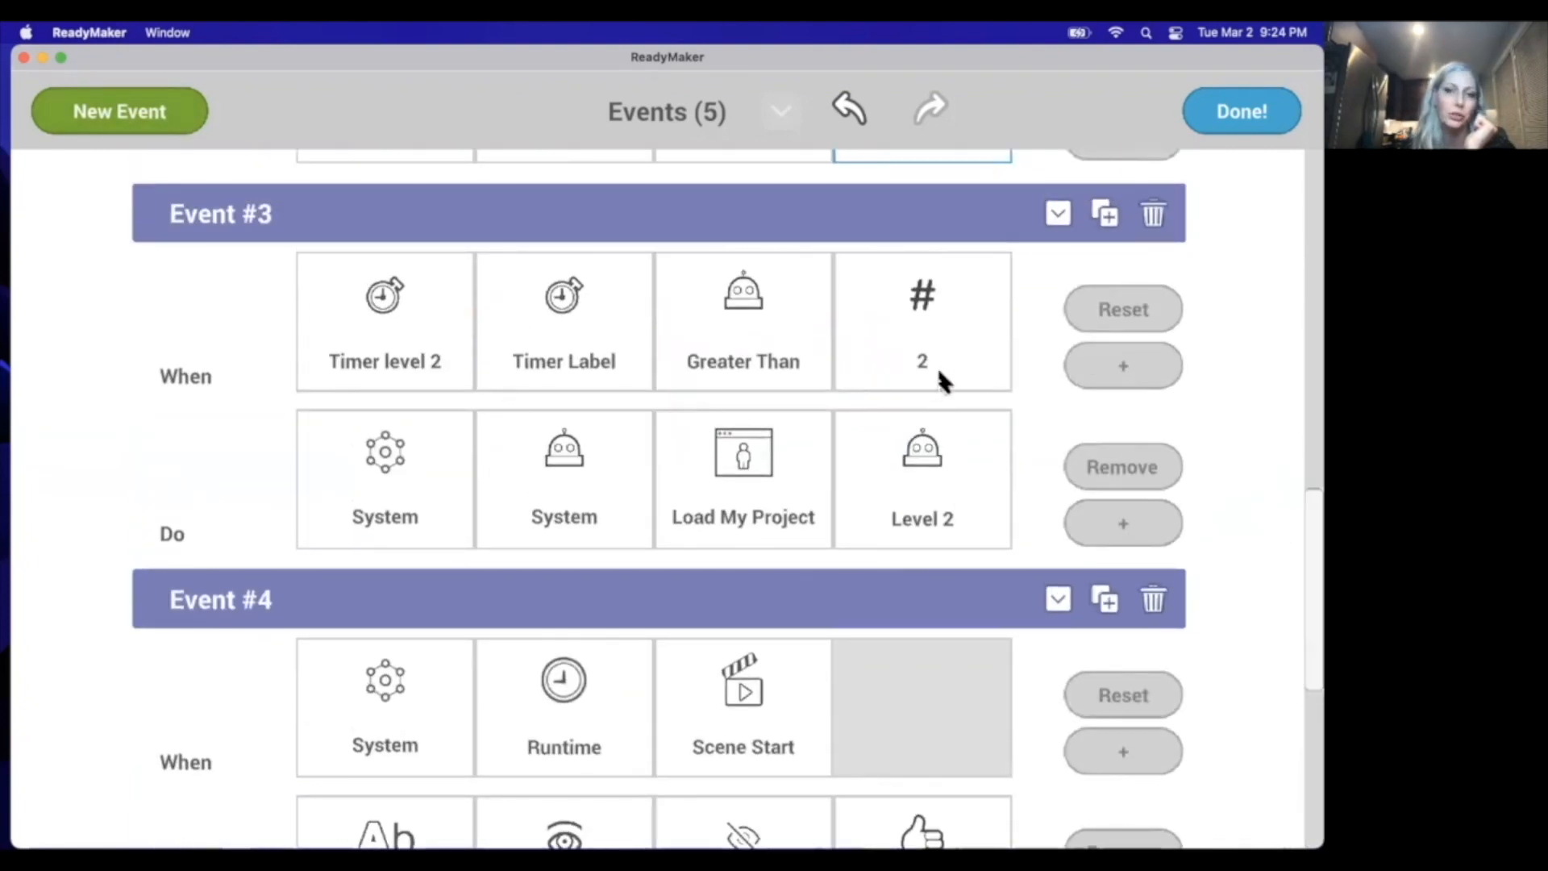
drag(1304, 536, 1299, 806)
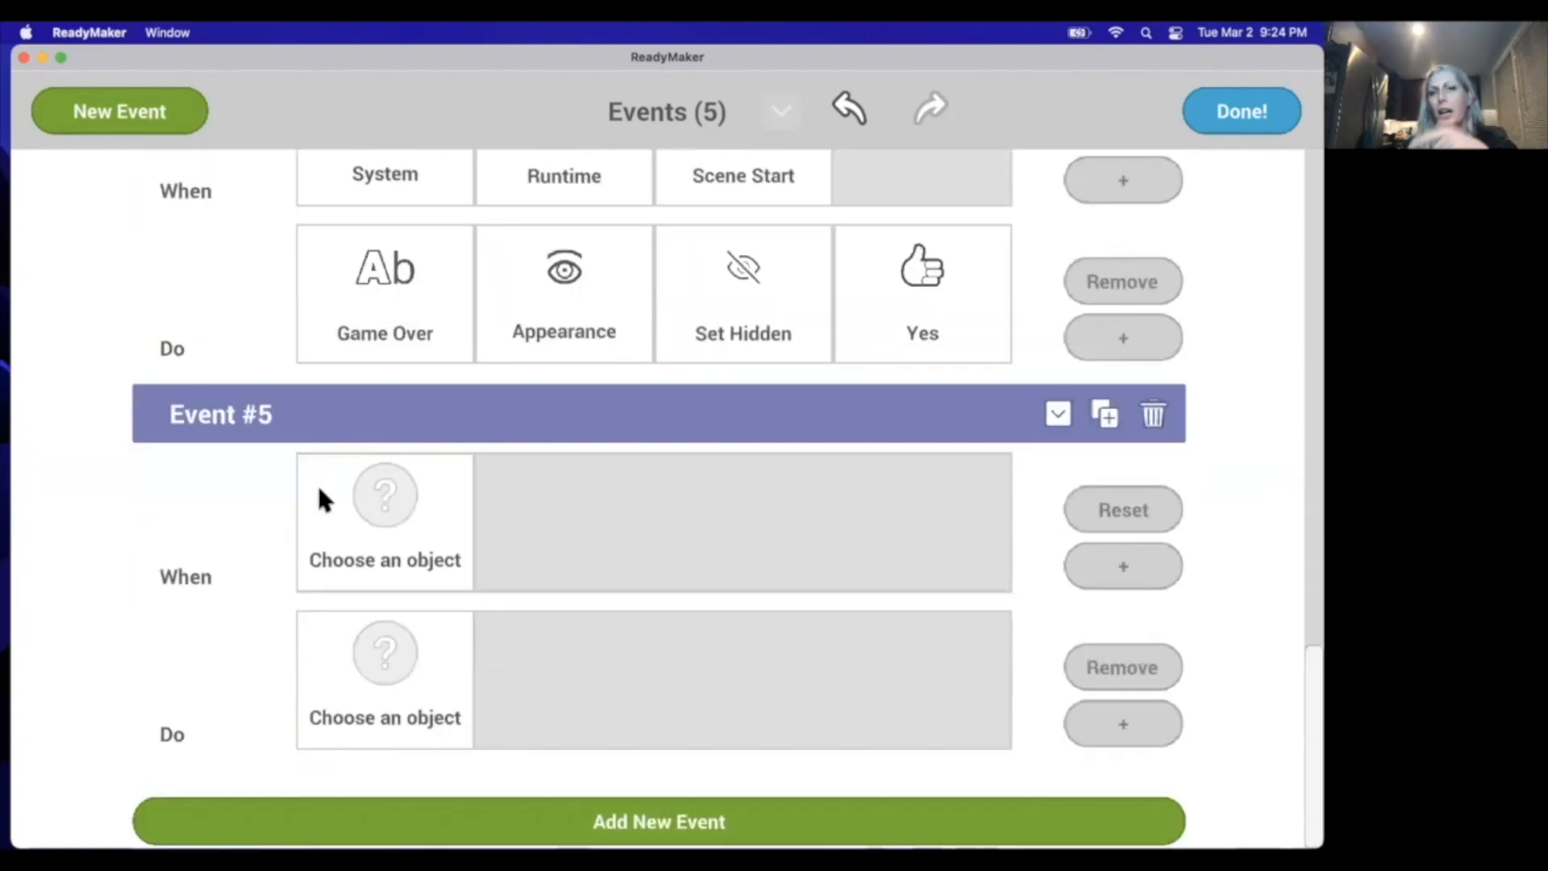
click(357, 507)
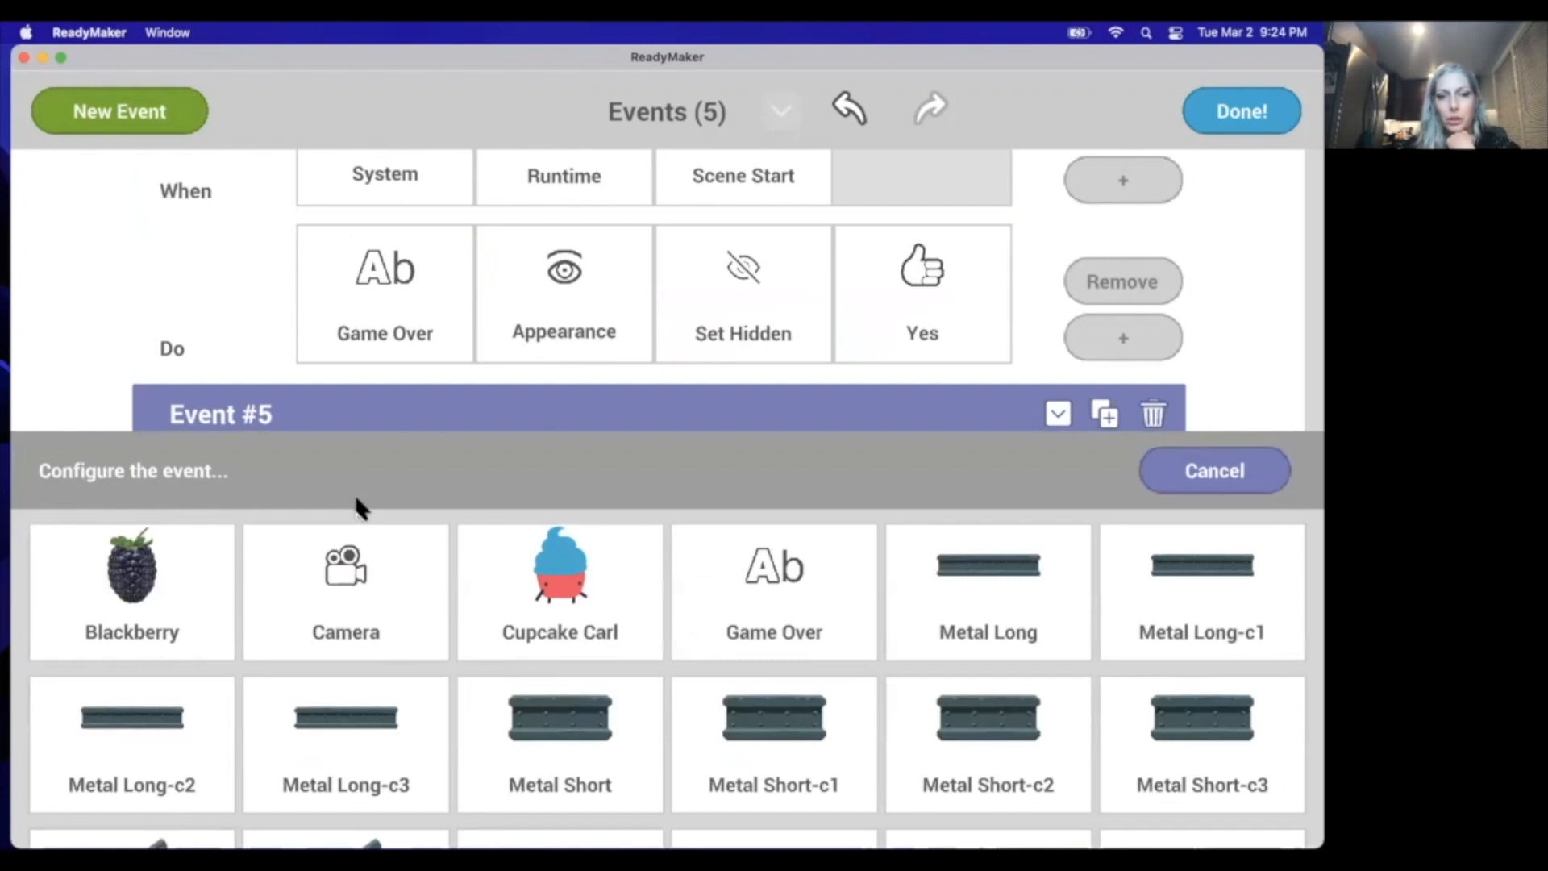
scroll(654, 682, down, 2)
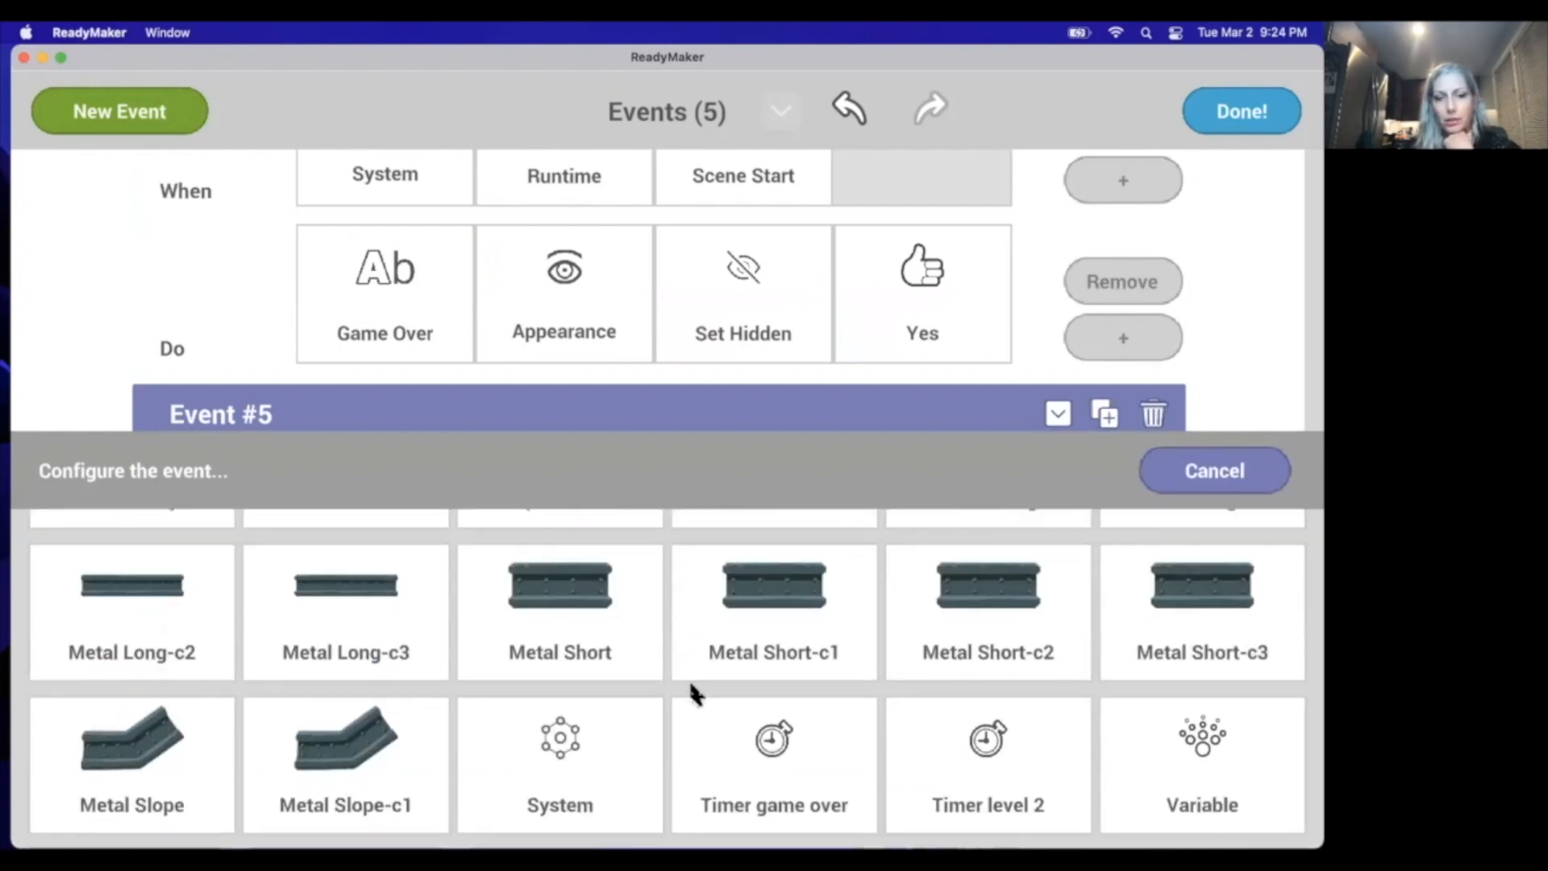
click(752, 774)
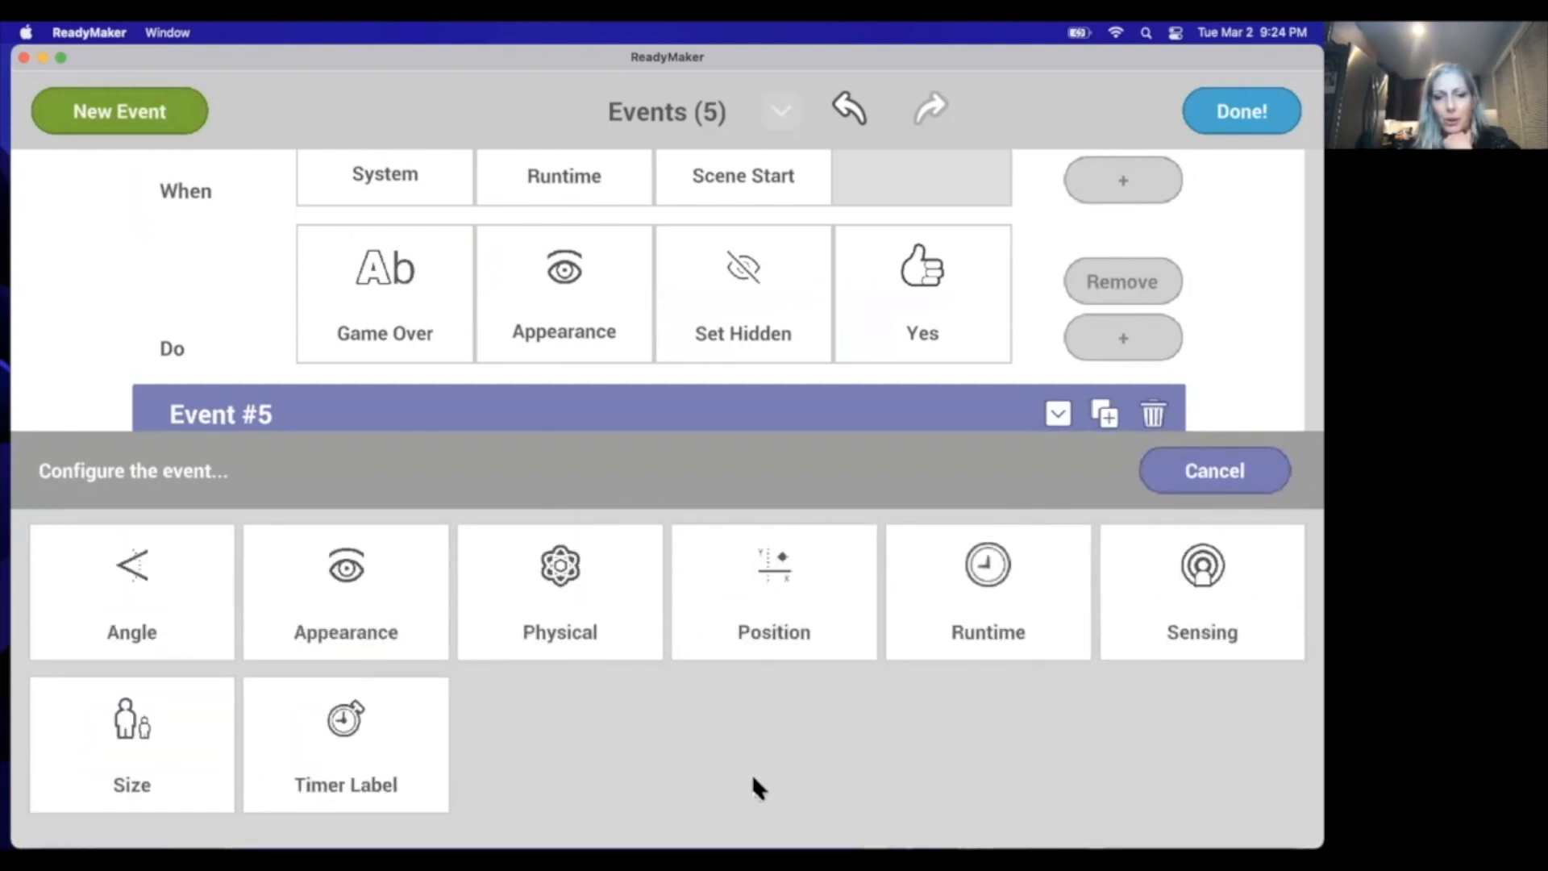
click(342, 727)
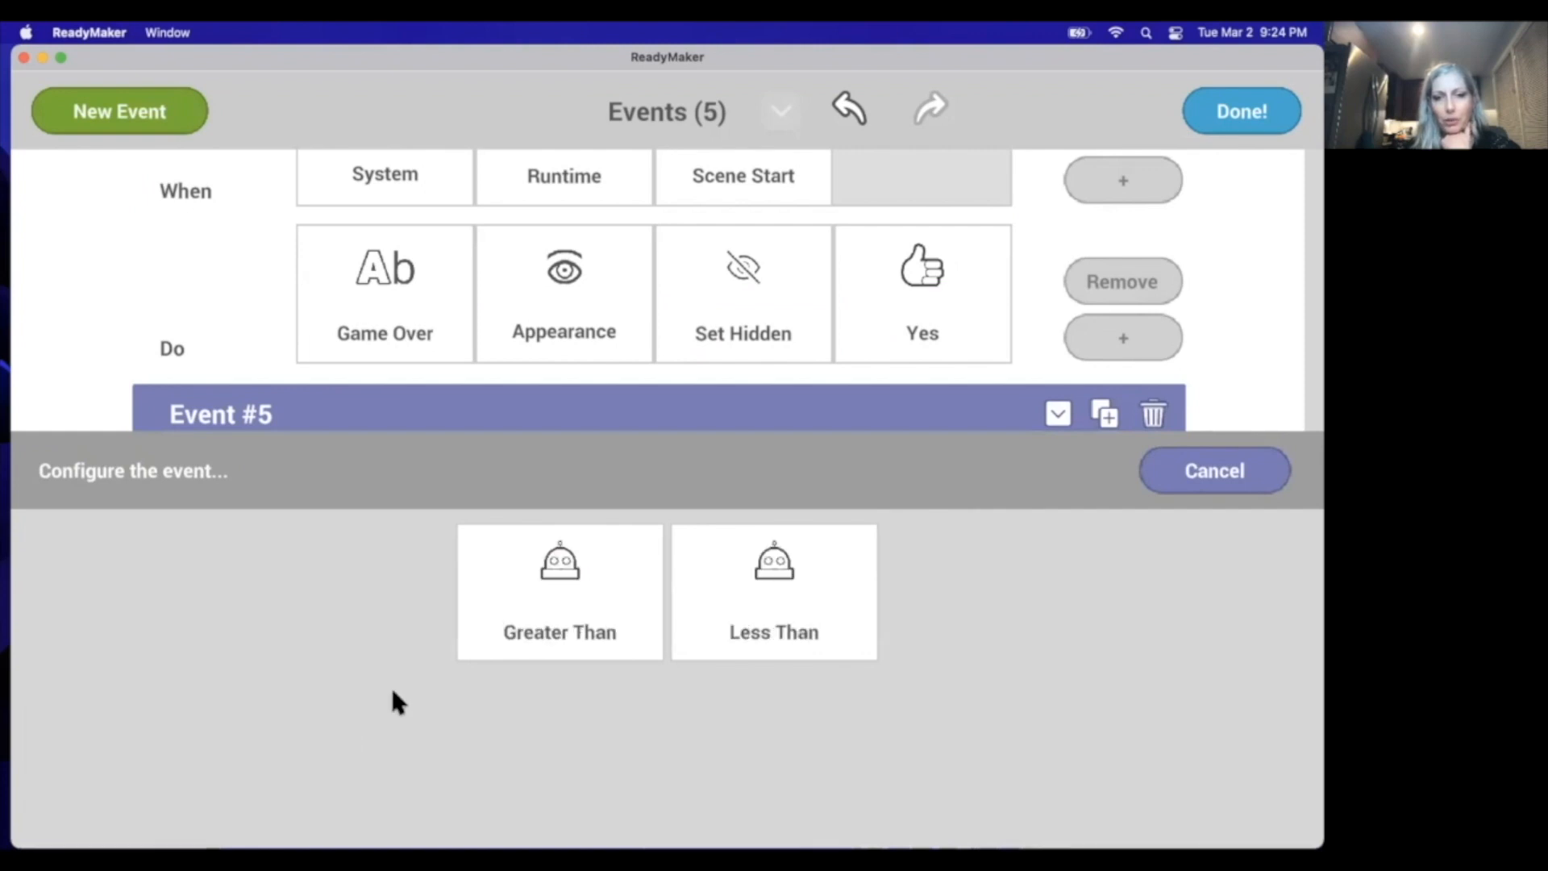
click(538, 615)
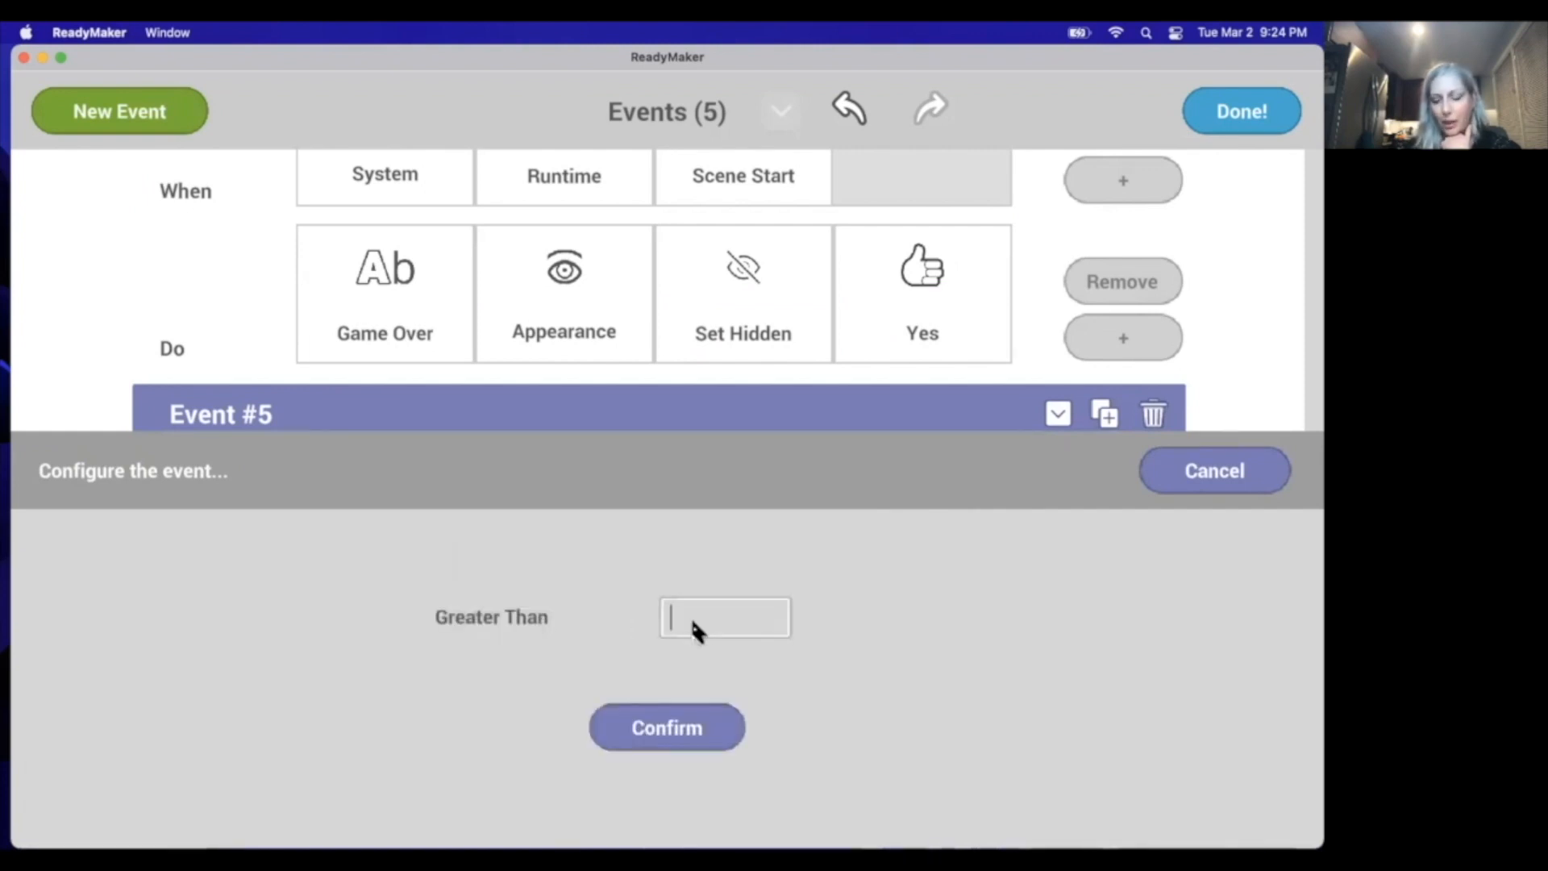
text(2)
click(676, 730)
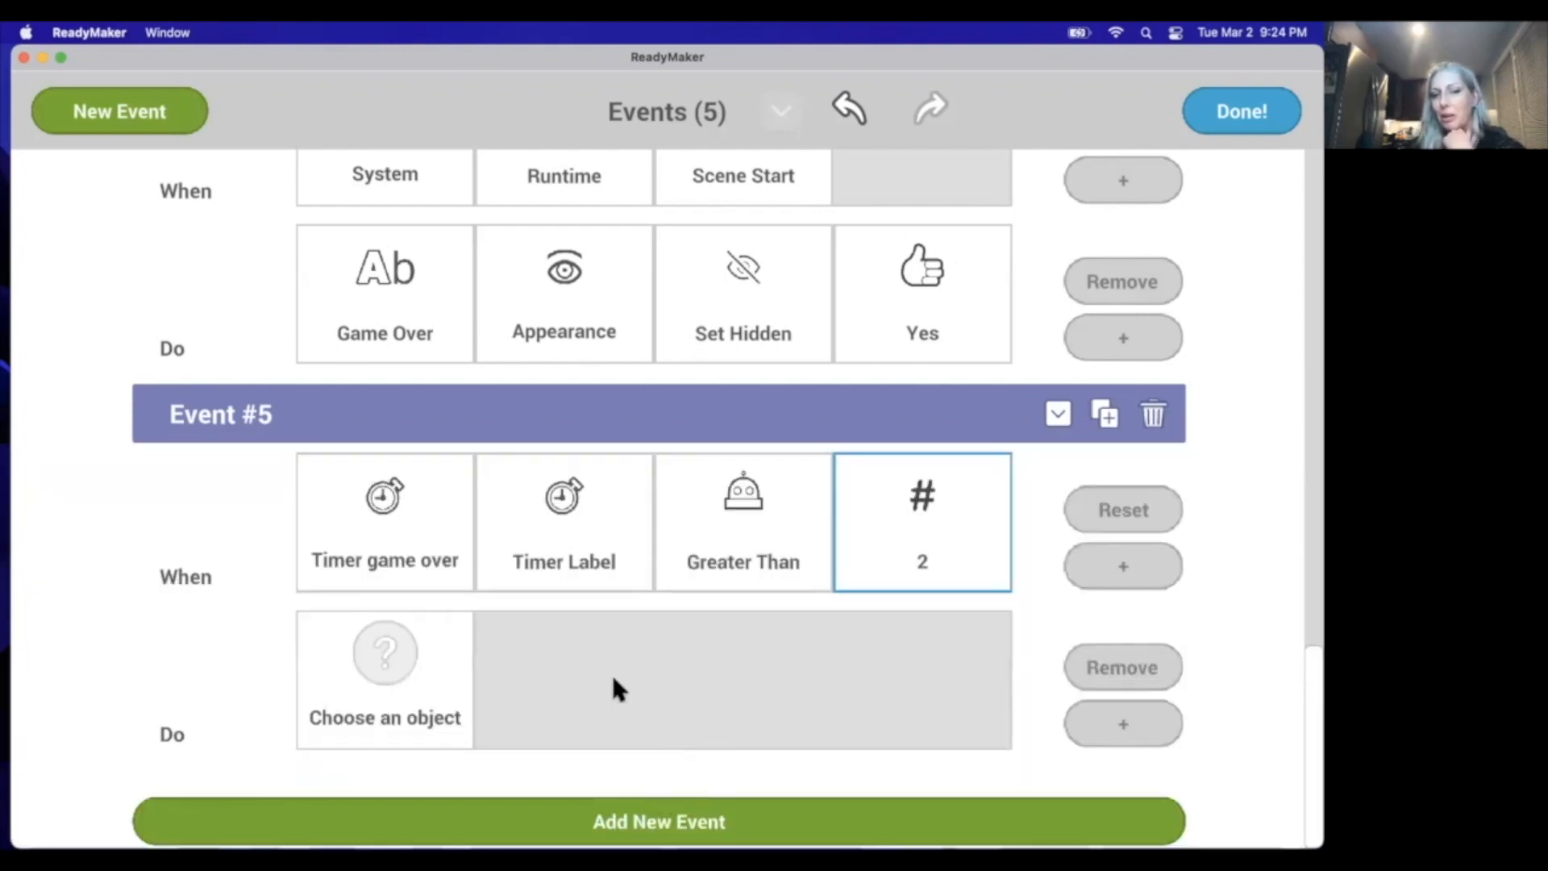
Step: Set Event #5's action to System, System, Restart Scene and return to the scene editor
click(410, 668)
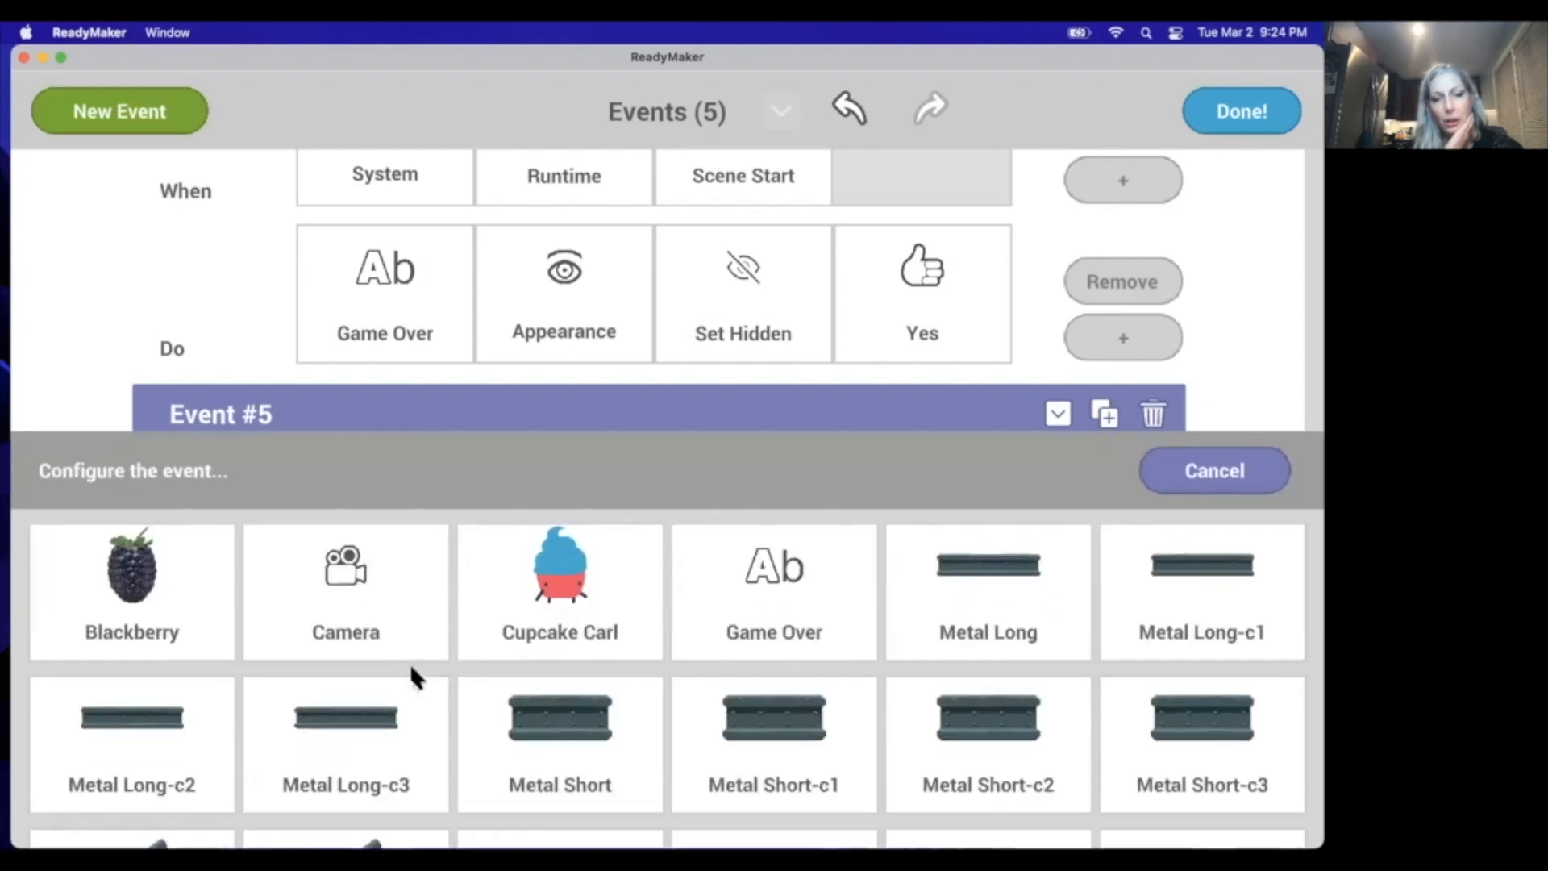
scroll(698, 655, down, 3)
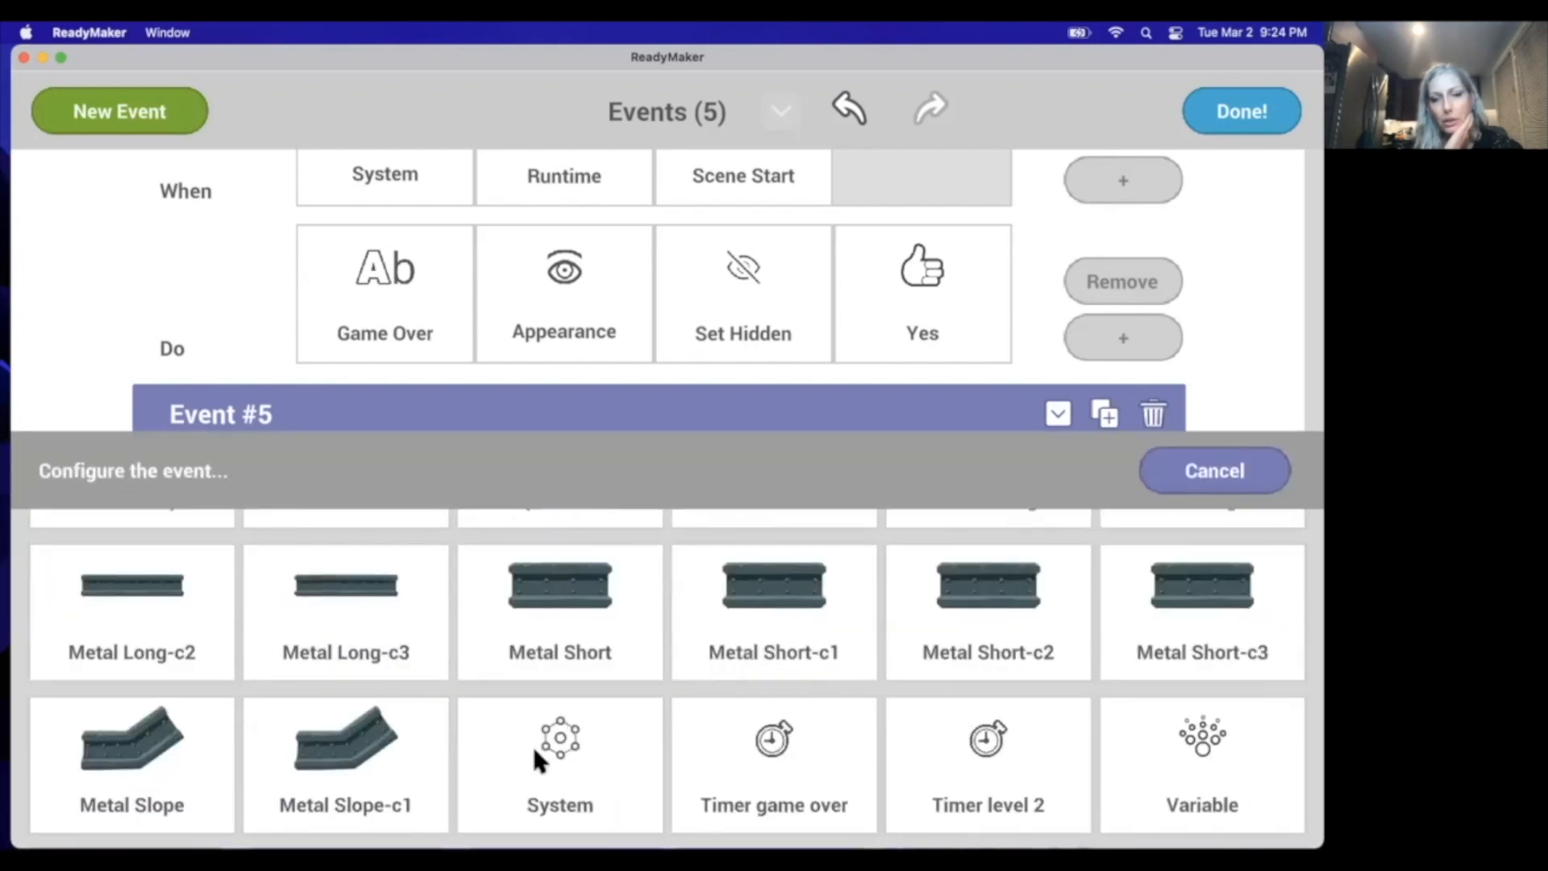
click(533, 753)
click(778, 640)
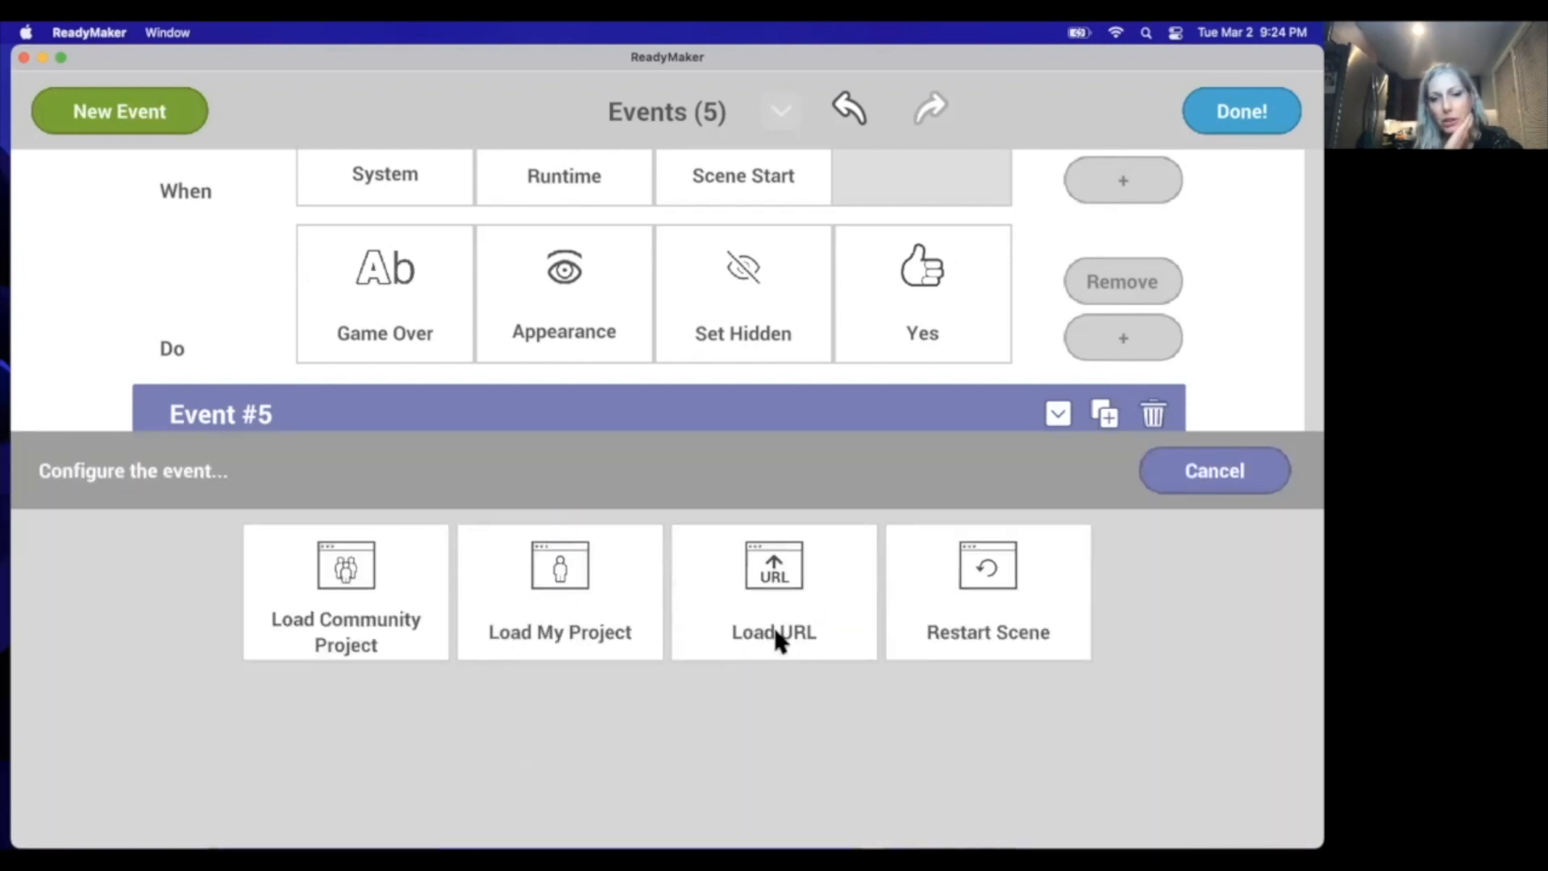
click(986, 599)
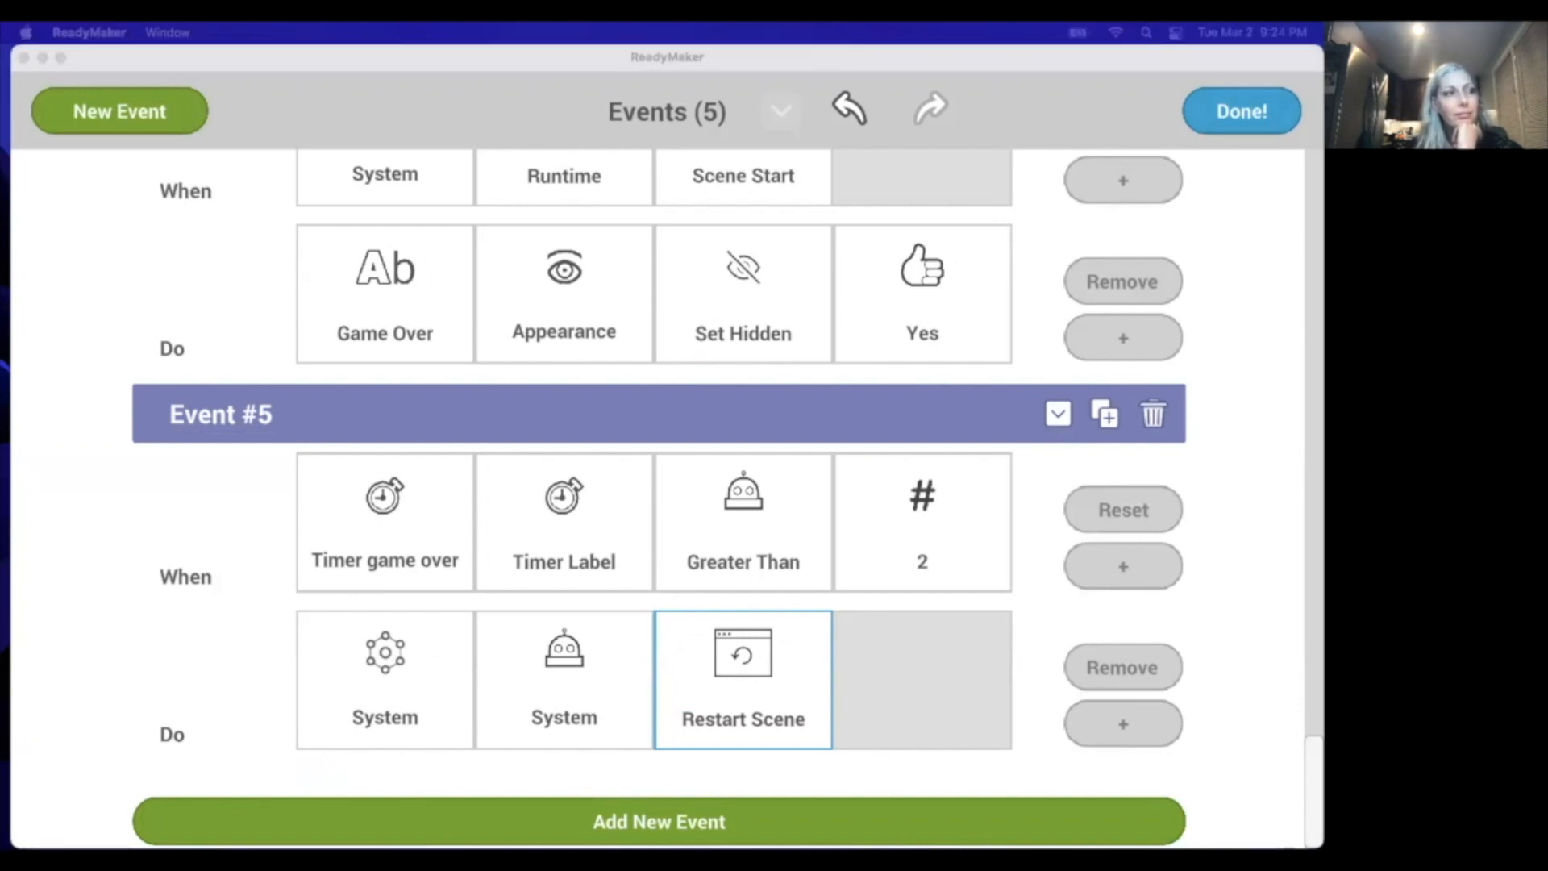
click(1240, 119)
click(1240, 118)
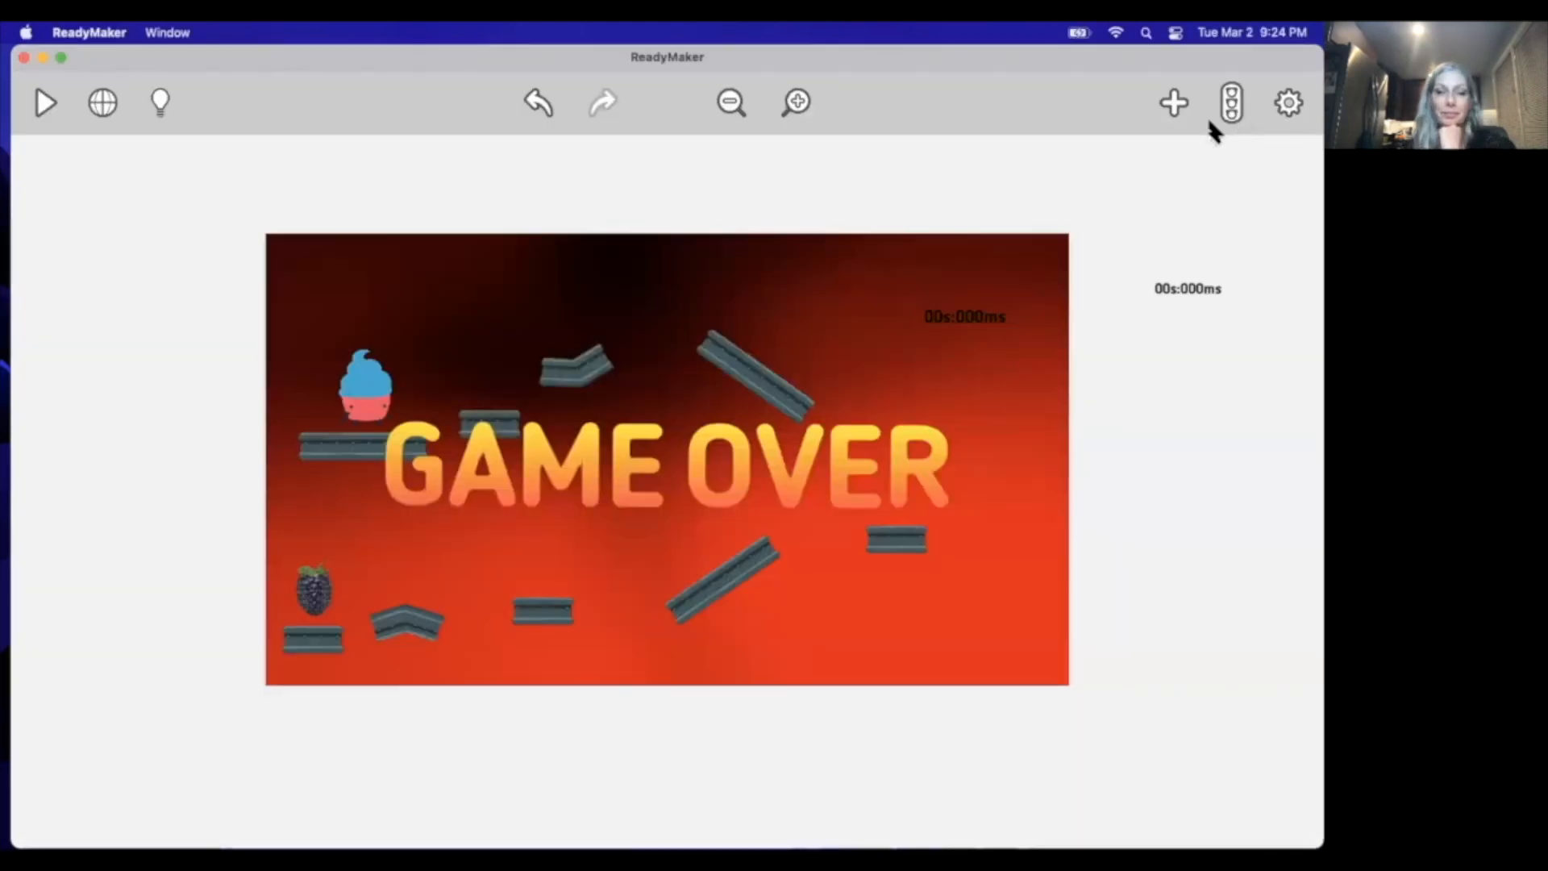
Step: Playtest the level by moving Cupcake Carl across the platforms and letting him fall to test the game over restart
click(50, 102)
key(d)
key(space)
key(space)
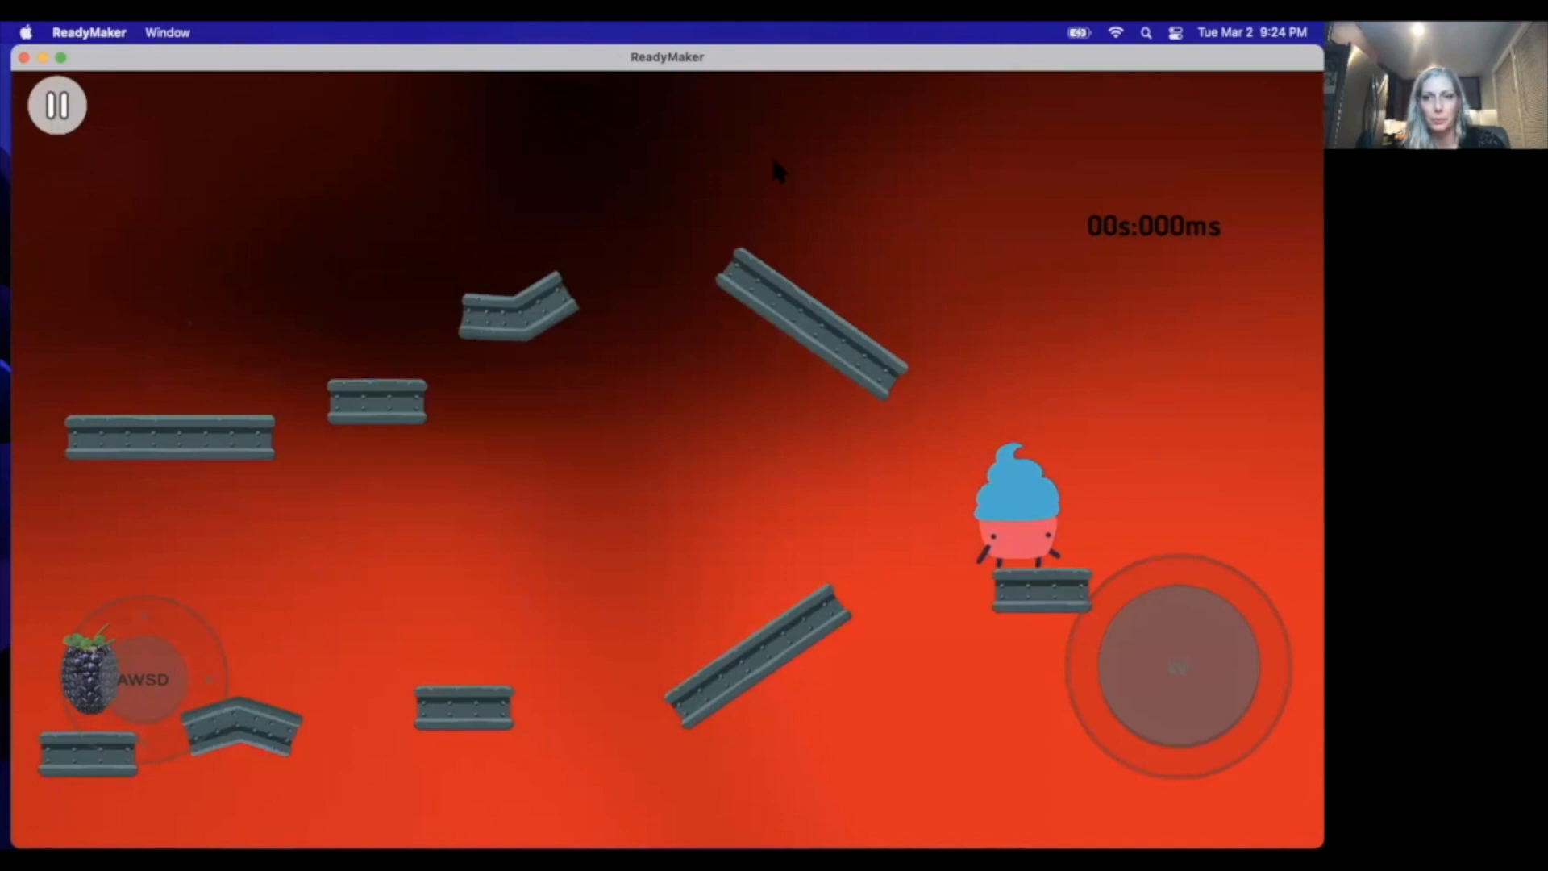
key(a)
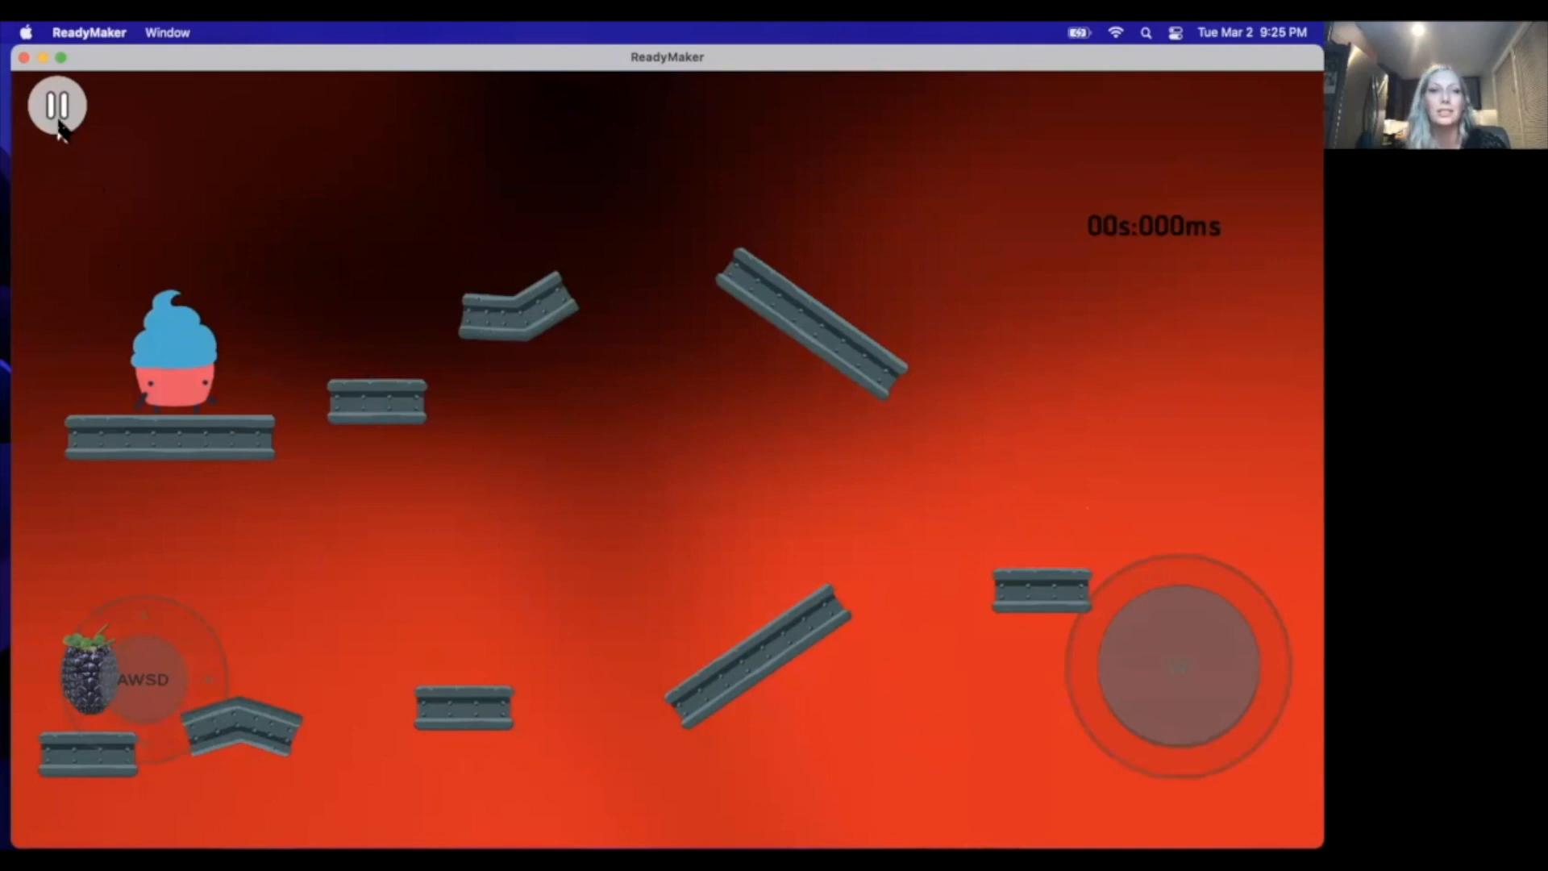
Step: Playtest the route to the blackberry to trigger its effects, stop the game and cancel loading the other project
key(d)
key(space)
key(space)
key(space)
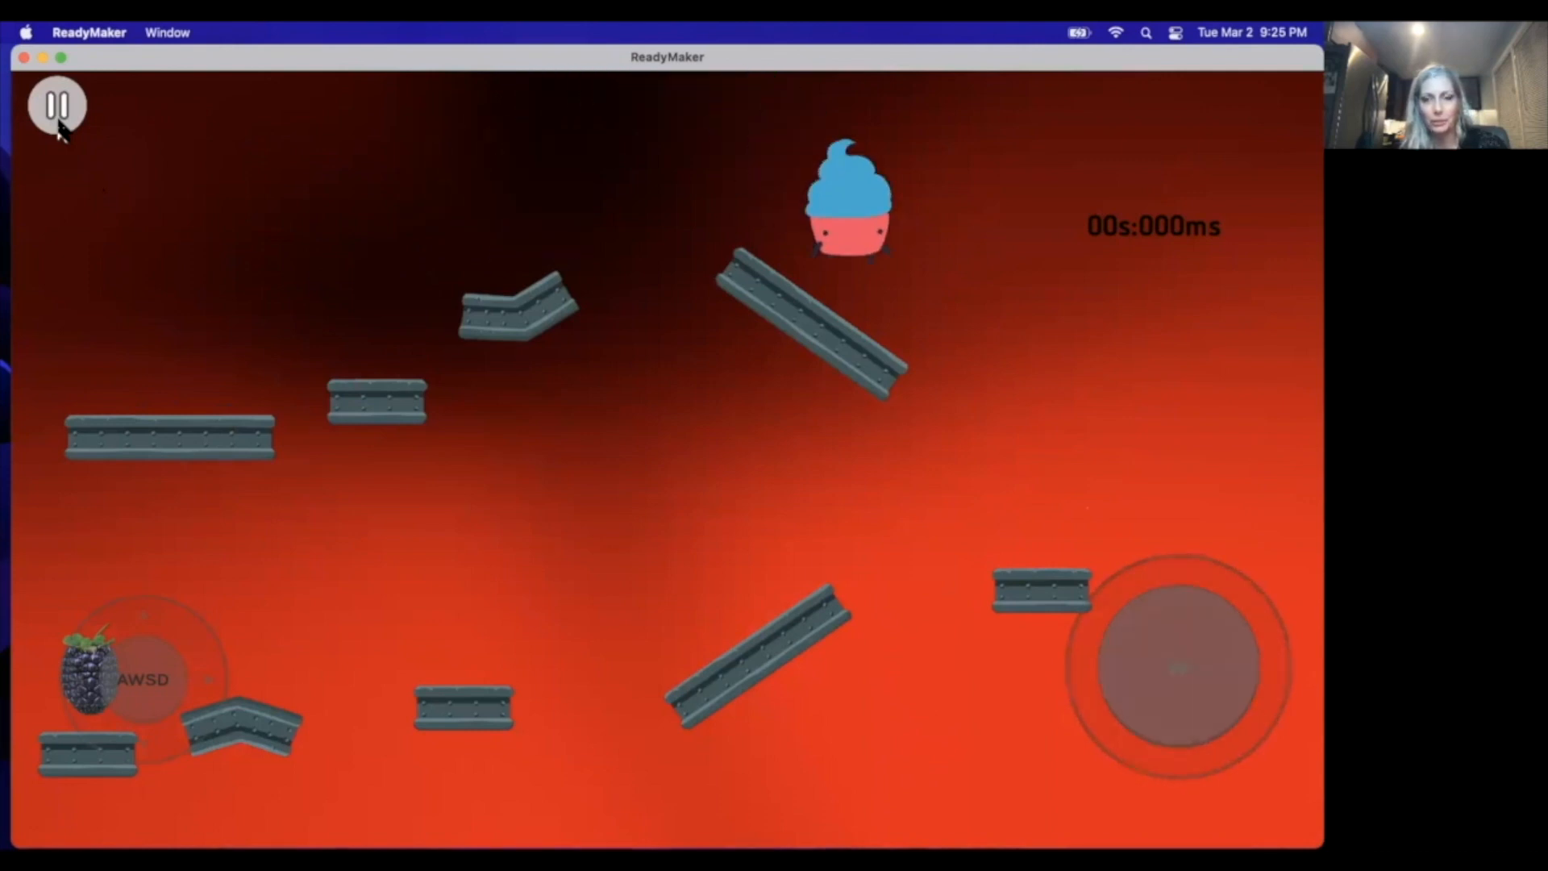
key(space)
key(a)
key(space)
key(a)
key(space)
key(space)
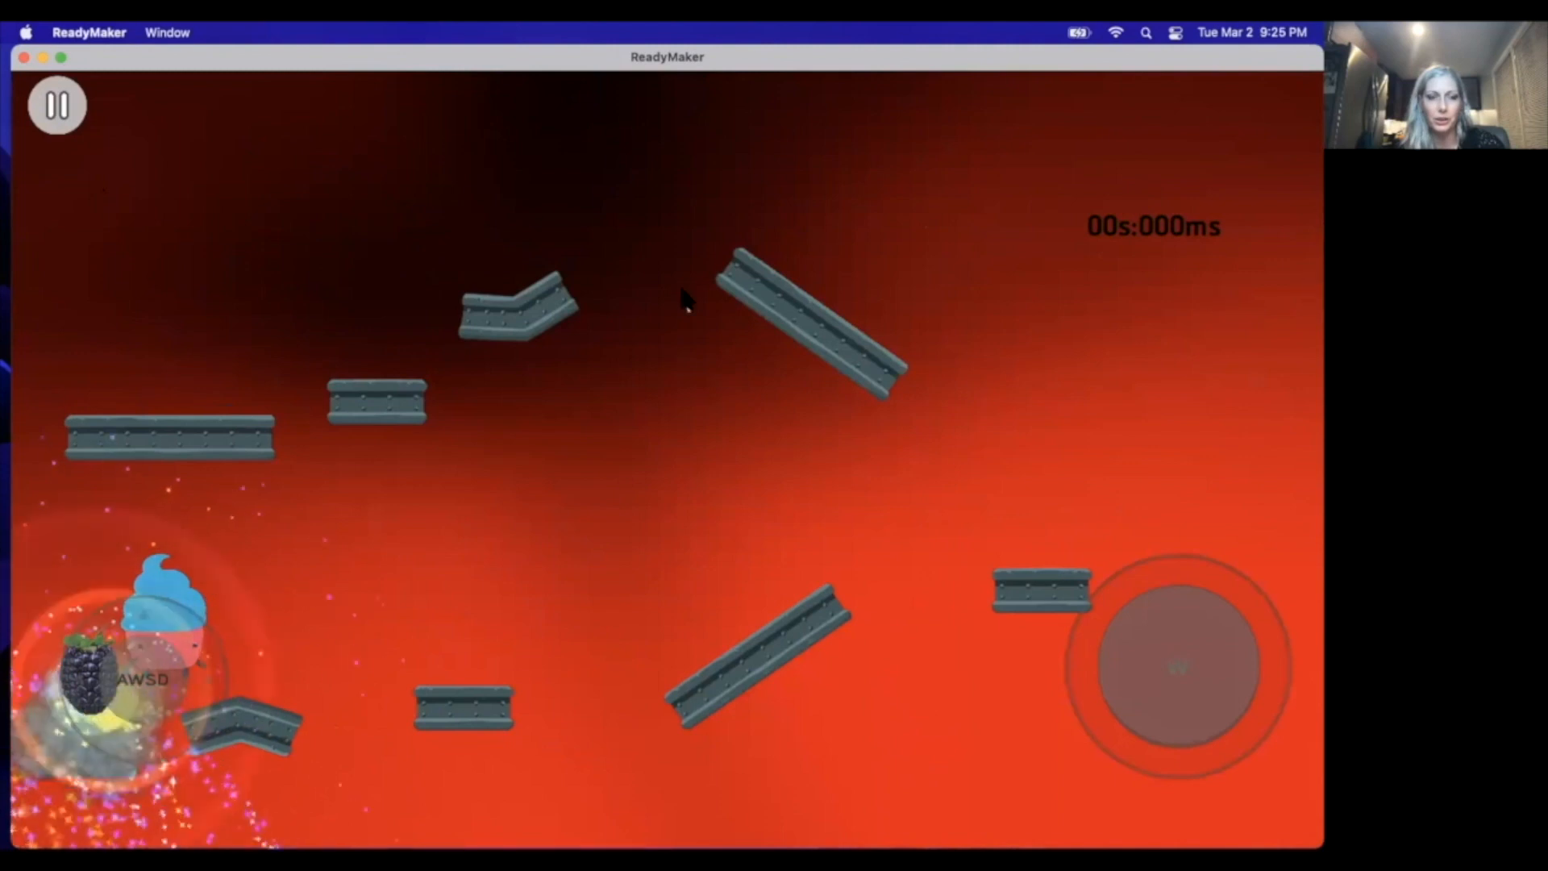
click(78, 127)
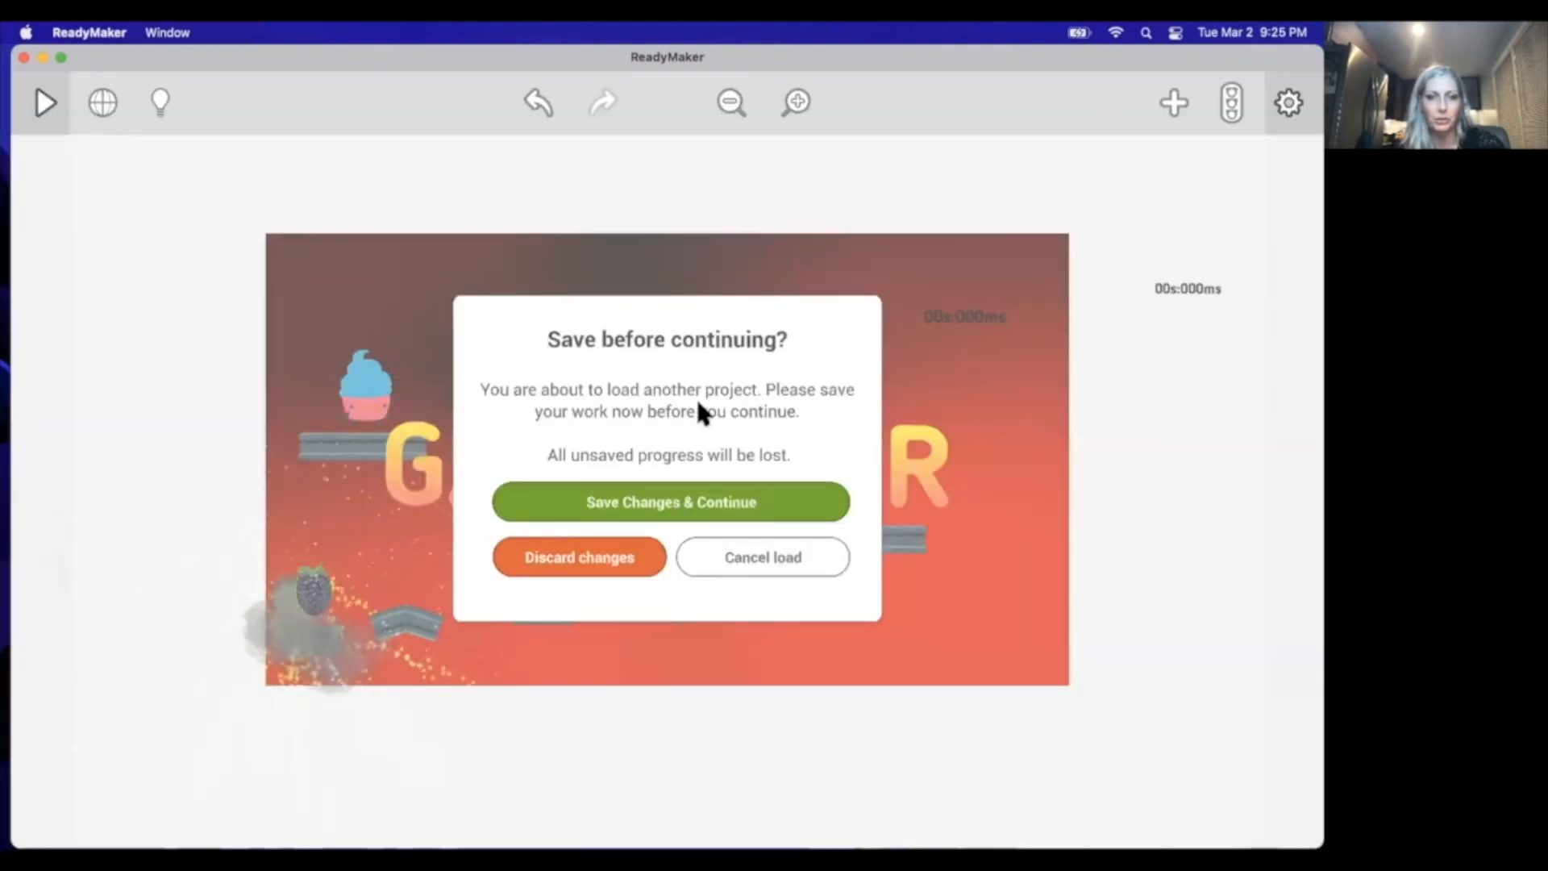
click(788, 558)
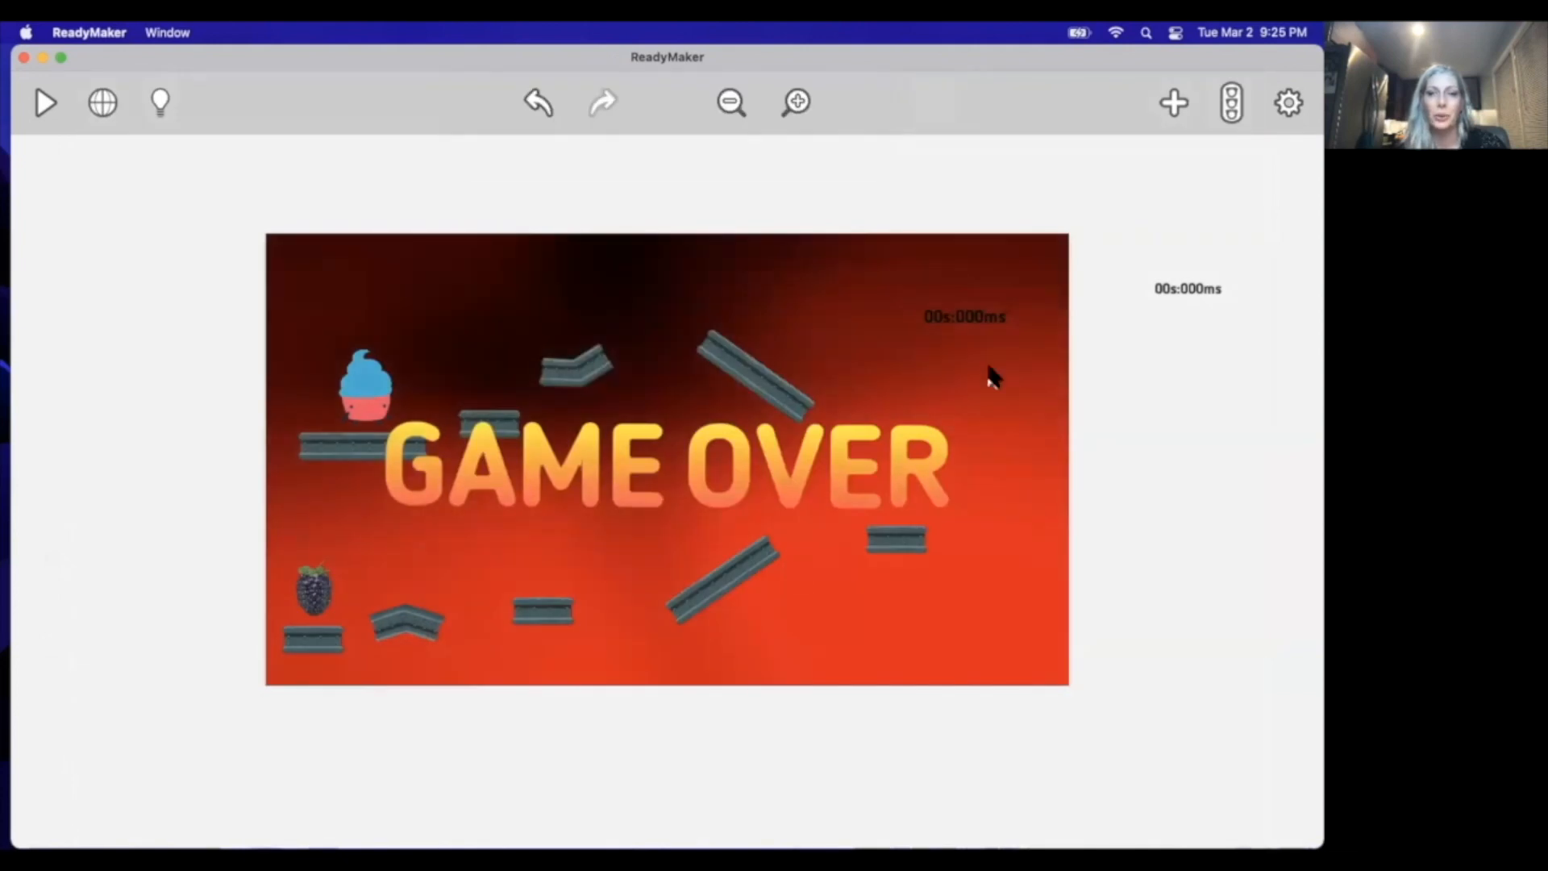
Step: Move the game over timer out of the game scene to just below the other timer, and deselect it
click(954, 326)
drag(954, 327, 1159, 363)
click(1226, 516)
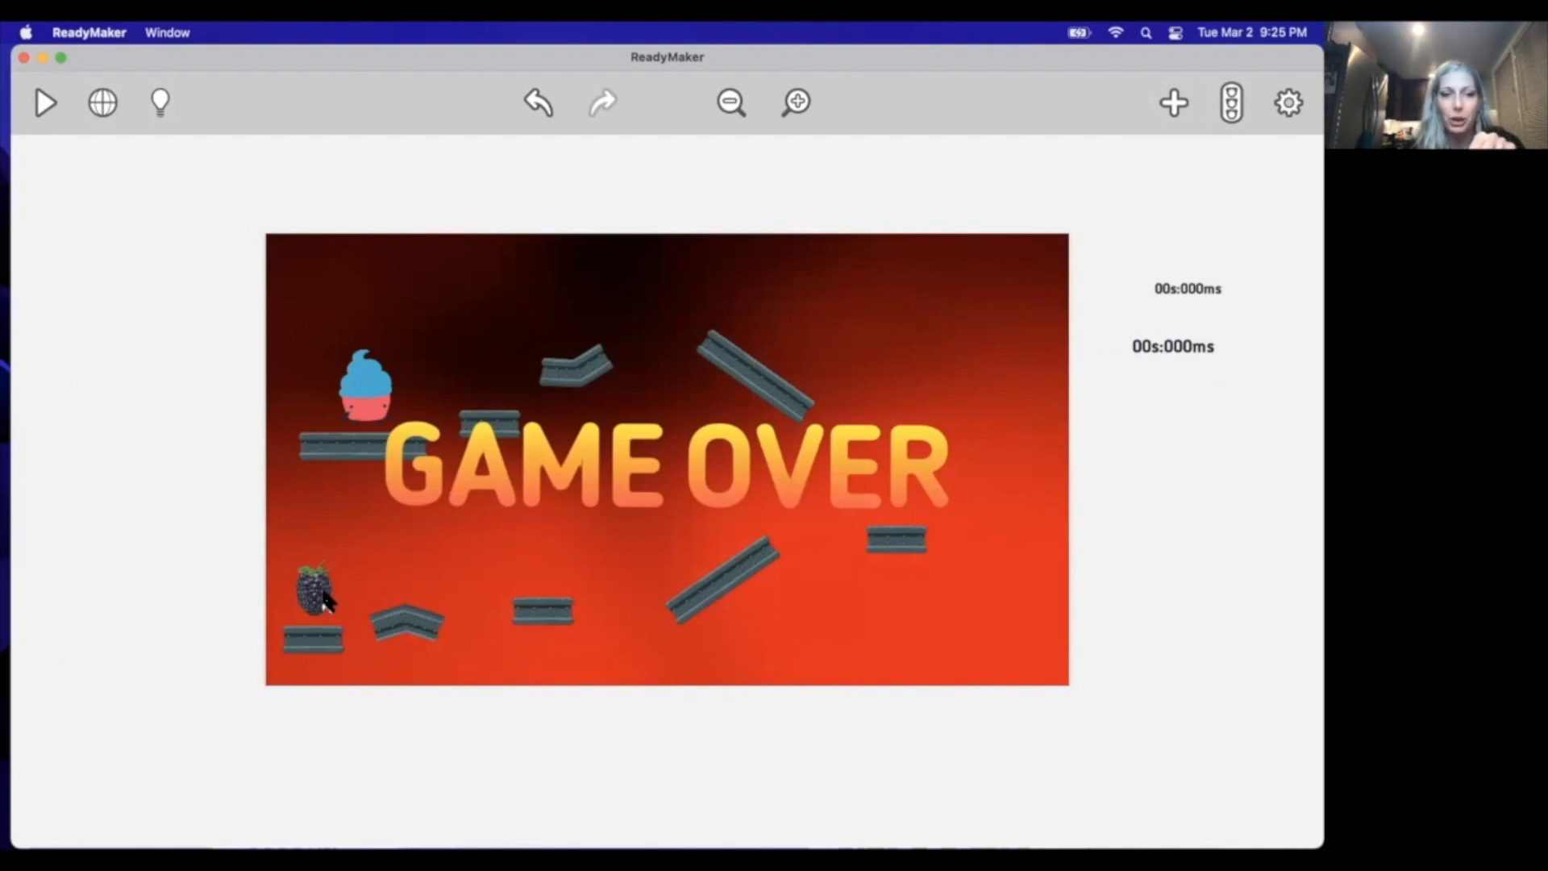
Step: Add another action to Event #1: Blackberry, Appearance, Set Hidden, Yes, and return to the scene editor
click(1229, 103)
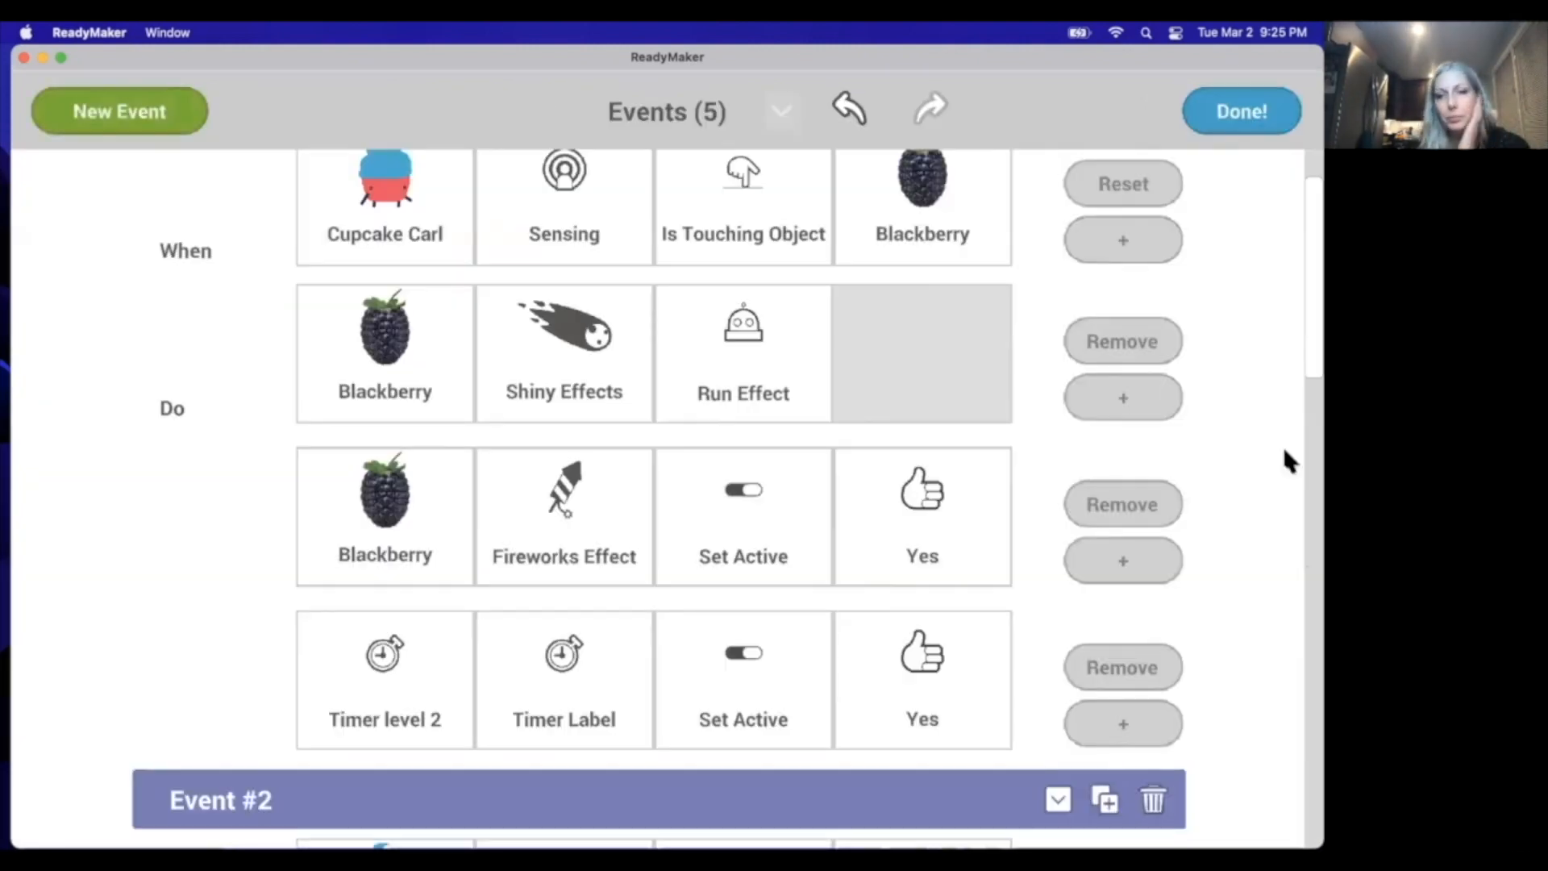
drag(1304, 327, 1307, 400)
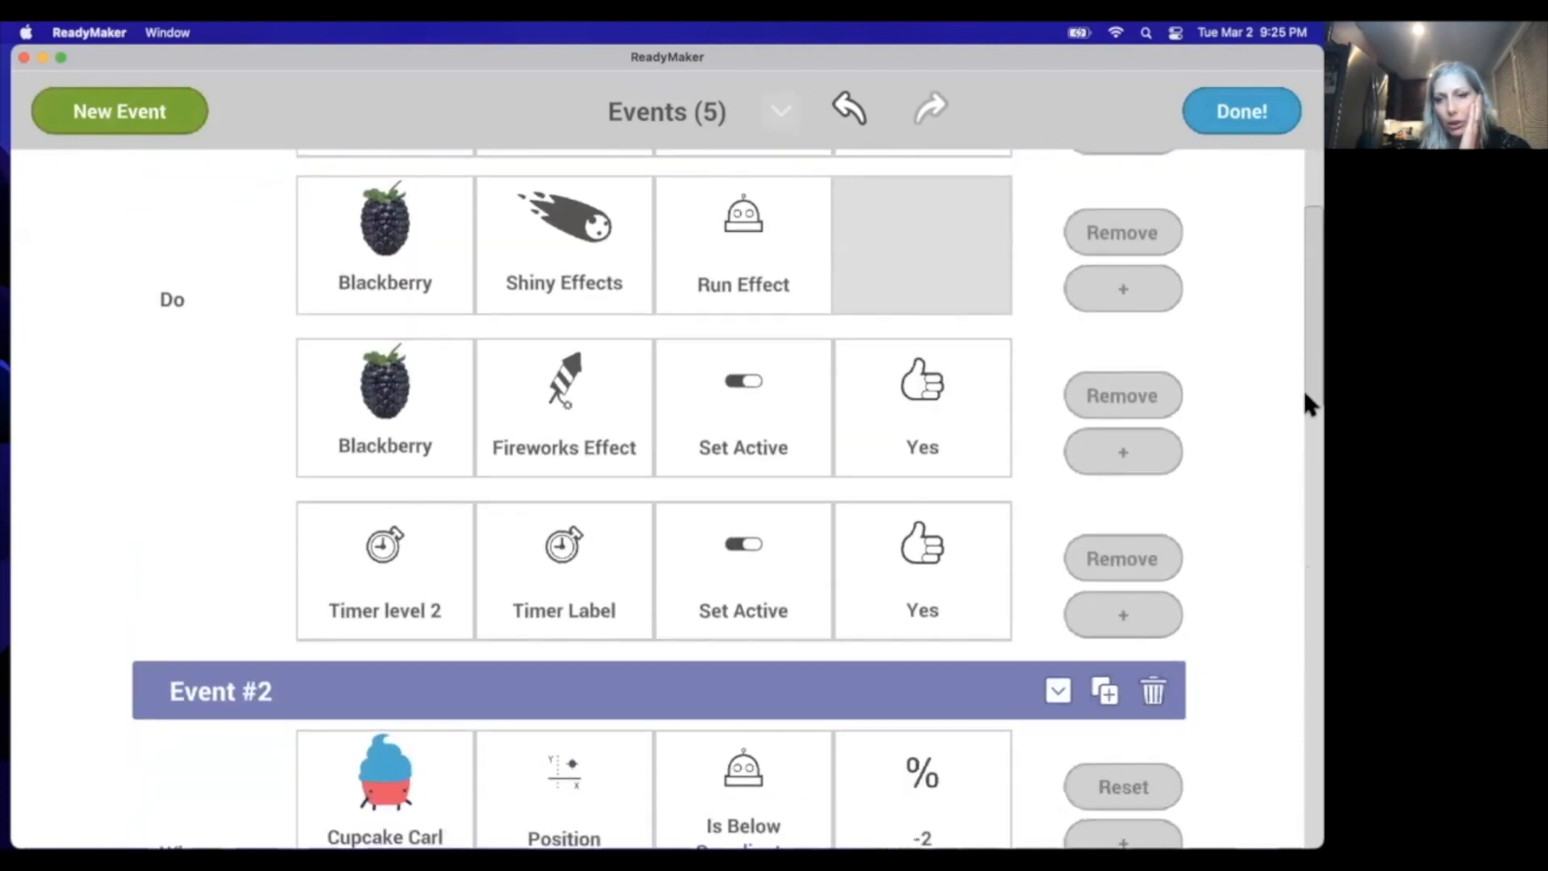
click(1139, 614)
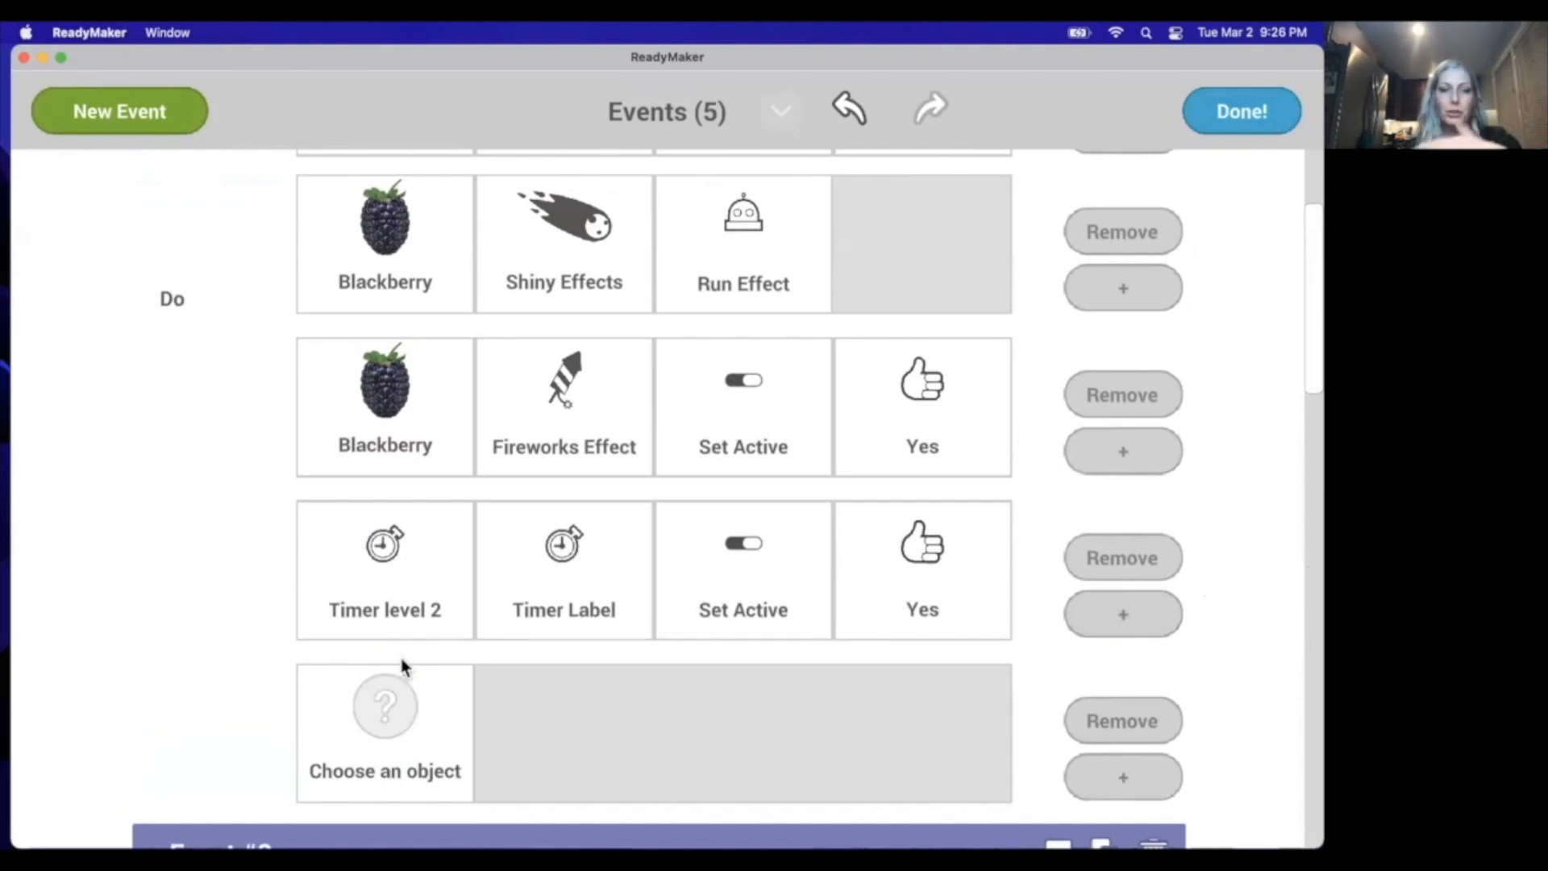
click(434, 701)
scroll(443, 685, down, 2)
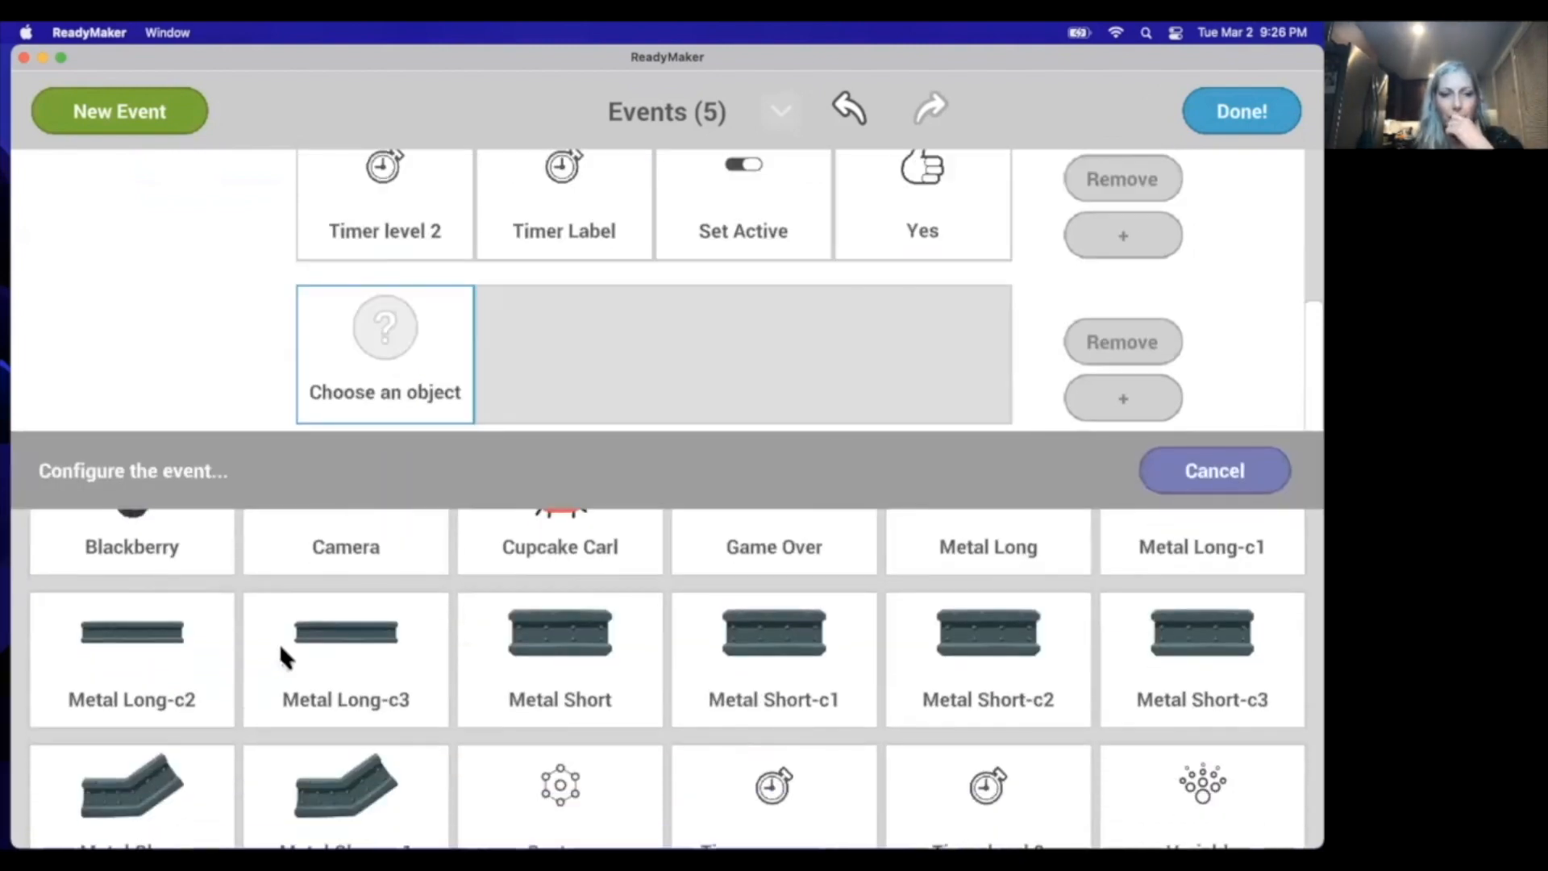
scroll(283, 656, up, 2)
click(126, 589)
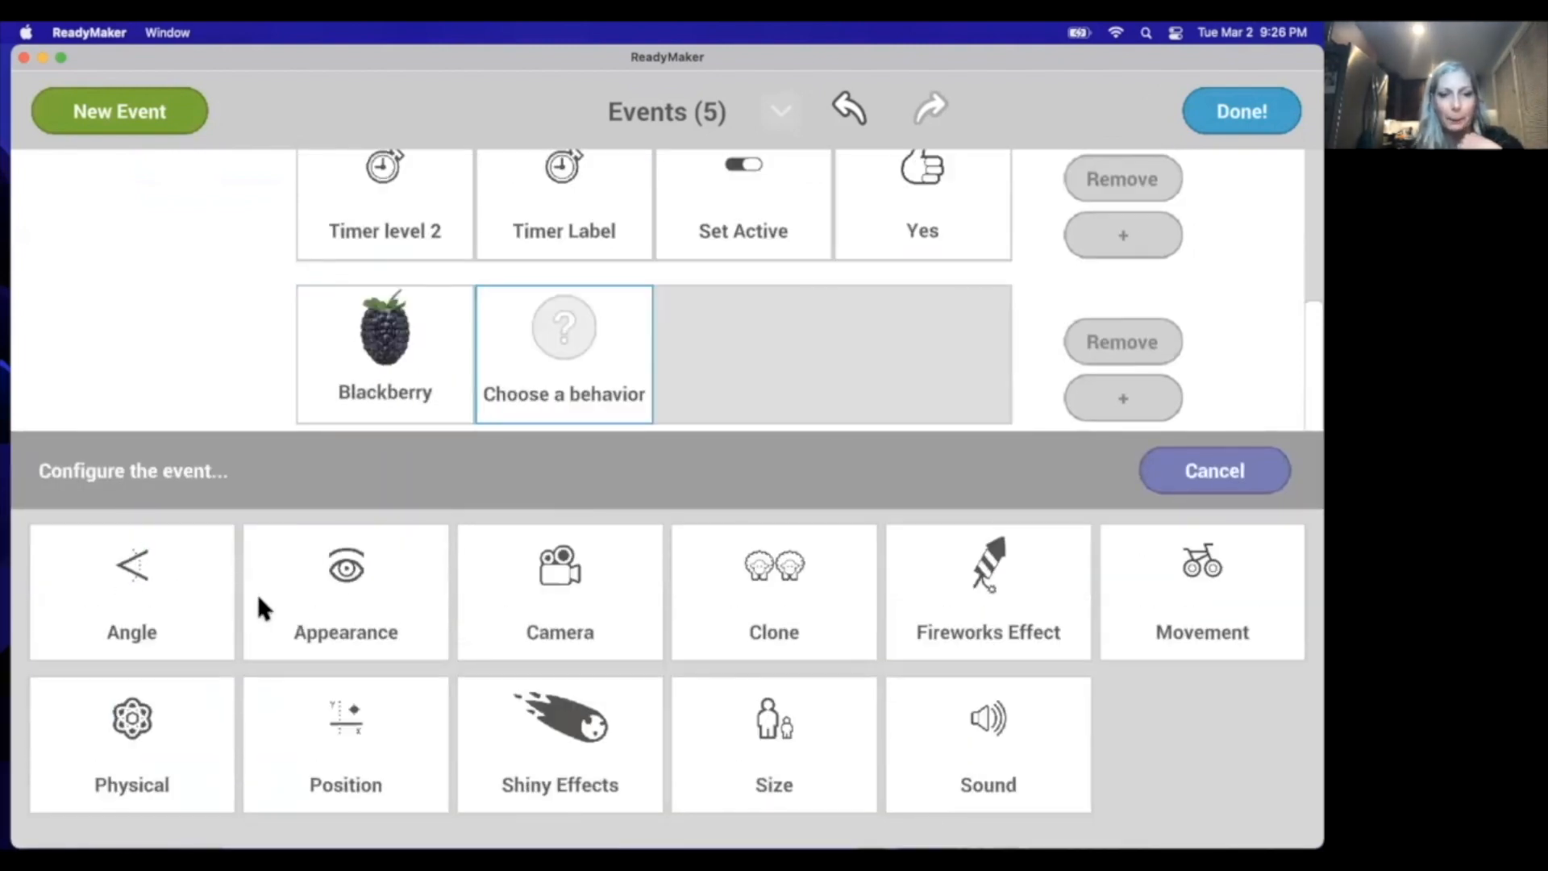
click(345, 598)
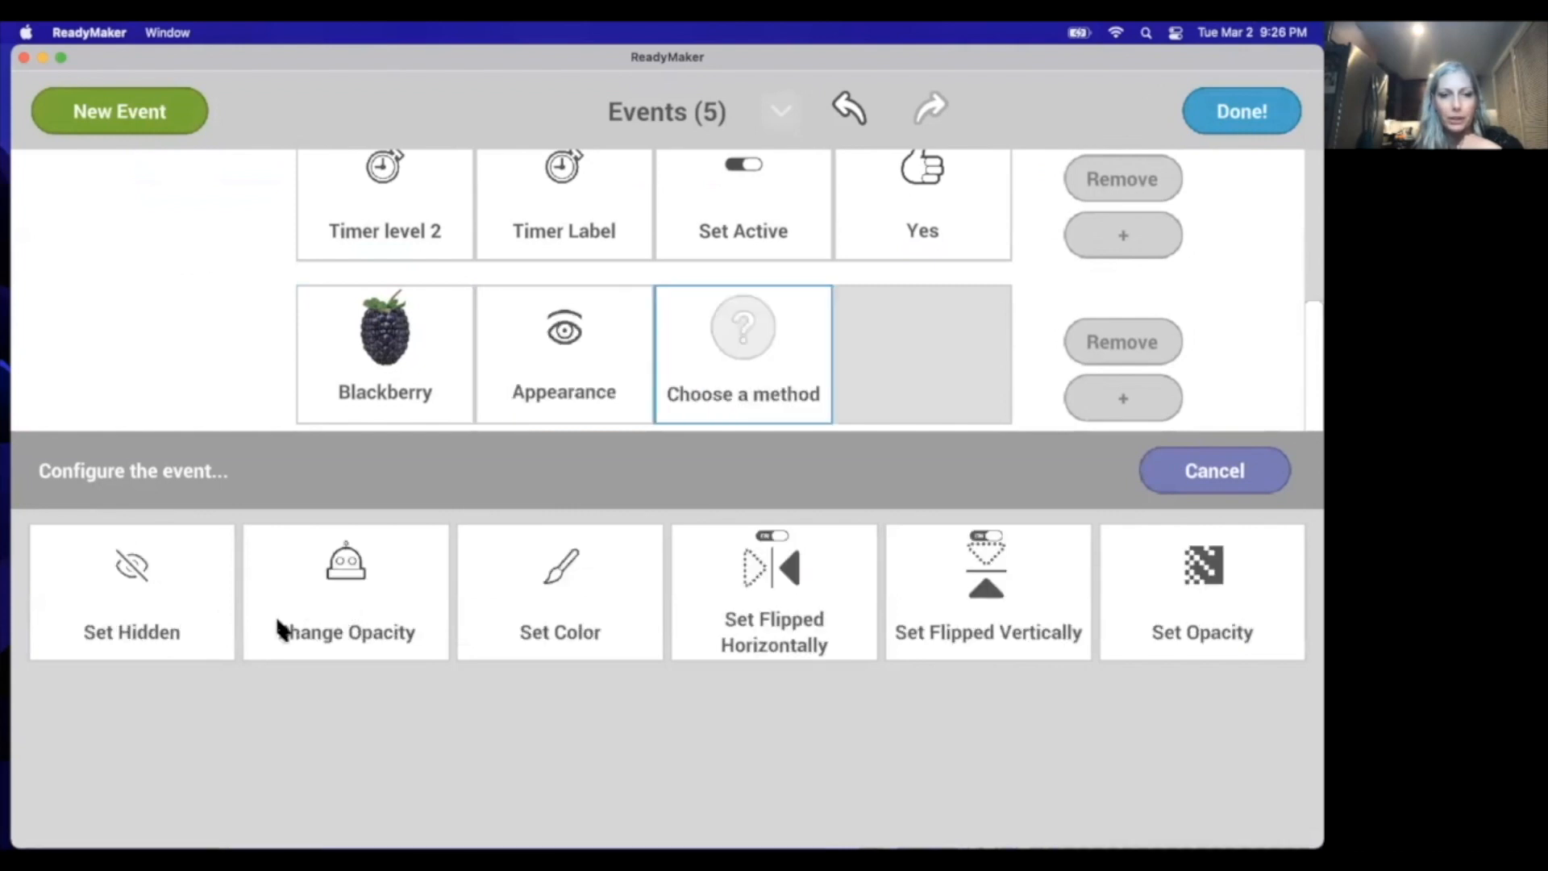
click(138, 609)
click(517, 643)
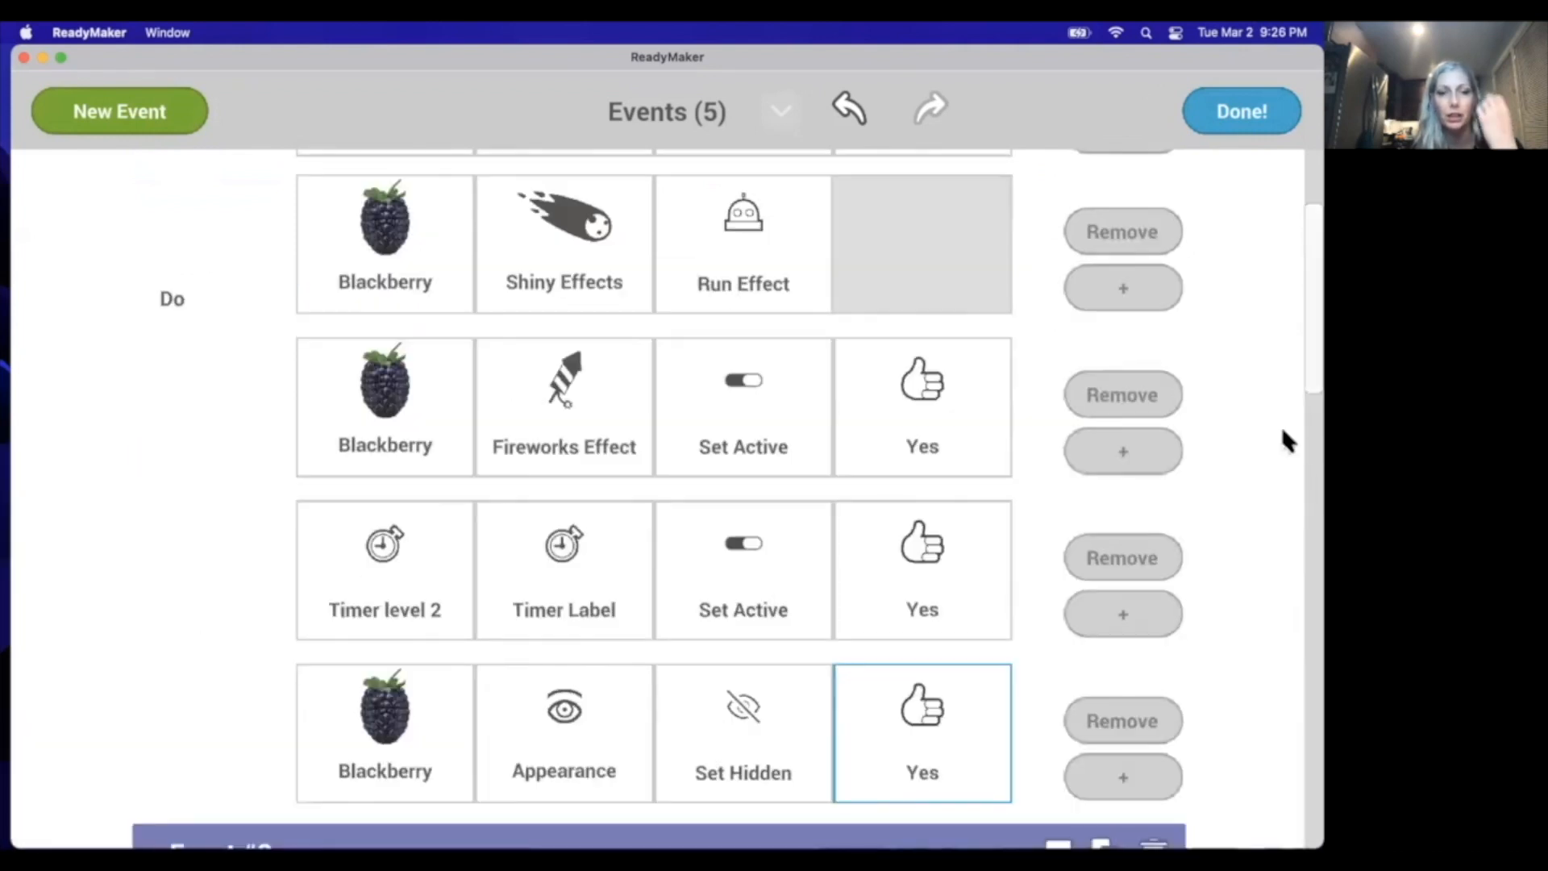
click(1258, 126)
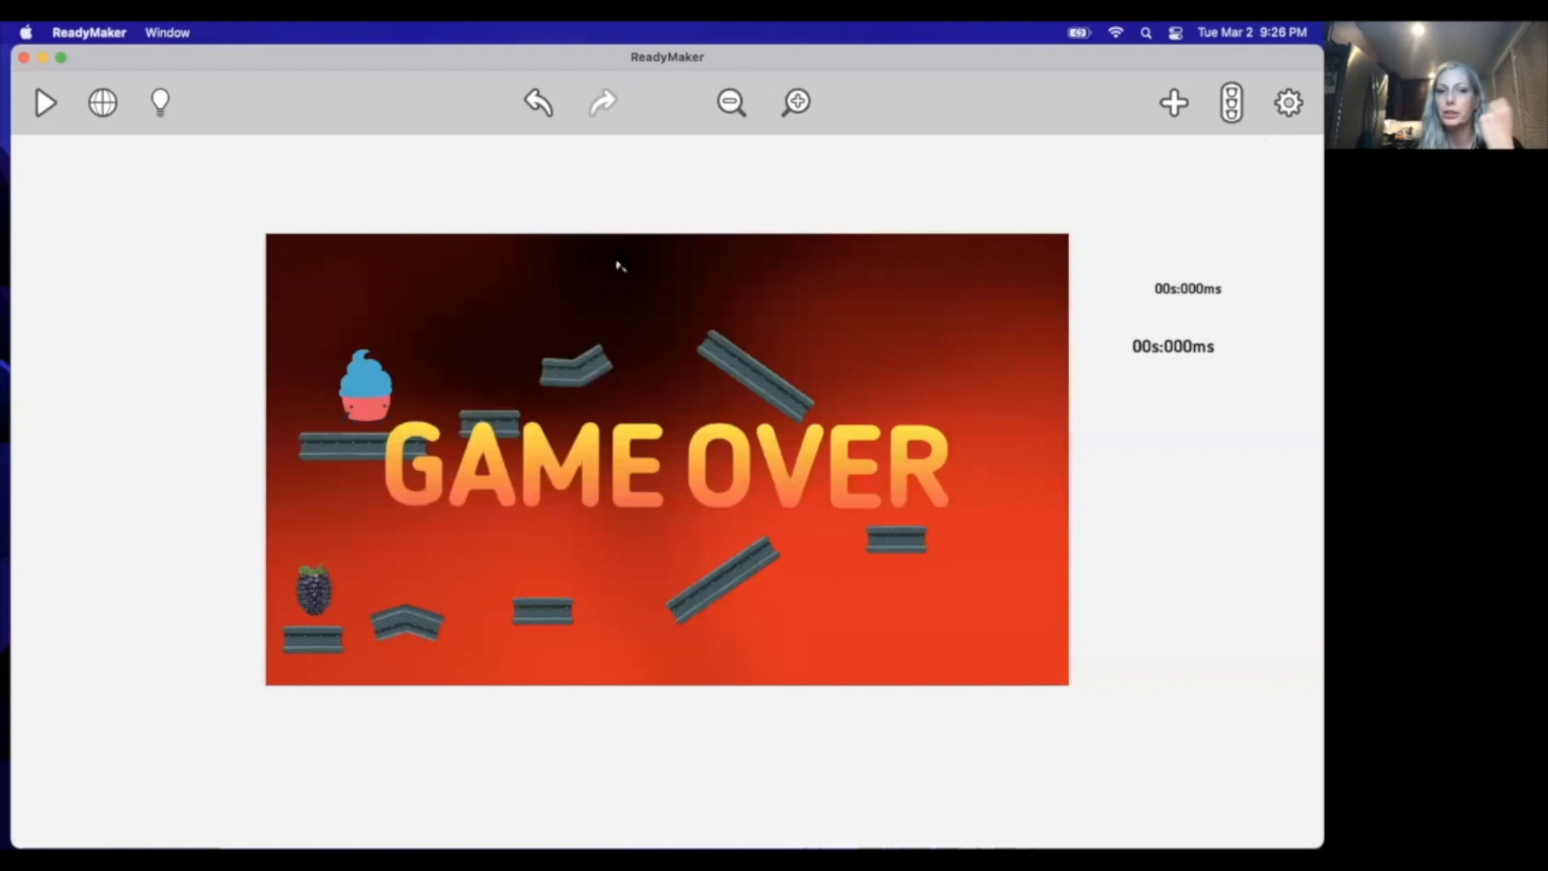
Step: Playtest the level up to the blackberry to check that it hides on touch, stop and cancel the project load
click(39, 99)
key(d)
key(w)
key(w)
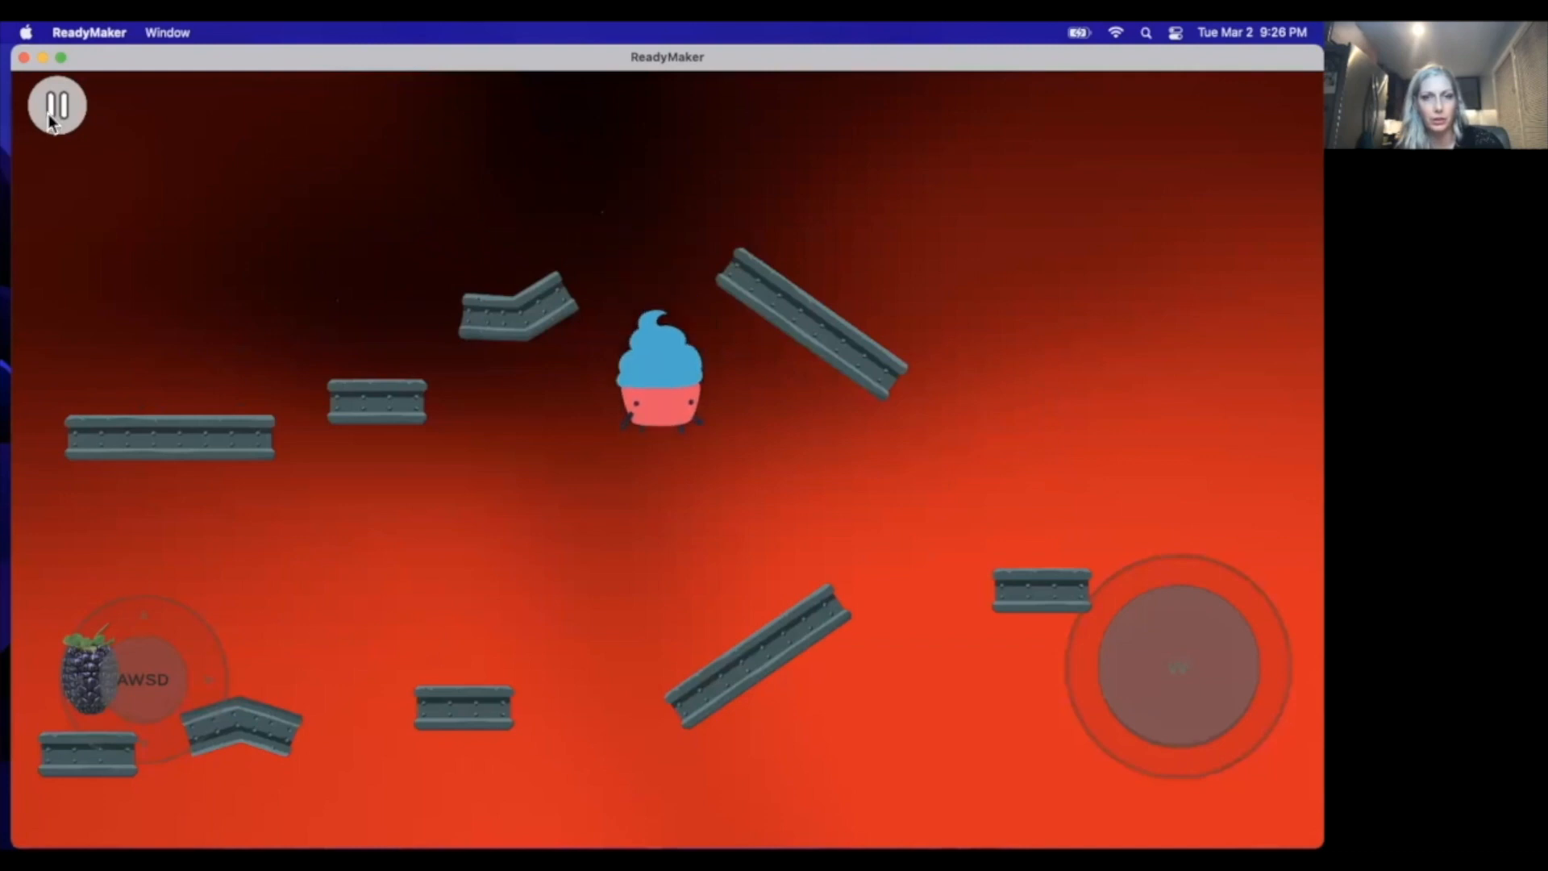
key(d)
key(a)
key(w)
key(a)
key(w)
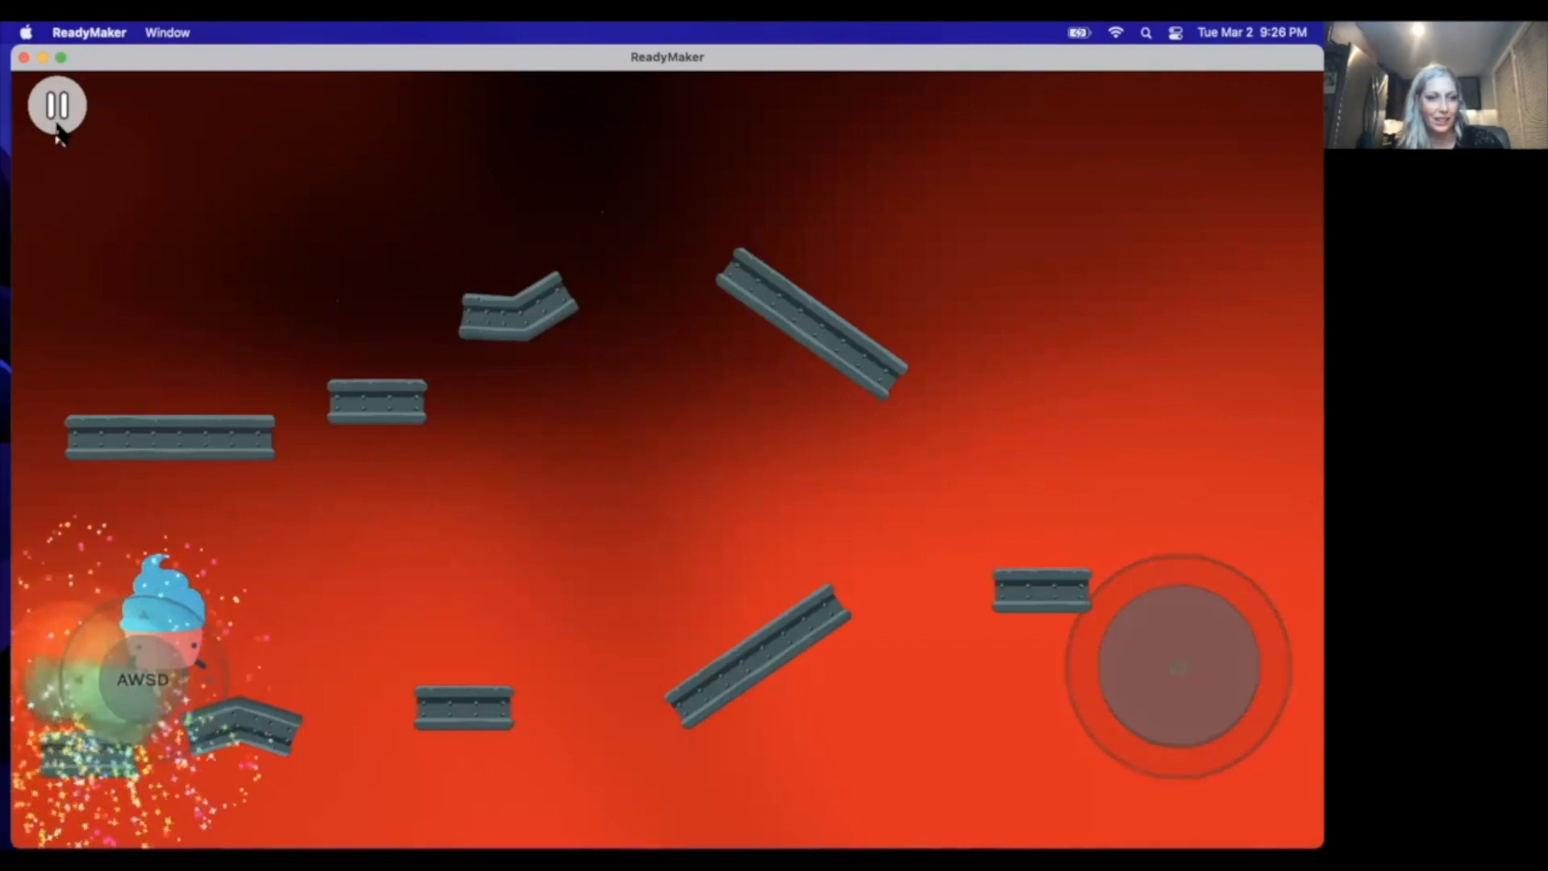
key(a)
key(w)
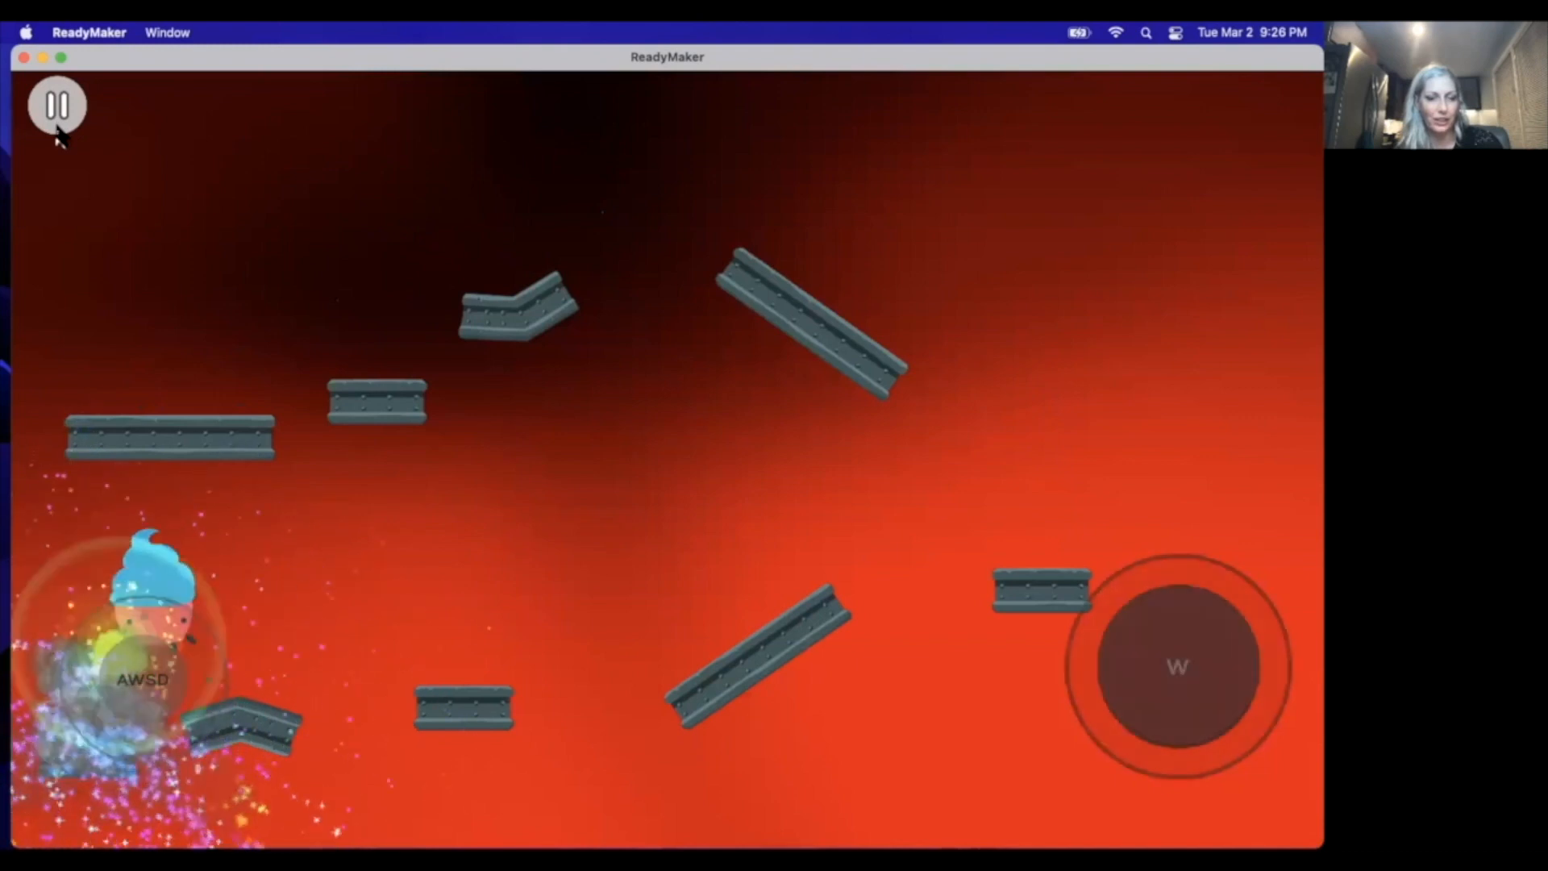
key(d)
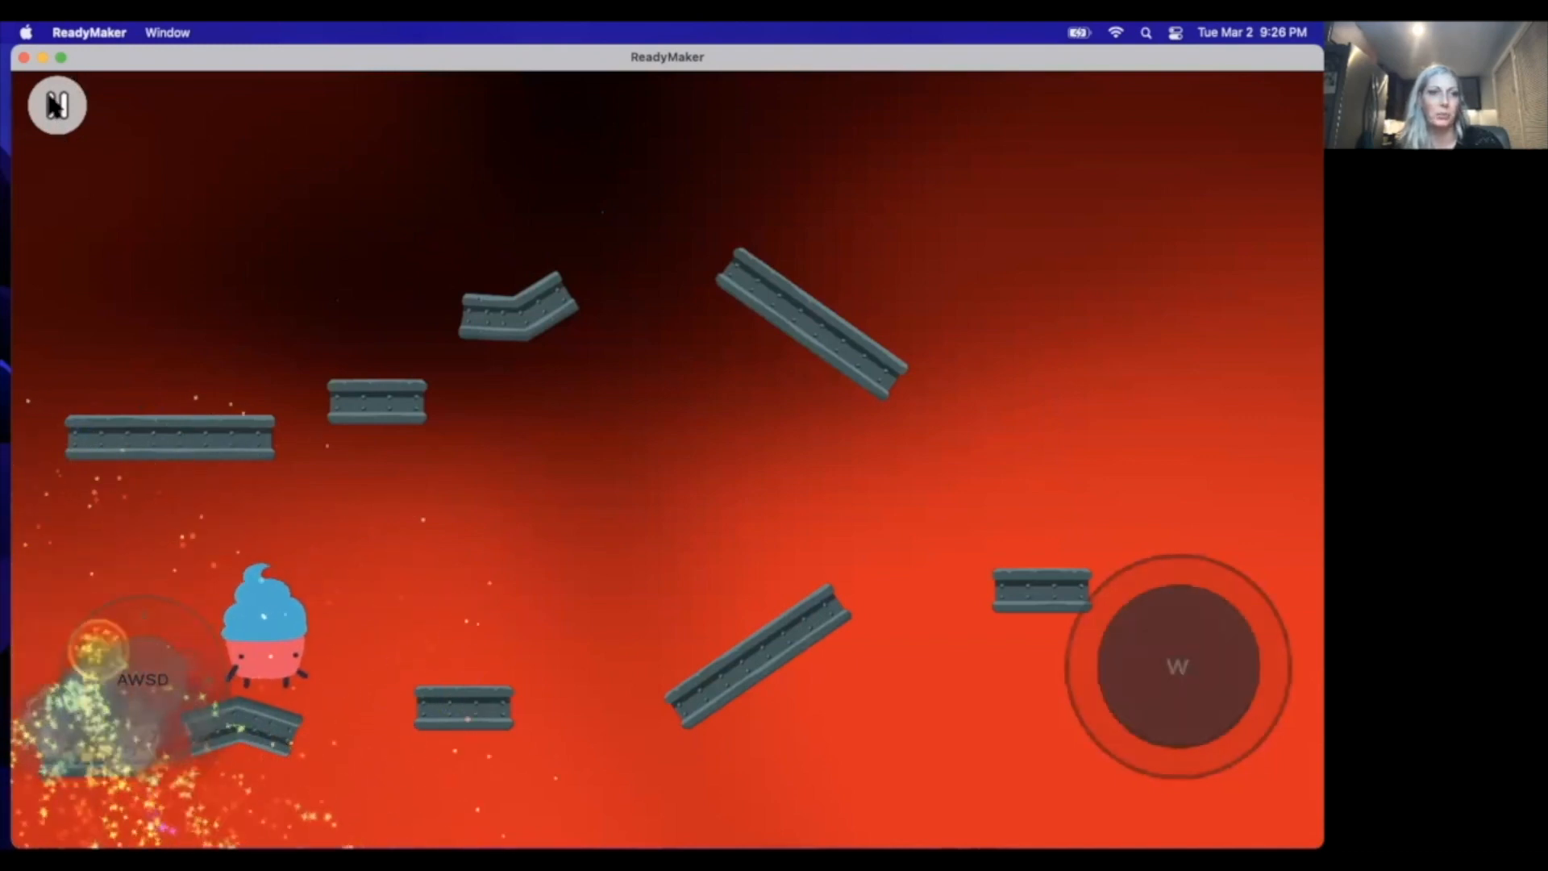
click(48, 93)
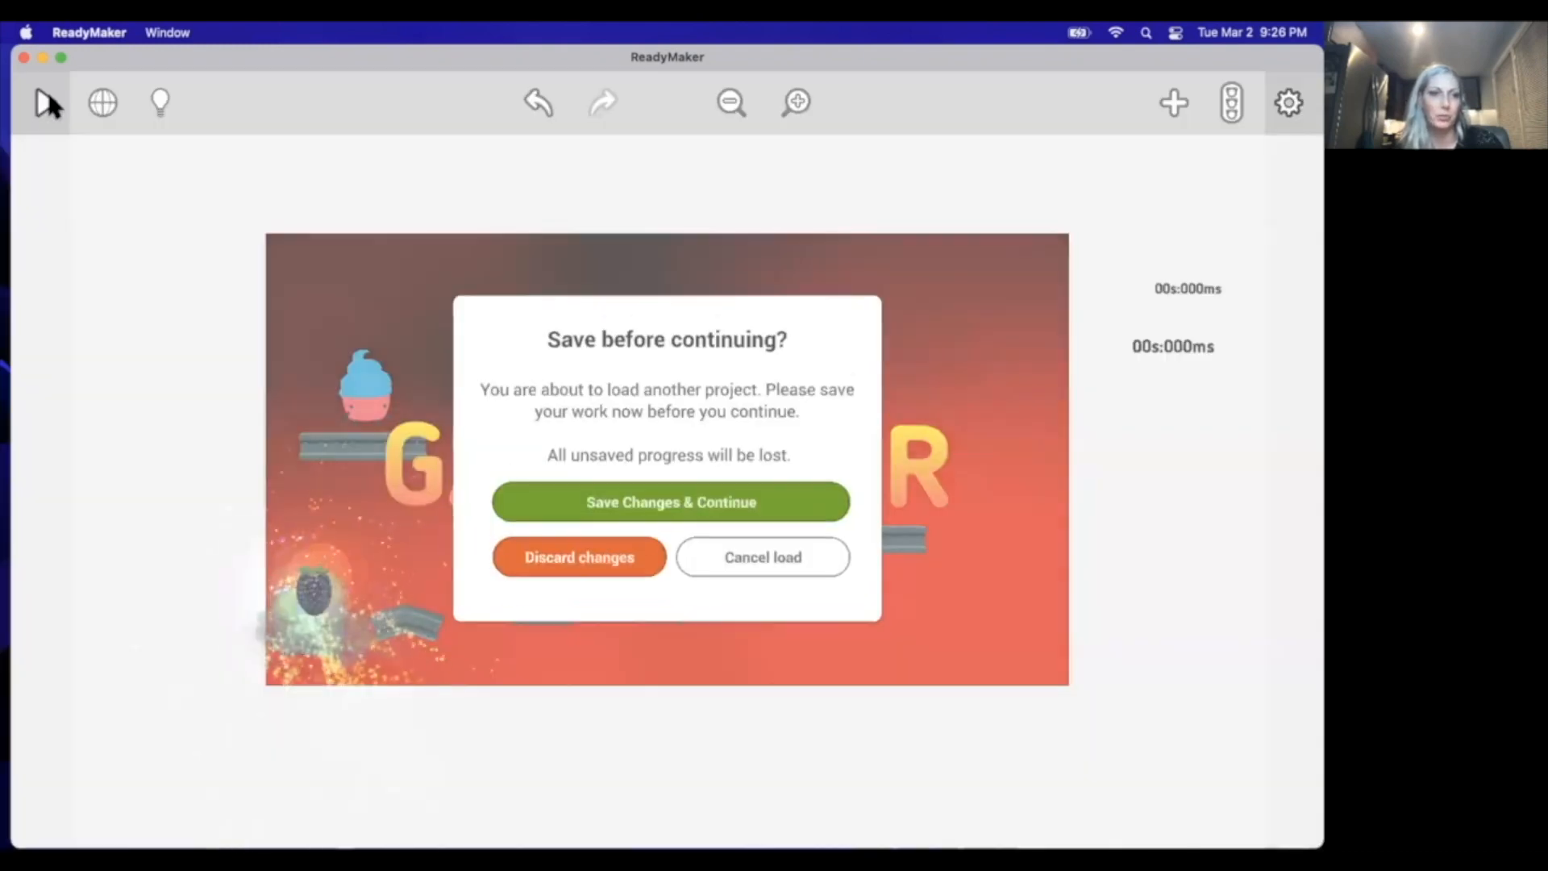
click(764, 558)
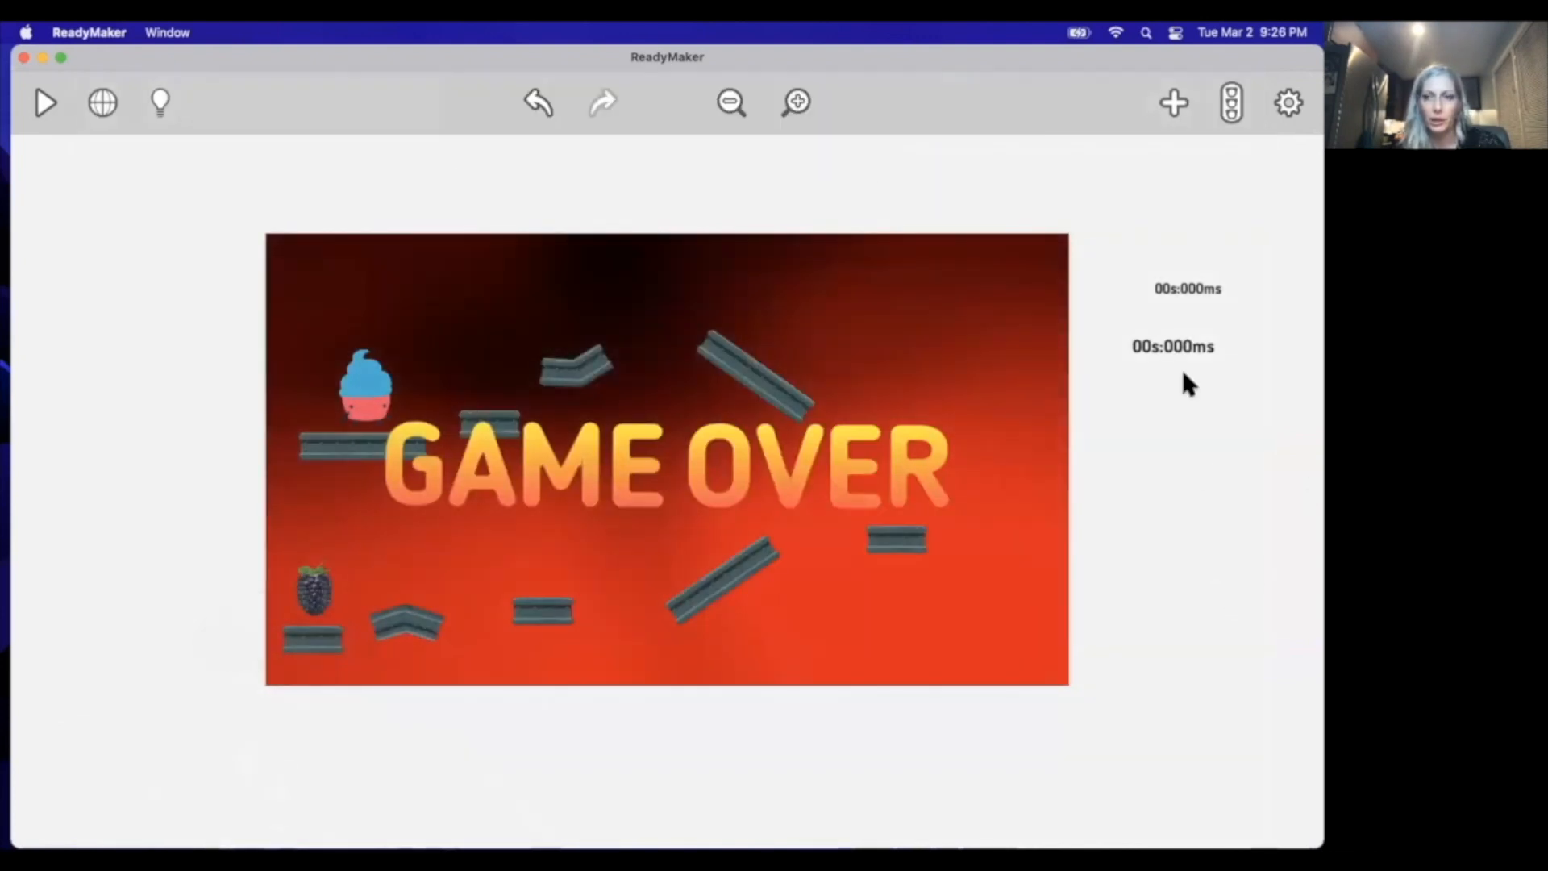
click(1287, 103)
click(1080, 806)
click(1291, 103)
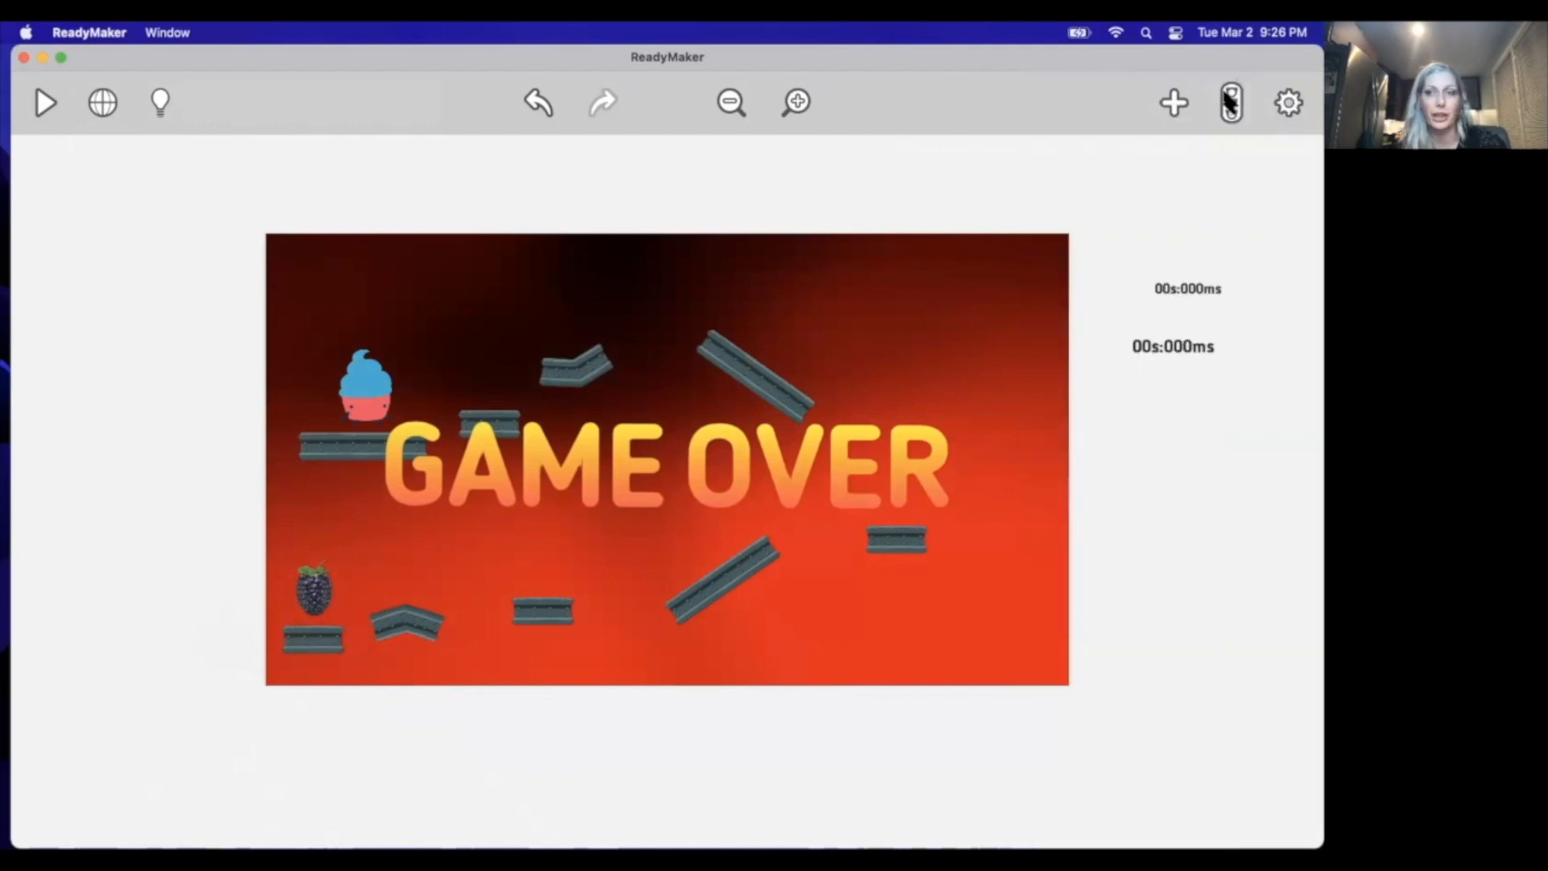
Step: Examine Event #3's timer condition and Level 2 loading action in the event list, and close the list
click(1230, 109)
drag(1304, 303, 1293, 594)
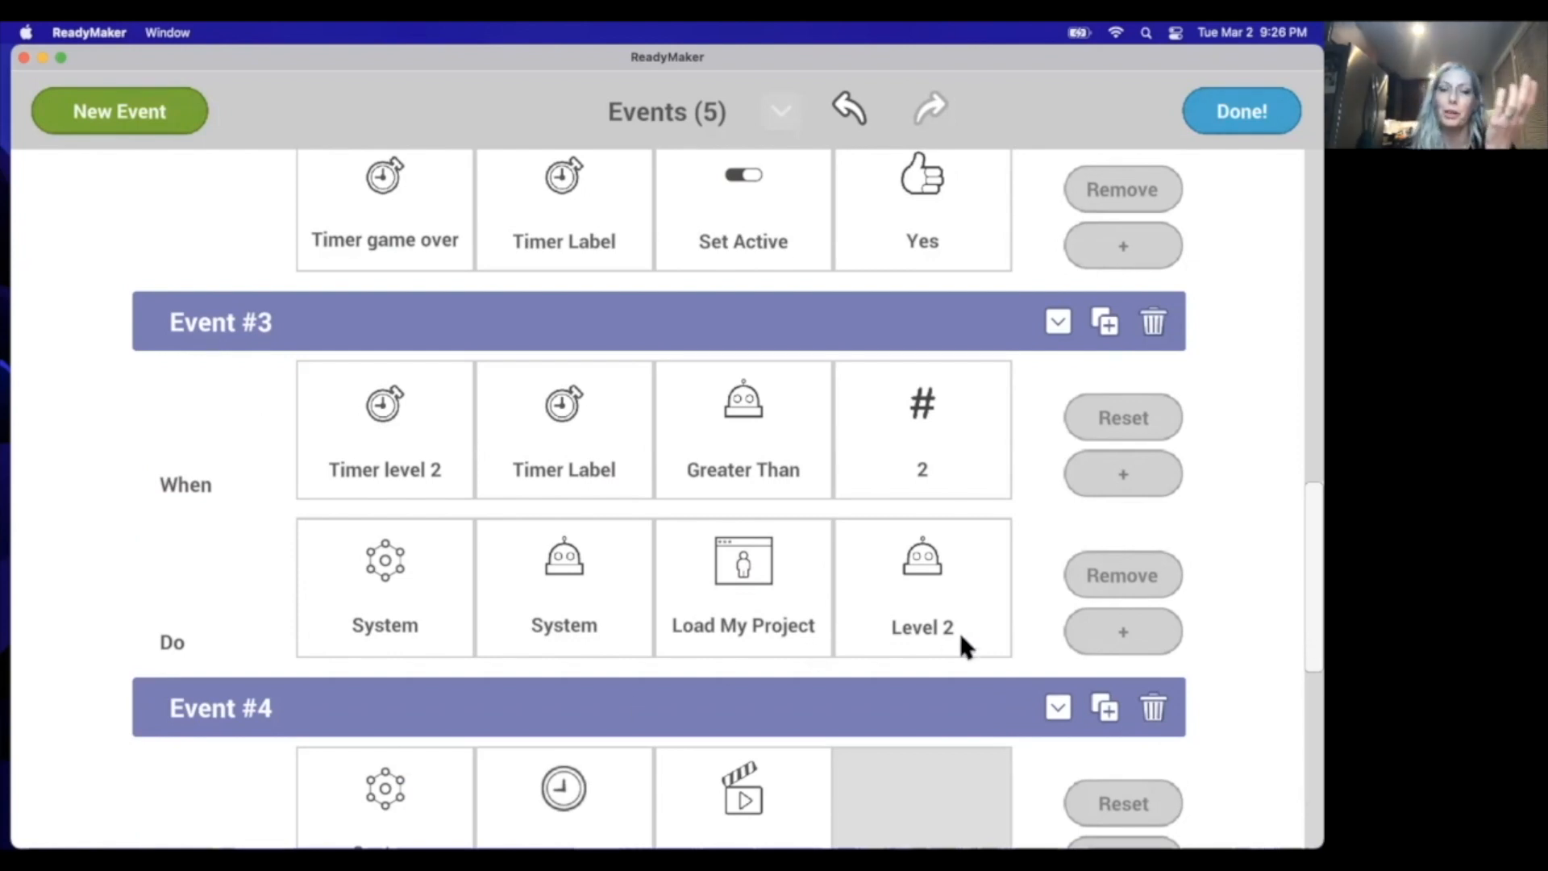
click(1242, 117)
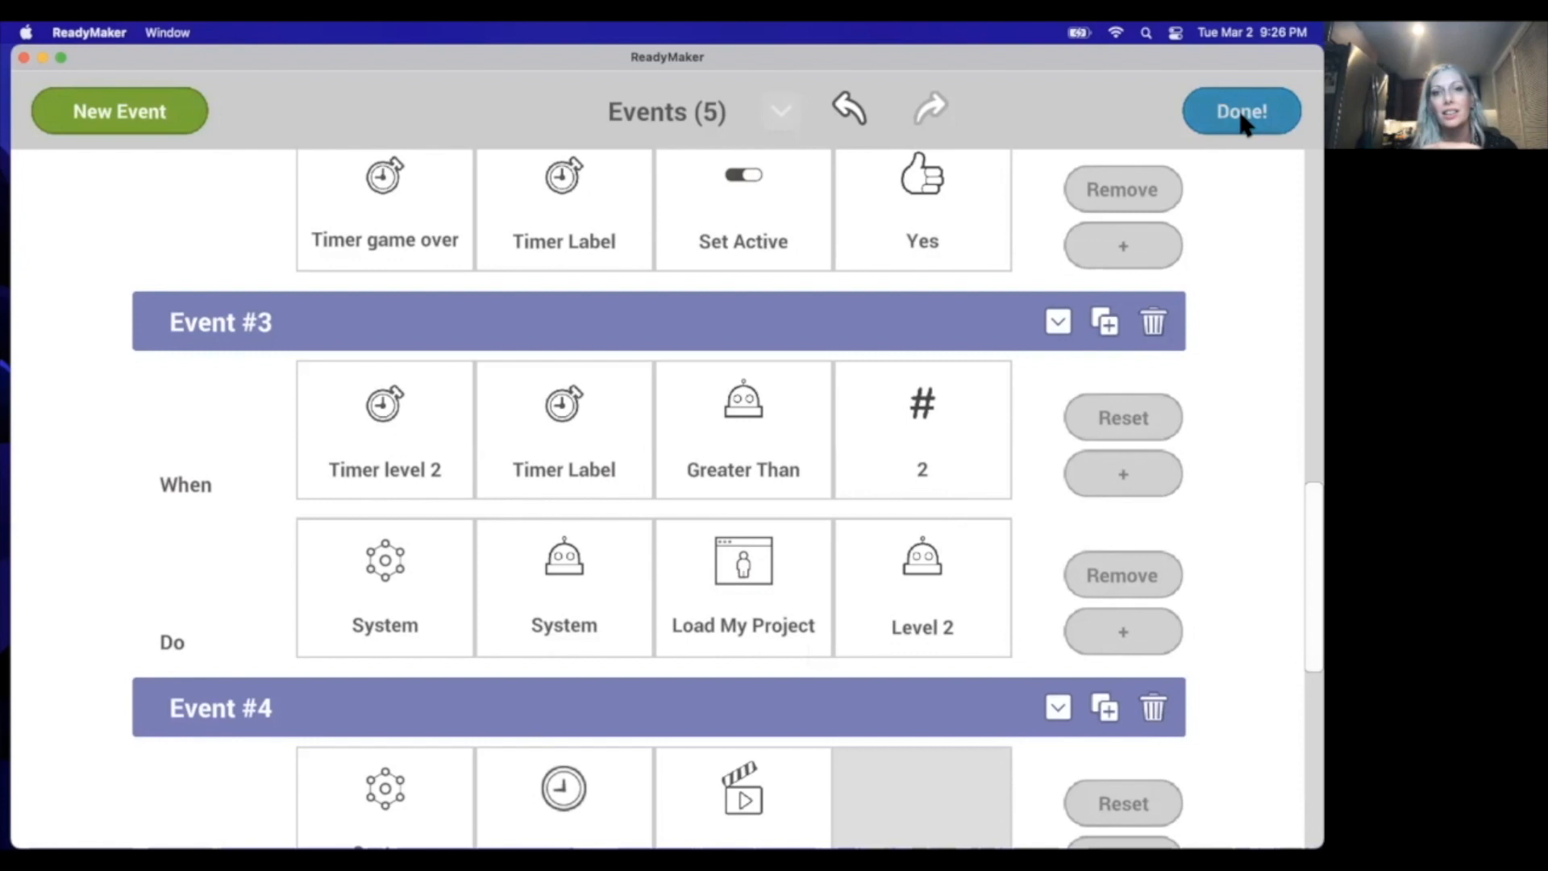